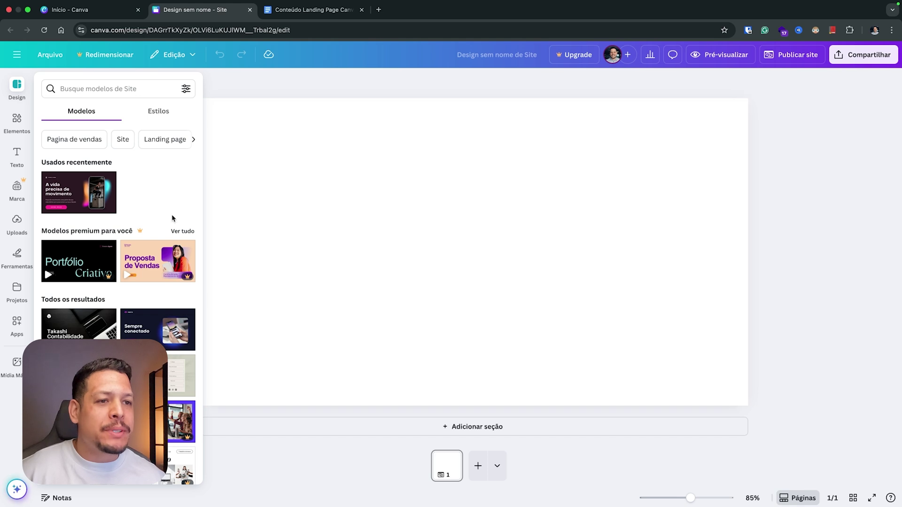
Look through the suggested website templates, then close the template list and return to the blank page.
scroll(94, 244, "down", 3)
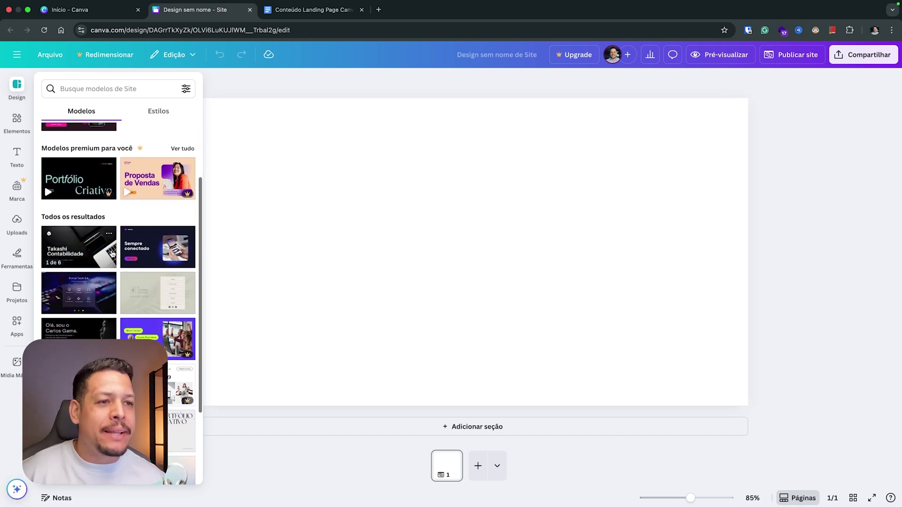
scroll(157, 273, "down", 2)
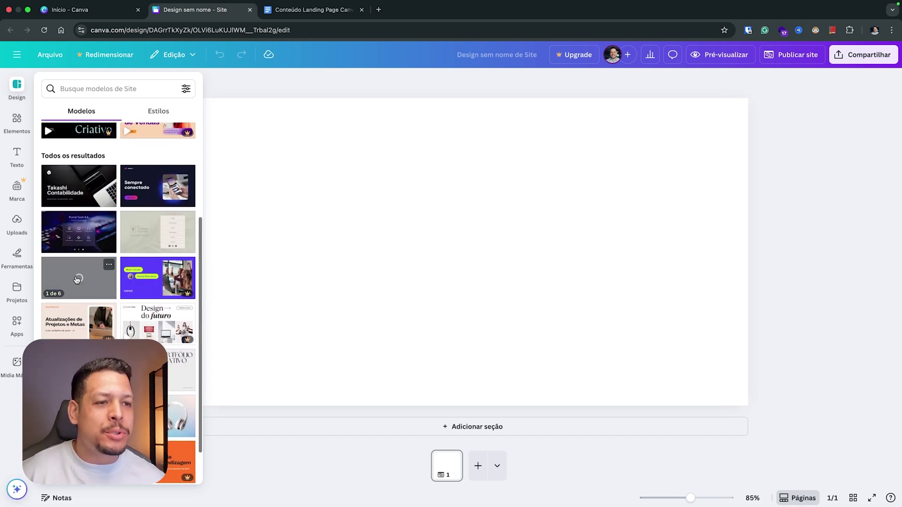
scroll(136, 310, "down", 2)
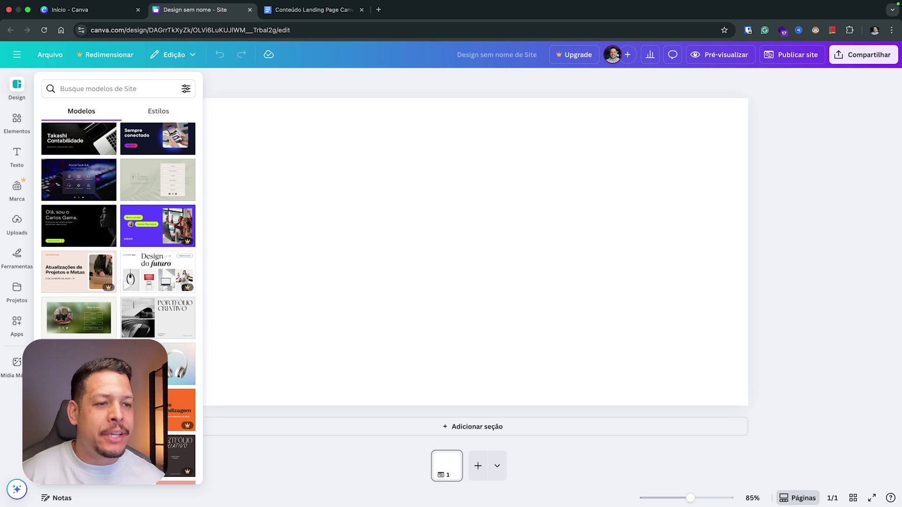
scroll(181, 372, "down", 1)
scroll(184, 366, "up", 8)
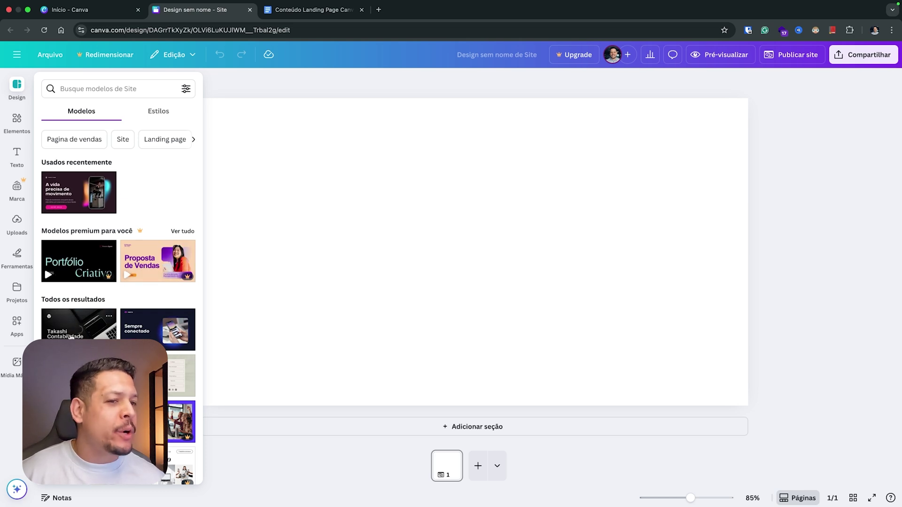
scroll(183, 371, "down", 3)
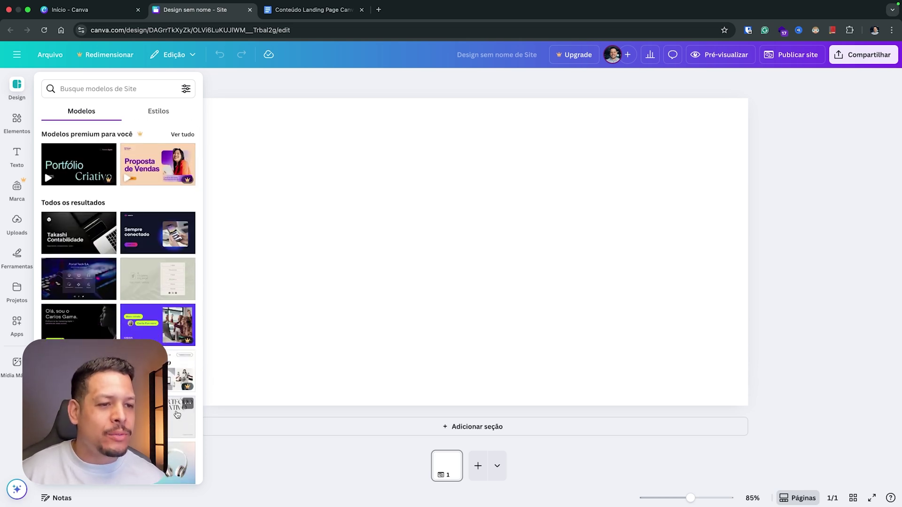
scroll(173, 418, "down", 2)
scroll(173, 417, "up", 4)
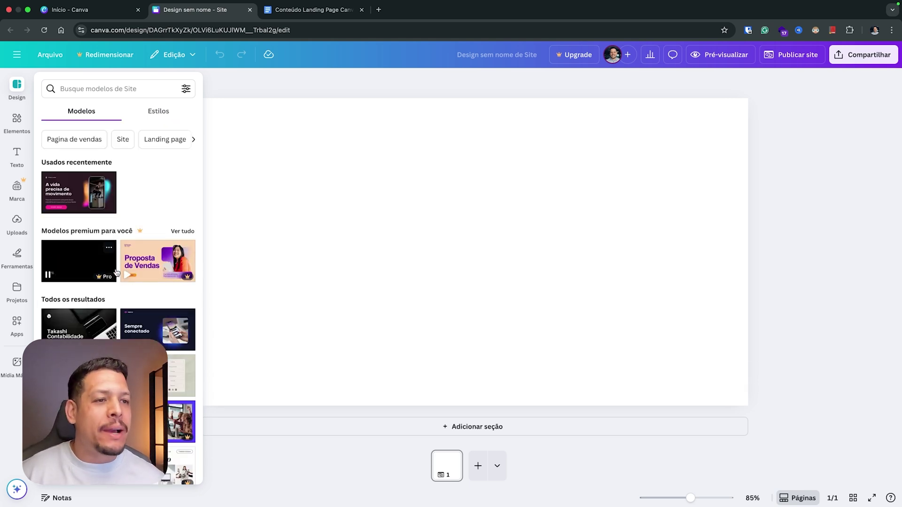
scroll(99, 328, "down", 2)
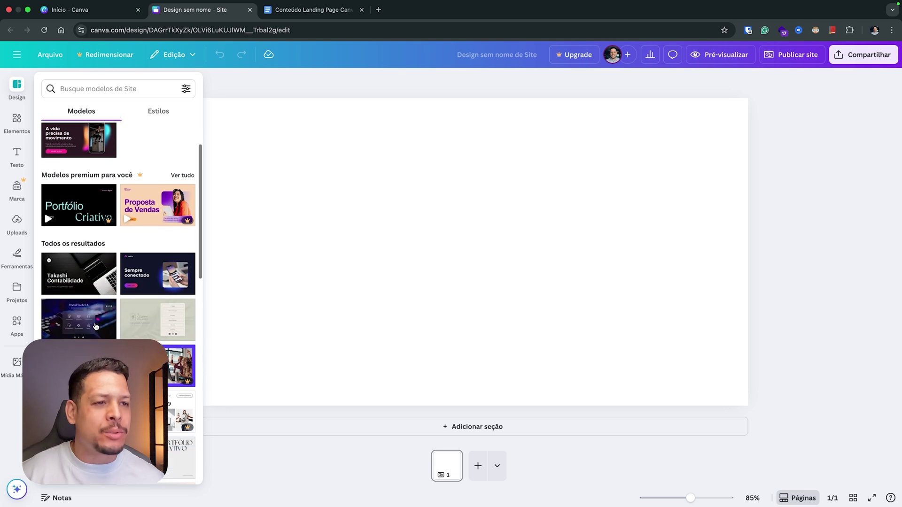
scroll(155, 353, "down", 2)
scroll(188, 341, "down", 1)
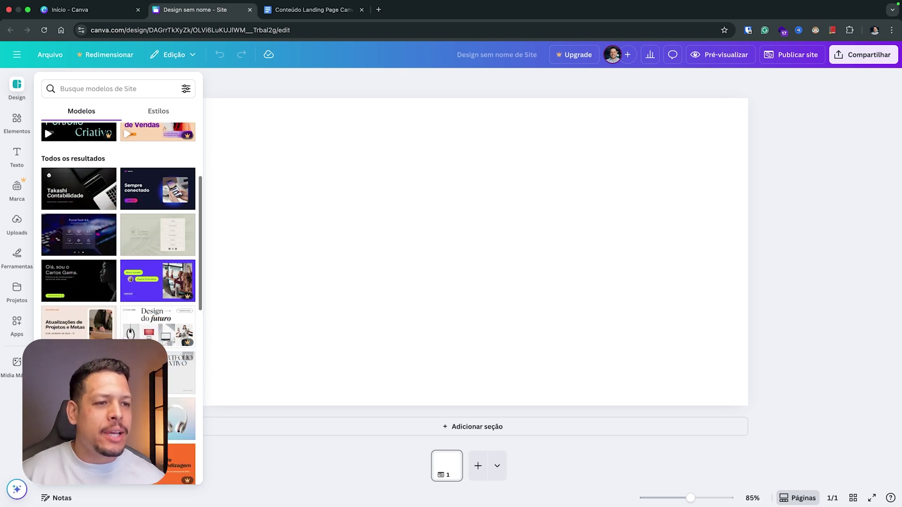
scroll(188, 341, "down", 2)
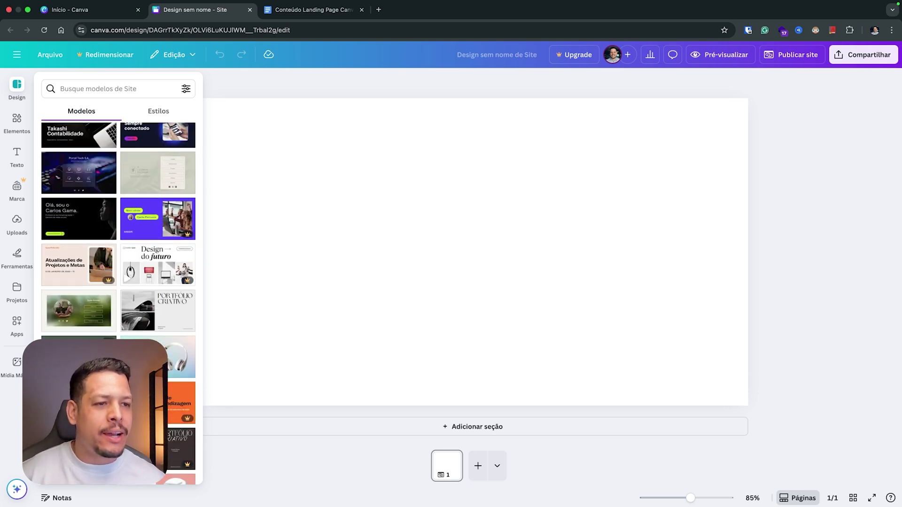
scroll(102, 220, "up", 7)
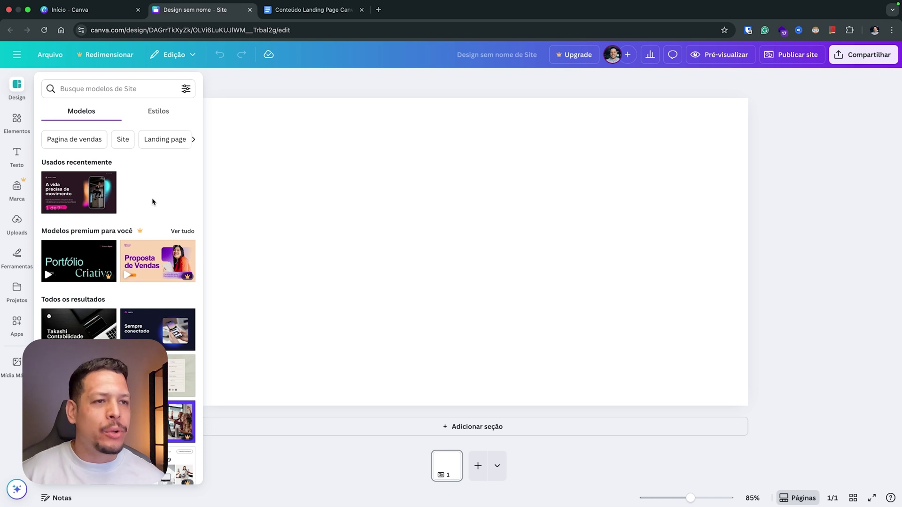
left_click(351, 176)
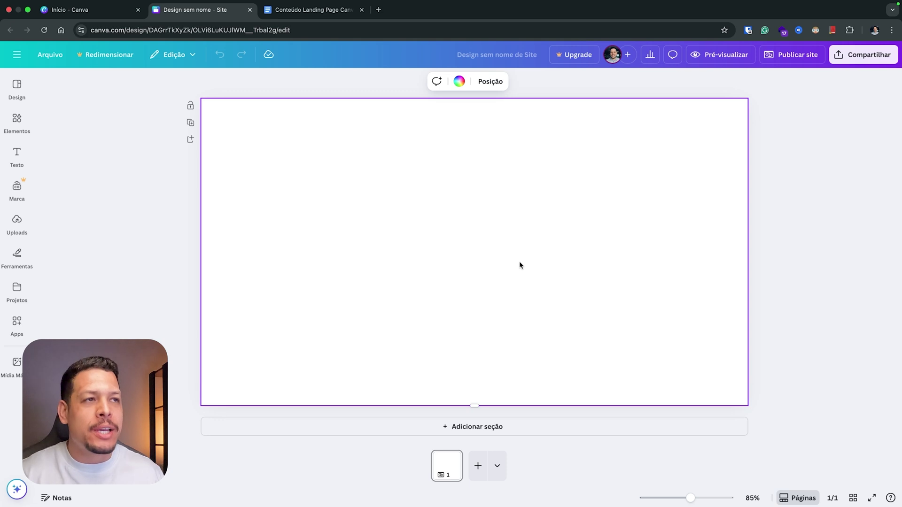
Switch to the landing page content document in Google Docs and review its header, hero, about, services and footer sections.
left_click(306, 10)
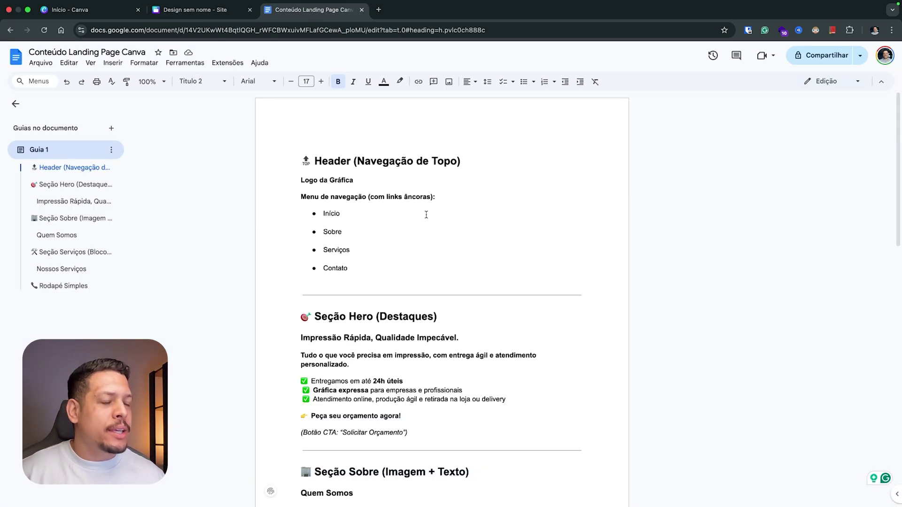
scroll(413, 192, "down", 1)
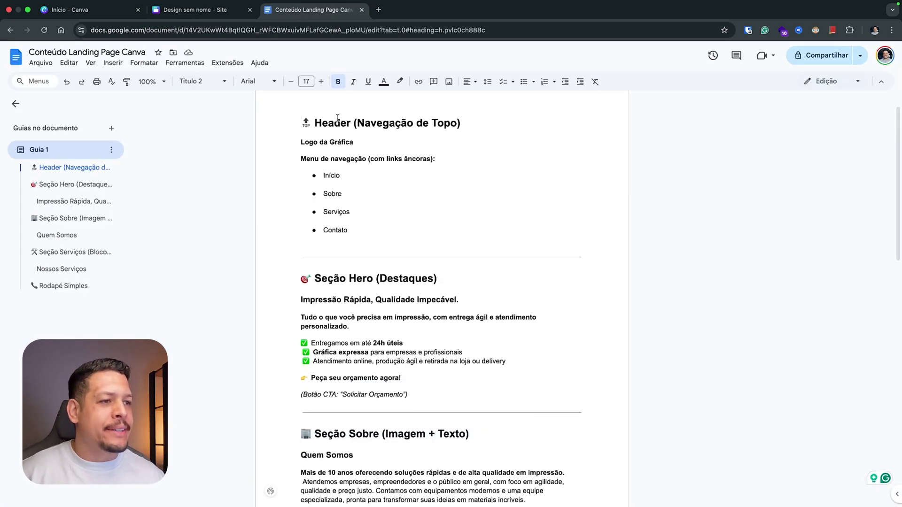
scroll(428, 250, "down", 1)
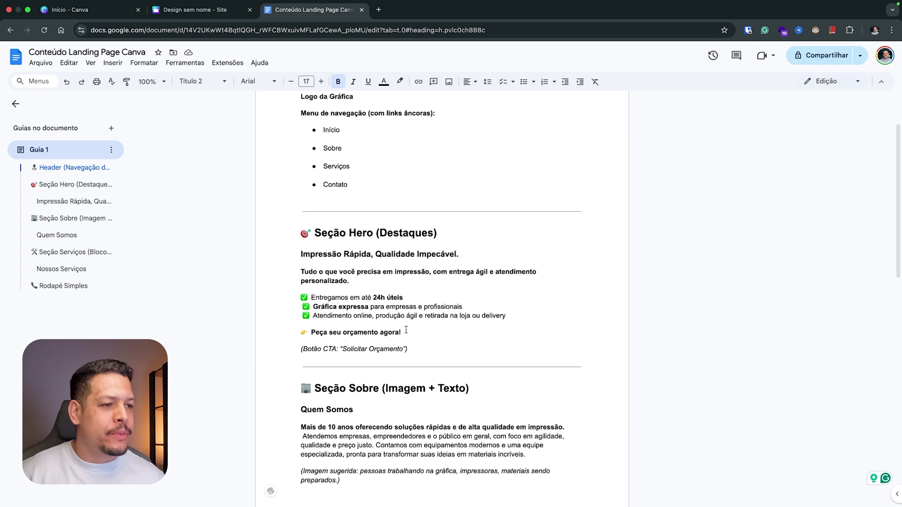
scroll(399, 334, "down", 4)
scroll(417, 332, "down", 5)
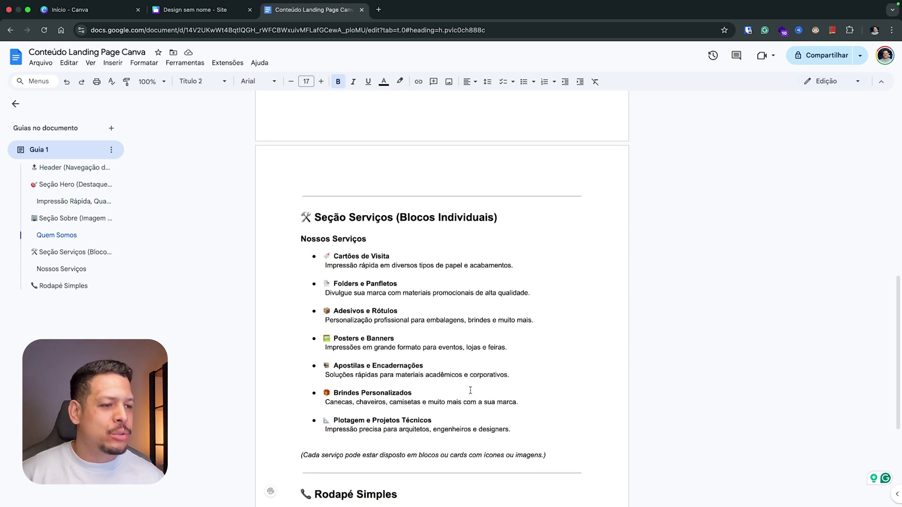
scroll(471, 390, "down", 4)
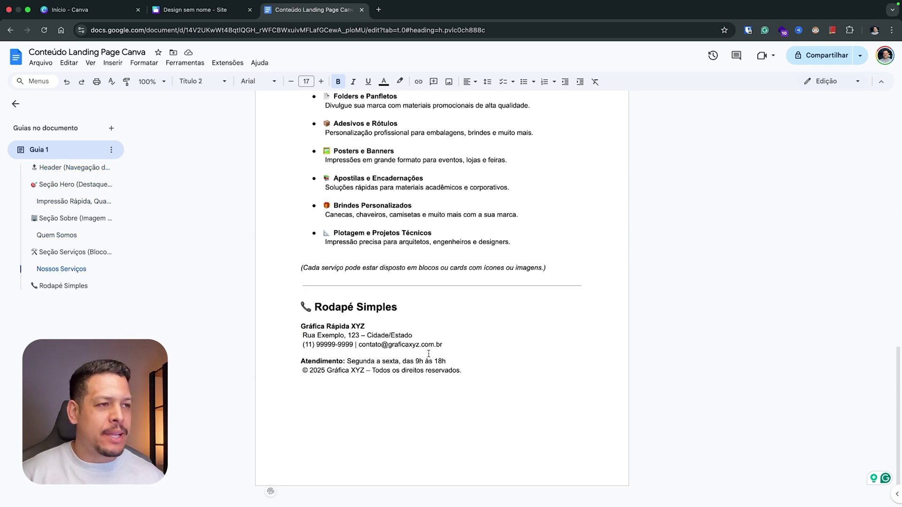
scroll(429, 353, "up", 15)
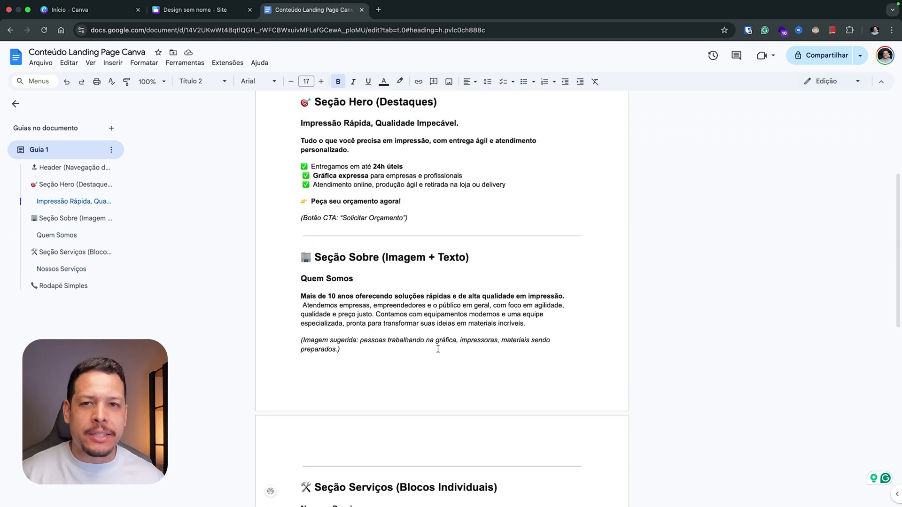
scroll(439, 348, "up", 5)
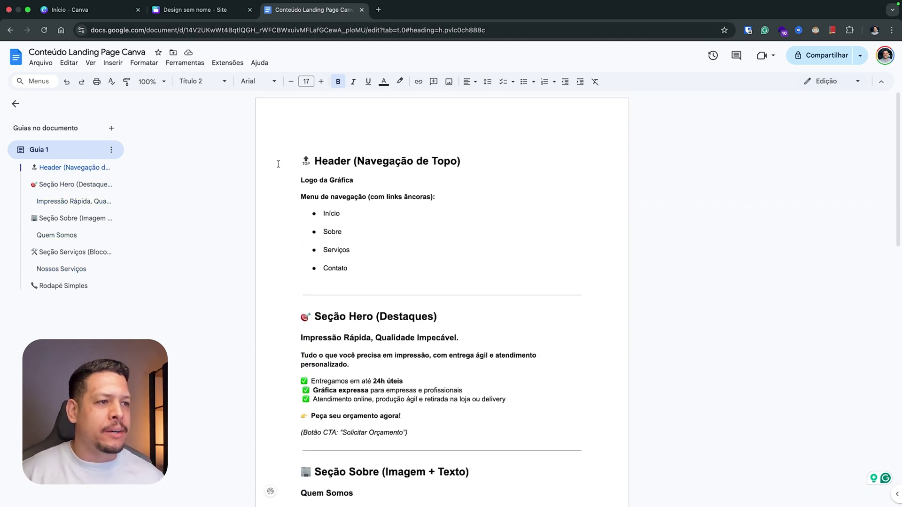
left_click(226, 11)
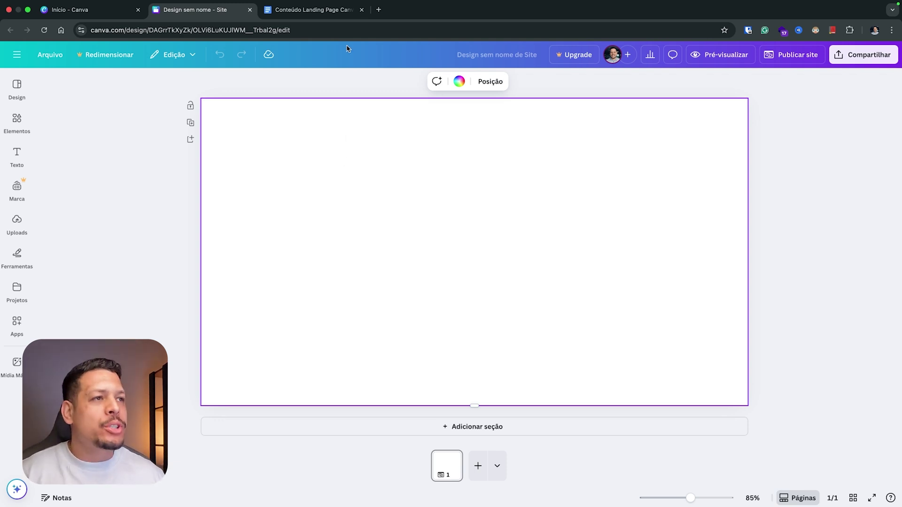
left_click(314, 9)
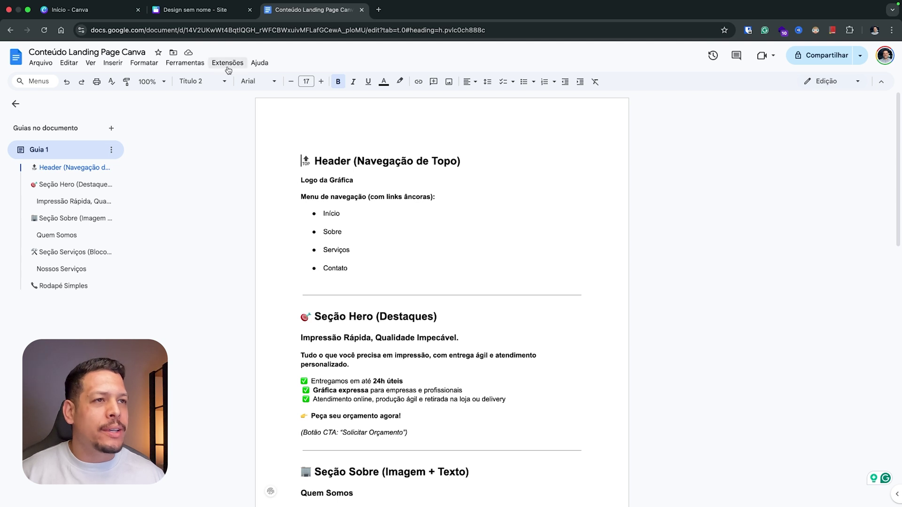
Back in the Canva site design, add a square shape and reshape it into a thin full-width header bar along the page's top edge.
left_click(211, 14)
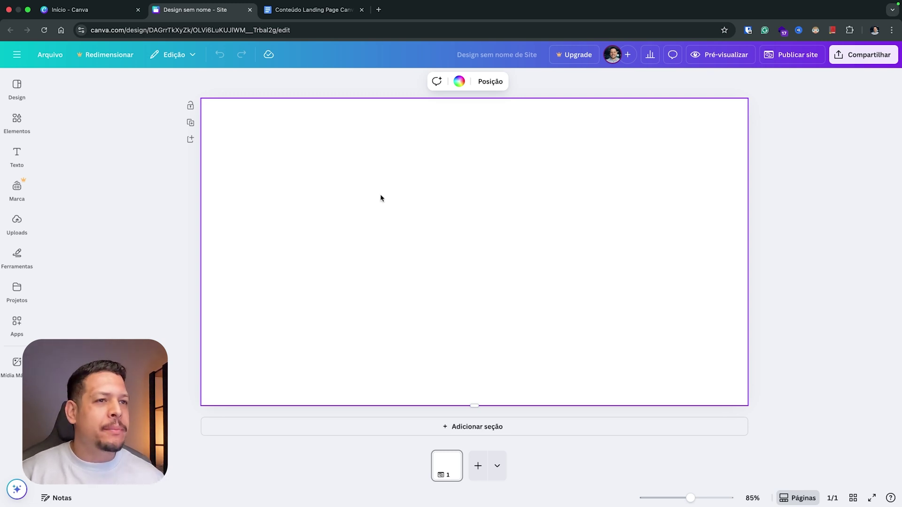
left_click(17, 120)
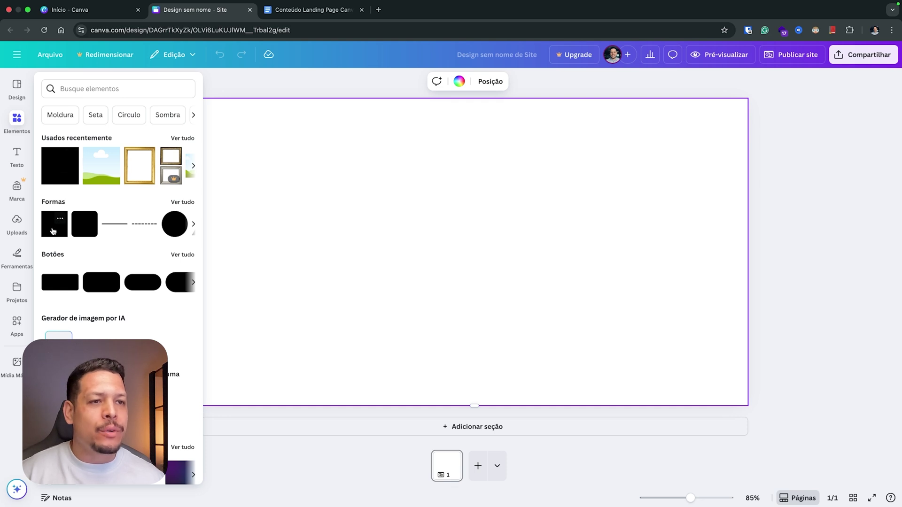
left_click(53, 231)
left_click(389, 224)
left_click_drag(478, 248, 440, 211)
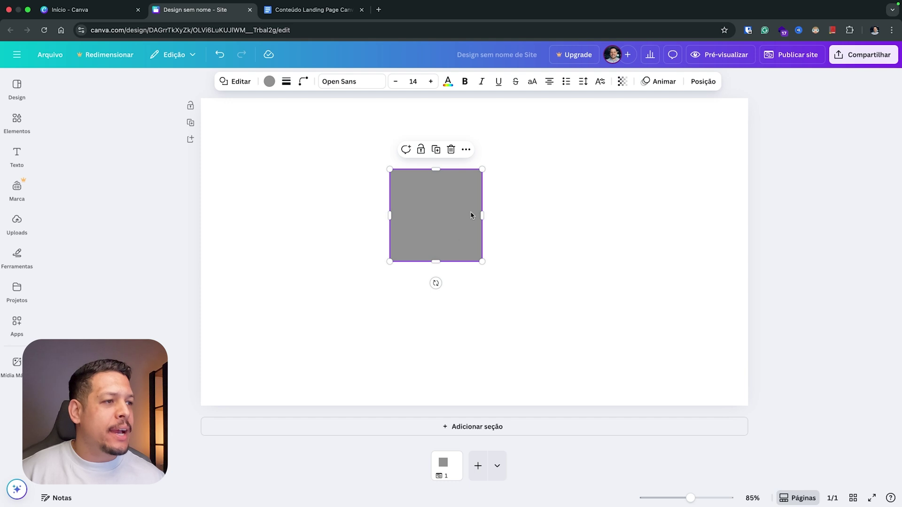
left_click_drag(483, 216, 641, 216)
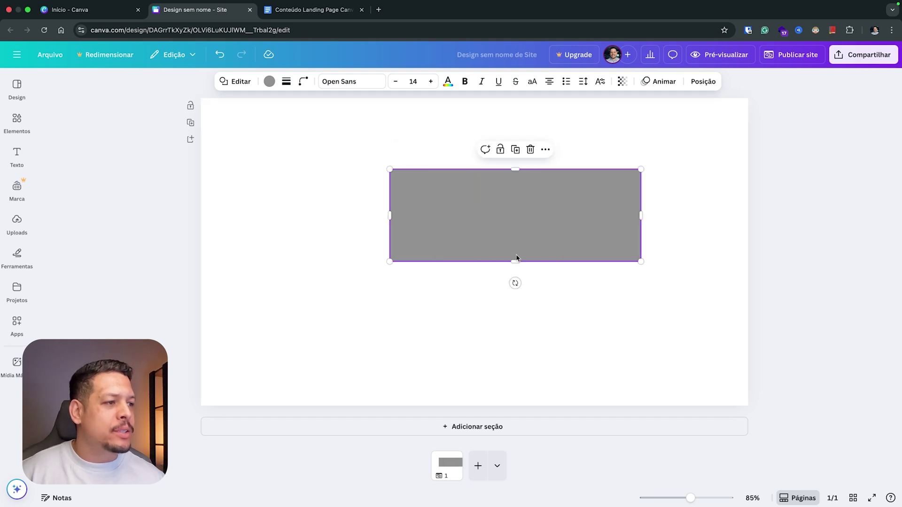
left_click_drag(515, 261, 334, 119)
left_click_drag(452, 115, 749, 114)
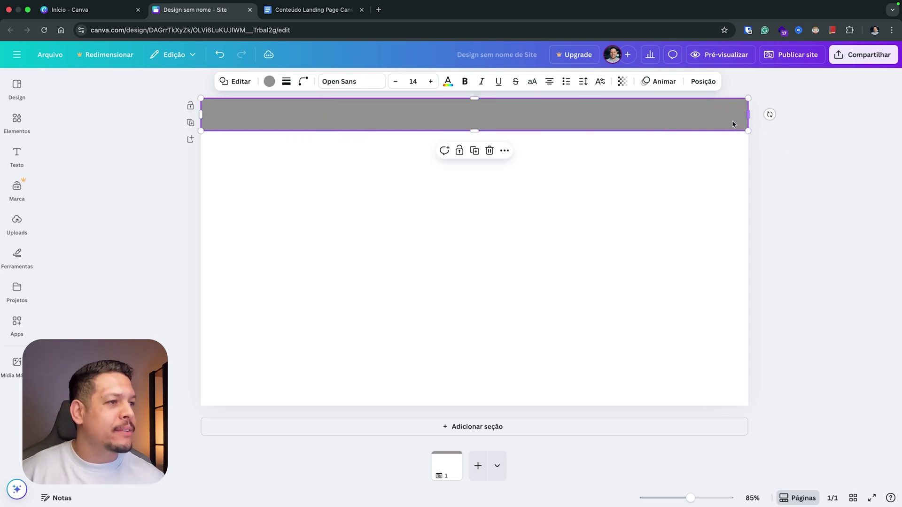
left_click_drag(474, 131, 473, 124)
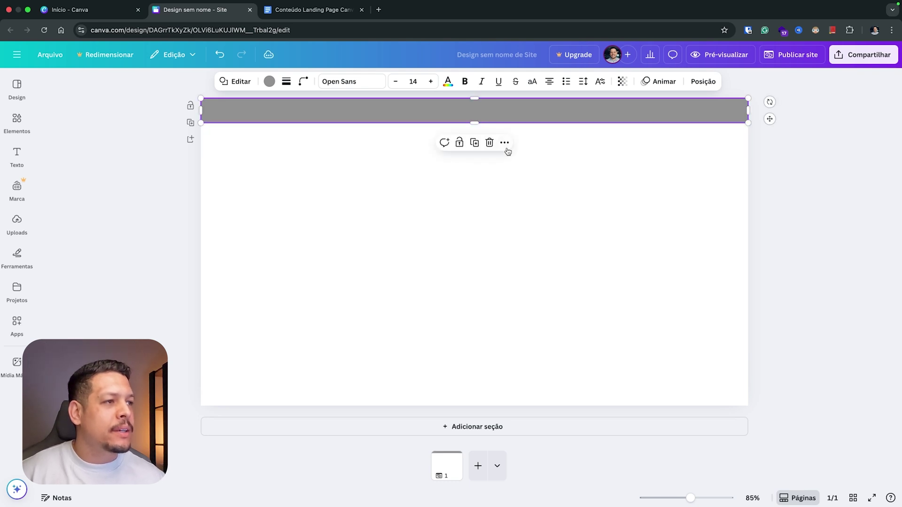
Reduce the opacity of the header bar to make it a lighter grey.
left_click(623, 81)
left_click_drag(620, 123, 602, 122)
left_click(580, 171)
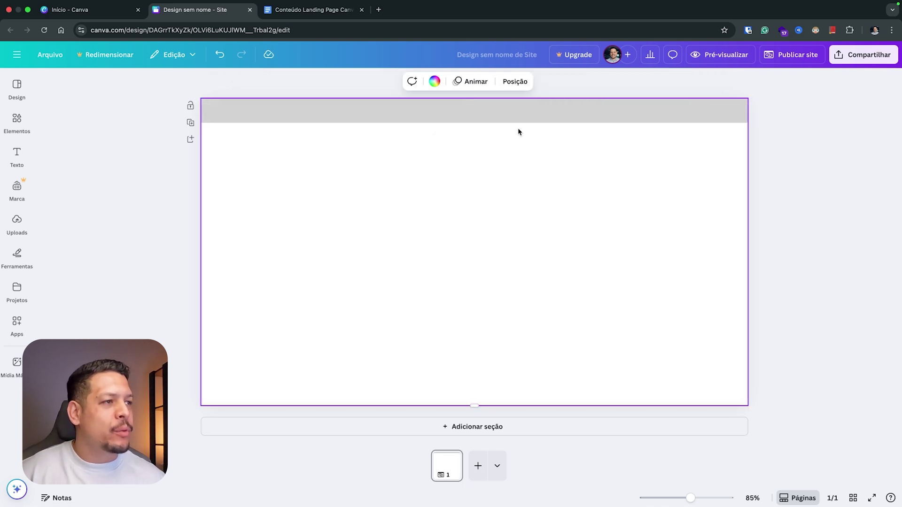
Duplicate the header bar, shrink the copy into a logo placeholder at the header's left end, and place another copy below the header.
left_click(493, 117)
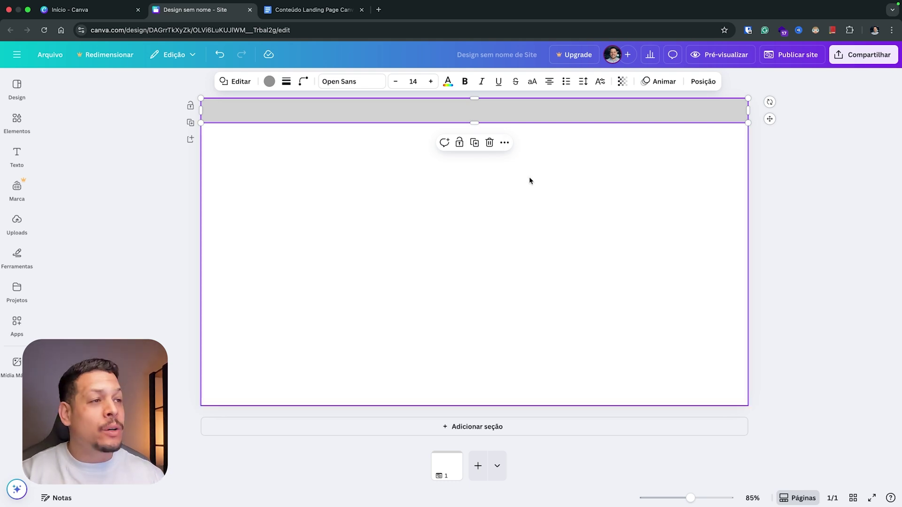
left_click(295, 13)
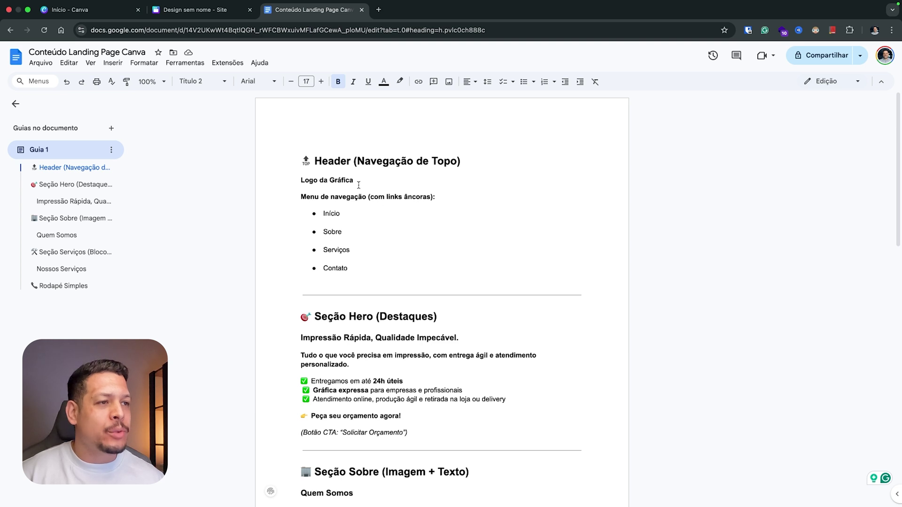
left_click(197, 9)
left_click(458, 211)
left_click(403, 103)
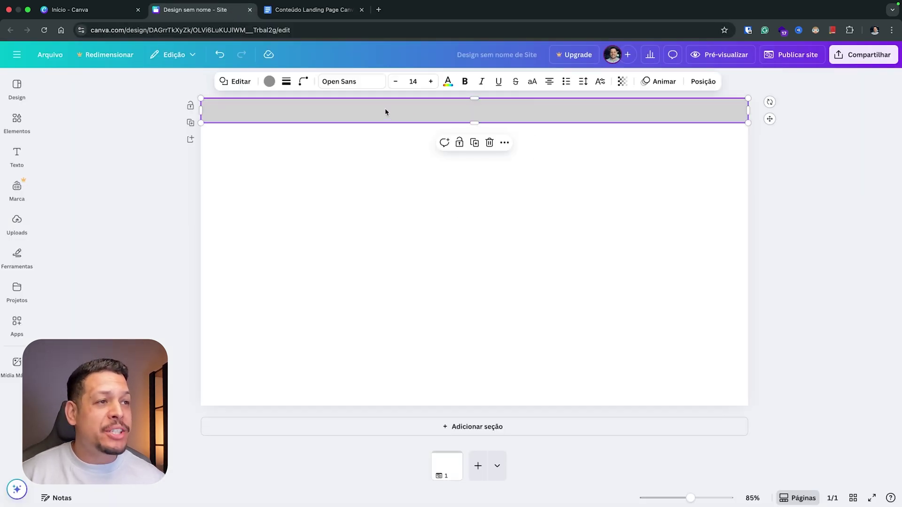
left_click_drag(386, 113, 417, 207)
left_click_drag(776, 206, 416, 177)
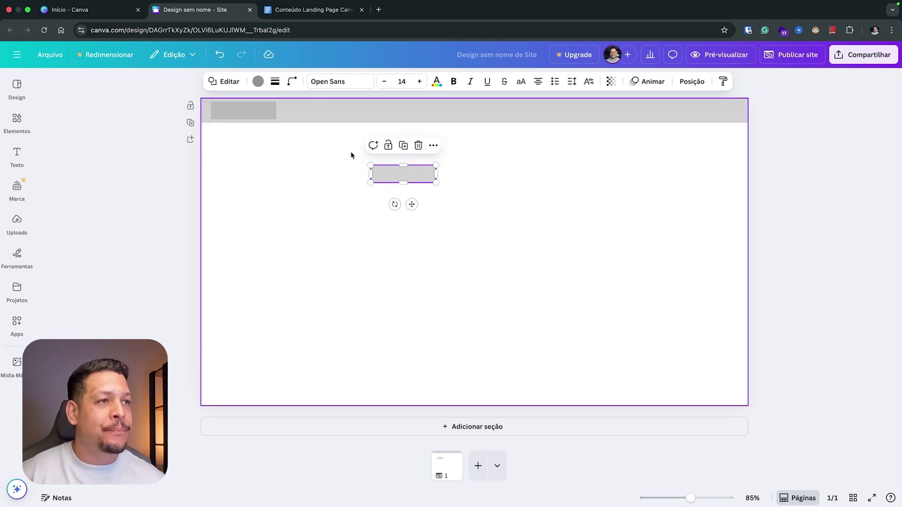
Turn the spare rectangle into four evenly spaced menu placeholders at the header's right end, for Início, Sobre, Serviços and Contato.
left_click(295, 12)
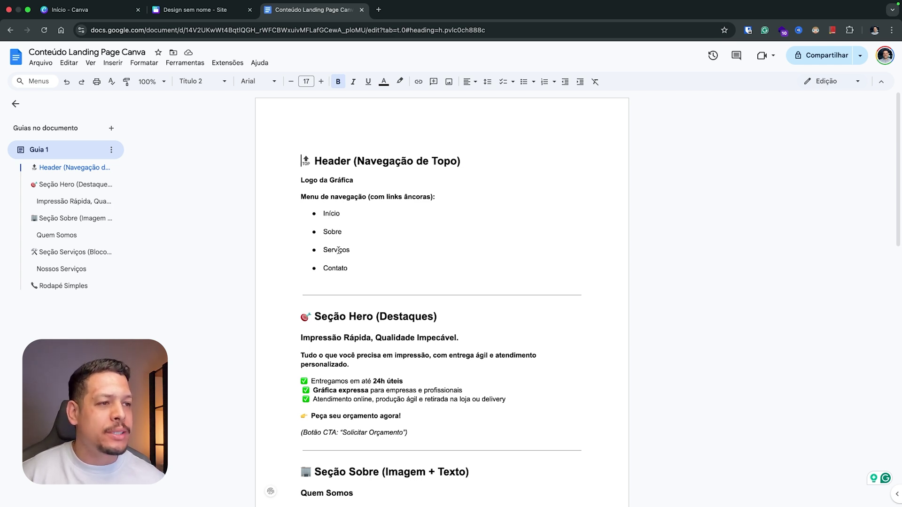
left_click(195, 9)
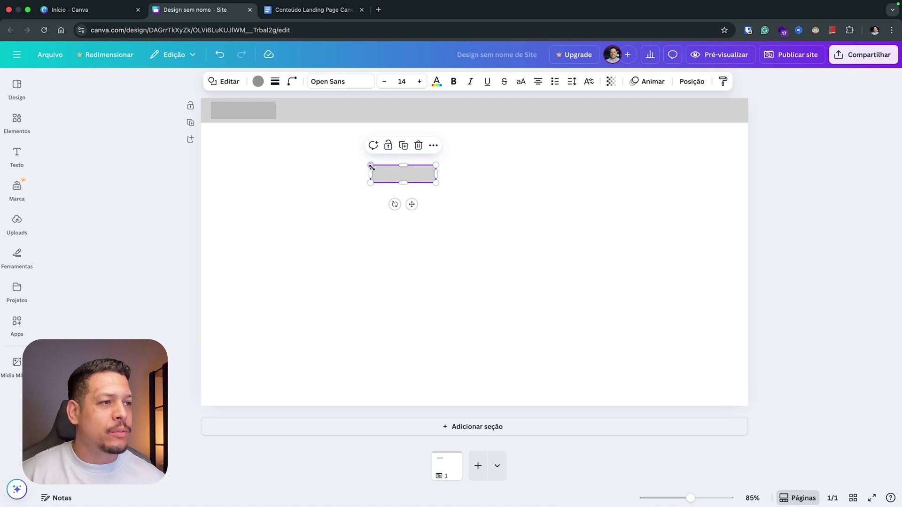
left_click_drag(432, 183, 602, 172)
left_click_drag(390, 152, 723, 110)
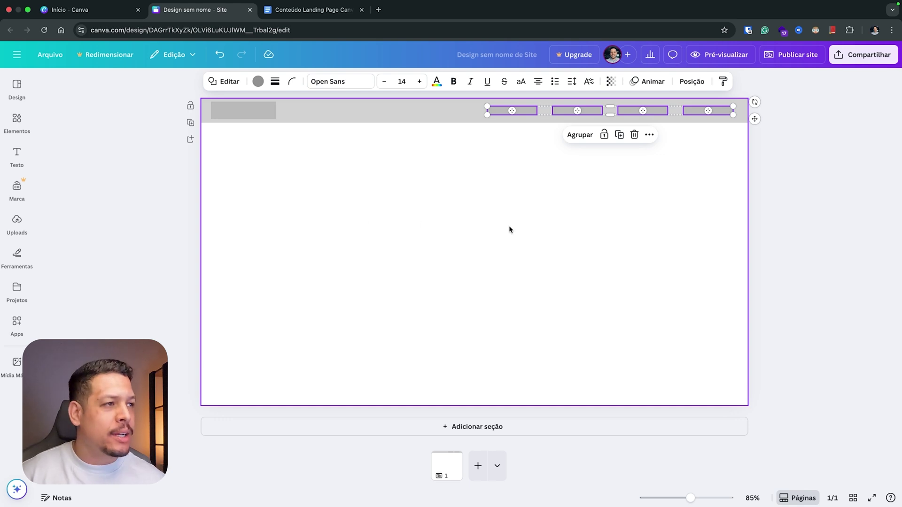
left_click(535, 185)
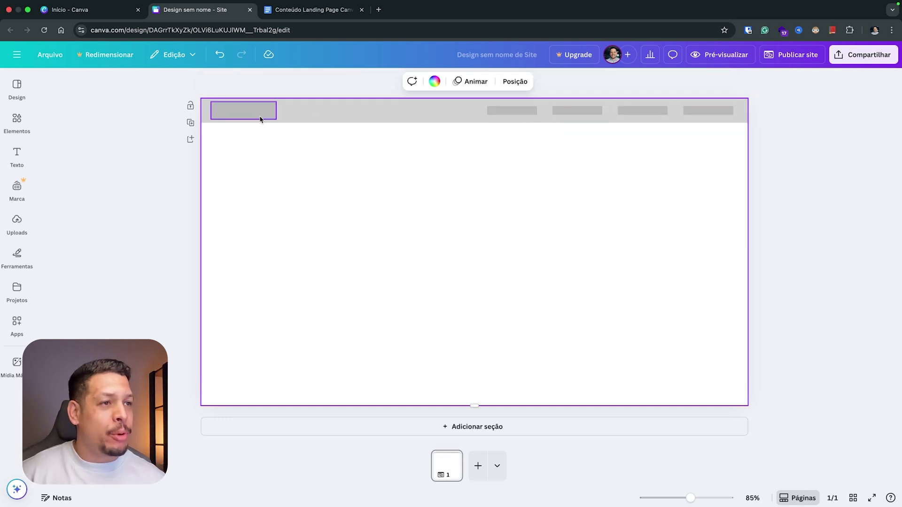
Check Seção Hero in the content document, and enlarge a copy of the logo placeholder into a wide hero container below the Canva header.
left_click(312, 9)
scroll(339, 266, "down", 3)
scroll(339, 265, "down", 1)
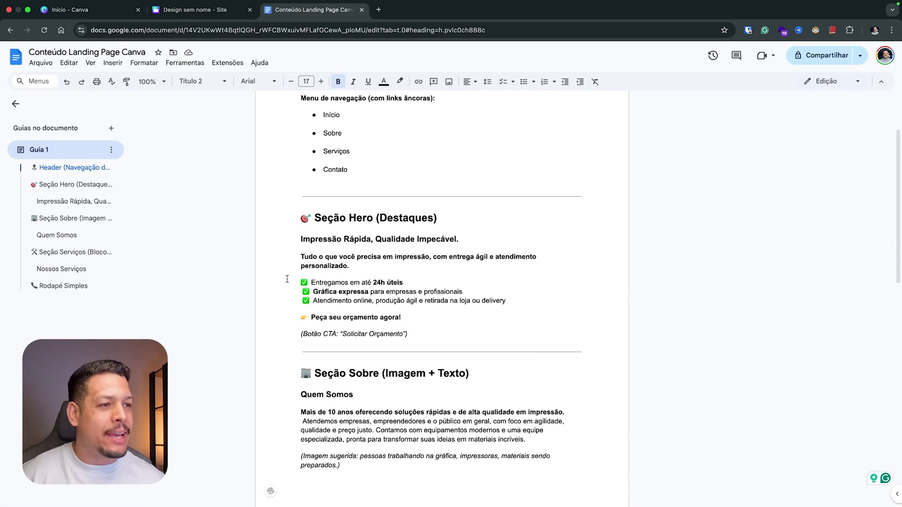
left_click(210, 13)
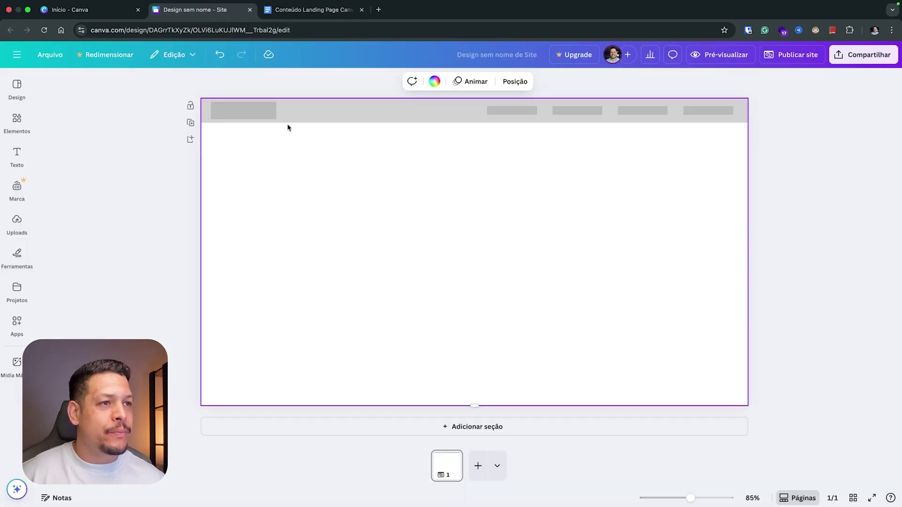
left_click(254, 112)
left_click_drag(254, 111, 712, 182)
mouse_move(638, 159)
left_mouse_down()
mouse_move(634, 169)
mouse_move(628, 159)
mouse_move(638, 160)
left_mouse_up()
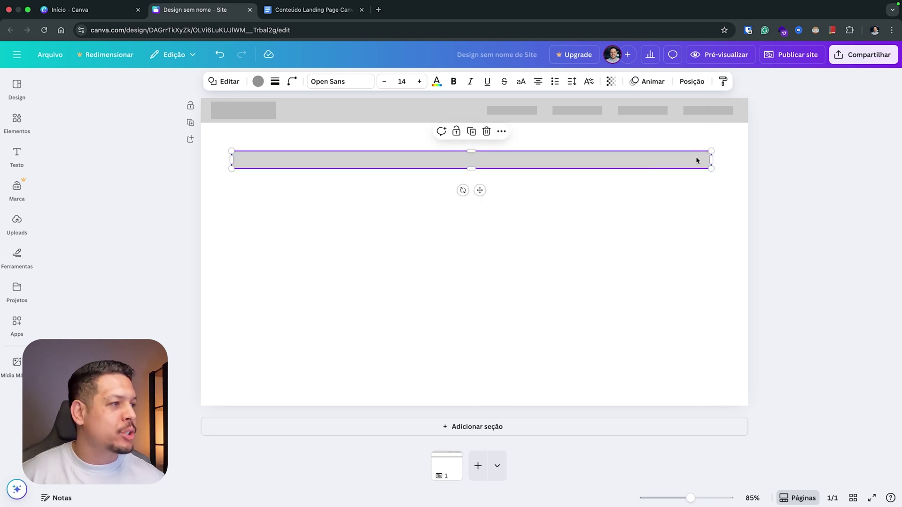
left_click_drag(717, 159, 717, 158)
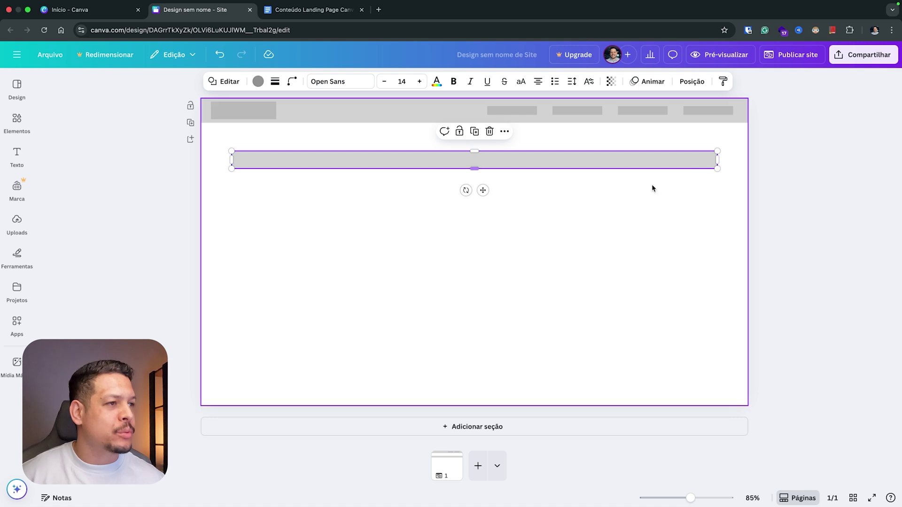
left_click_drag(477, 150, 447, 278)
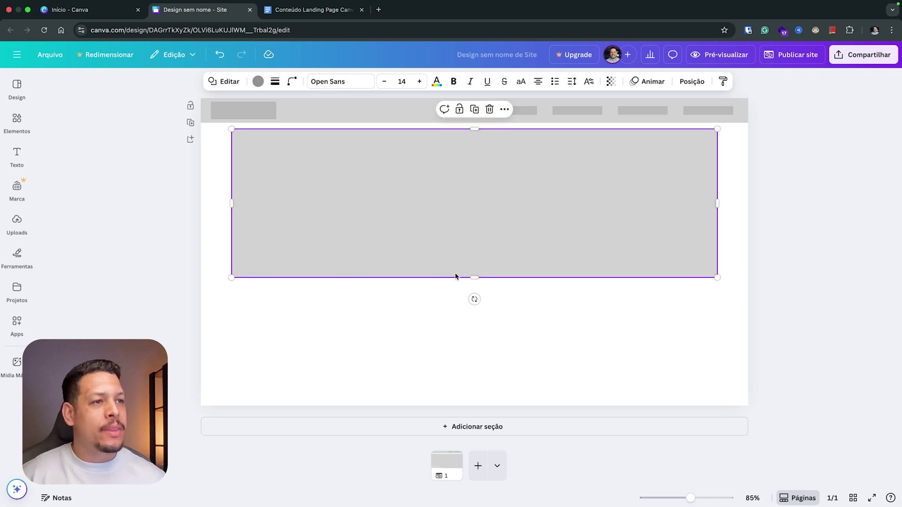
Duplicate the hero container and shrink the copy into an image placeholder filling the container's left half with even inner margins.
left_click(360, 308)
left_click(362, 203)
left_click_drag(277, 166, 289, 174)
left_click_drag(727, 204, 459, 204)
left_click_drag(351, 287, 348, 267)
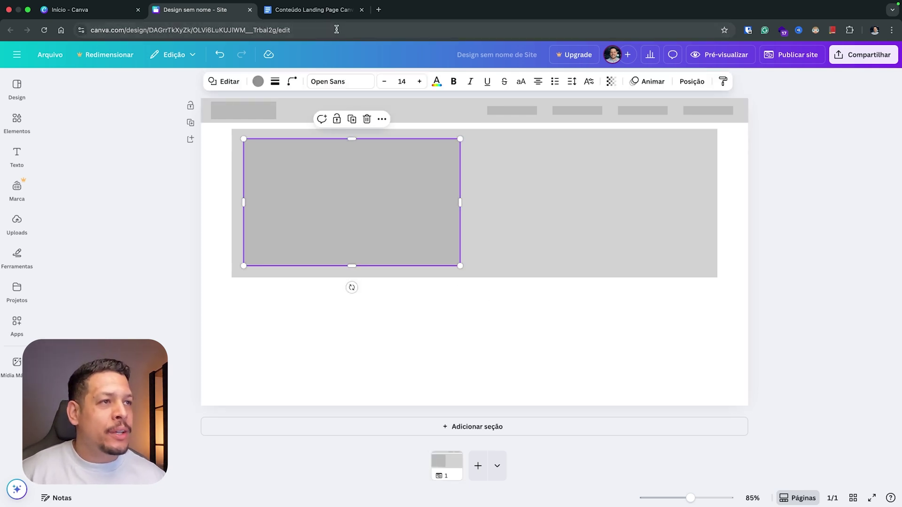
Following Seção Hero in the document, add title, subtitle, three list-line and button placeholders in the hero container's right half.
left_click(332, 13)
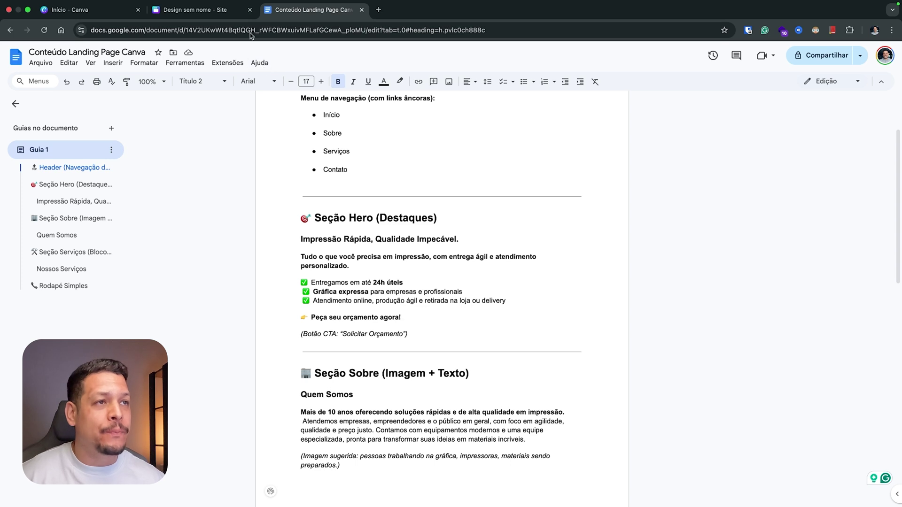
left_click(197, 9)
left_click_drag(357, 174, 596, 179)
left_click_drag(592, 268, 552, 192)
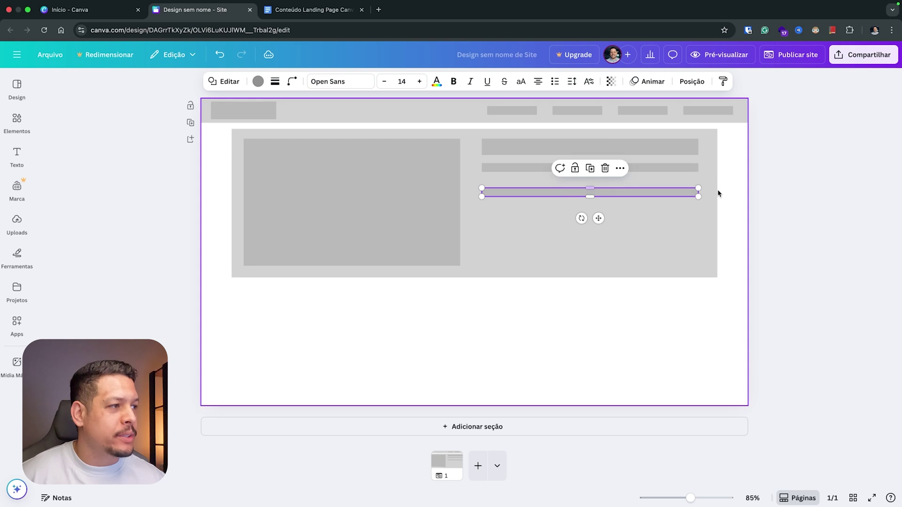
left_click_drag(700, 191, 602, 256)
left_click(577, 313)
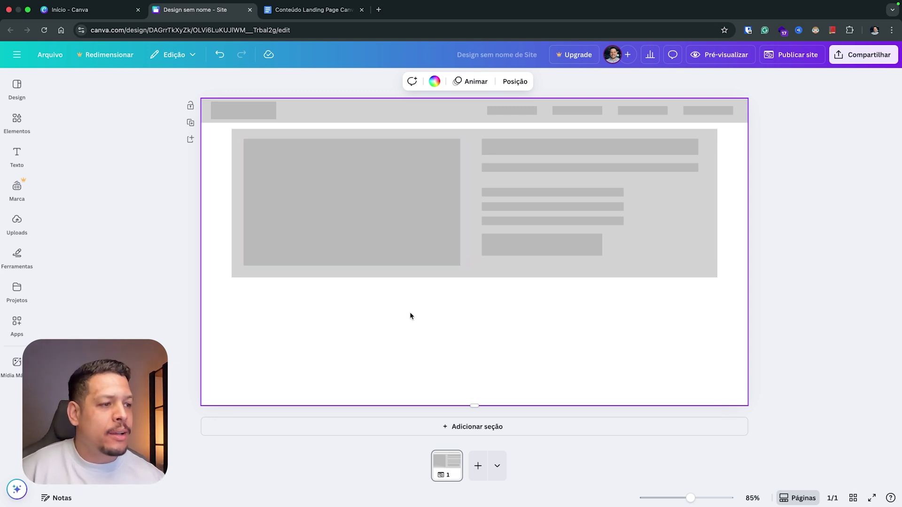
Trim the first section just beneath the hero container, add a new section, and consult Seção Sobre in the content document.
left_click_drag(482, 404, 473, 355)
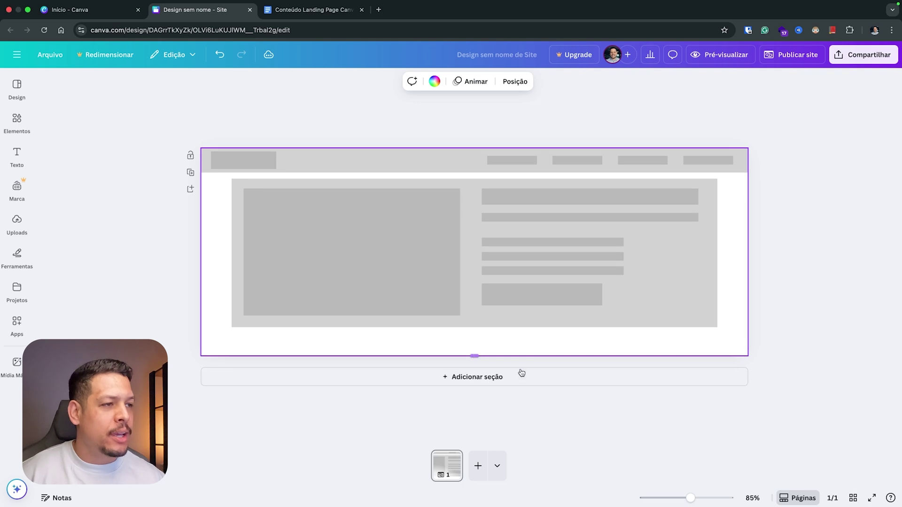
left_click(472, 383)
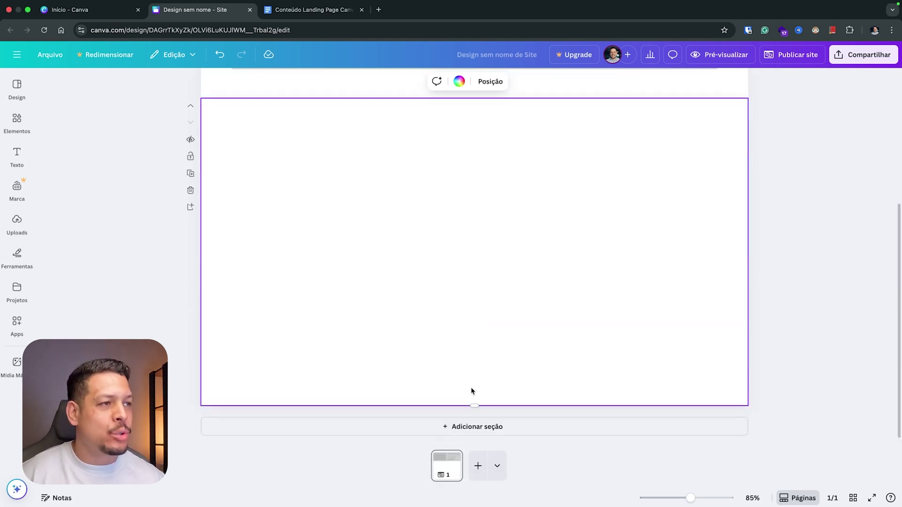
left_click(315, 9)
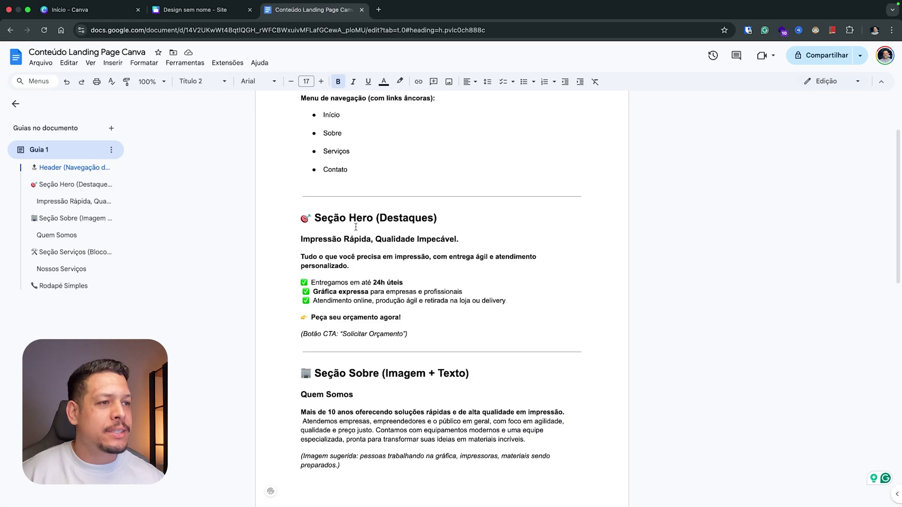
scroll(372, 223, "down", 5)
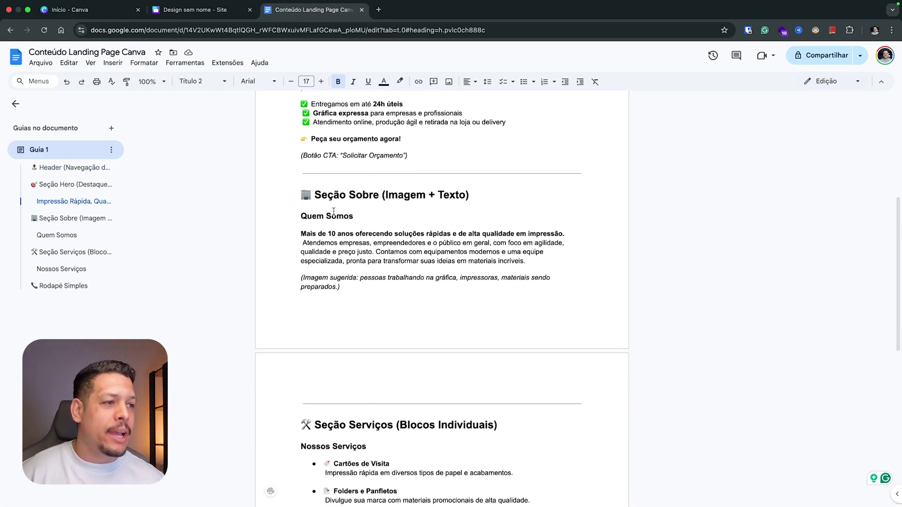
key("ctrl+shift+Tab")
Copy the hero image placeholder into the new section, aligned with the hero container's left edge.
scroll(507, 288, "up", 3)
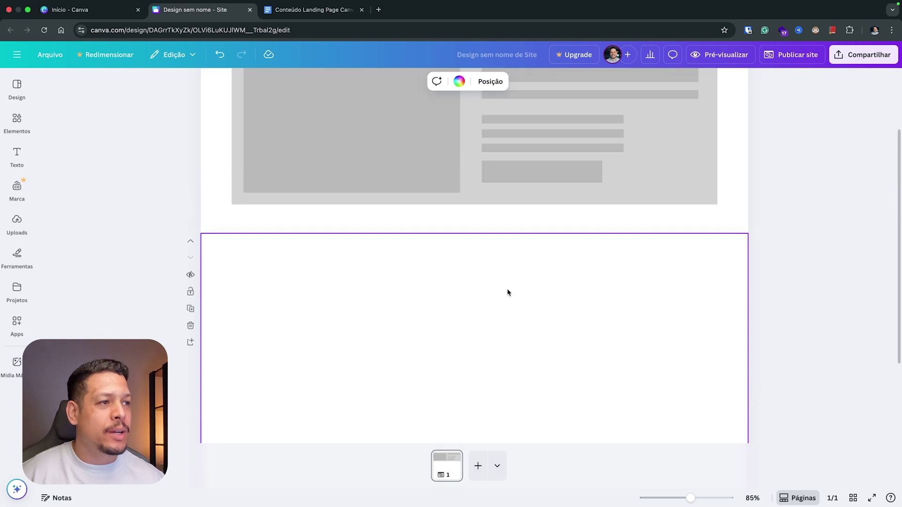
left_click(419, 192)
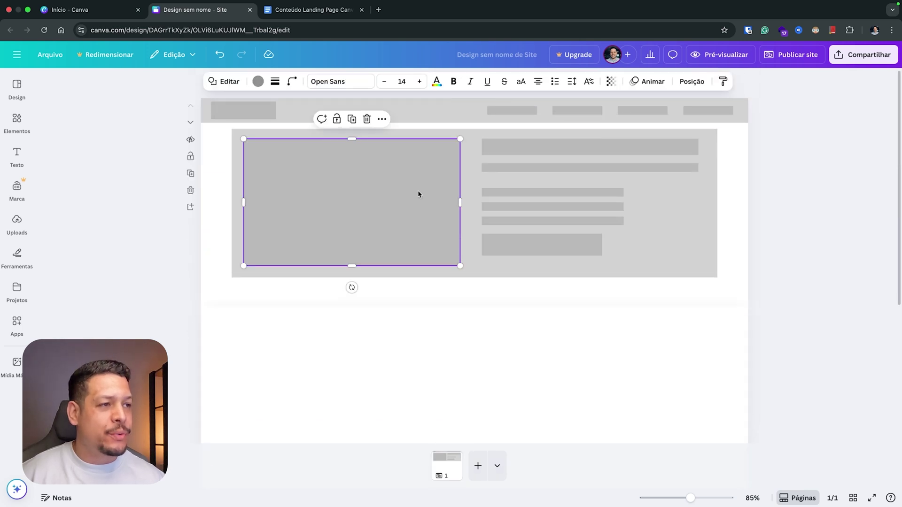
scroll(419, 186, "down", 2)
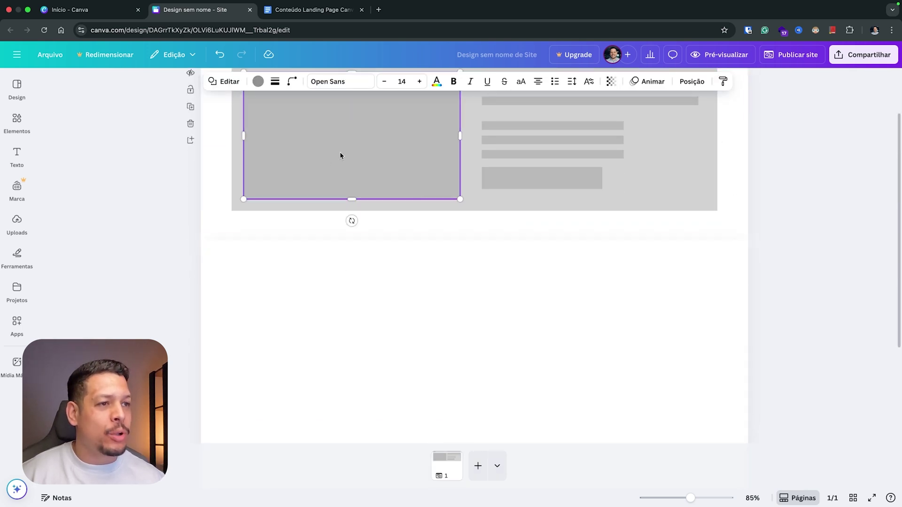
left_click_drag(360, 149, 357, 344)
left_click_drag(409, 328, 403, 328)
scroll(529, 186, "up", 1)
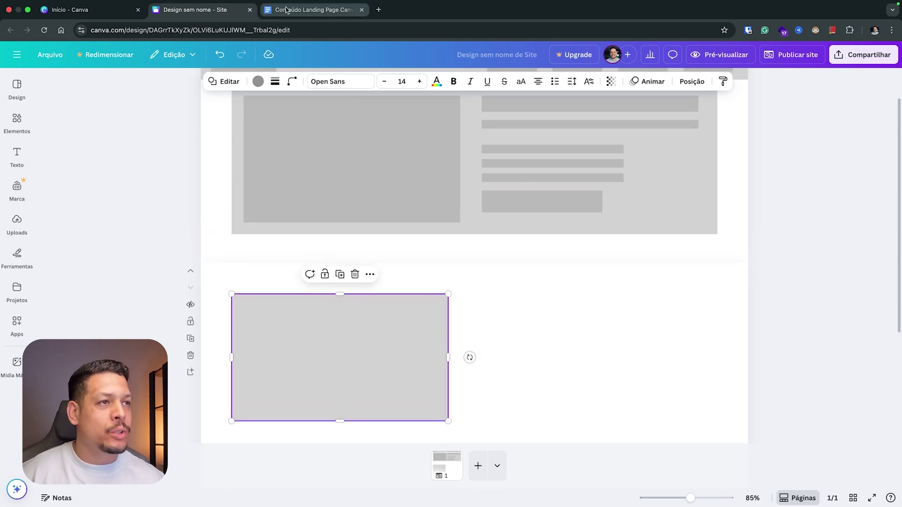
Check the Quem Somos content in the document, and copy the hero's title and three list-line placeholders beside the Canva about image.
left_click(287, 10)
left_click(328, 217)
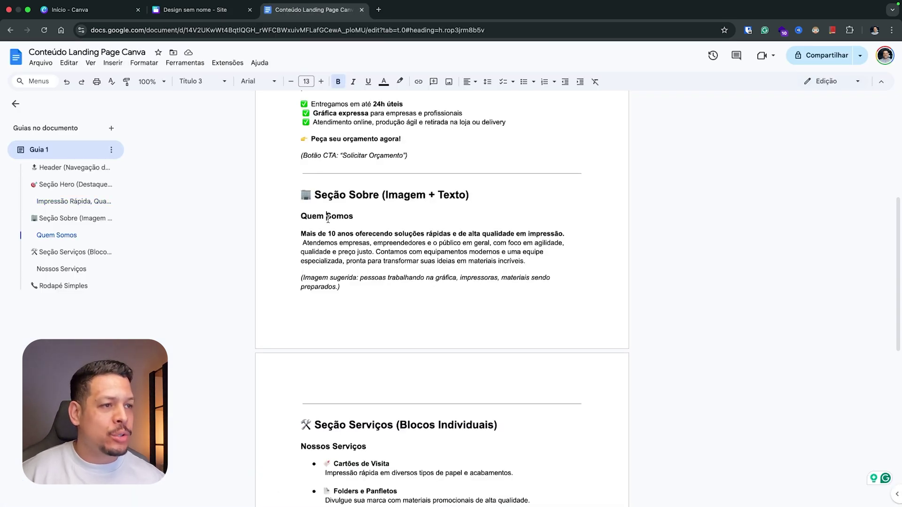
left_click(334, 235)
left_click(334, 280)
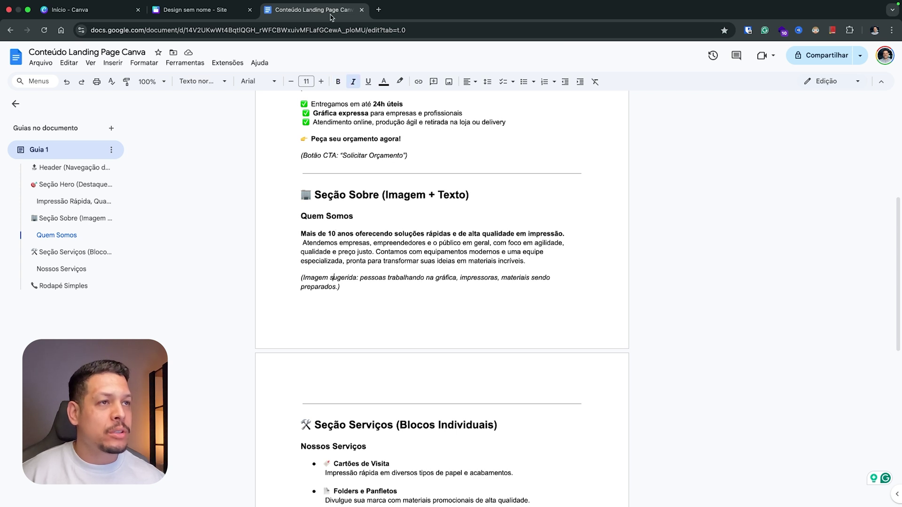
left_click(197, 9)
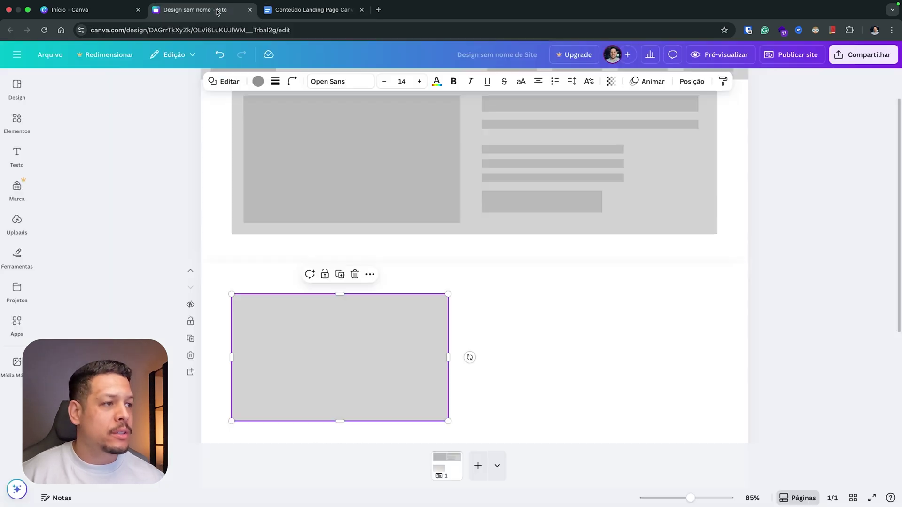
left_click(537, 110)
left_click(525, 150, "shift")
left_click(525, 164, "shift")
left_click_drag(526, 150, 569, 409)
Reduce the gap between the about title and its text lines, and centre them vertically beside the image placeholder.
left_click(647, 352)
left_click_drag(580, 364, 576, 348)
left_click(566, 314, "shift")
left_click_drag(566, 314, 564, 326)
left_click(512, 309)
Trim the about section's empty lower area, and add a slightly shortened new section below it.
scroll(511, 311, "down", 5)
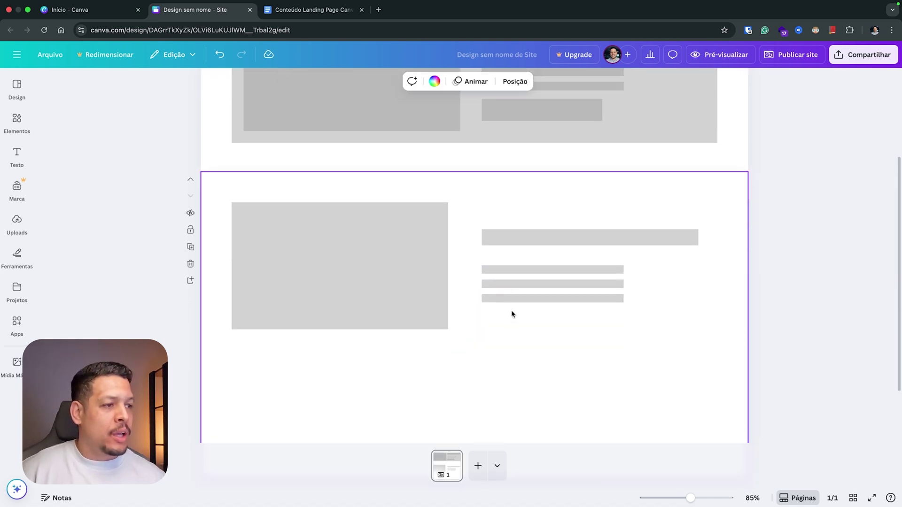
left_click_drag(479, 424, 471, 371)
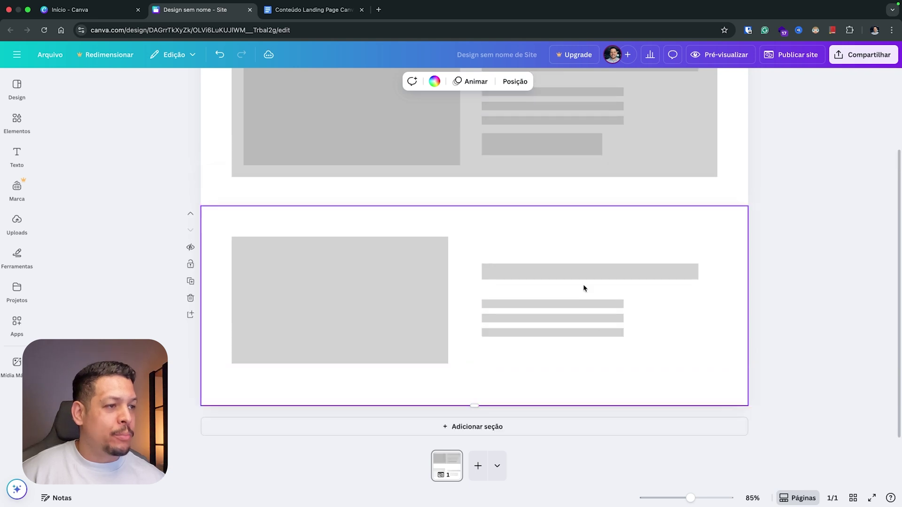
scroll(471, 225, "up", 3)
scroll(485, 283, "down", 3)
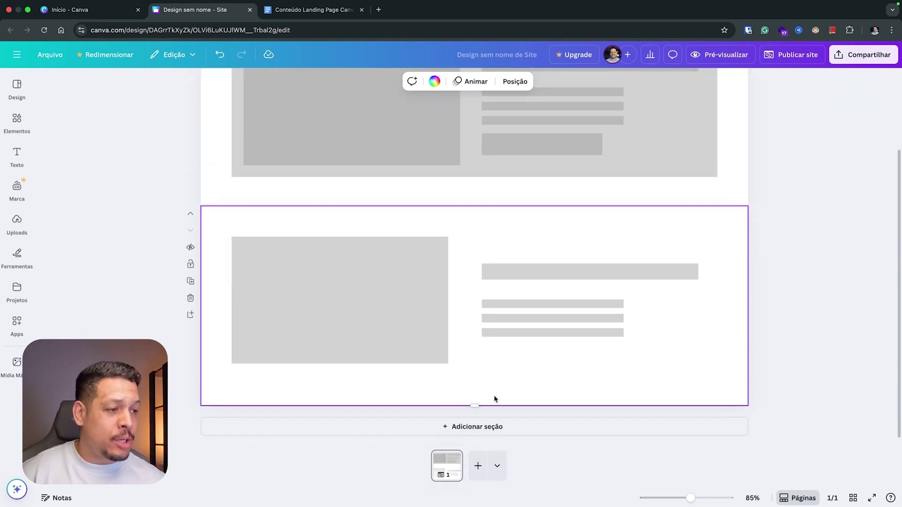
left_click(486, 428)
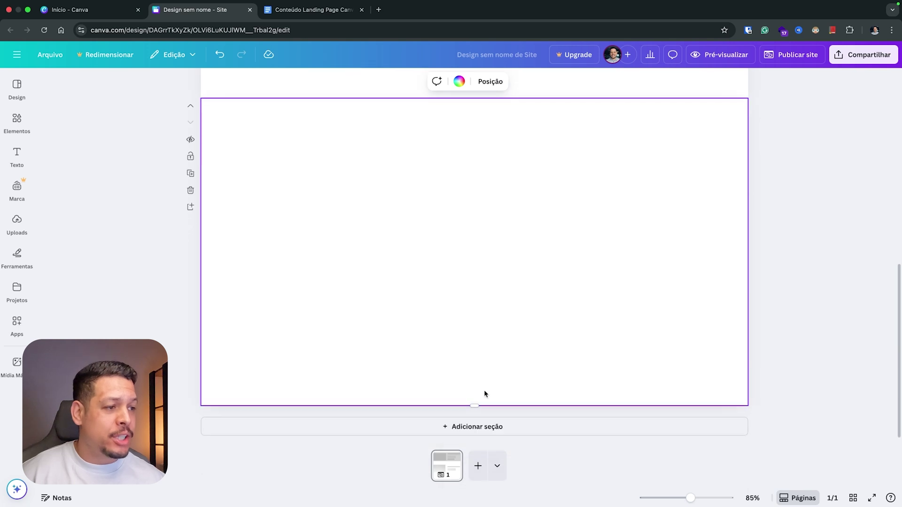
left_click_drag(471, 403, 471, 388)
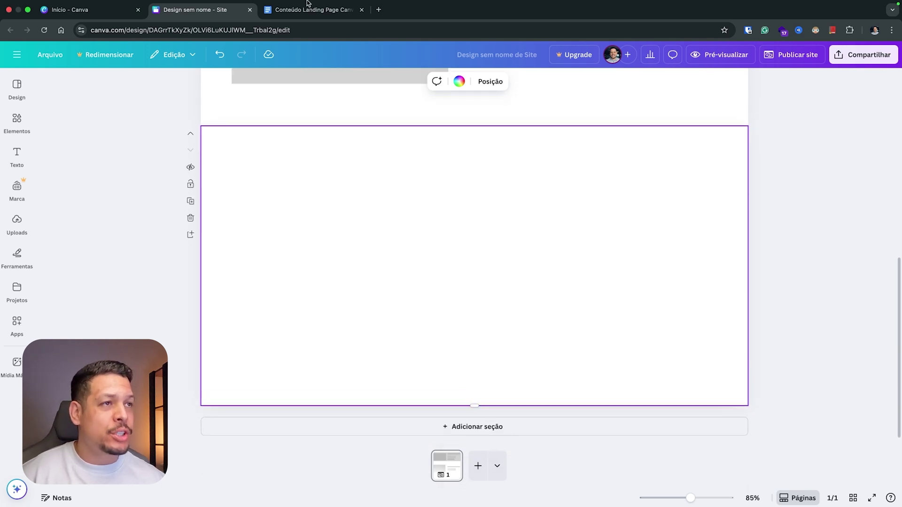
Review the Nossos Serviços list in the document, and copy the about title placeholder to the top centre of the new Canva section.
left_click(308, 9)
scroll(398, 194, "down", 7)
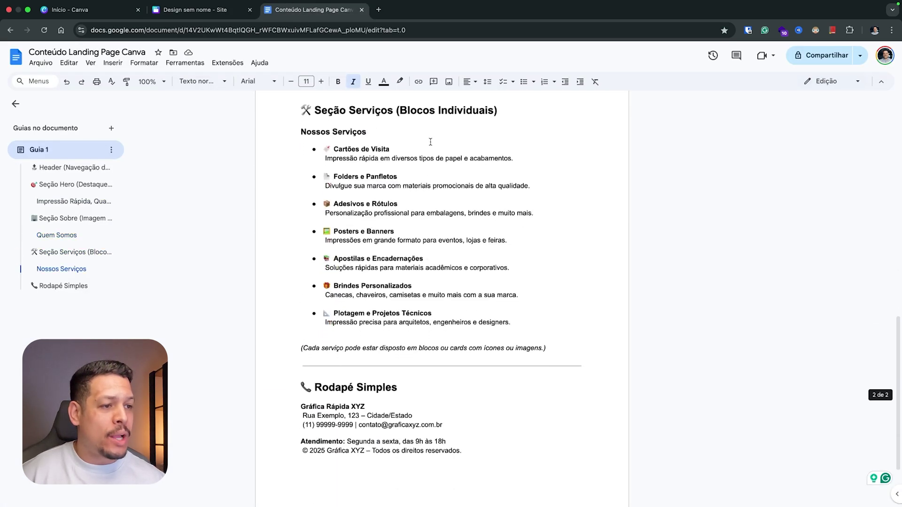
scroll(353, 362, "up", 2)
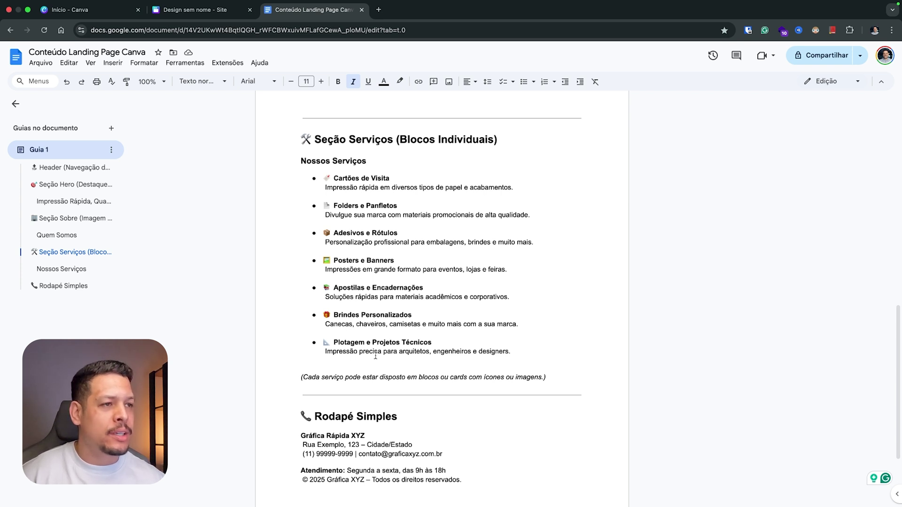
left_click(207, 9)
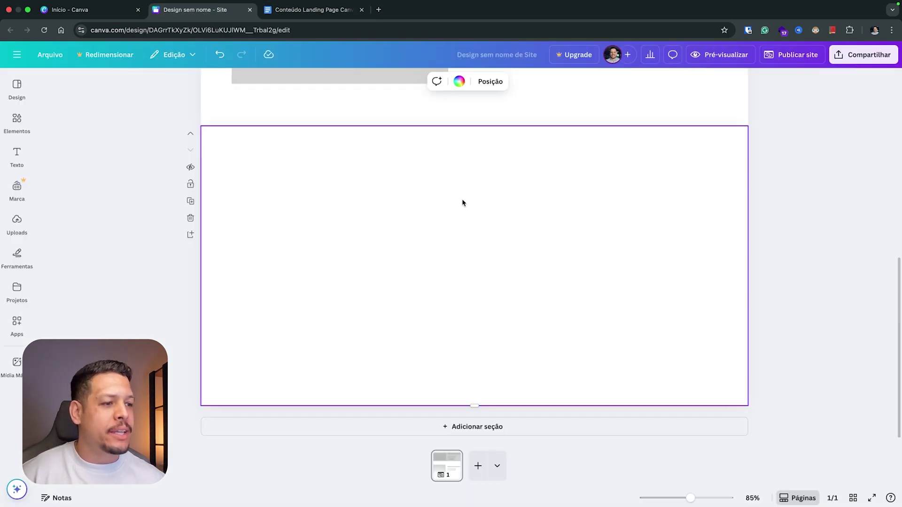
scroll(480, 247, "up", 5)
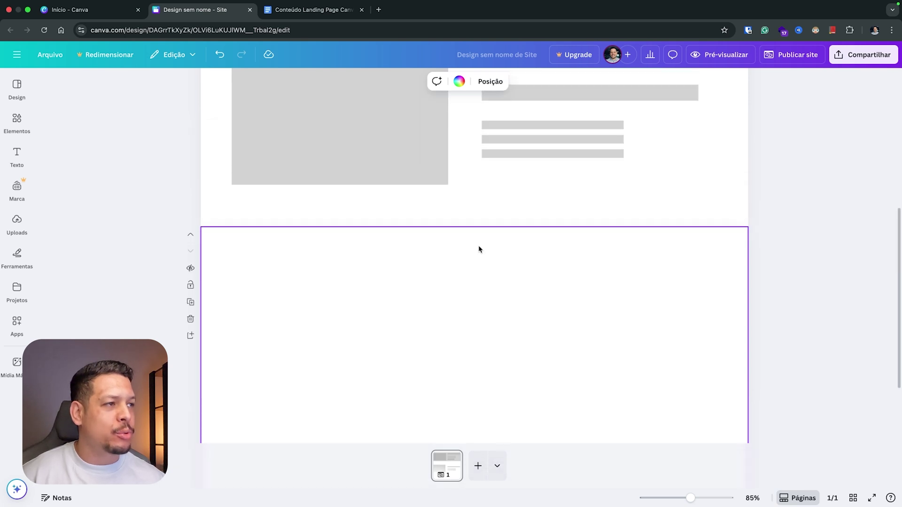
left_click(580, 147)
left_click_drag(601, 146, 499, 321)
scroll(525, 320, "down", 5)
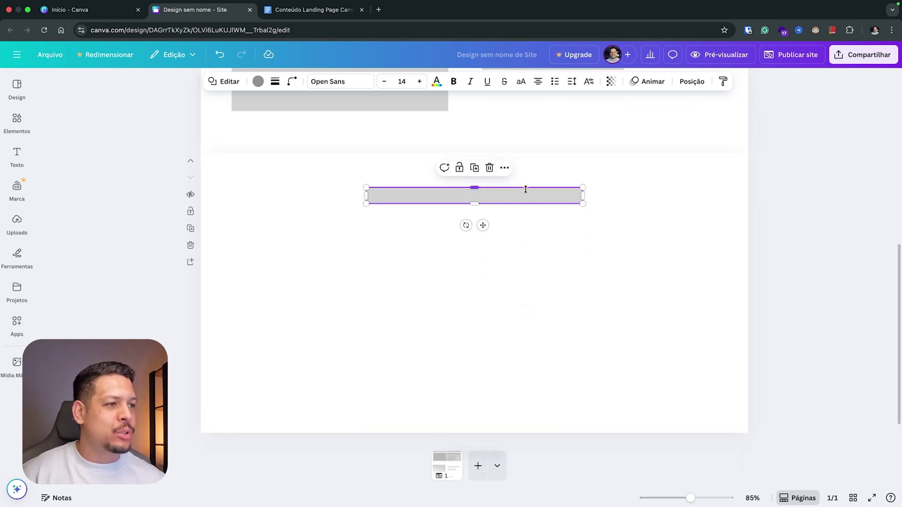
scroll(477, 197, "up", 3)
Copy the about image placeholder below the services title and shrink it into a small card image at the section's left side.
left_click(384, 156)
scroll(376, 137, "down", 1)
left_click_drag(365, 116, 380, 362)
left_click_drag(464, 339, 363, 338)
left_click_drag(305, 402, 305, 365)
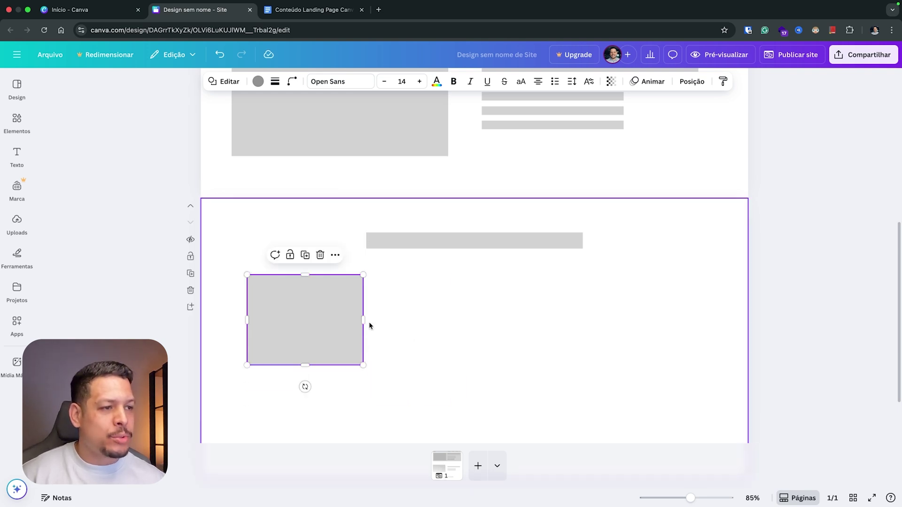
mouse_move(363, 320)
left_mouse_down()
mouse_move(376, 320)
mouse_move(356, 320)
left_mouse_up()
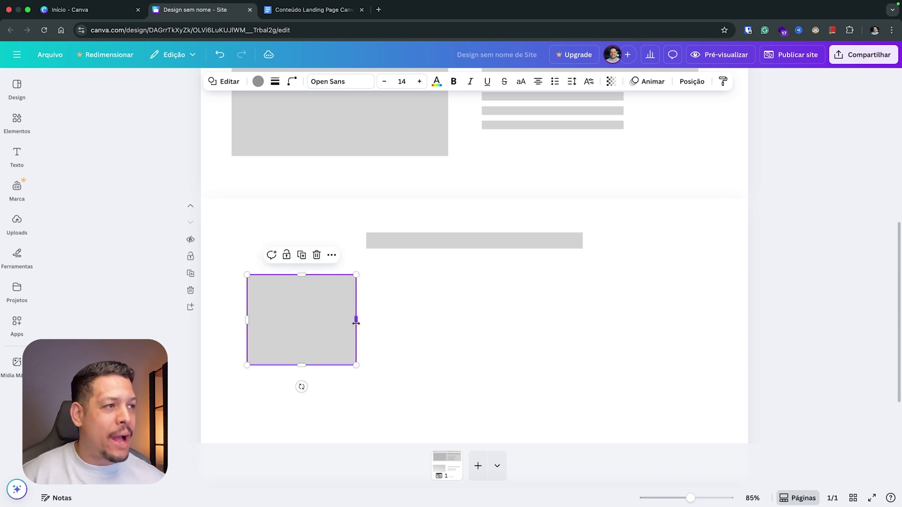
Copy two text-line placeholders beneath the service card image and narrow them to the card's width.
left_click(537, 116)
left_click_drag(532, 116, 293, 379)
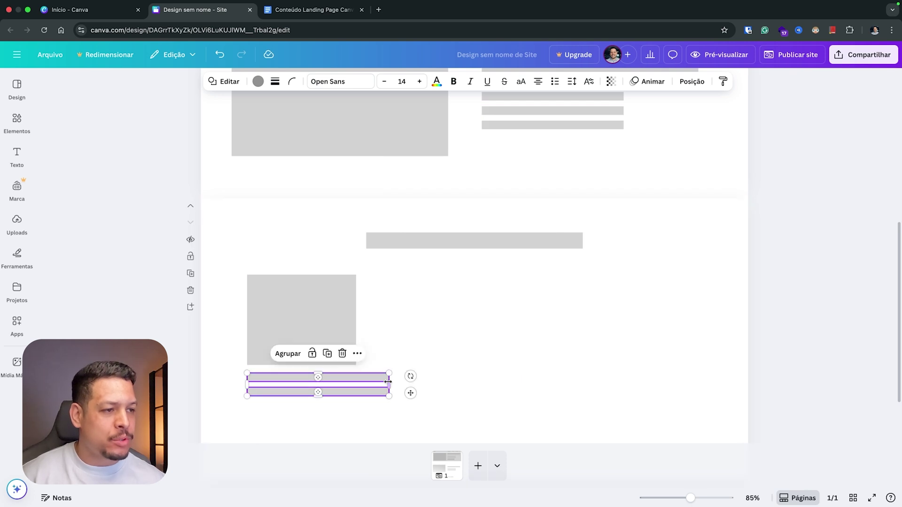
left_click_drag(388, 383, 357, 383)
Duplicate the service card with its text lines into a row of four evenly spaced cards, and centre the row in the section.
left_click(329, 300, "shift")
left_click_drag(330, 300, 659, 294)
left_click_drag(270, 266, 631, 348)
left_click_drag(716, 317, 719, 317)
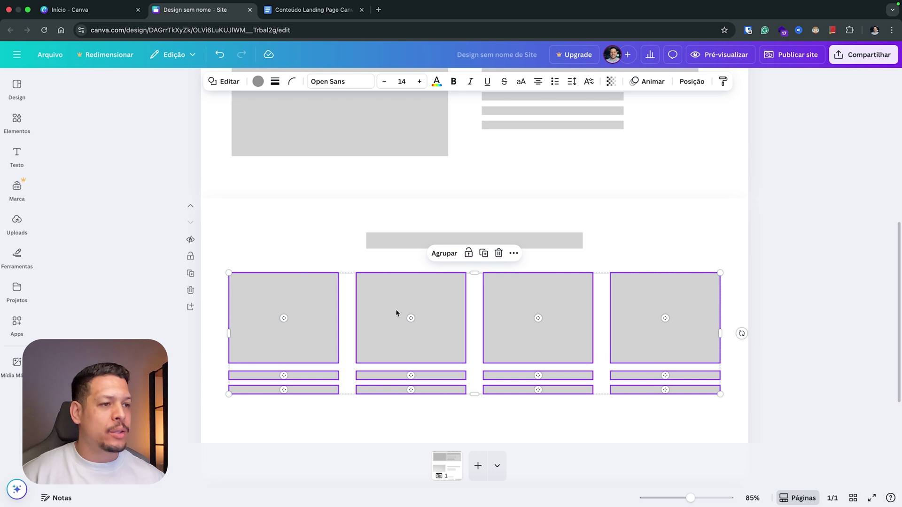
scroll(672, 295, "down", 2)
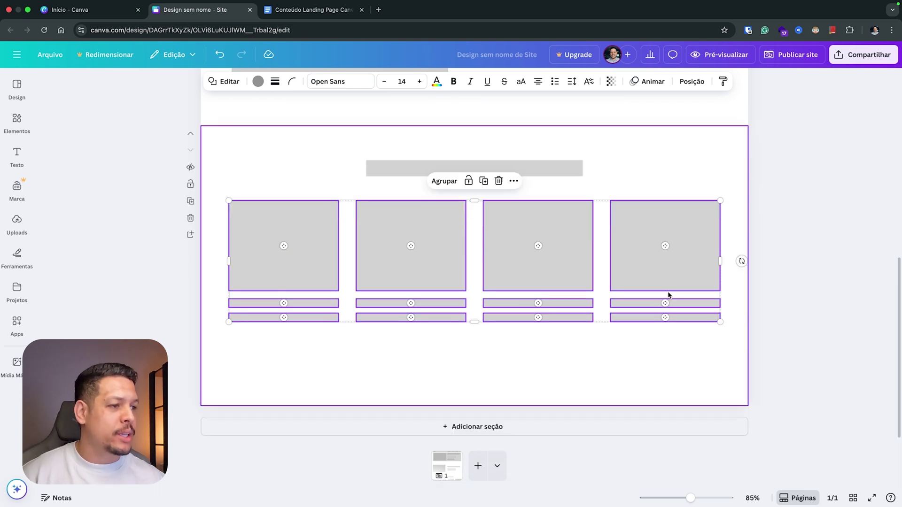
Lengthen the services section, and add a centred second row of three cards with text lines beneath the four-card row.
left_click(470, 361)
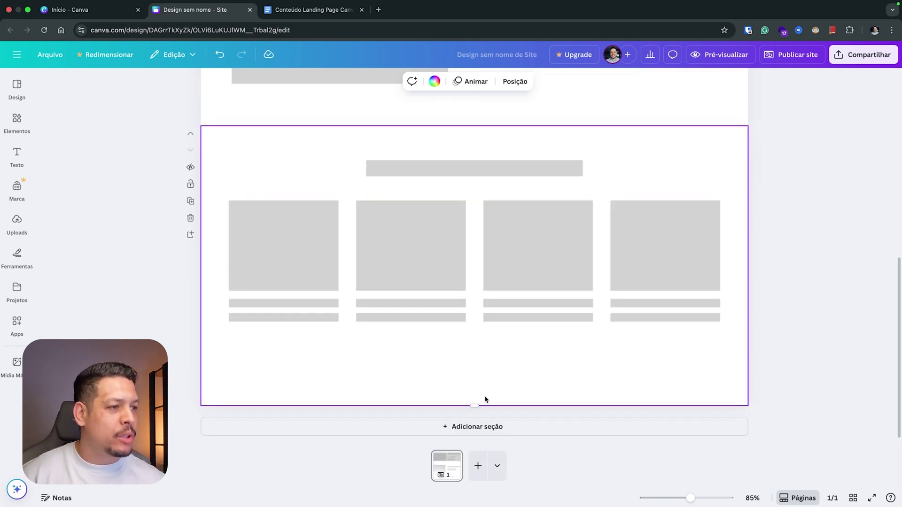
left_click_drag(474, 404, 474, 442)
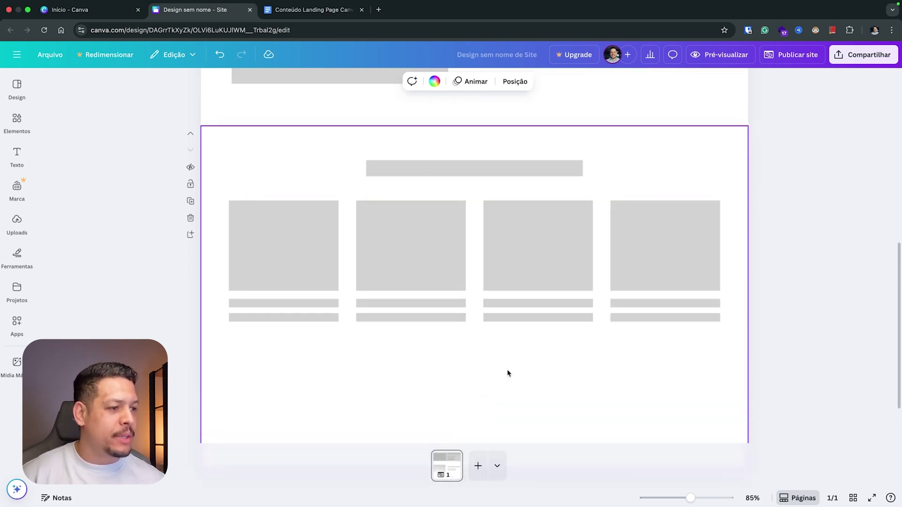
scroll(506, 369, "down", 2)
left_click_drag(474, 409, 475, 422)
left_click_drag(700, 295, 377, 312)
scroll(573, 307, "down", 1)
left_click_drag(479, 405, 474, 425)
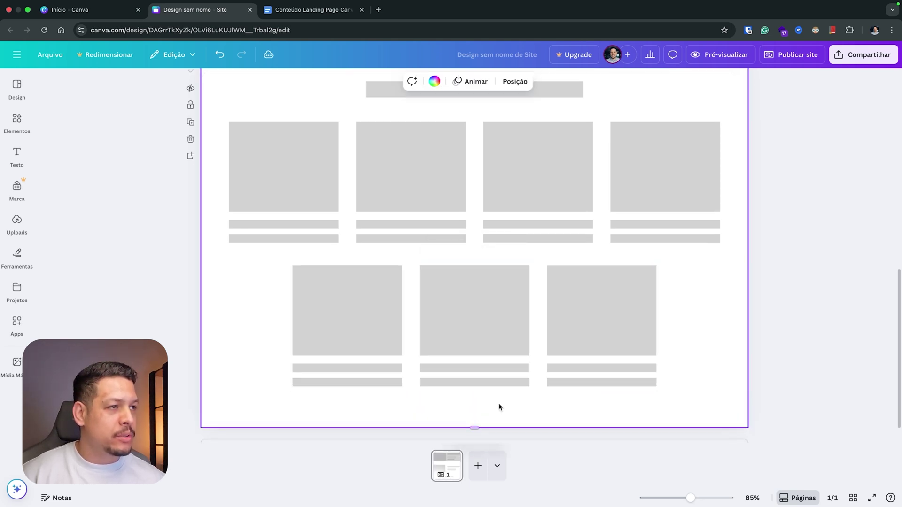
Nudge the whole hero block slightly downward, away from the header bar.
scroll(498, 399, "up", 3)
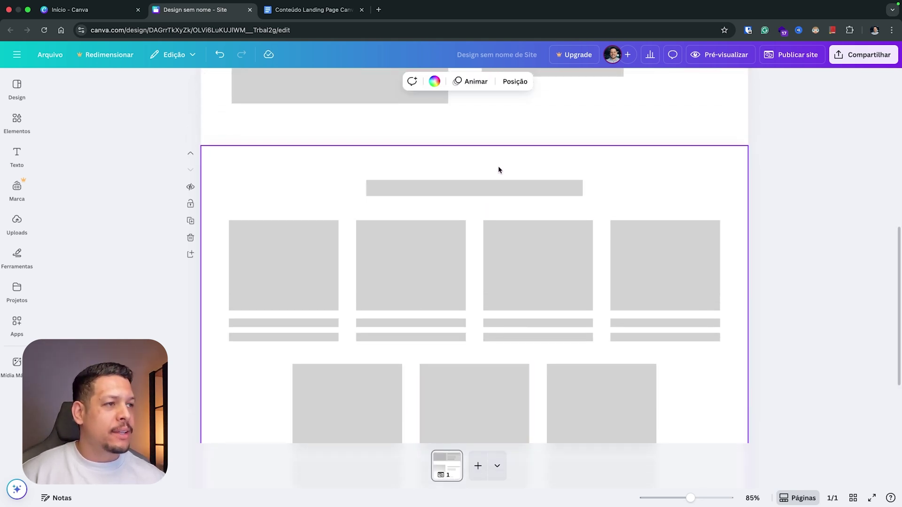
scroll(498, 170, "up", 6)
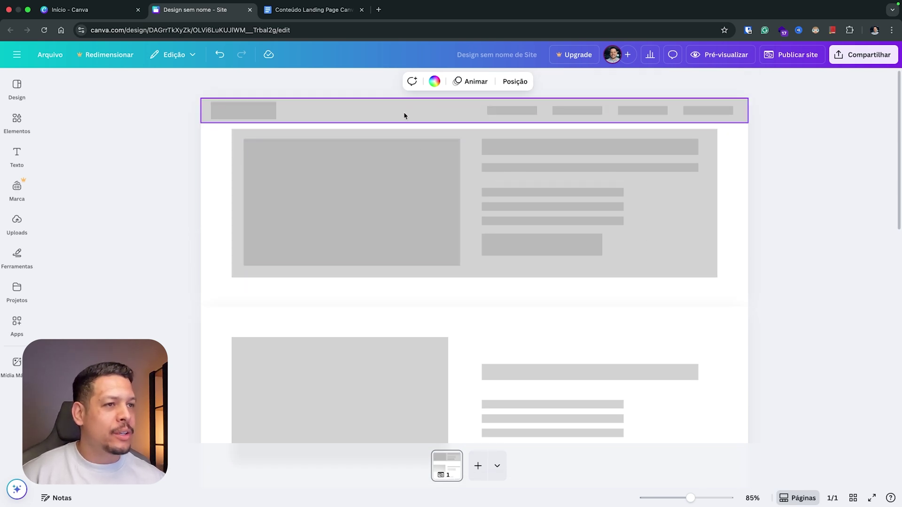
left_click_drag(209, 137, 667, 245)
key("shift+Down")
key("shift+Down")
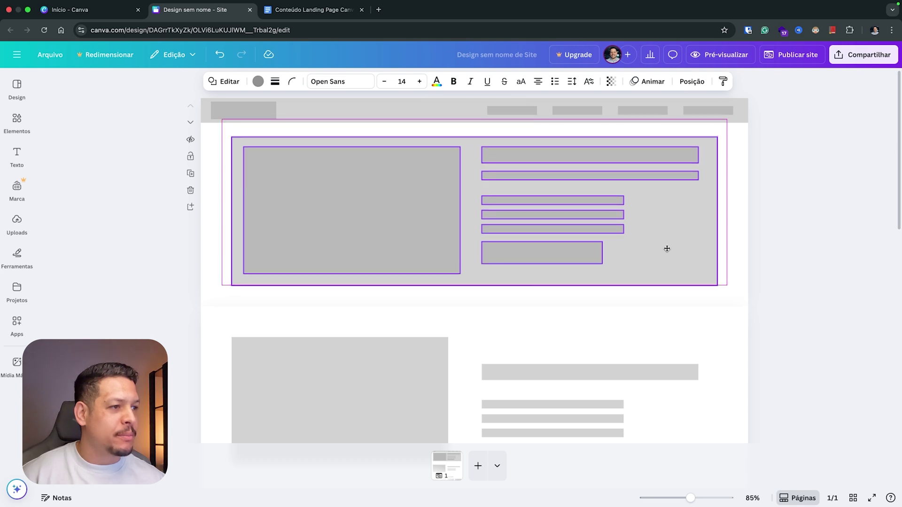
Add an empty section below the services section and reduce its height to 284.
scroll(440, 134, "down", 3)
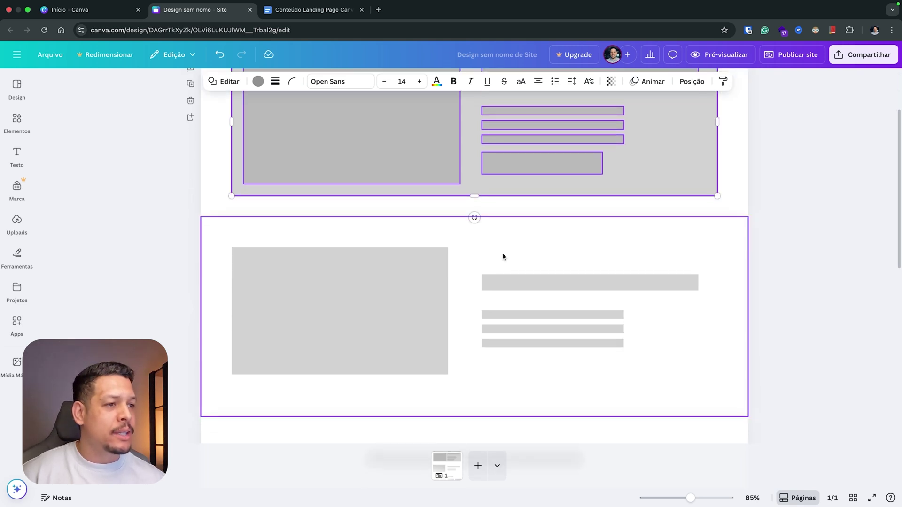
scroll(477, 195, "down", 2)
left_click(473, 190)
scroll(474, 193, "down", 7)
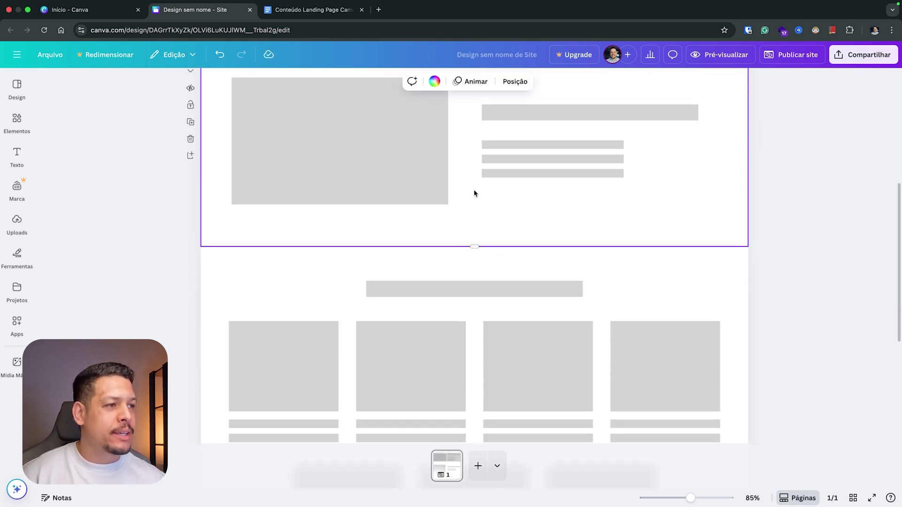
left_click(637, 198)
scroll(605, 233, "down", 4)
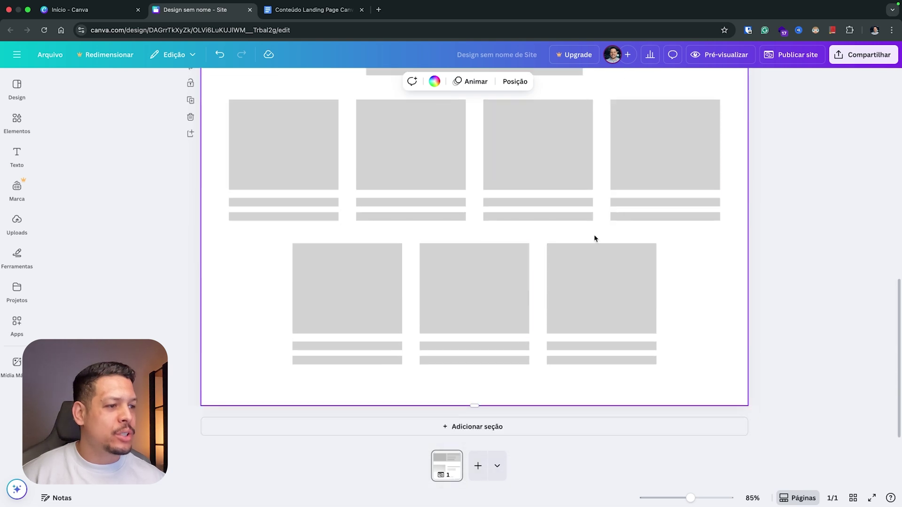
left_click(491, 424)
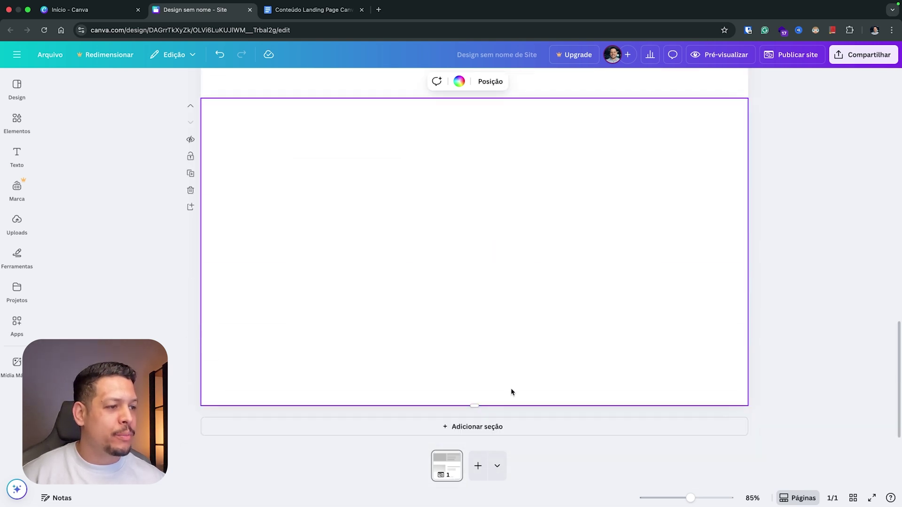
left_click_drag(476, 405, 473, 308)
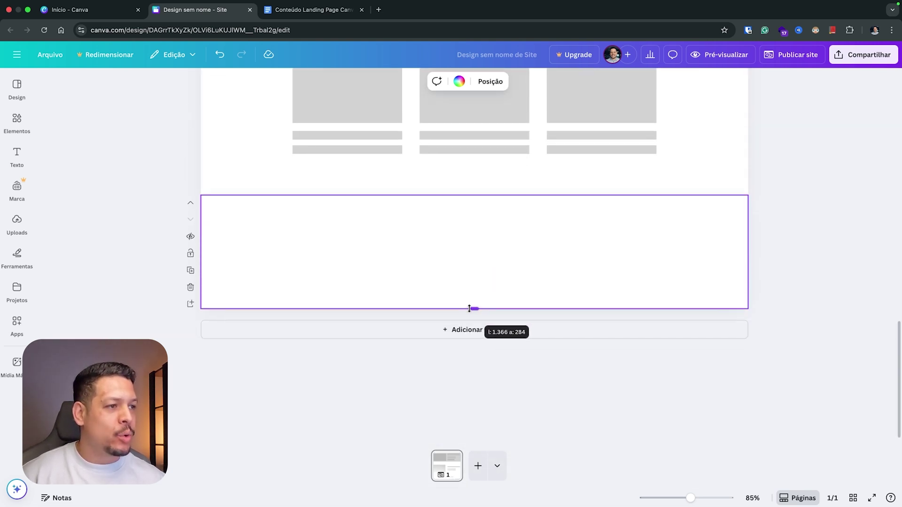
Review Rodapé Simples in the document, and copy a service card image into the footer section as a smaller square at its left side.
left_click(315, 9)
scroll(372, 282, "down", 3)
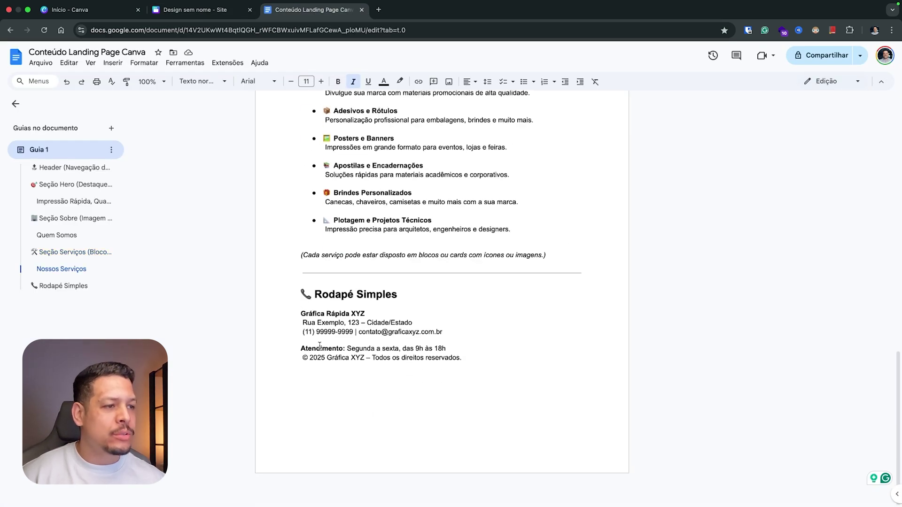
left_click(258, 4)
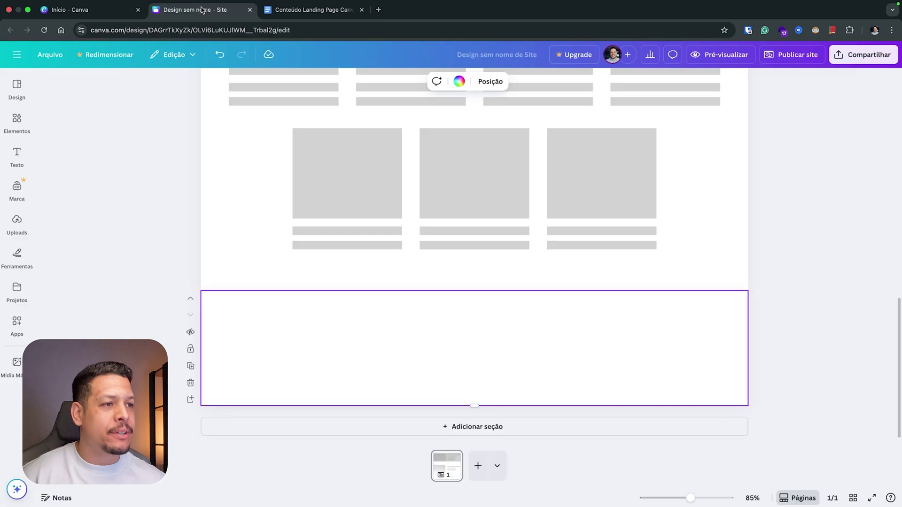
left_click(346, 189)
left_click_drag(346, 189, 329, 343)
left_click_drag(375, 398, 350, 383)
left_click_drag(321, 343, 271, 345)
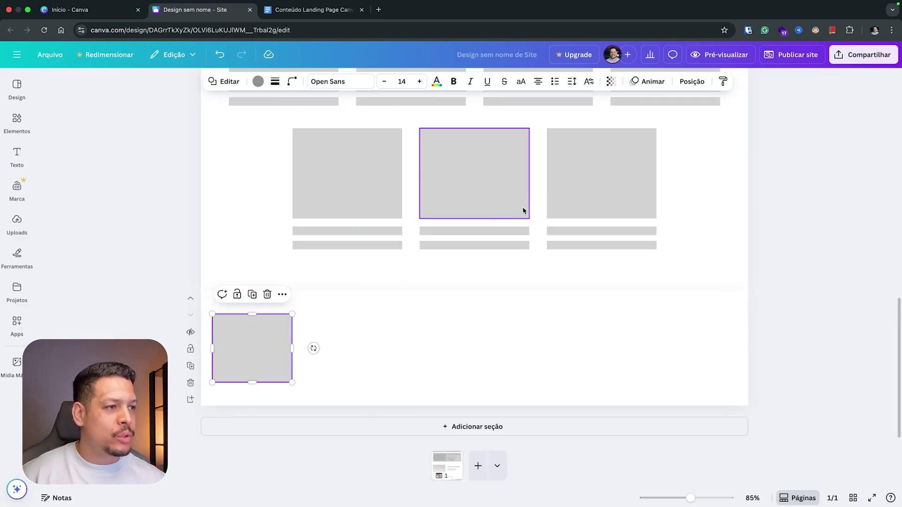
Copy a service card's two text lines into the footer section as two side-by-side text blocks beside the square placeholder.
left_click(483, 235)
left_click_drag(488, 248, 582, 336)
left_click_drag(387, 321, 596, 338)
left_click(389, 383)
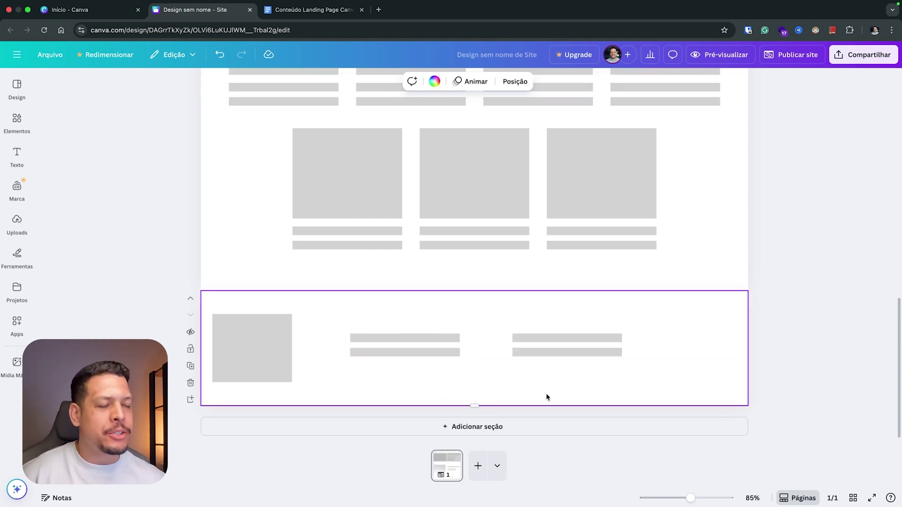
Move the footer's square and two text blocks closer together and centre them horizontally in the section.
scroll(530, 347, "up", 8)
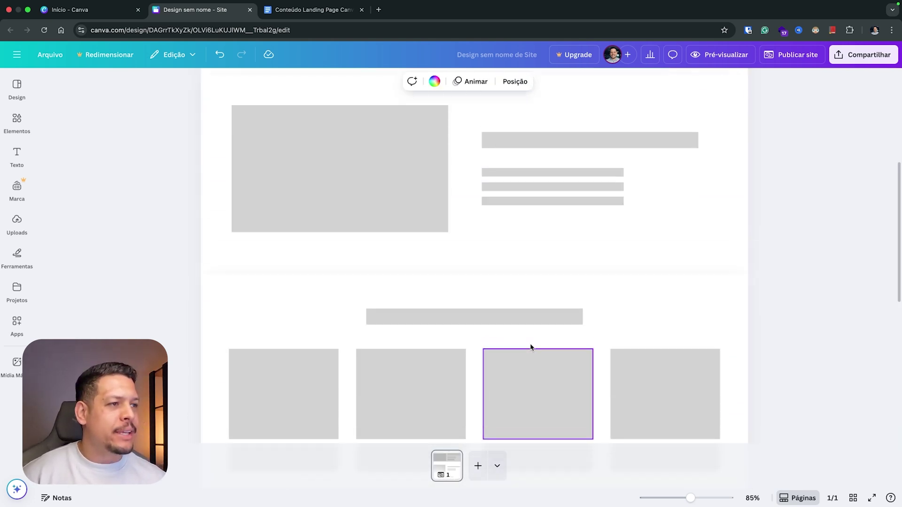
scroll(530, 347, "up", 5)
scroll(536, 345, "down", 4)
scroll(535, 343, "down", 9)
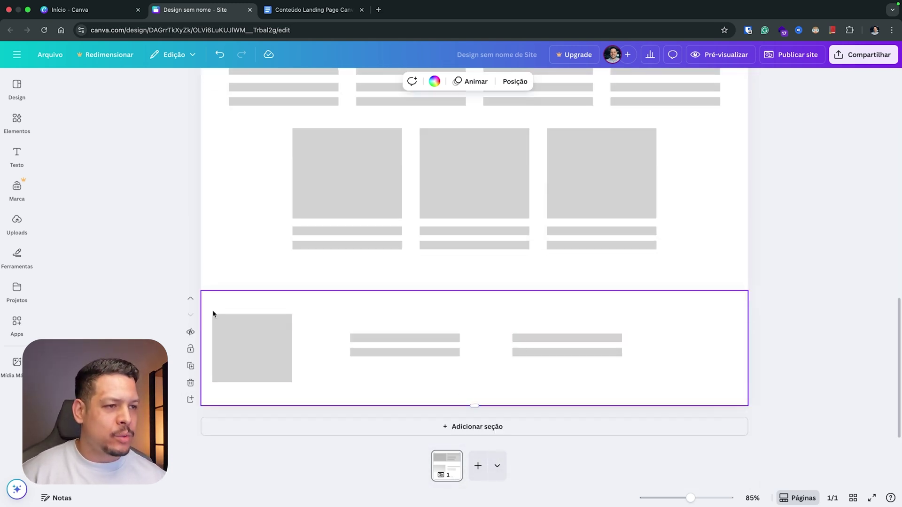
left_click_drag(250, 344, 268, 343)
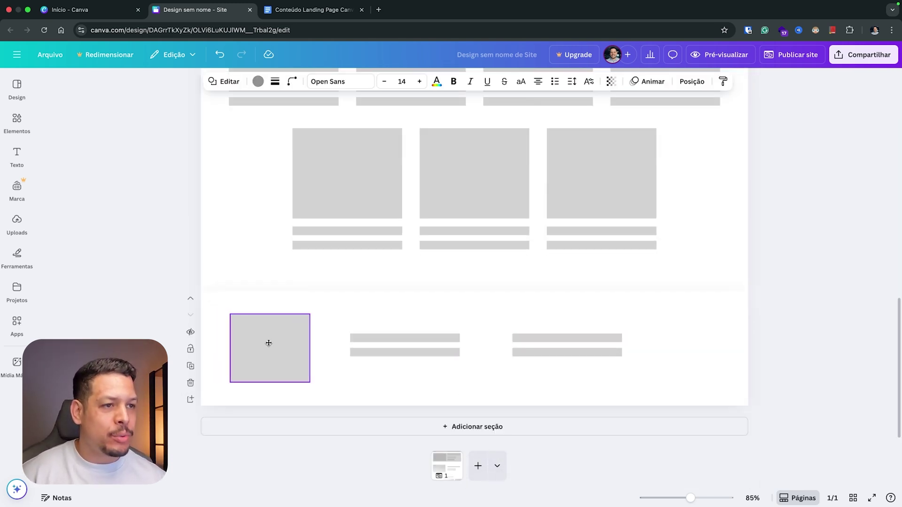
left_click_drag(371, 313, 495, 355)
left_click(382, 306)
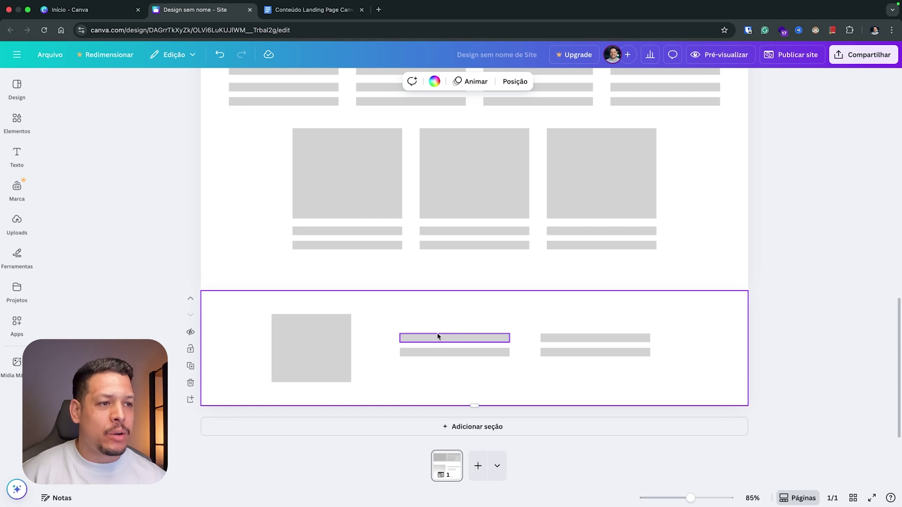
Duplicate the footer's square placeholder and place the copy near the section's upper-left corner.
scroll(333, 341, "up", 15)
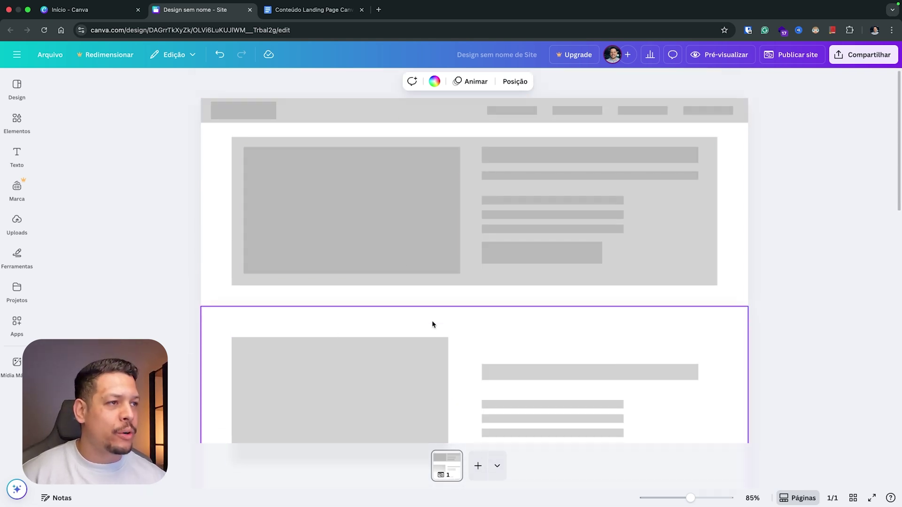
scroll(431, 316, "down", 15)
left_click(316, 339)
left_click_drag(317, 339, 263, 318)
left_click(333, 340)
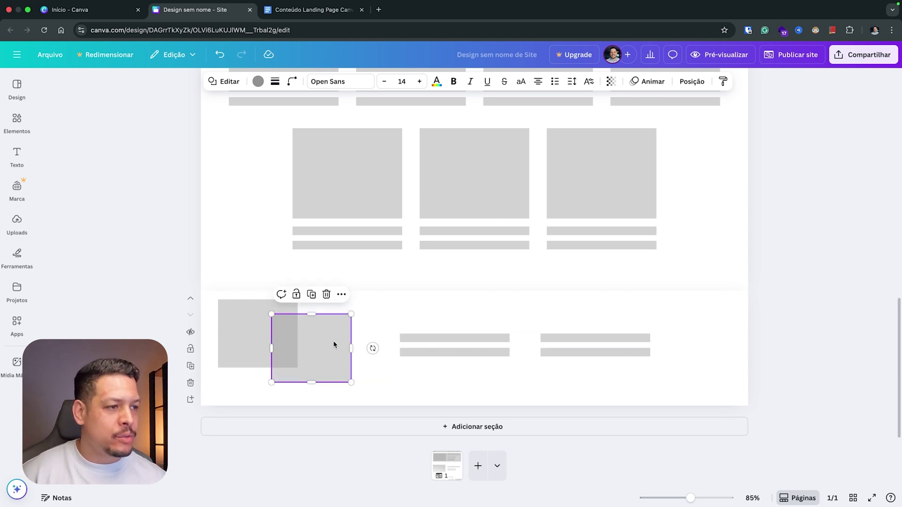
left_click_drag(426, 324, 607, 371)
key("Delete")
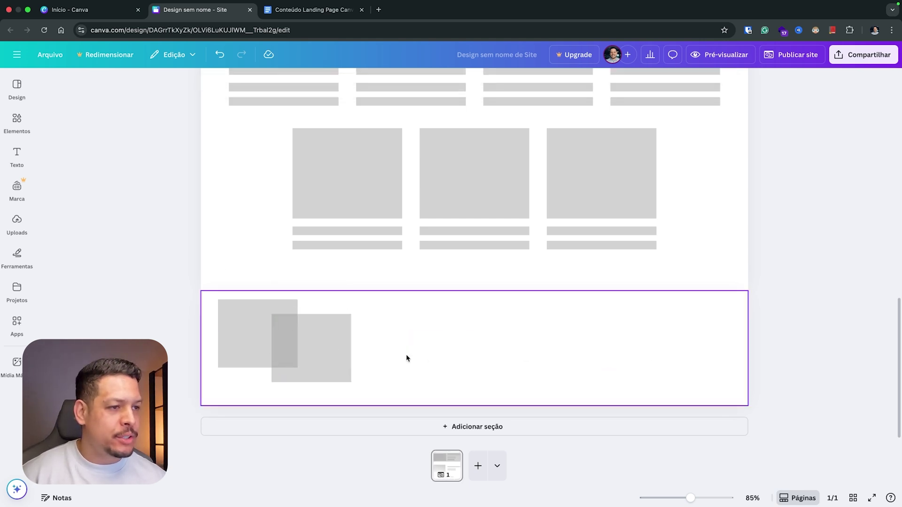
key("super+z")
Cut the footer's original square and both text blocks, and paste them back in front of the duplicated square.
left_click_drag(323, 295, 592, 384)
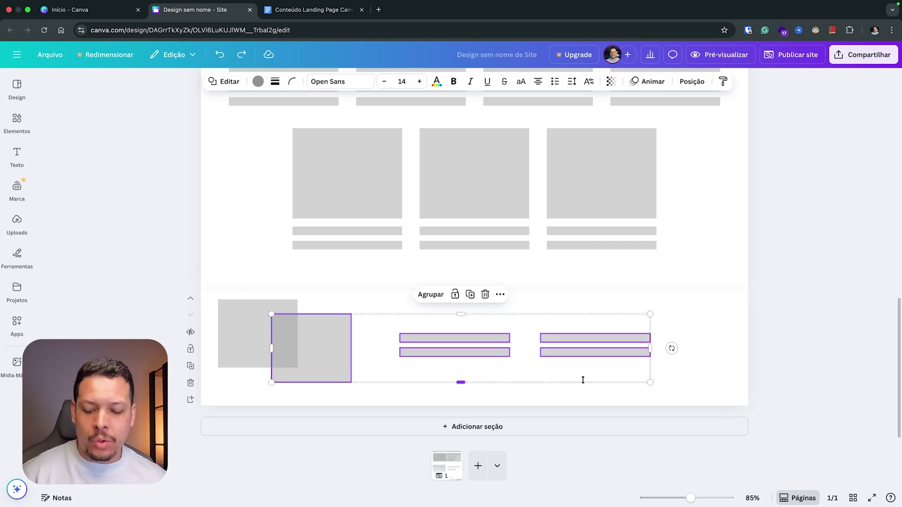
key("super+x")
key("super+v")
Align the duplicated square with the footer's upper-left corner and stretch it into a background filling the whole section.
left_click(242, 334)
left_click_drag(242, 334, 230, 324)
left_click_drag(281, 309, 748, 328)
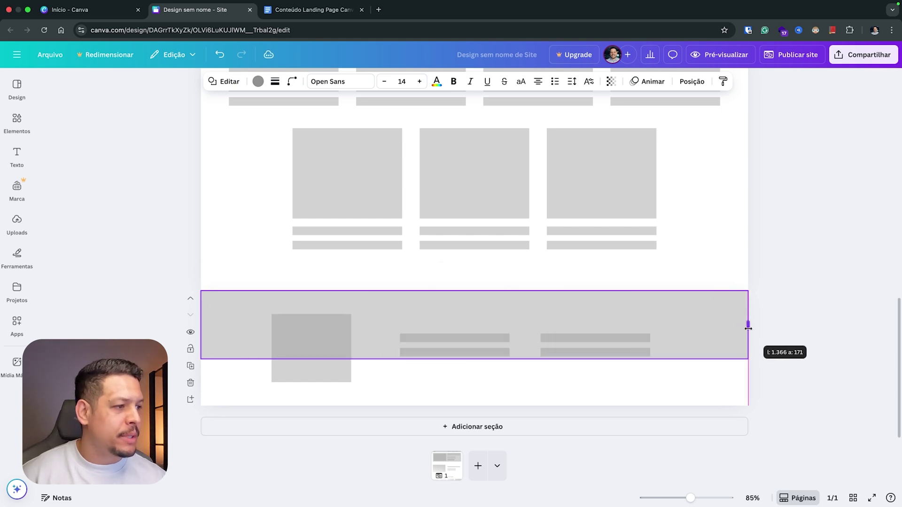
left_click_drag(574, 360, 562, 404)
Review the complete wireframe from the header and hero through the about and services sections to the footer.
scroll(404, 348, "up", 10)
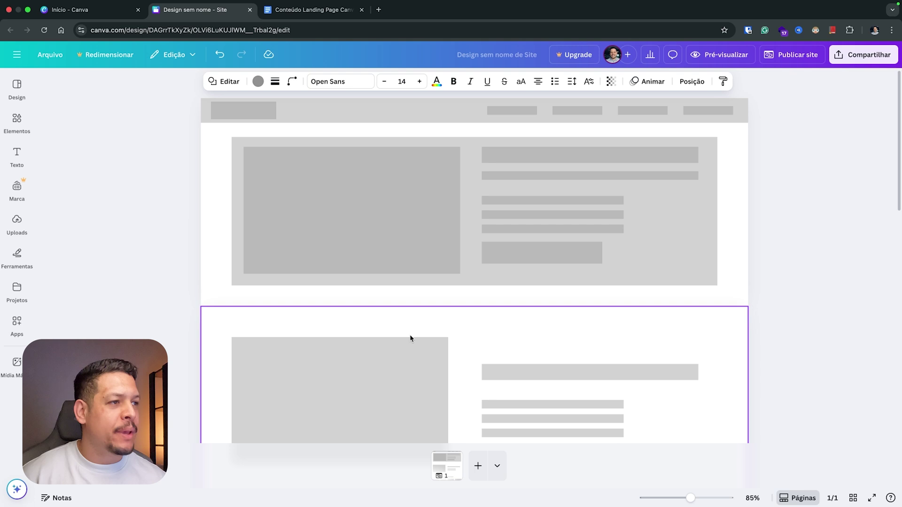
scroll(427, 196, "down", 5)
scroll(427, 200, "down", 8)
left_click(541, 334)
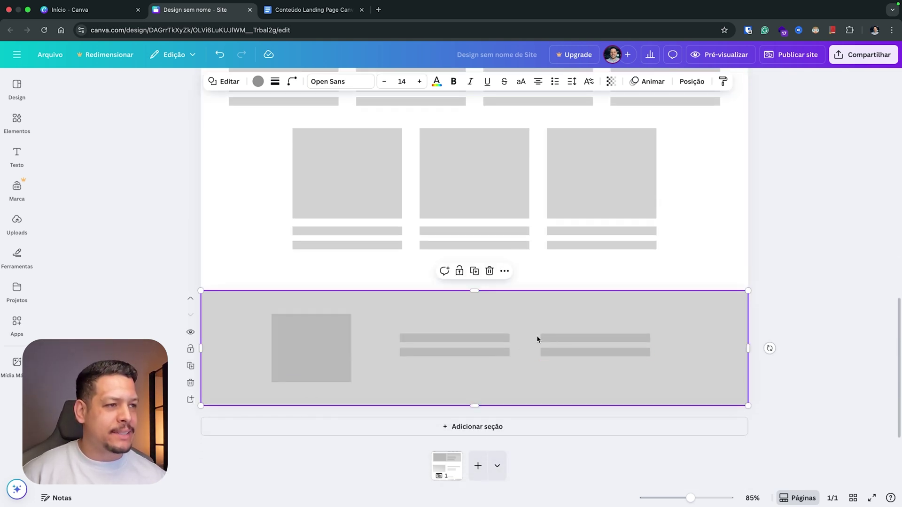
scroll(517, 338, "up", 12)
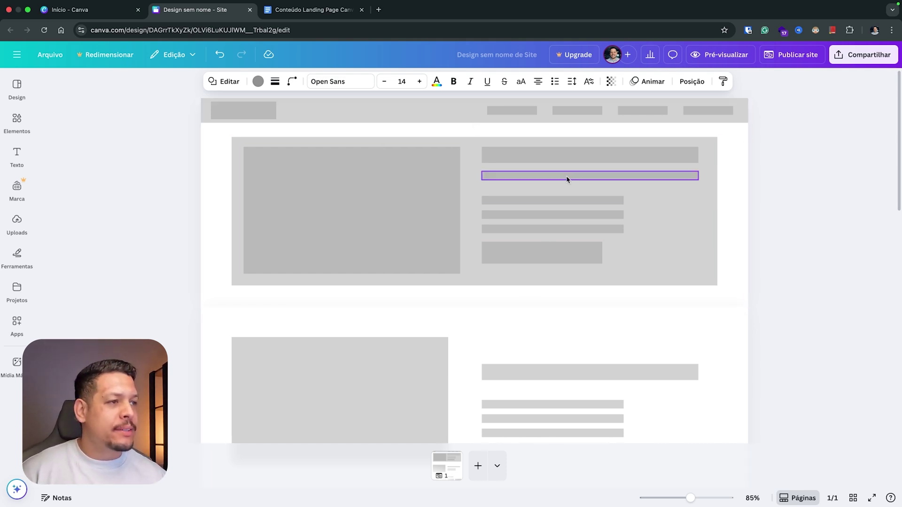
scroll(532, 230, "down", 10)
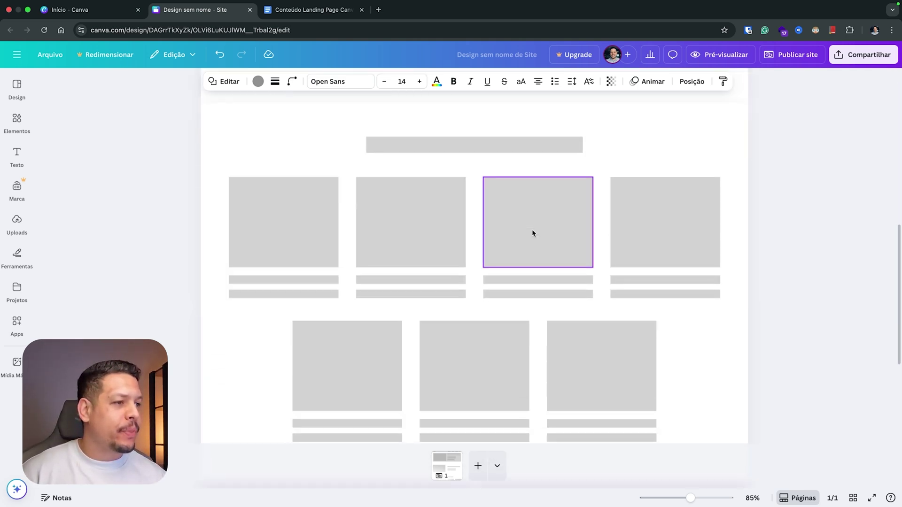
scroll(532, 232, "down", 4)
scroll(562, 258, "up", 15)
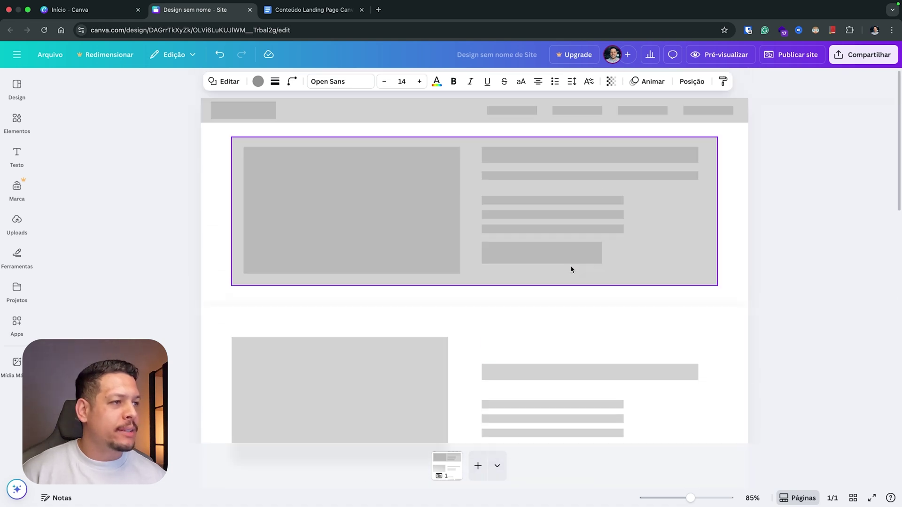
left_click(399, 119)
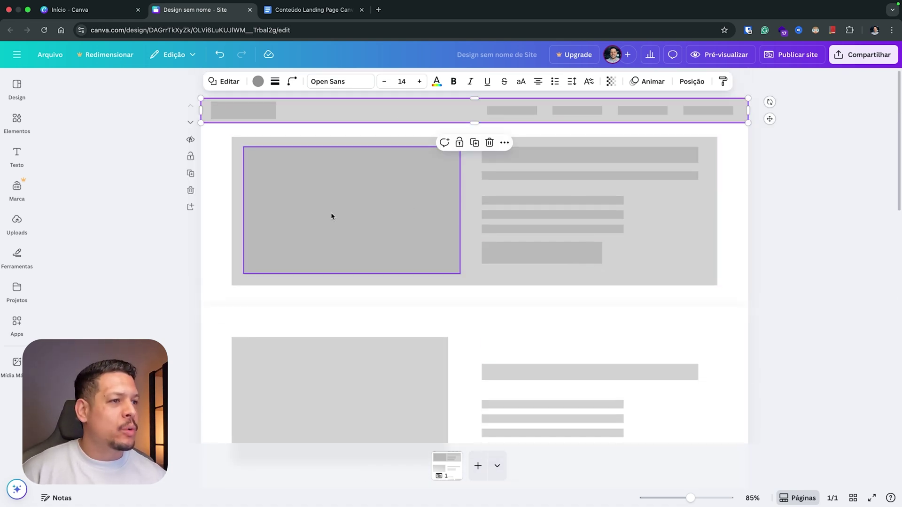
scroll(453, 282, "down", 5)
scroll(453, 282, "down", 5)
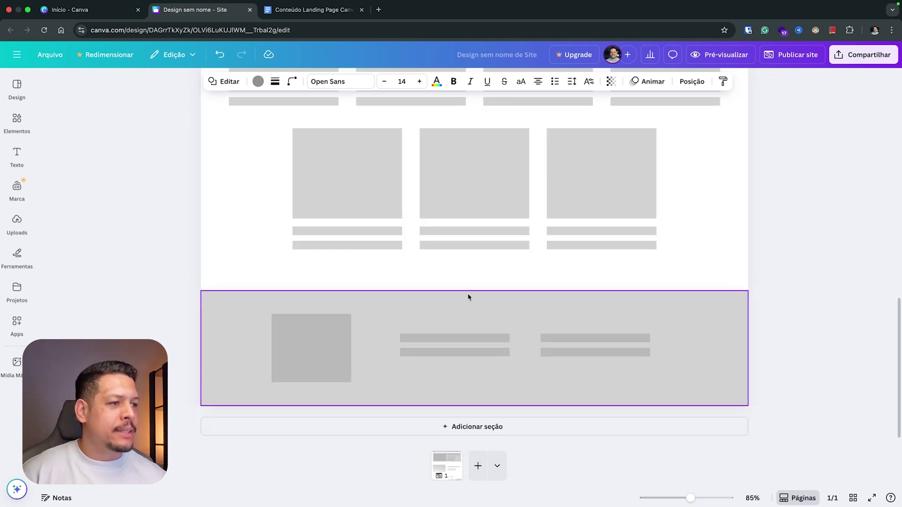
scroll(475, 305, "up", 10)
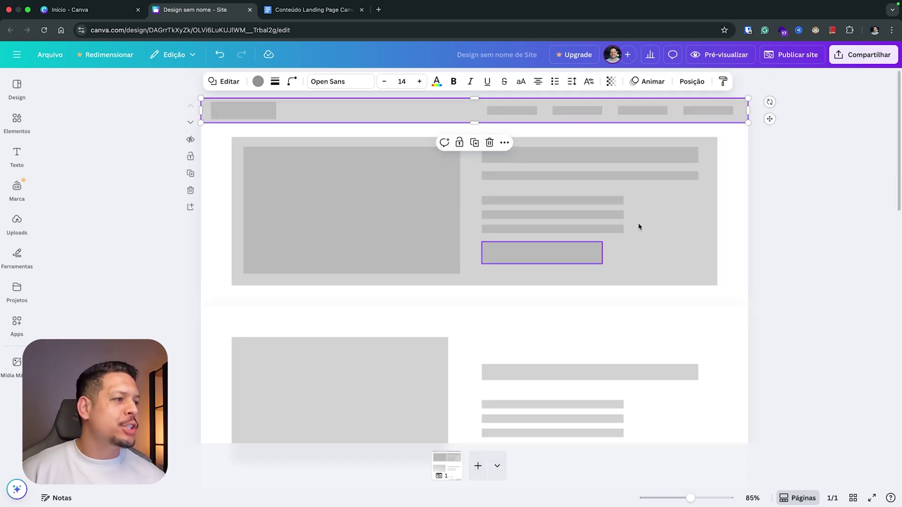
Group the four menu item placeholders in the header into one unit.
left_click(780, 184)
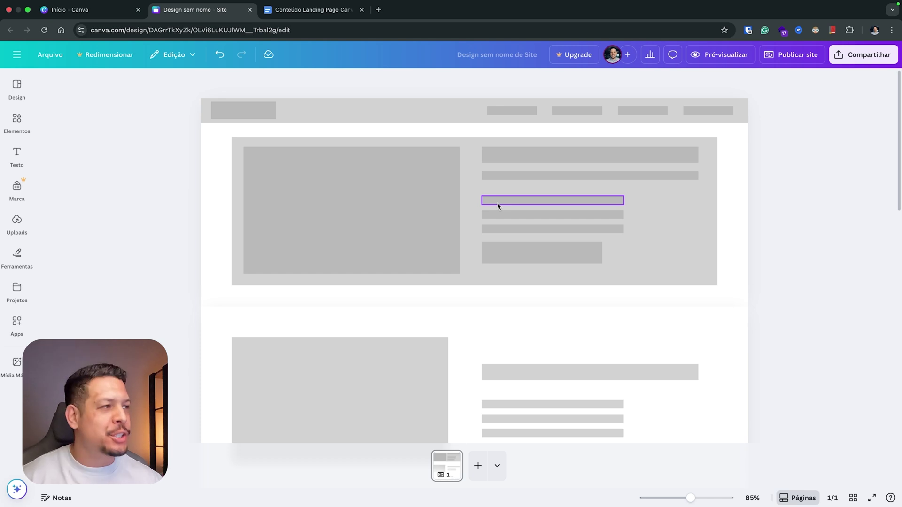
left_click(521, 112)
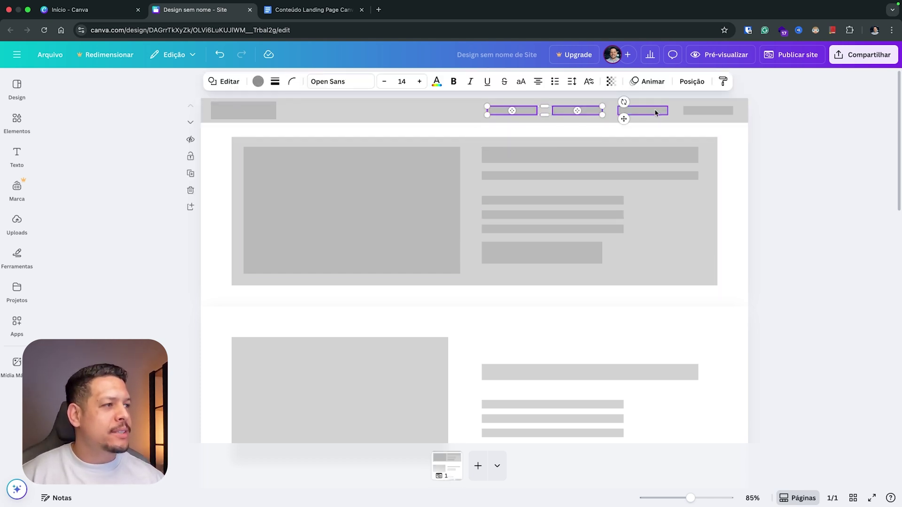
left_click(700, 113, "shift")
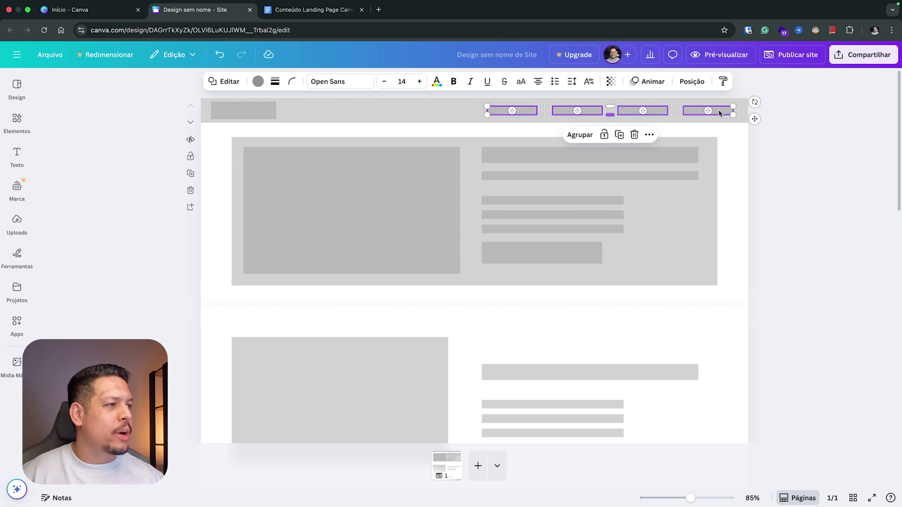
right_click(719, 113)
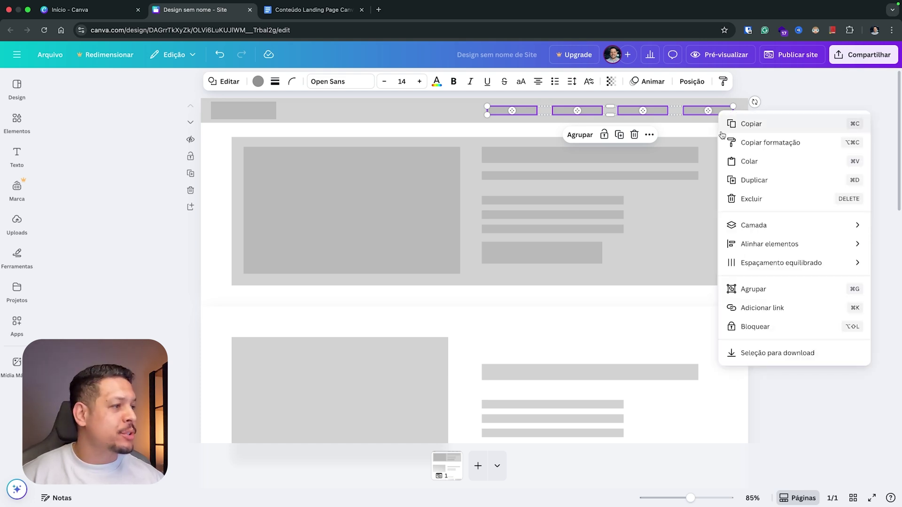
left_click(753, 291)
left_click(786, 138)
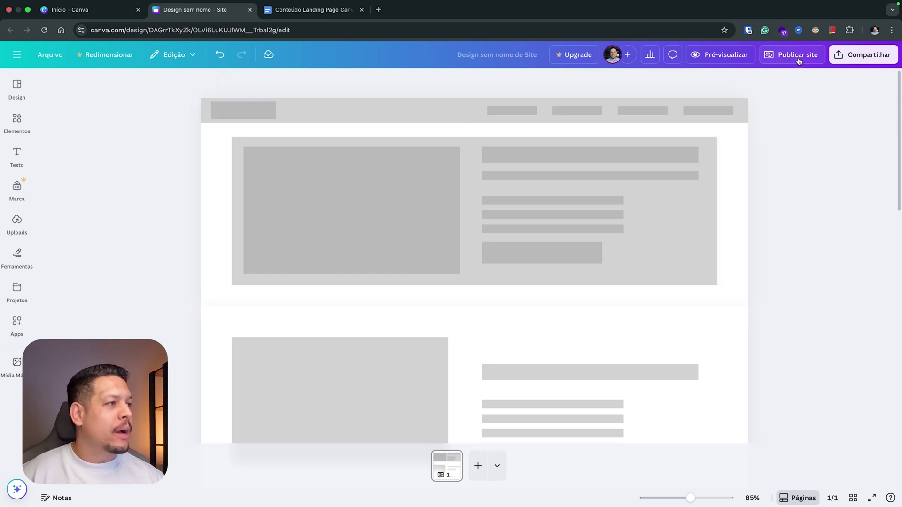
Preview the site in desktop view, check the page from the header to the last section, and close the preview.
left_click(726, 55)
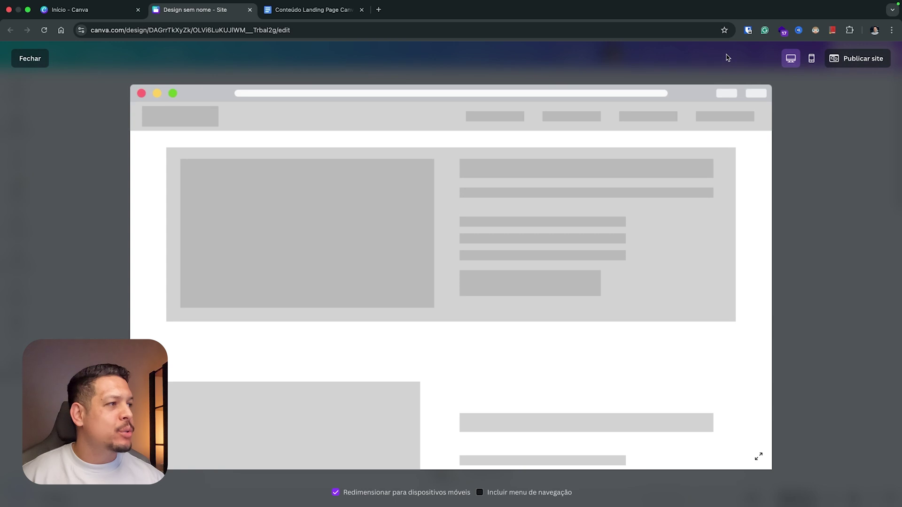
scroll(486, 184, "down", 10)
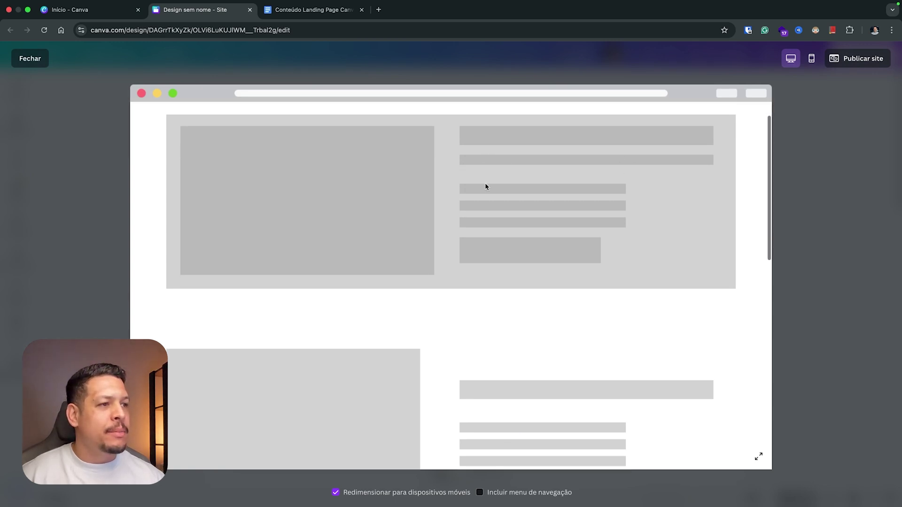
scroll(486, 186, "down", 3)
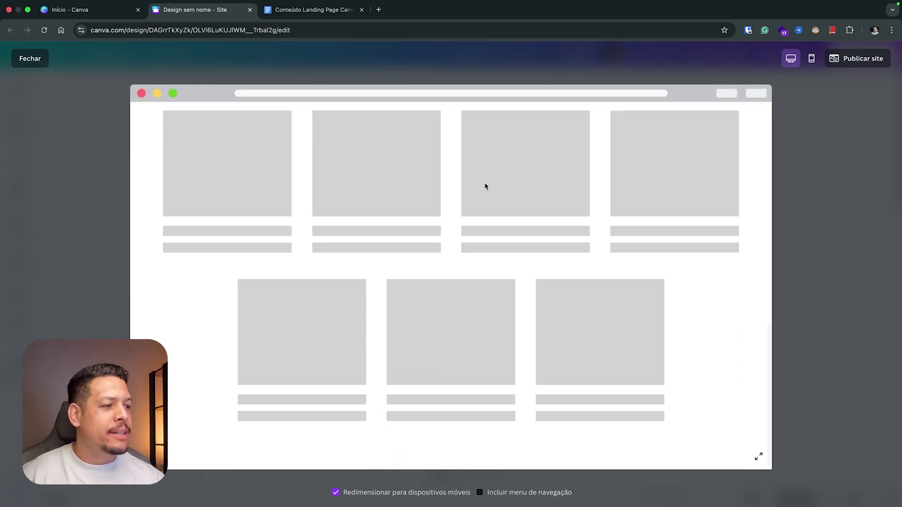
scroll(485, 186, "up", 15)
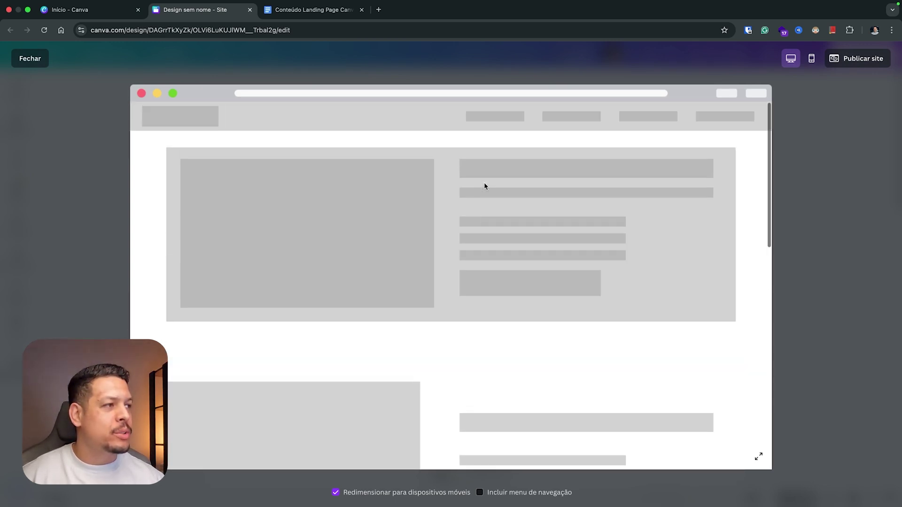
scroll(484, 186, "down", 13)
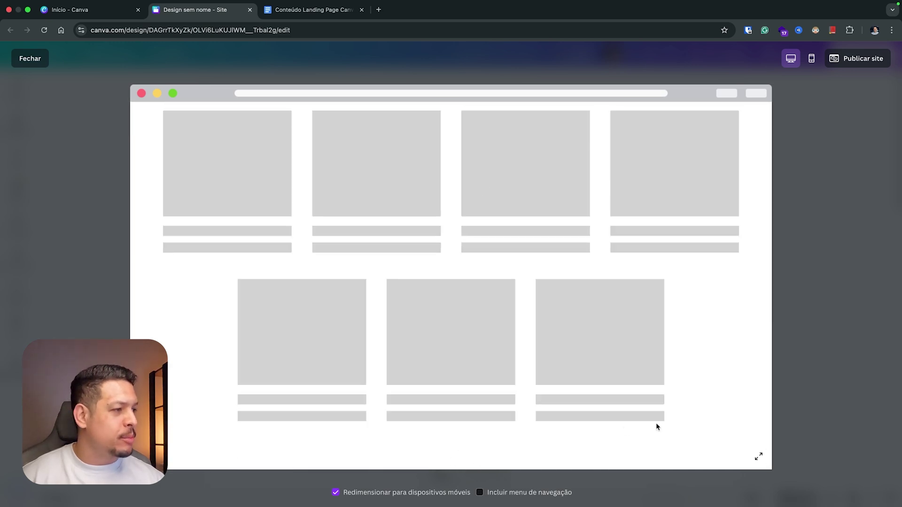
left_click(805, 318)
Cut the footer's background, square and text placeholders, and delete the emptied footer section.
scroll(433, 267, "down", 10)
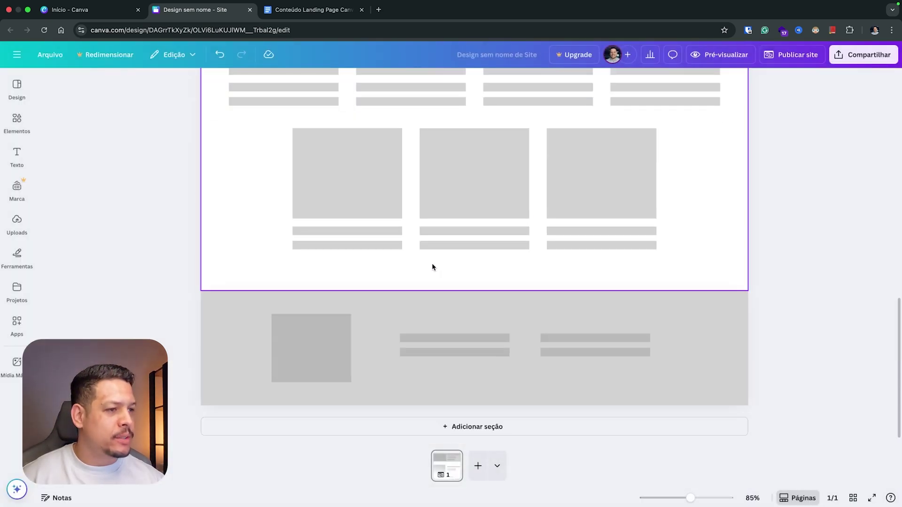
scroll(357, 263, "up", 3)
left_click(316, 212)
scroll(318, 209, "down", 3)
left_click(240, 280)
left_click(233, 310)
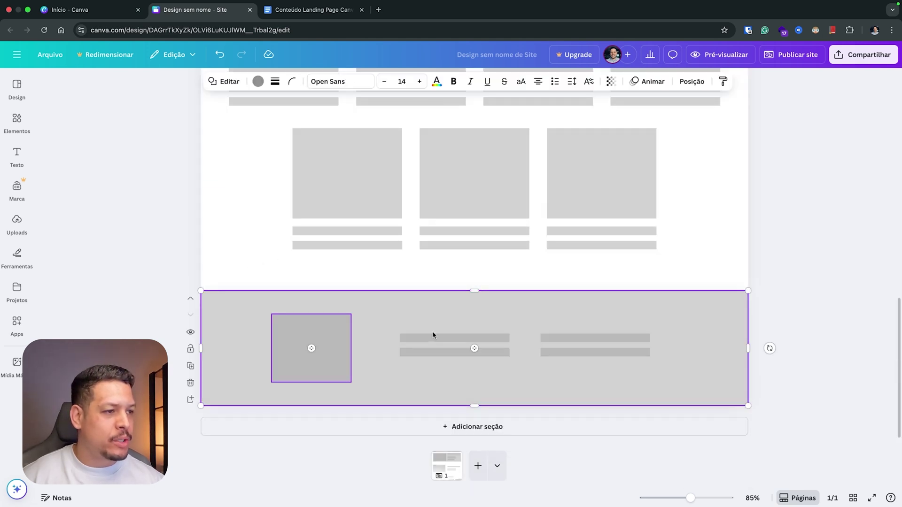
left_click(573, 338, "shift")
left_click(575, 352, "shift")
key("Delete")
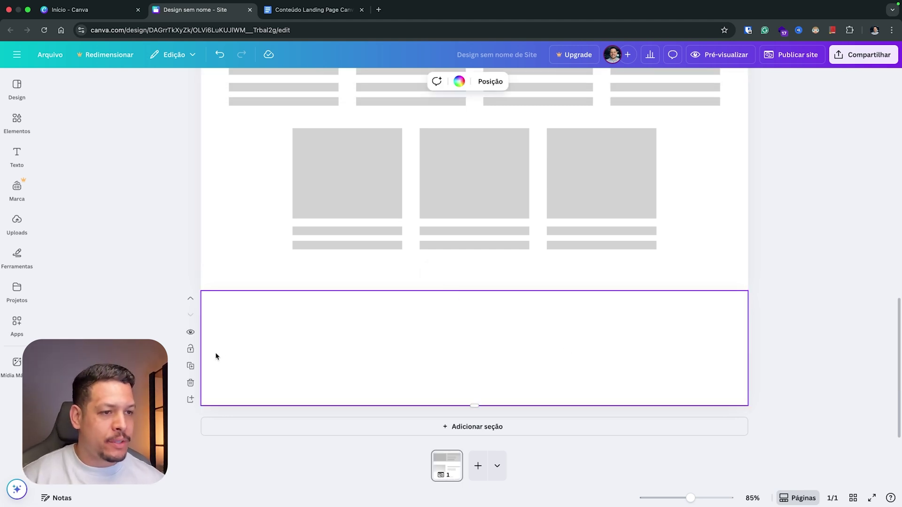
left_click(191, 384)
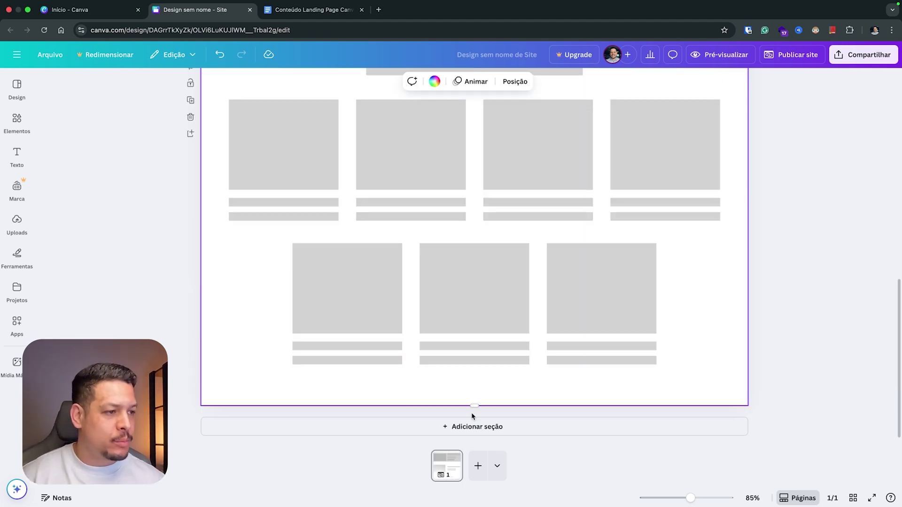
Lengthen the services section downward and paste the footer elements below its last row of cards.
mouse_move(477, 407)
left_mouse_down()
mouse_move(475, 466)
mouse_move(485, 399)
mouse_move(473, 423)
left_mouse_up()
key("ctrl+v")
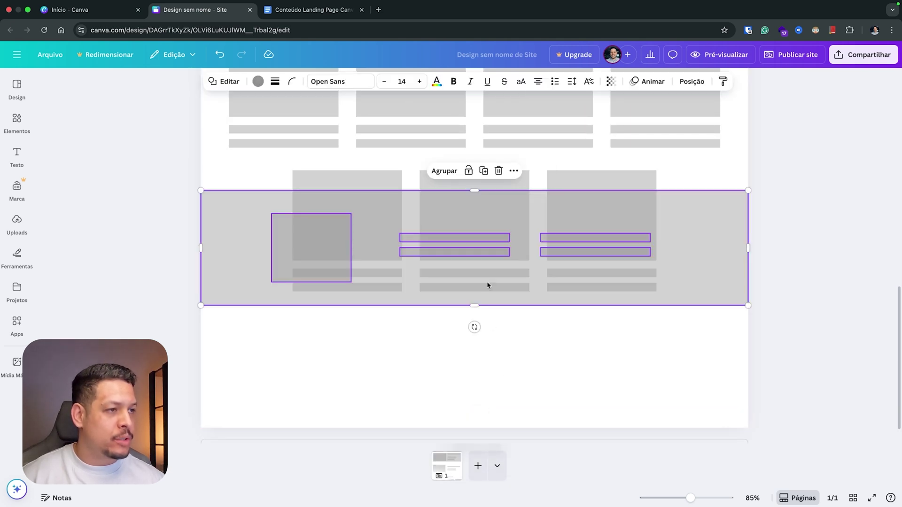
left_click_drag(490, 221, 487, 342)
left_click(698, 282)
scroll(470, 413, "down", 1)
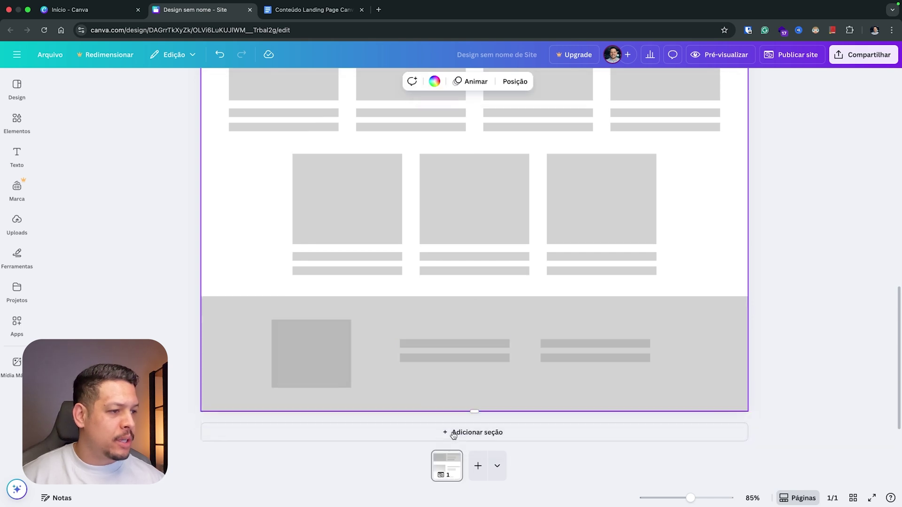
Extend the services section a little further and move all footer elements down to its lower edge.
left_click_drag(476, 411, 474, 426)
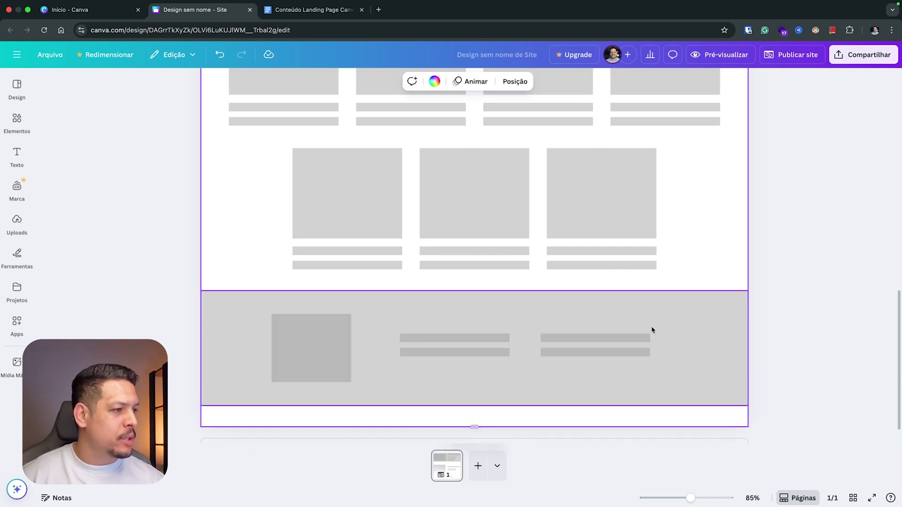
left_click_drag(211, 285, 699, 390)
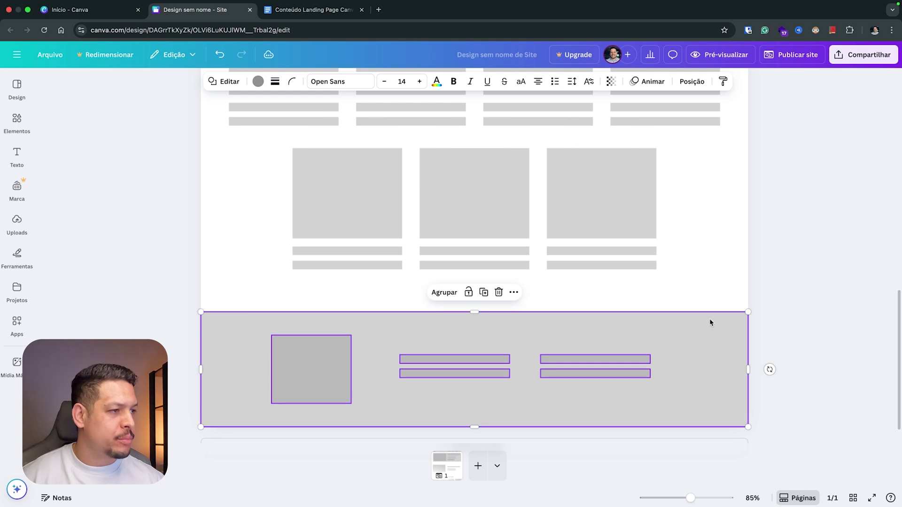
left_click(577, 365)
Preview the site in desktop view again and check the sections down the page and back to the header.
scroll(576, 365, "up", 10)
scroll(574, 366, "up", 4)
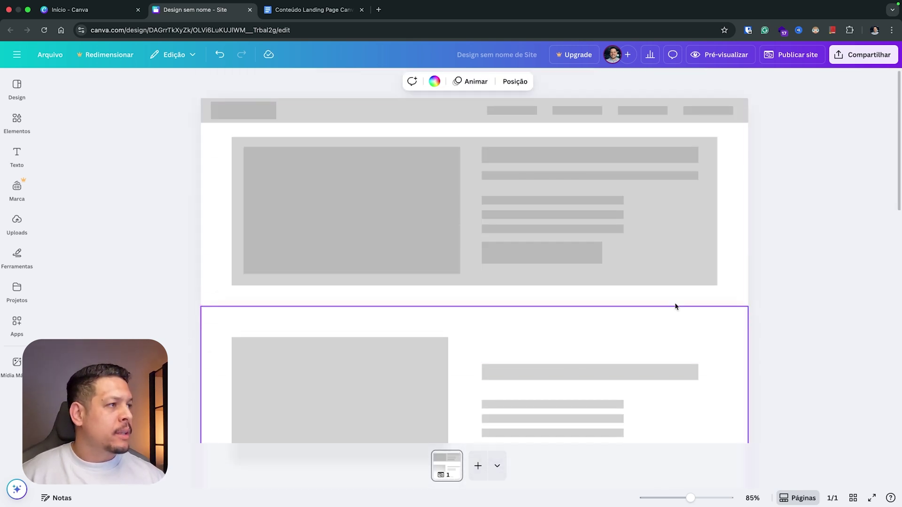
left_click(719, 54)
scroll(469, 245, "down", 10)
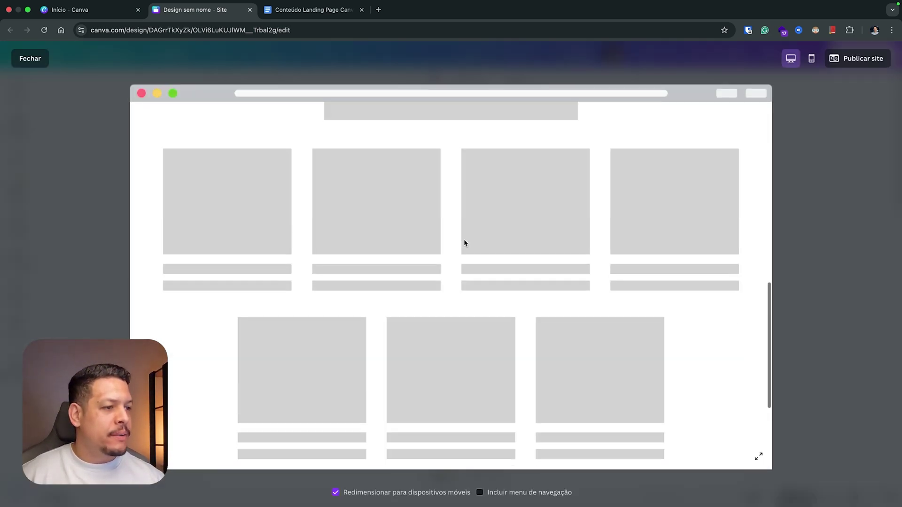
scroll(468, 349, "up", 15)
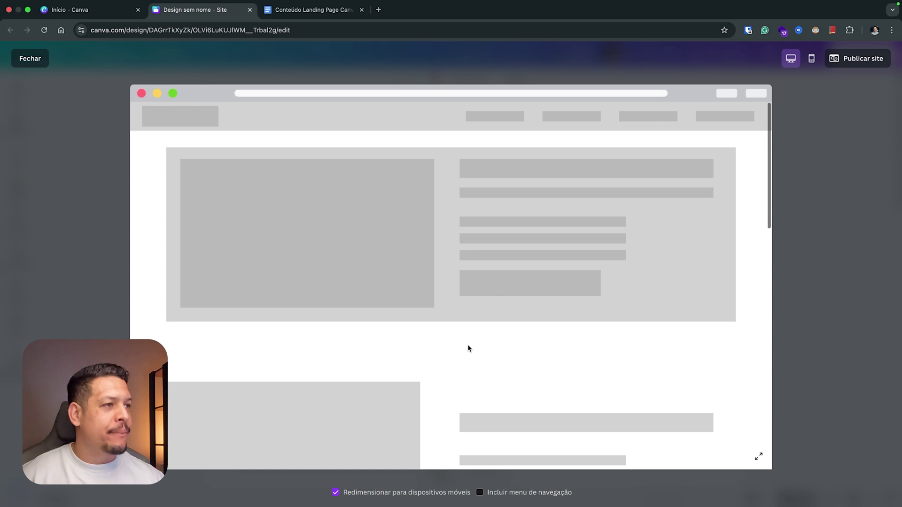
Check the page layout in the mobile preview, return to the desktop preview and close it.
left_click(812, 62)
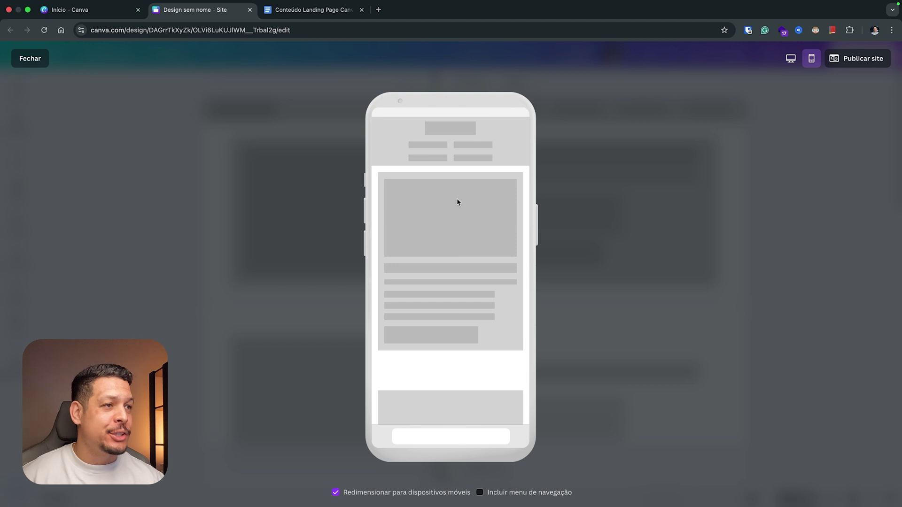
scroll(439, 159, "down", 3)
scroll(439, 174, "up", 3)
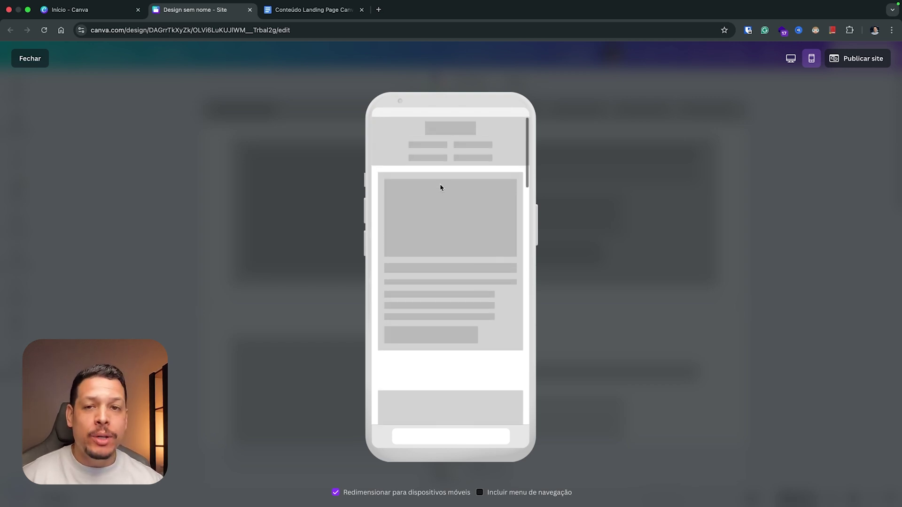
scroll(453, 181, "down", 1)
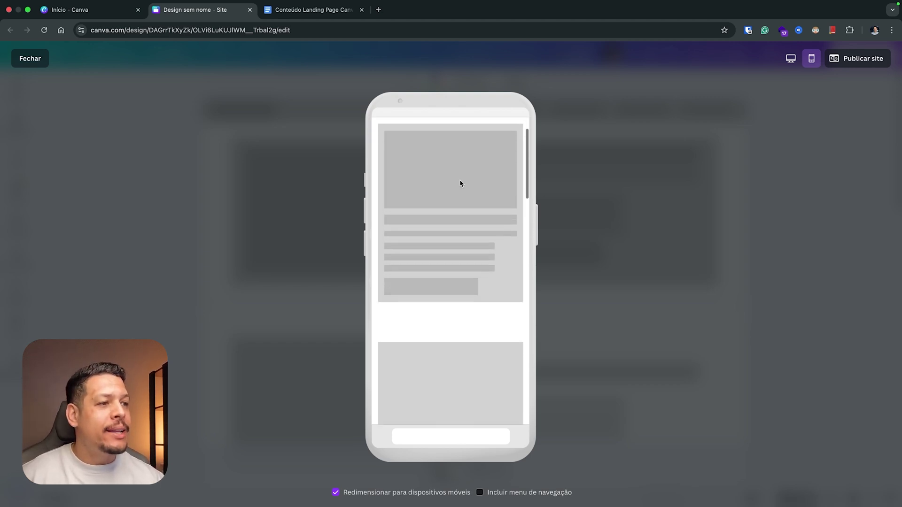
scroll(459, 183, "down", 4)
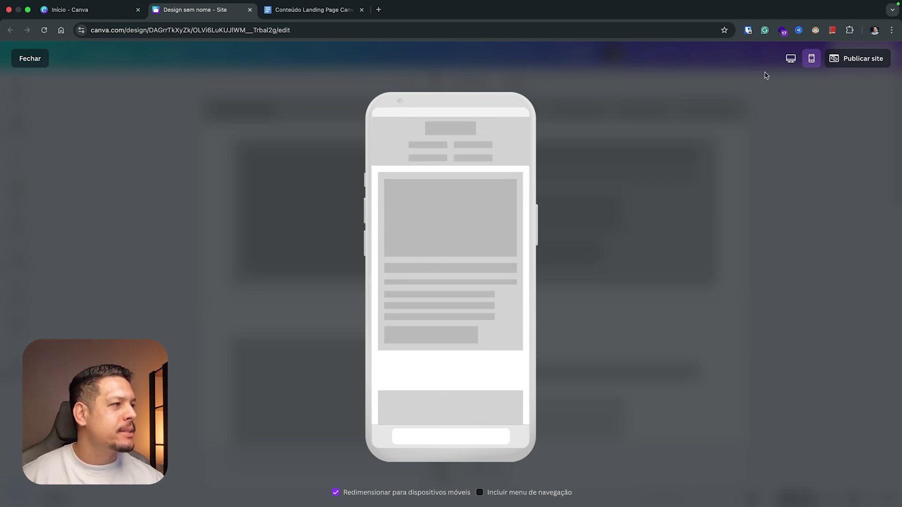
left_click(791, 60)
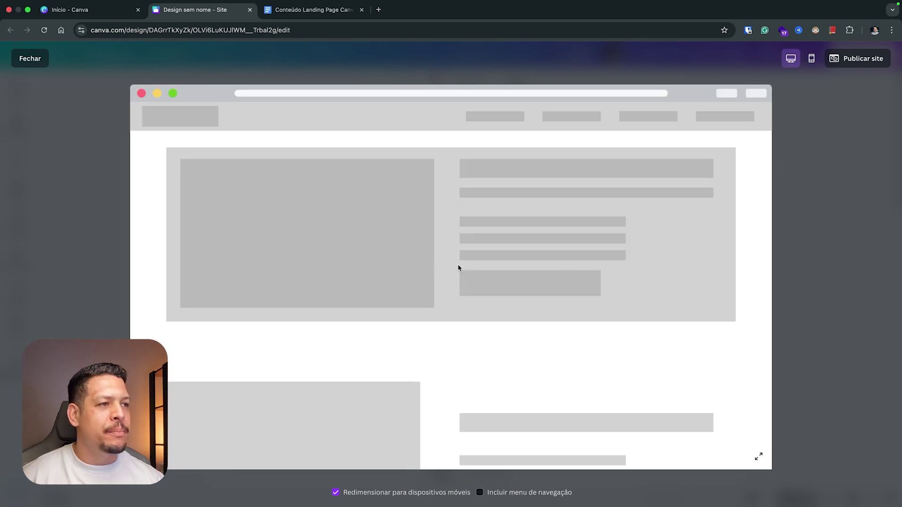
left_click(33, 61)
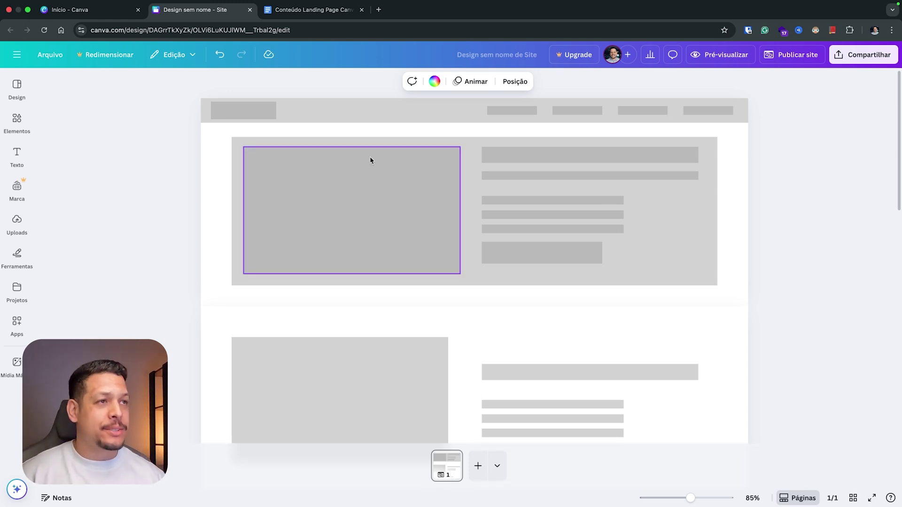
Switch to Finder and view the landing page images from 0 cartões de visita.png through hero.png in Quick Look.
left_click(534, 209)
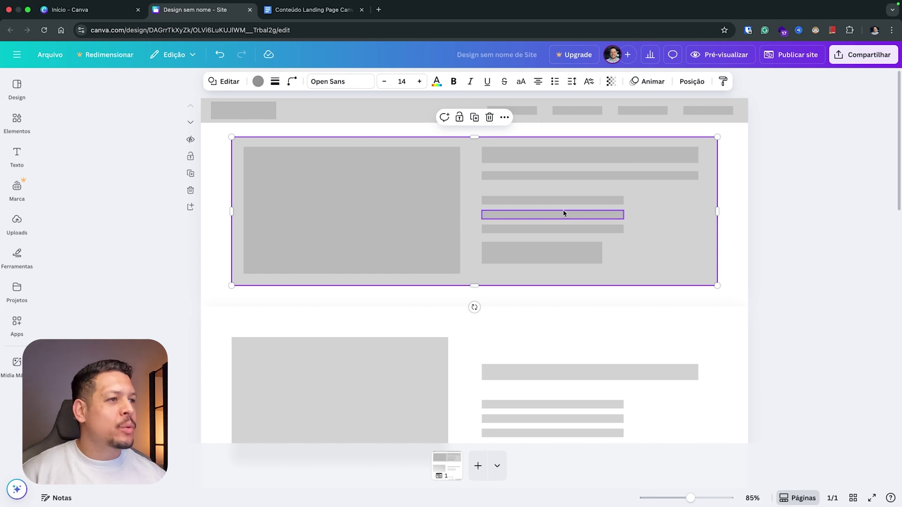
key("super+Tab")
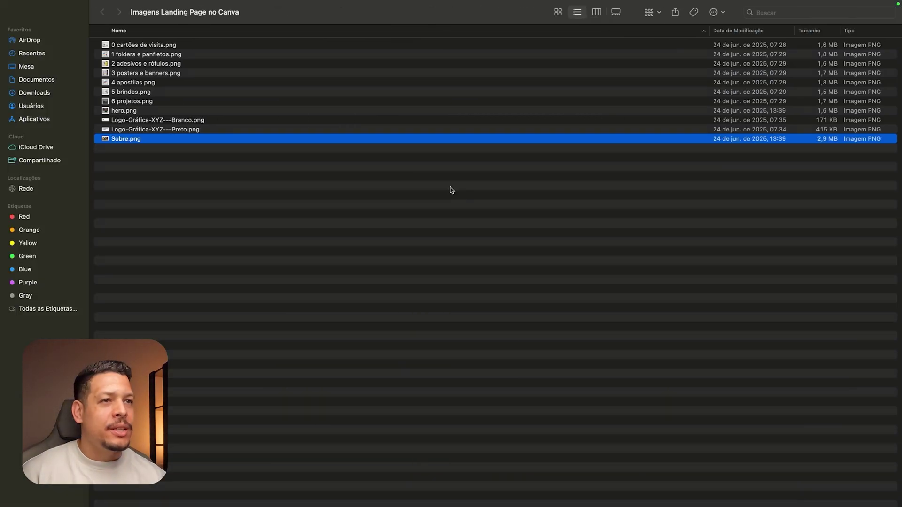
left_click(146, 46)
key("space")
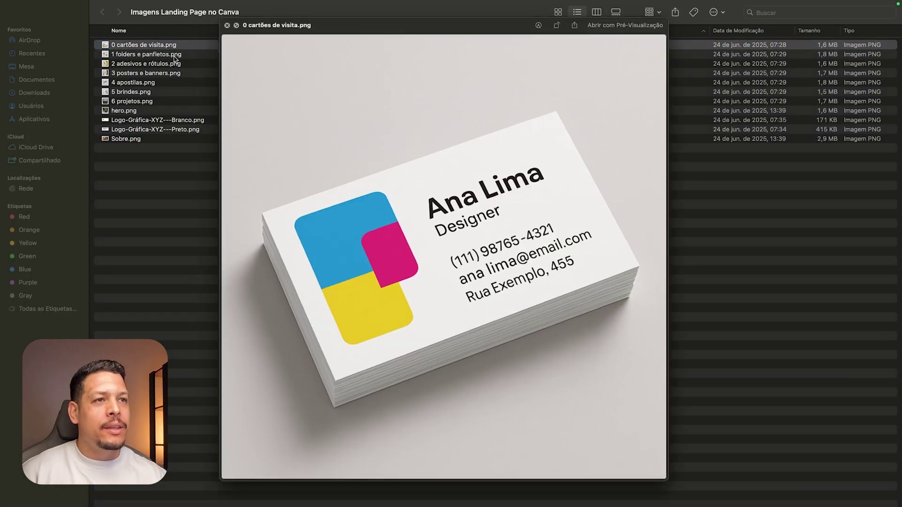
key("Down")
key("Down")
key("Down")
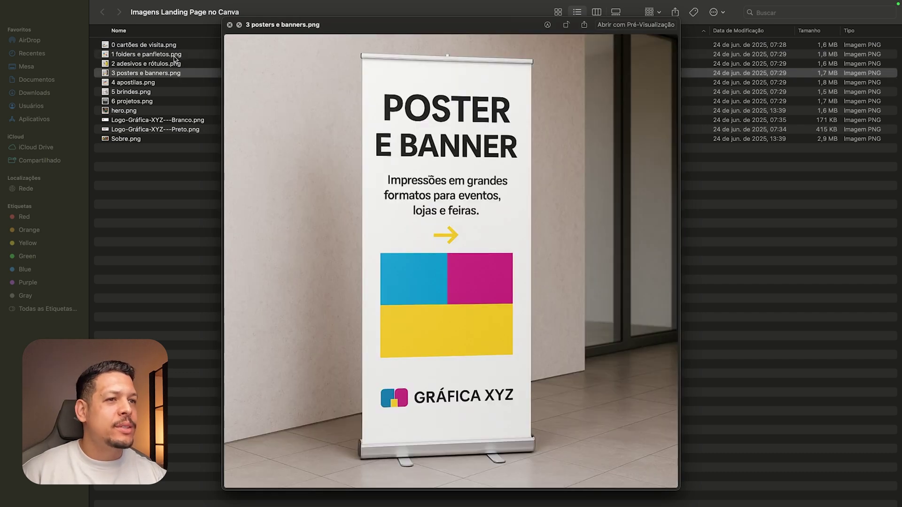
key("Down")
key("Down")
key("Down")
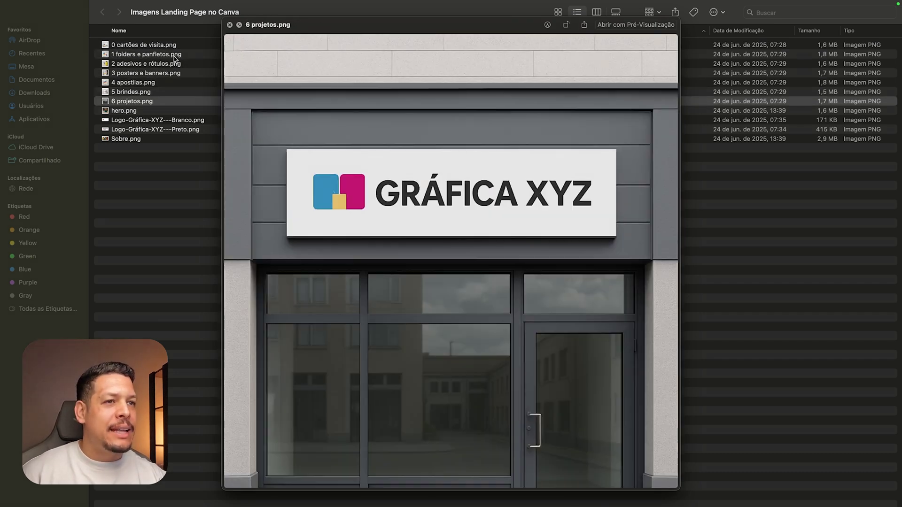
key("Down")
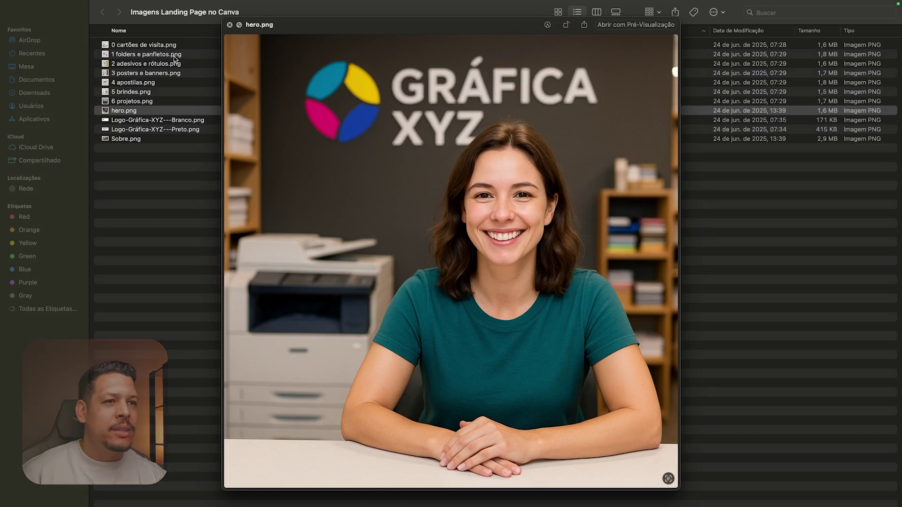
Compare the logo files Logo-Gráfica-XYZ---Branco.png and Logo-Gráfica-XYZ---Preto.png in Quick Look.
key("Down")
key("Down")
key("Up")
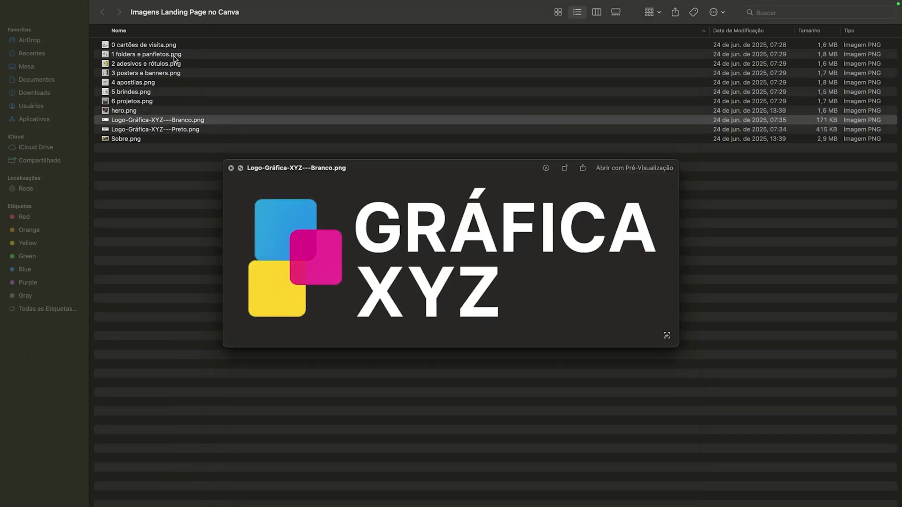
key("Down")
key("Up")
key("Down")
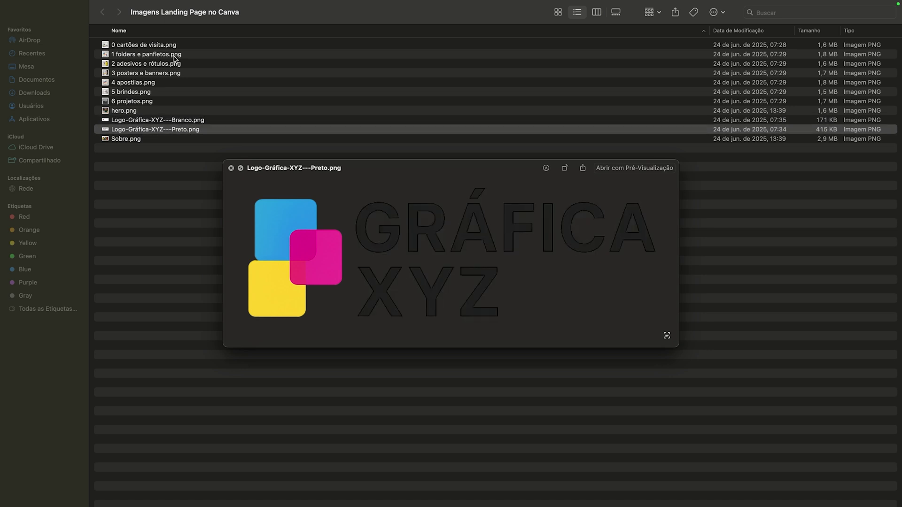
View the team photo Sobre.png in Quick Look, then close the preview.
key("Up")
key("Down")
key("Down")
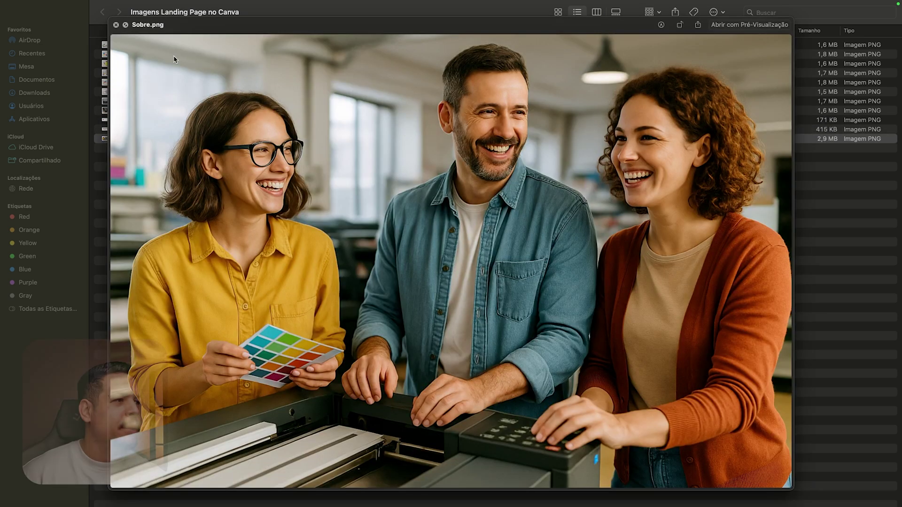
key("space")
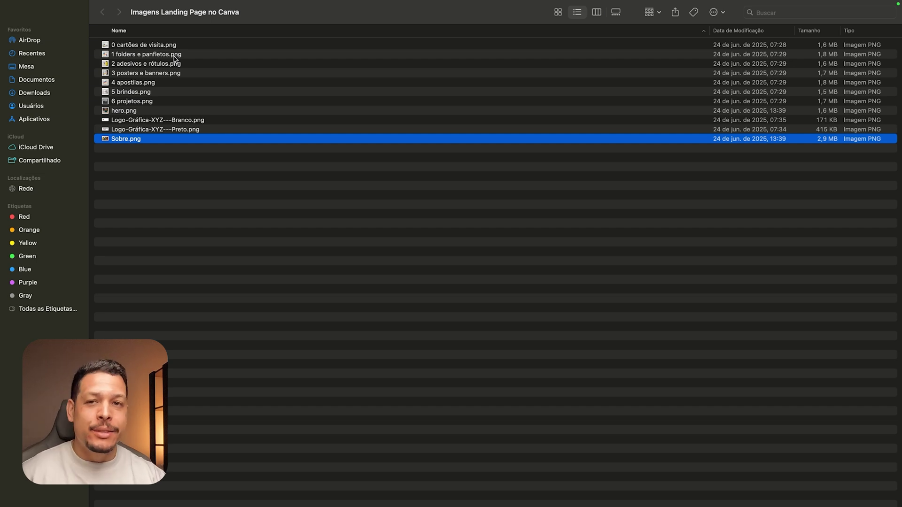
View 0 cartões de visita.png again in Quick Look and close the preview.
key("Up")
key("Up")
key("Up")
key("Up")
key("Up")
key("Up")
key("Up")
key("Up")
key("Up")
key("Up")
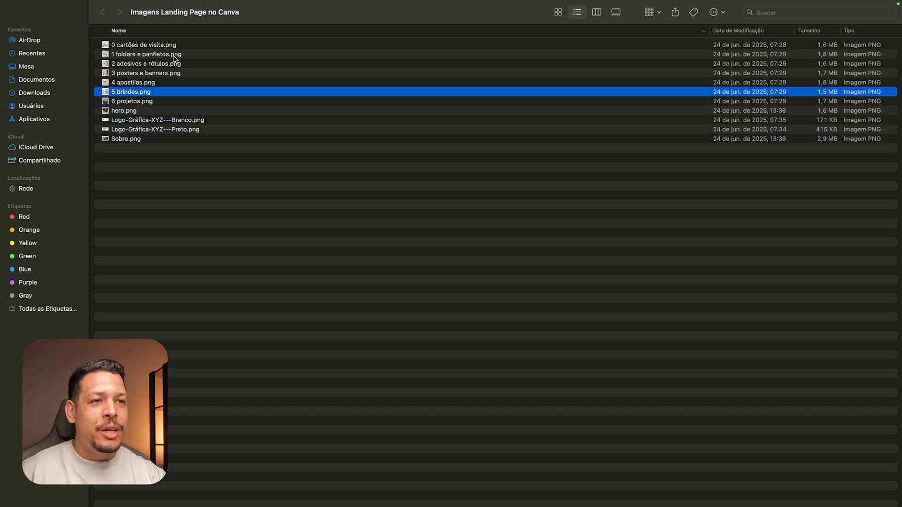
key("space")
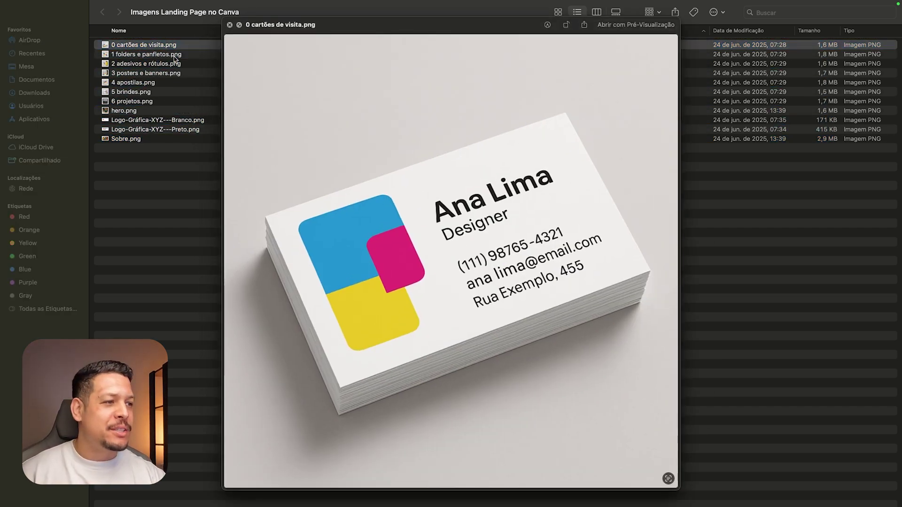
key("space")
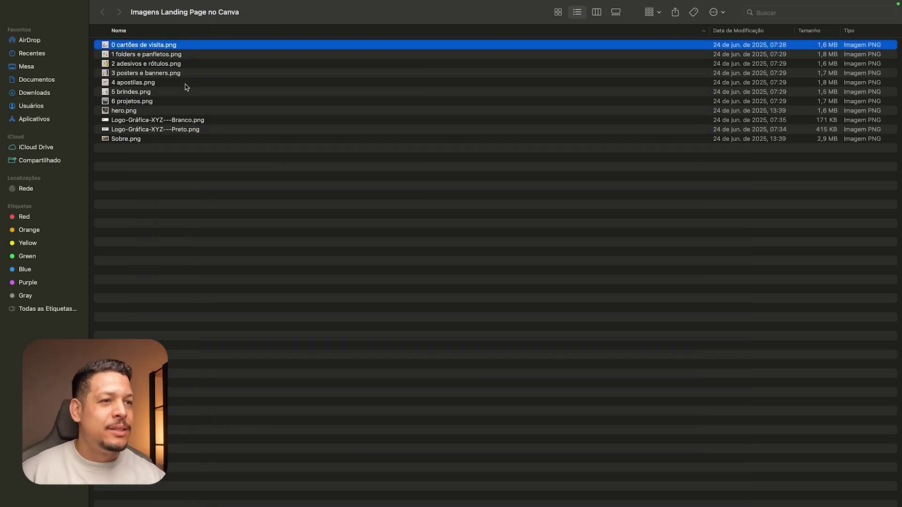
Switch to Canva, upload all the files in the landing page images folder, and dismiss the background remover suggestion.
key("super+Tab")
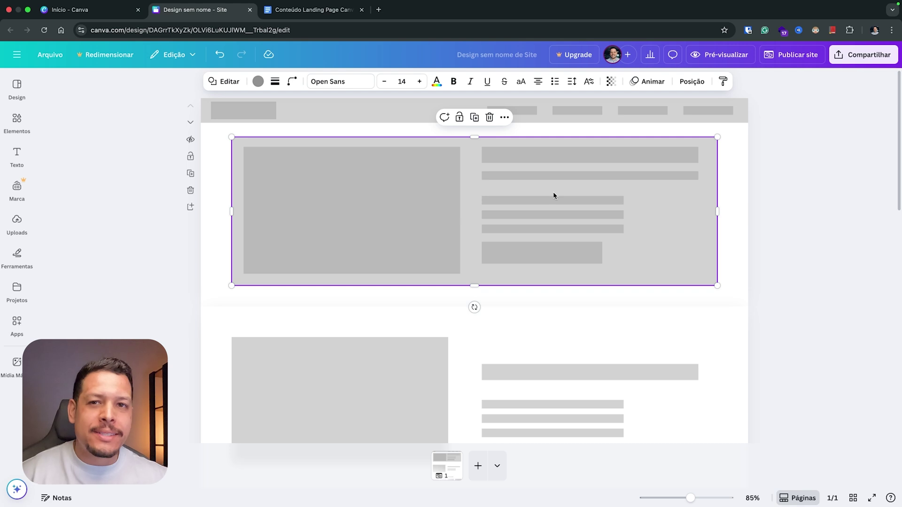
left_click(162, 140)
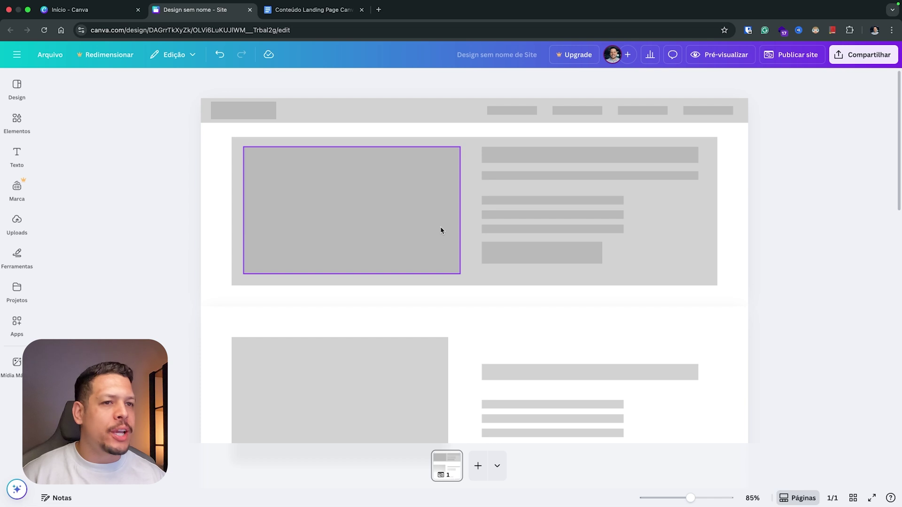
left_click(17, 221)
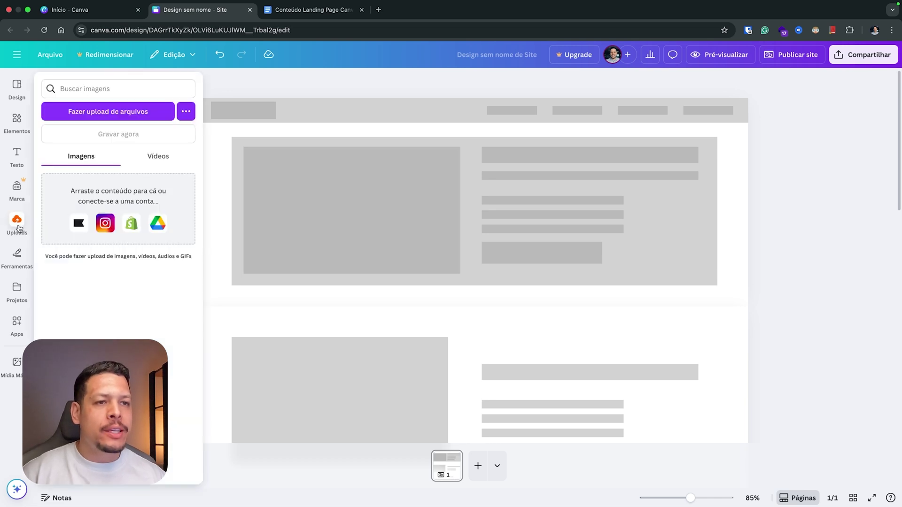
left_click(114, 113)
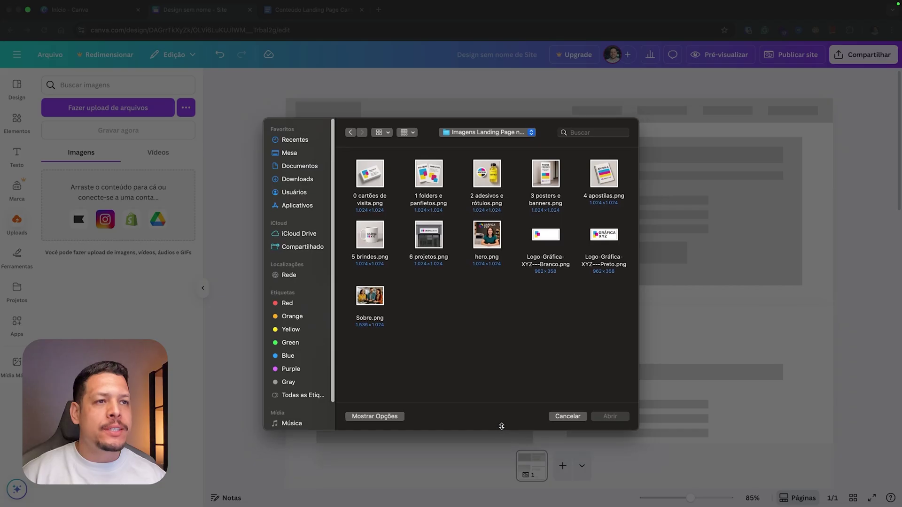
left_click_drag(609, 354, 379, 204)
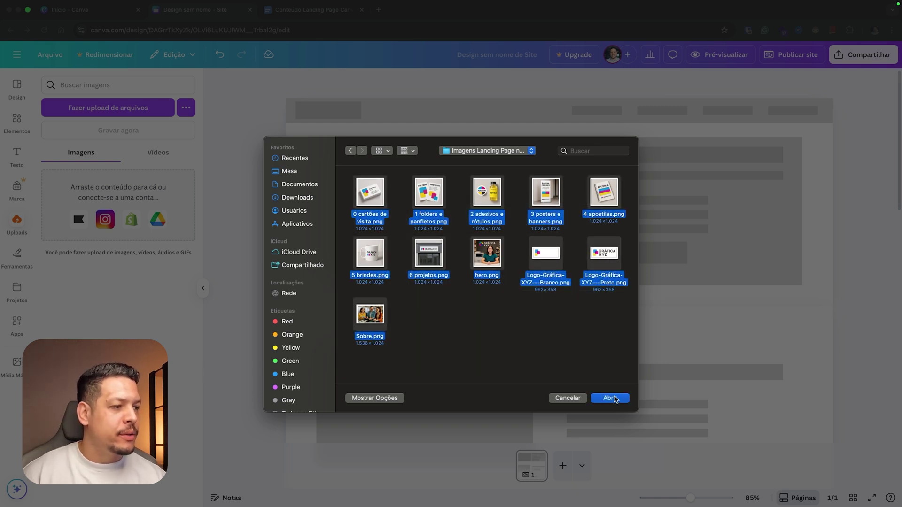
left_click(611, 398)
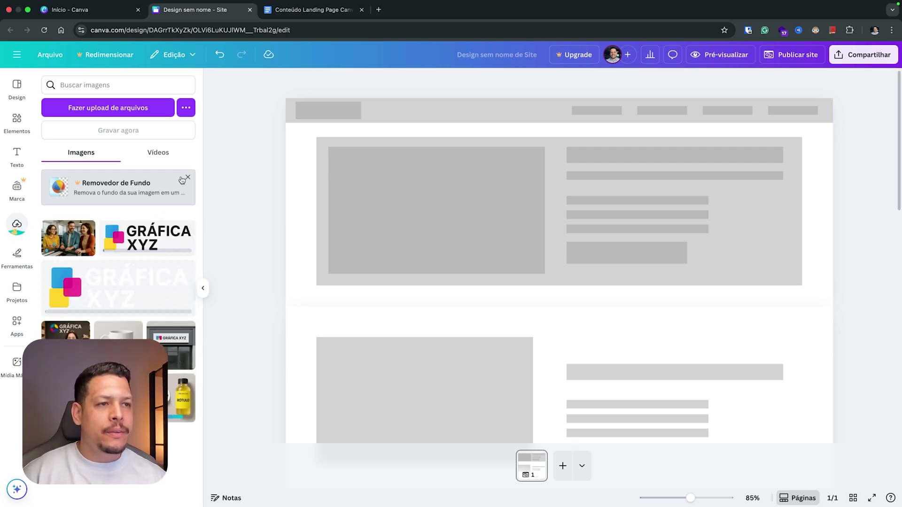
left_click(188, 178)
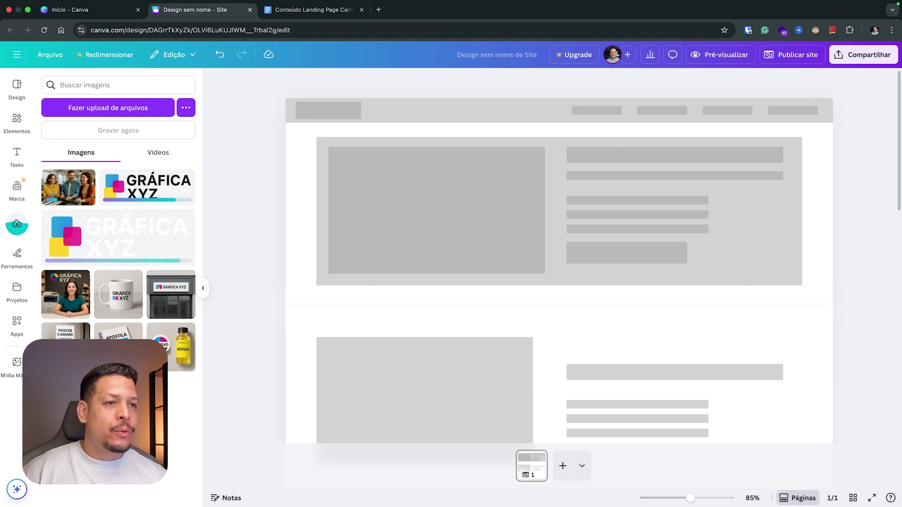
Recolor the header bar to #333333 and make it fully opaque.
left_click(428, 114)
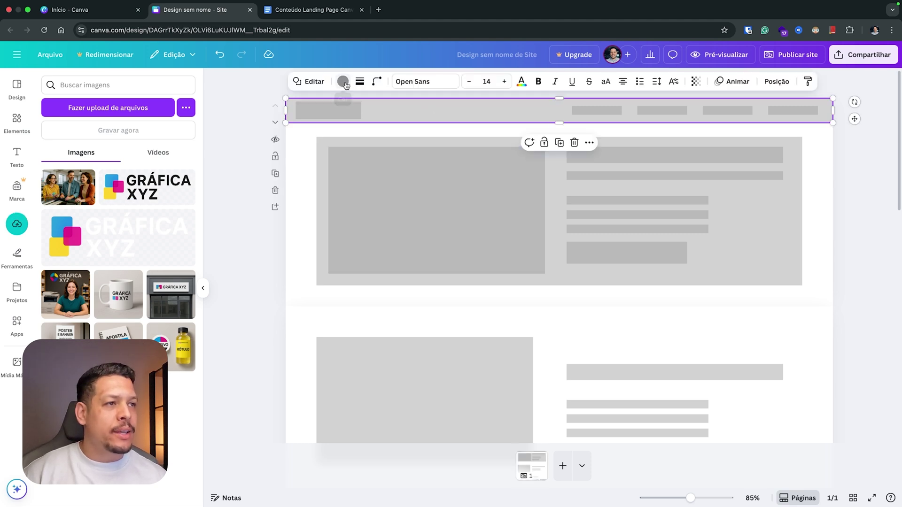
left_click(343, 83)
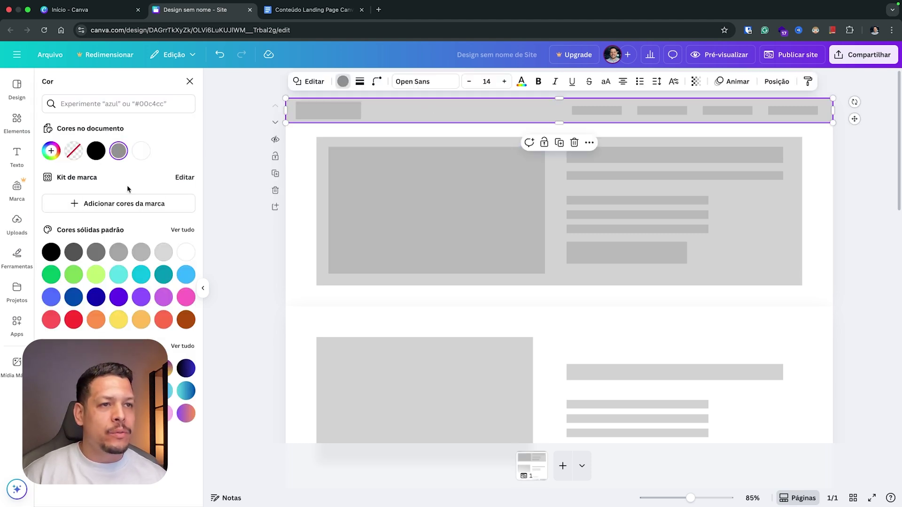
left_click(96, 151)
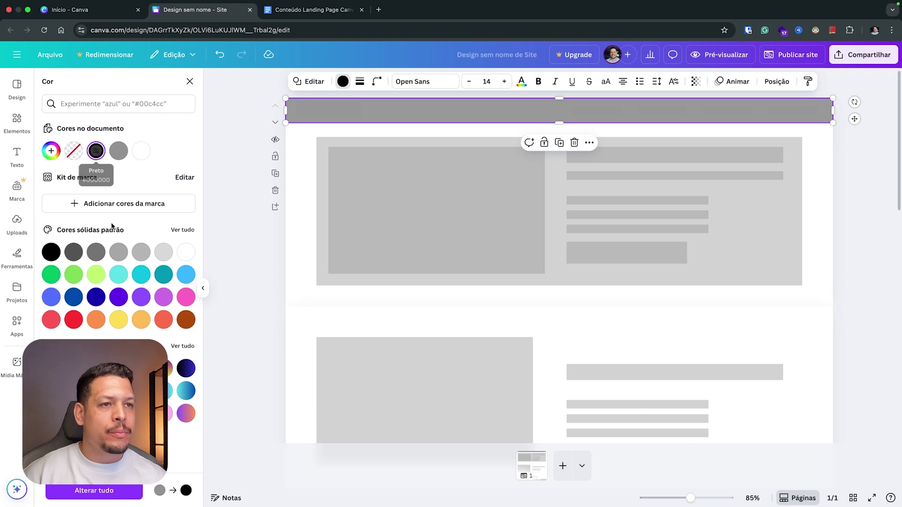
left_click(97, 152)
left_click_drag(52, 243, 52, 235)
left_click(128, 272)
type("#333333")
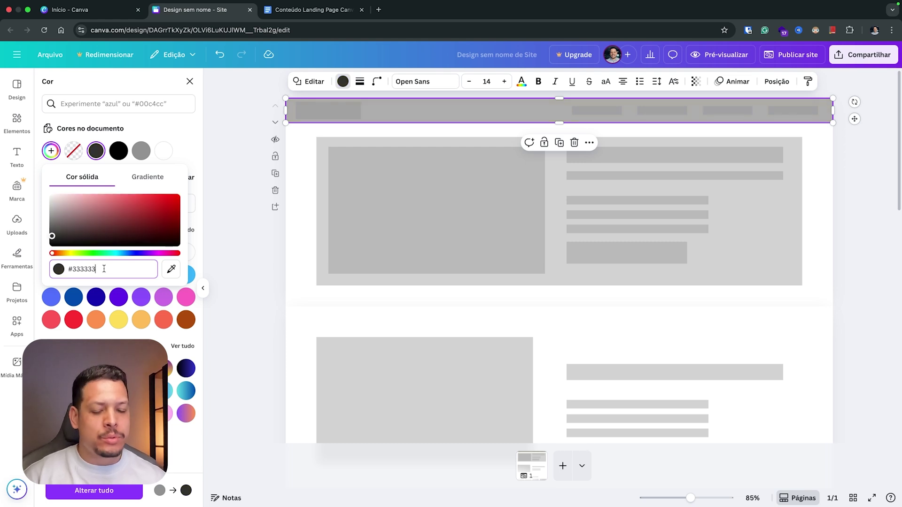
key("Return")
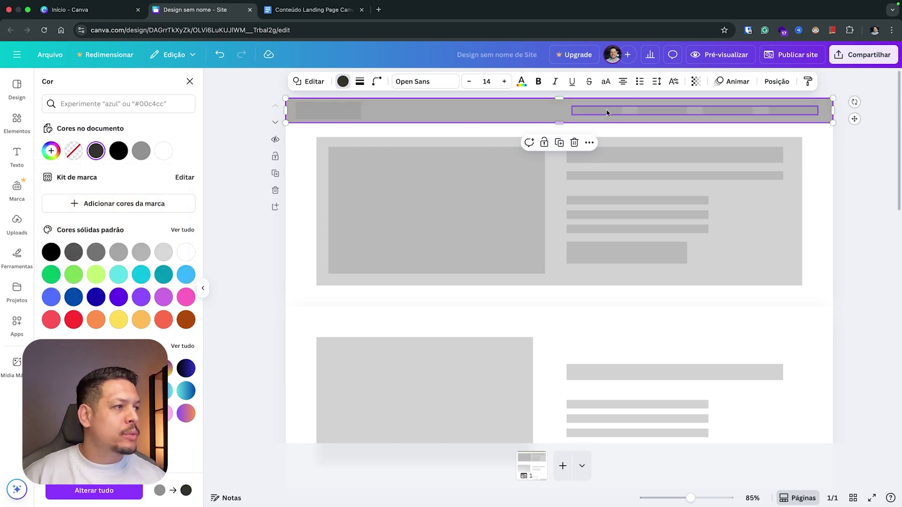
left_click(696, 82)
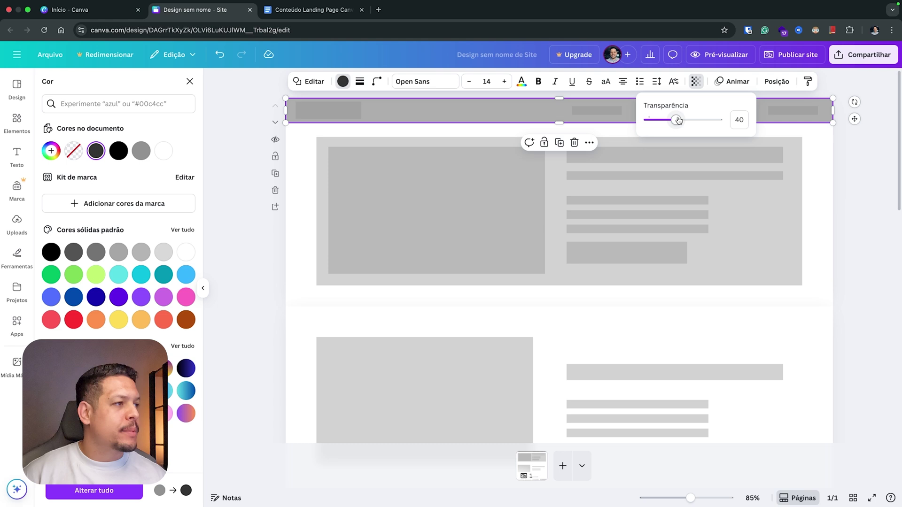
left_click_drag(675, 120, 721, 120)
Replace the header's logo placeholder with the uploaded white Gráfica XYZ logo, scaled down to fit inside the bar.
left_click(17, 224)
left_click_drag(128, 244, 484, 165)
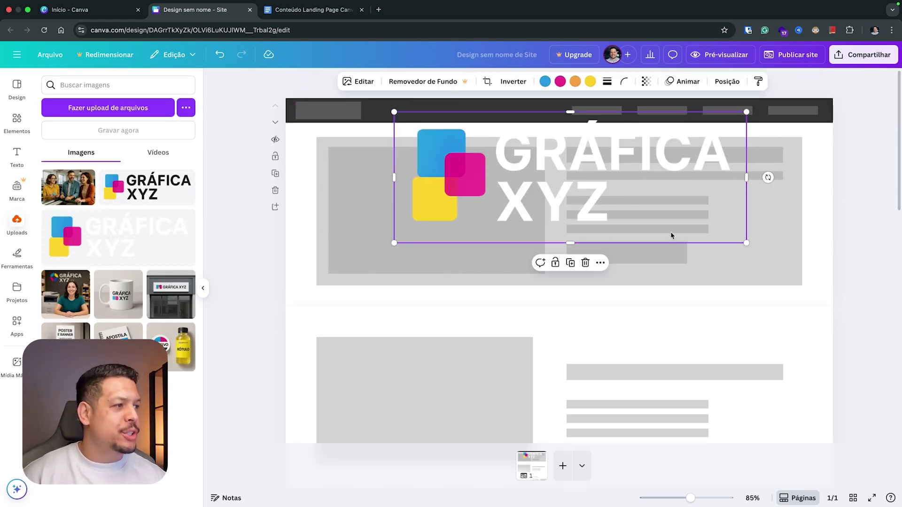
left_click_drag(747, 243, 433, 106)
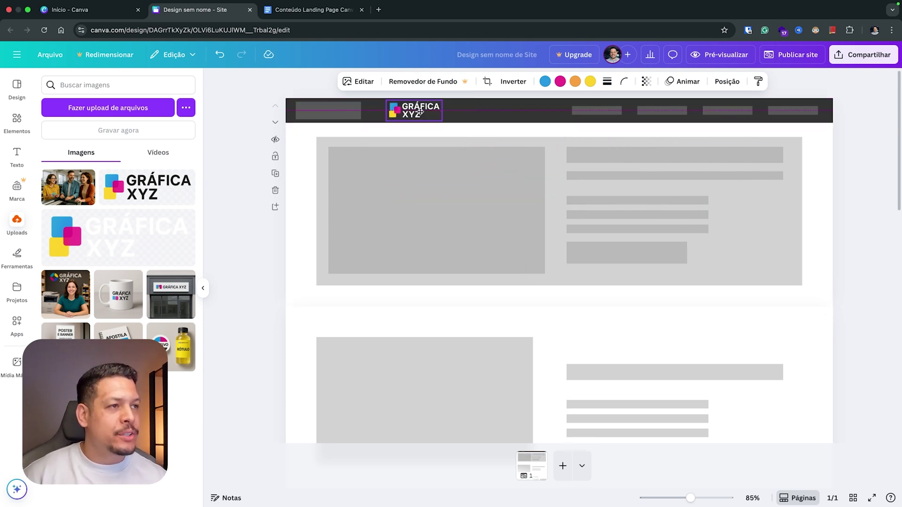
left_click(329, 111)
left_click(416, 114)
left_click_drag(416, 114, 331, 111)
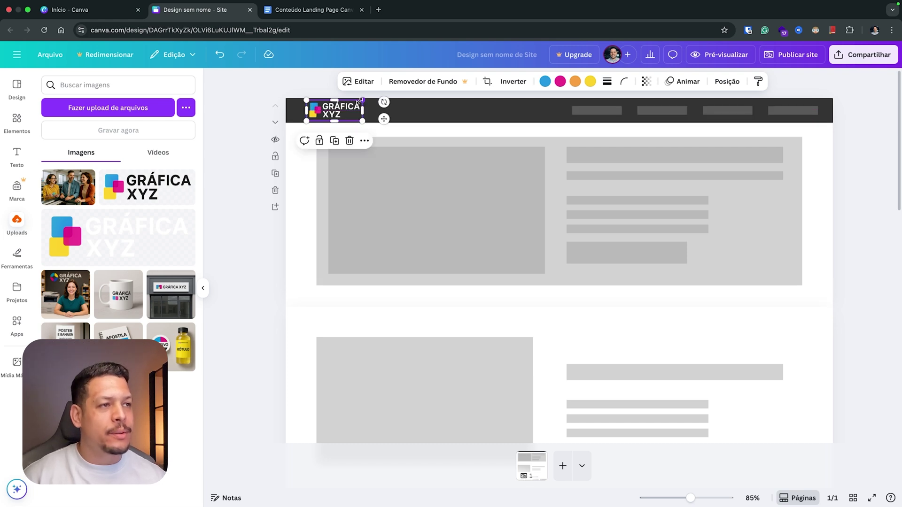
left_click_drag(362, 101, 344, 113)
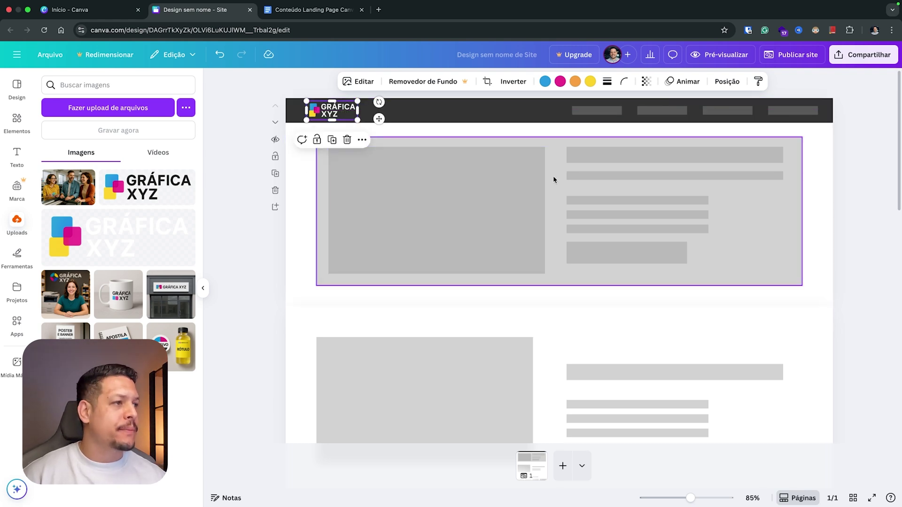
Remove the menu placeholders from the header and copy Início, Sobre, Serviços and Contato from the Google Docs content document.
left_click(587, 112)
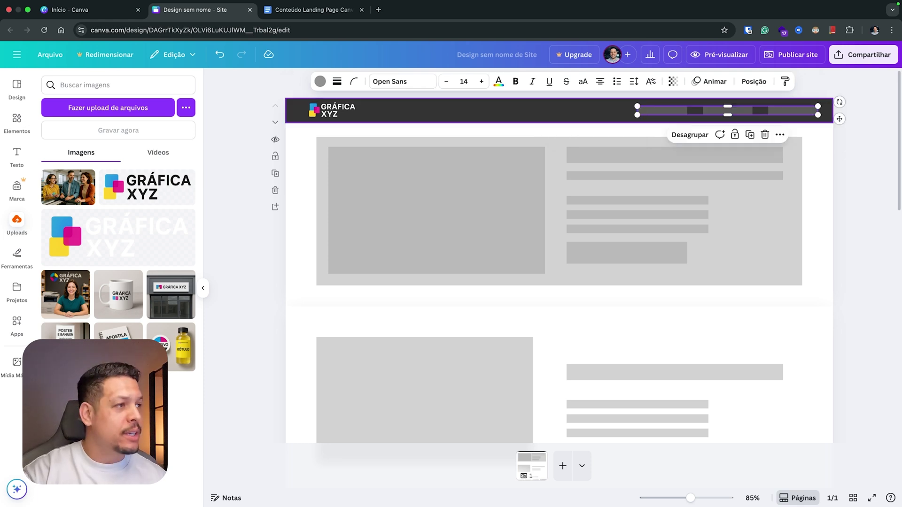
key("Escape")
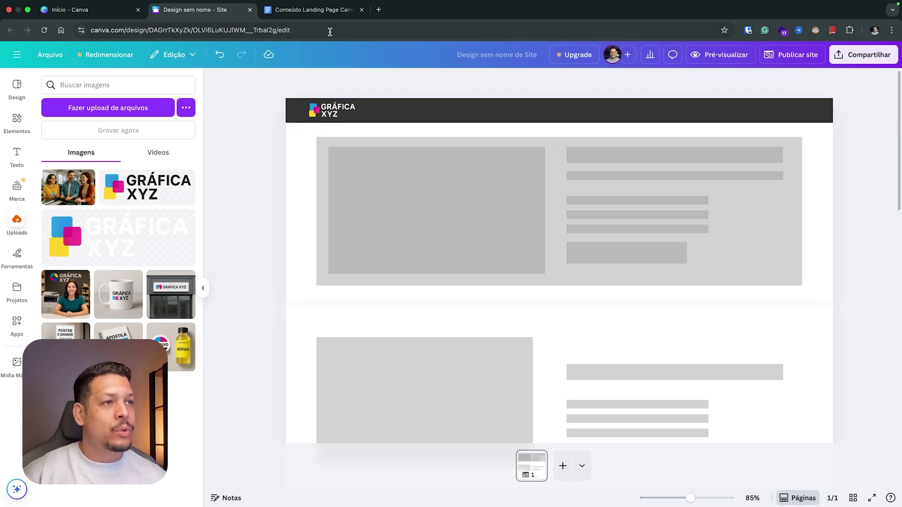
left_click(317, 12)
scroll(383, 158, "up", 20)
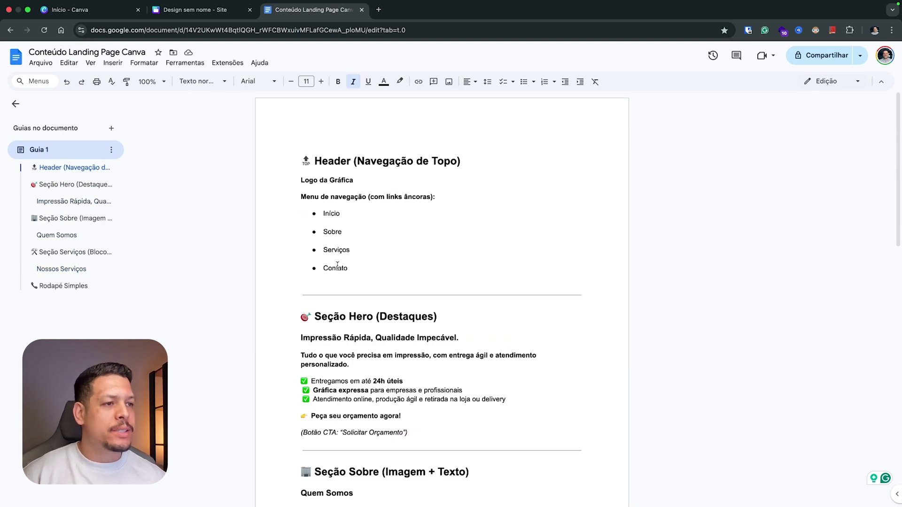
left_click_drag(353, 268, 320, 205)
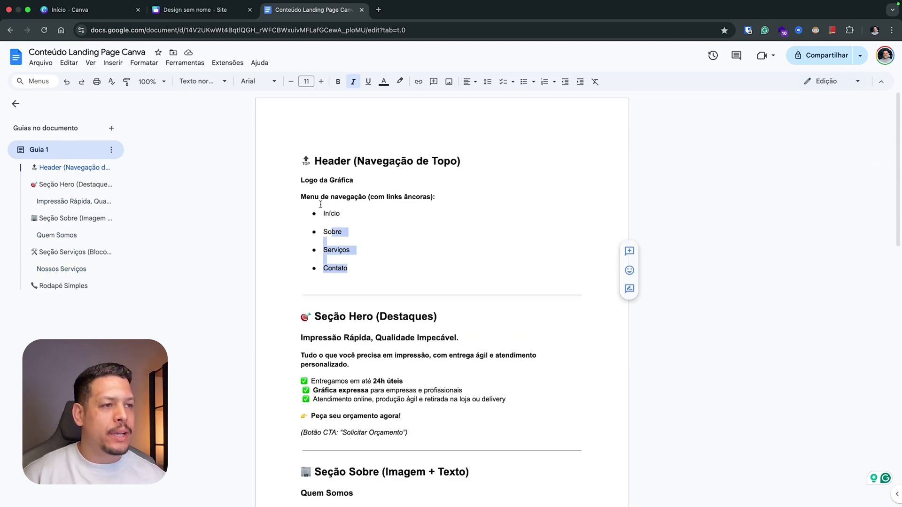
Switch back to Canva and add a text box containing InícioSobreServiçosContato.
key("ctrl+shift+Tab")
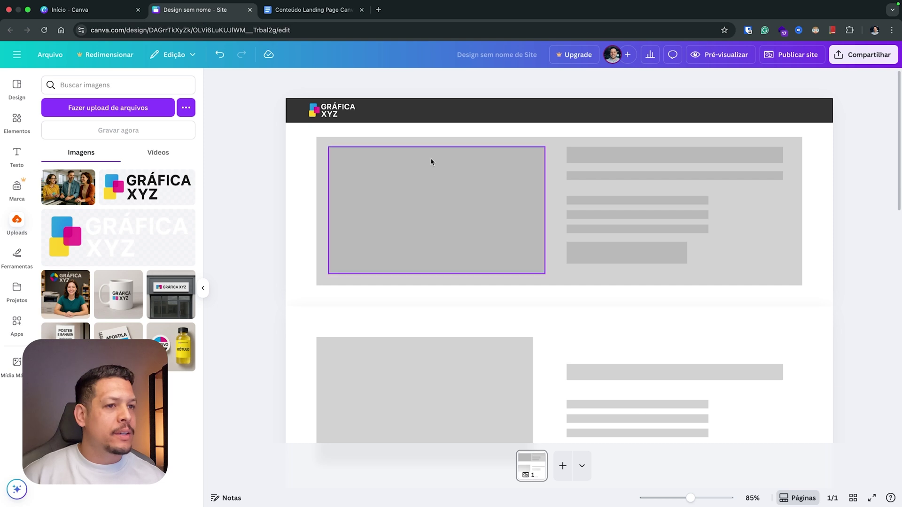
left_click(16, 151)
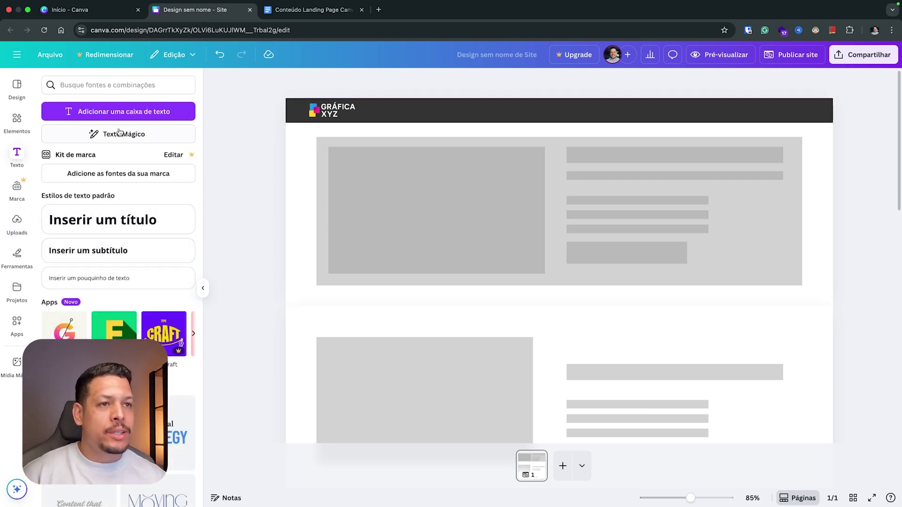
left_click(140, 116)
type("InícioSobreServiçosContato")
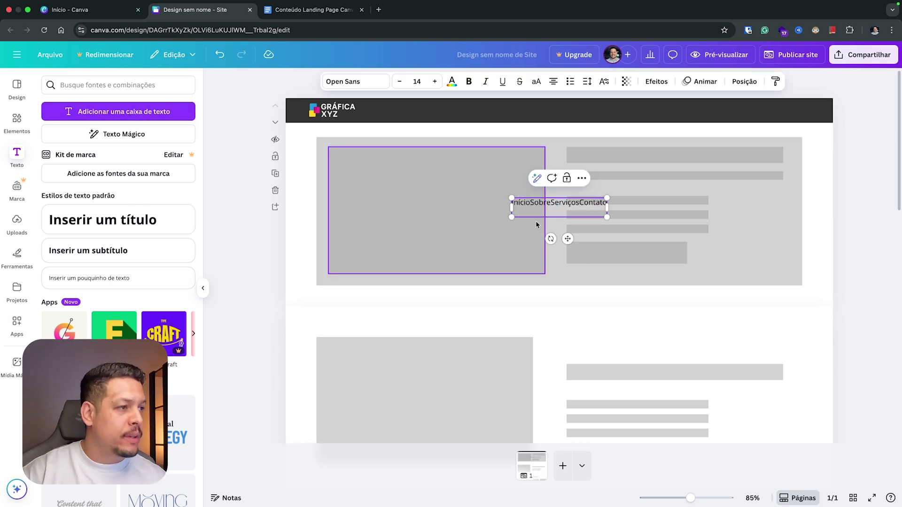
left_click(855, 197)
left_click(582, 207)
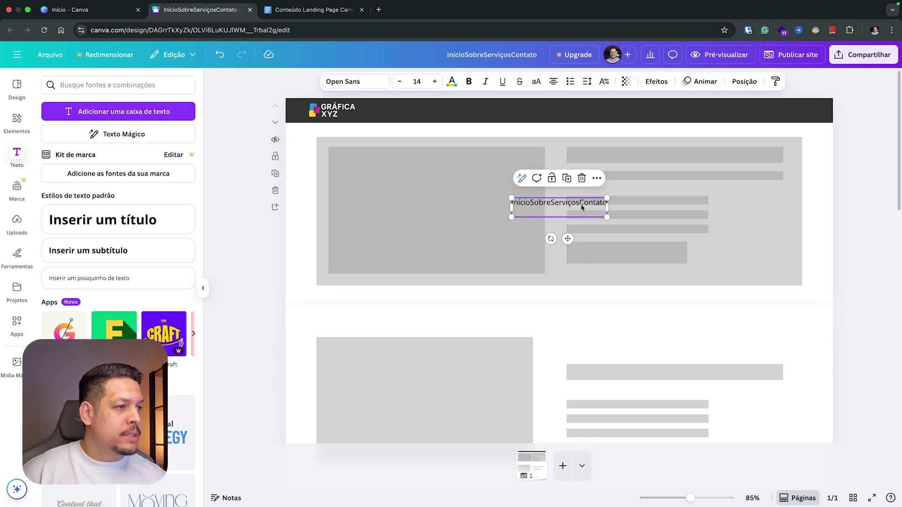
double_click(554, 209)
left_click(560, 213)
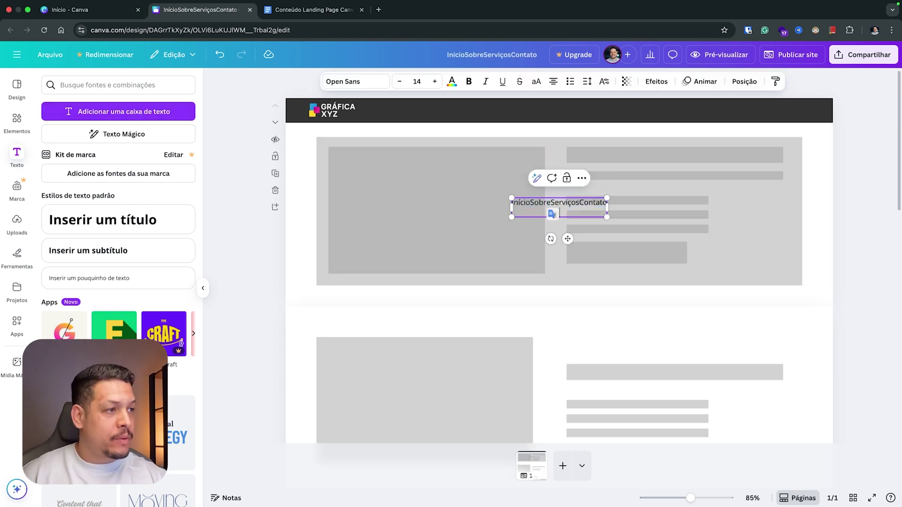
left_click(869, 193)
Place the menu text in the dark header bar, vertically centred, and color it white.
left_click_drag(564, 201, 594, 112)
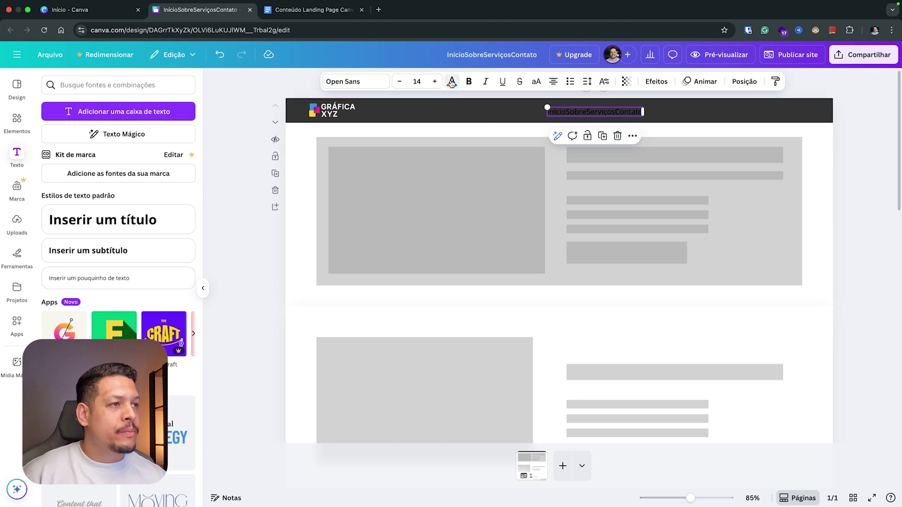
left_click(452, 82)
left_click(141, 150)
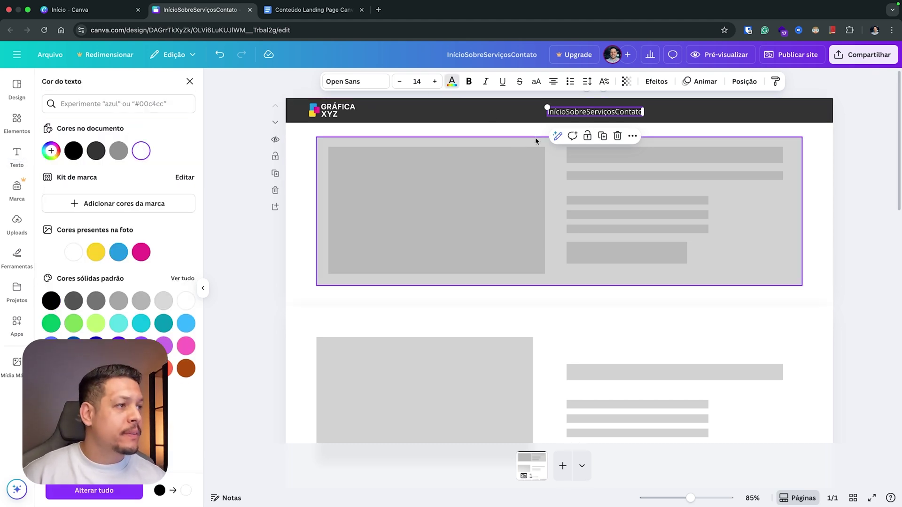
left_click_drag(600, 114, 606, 112)
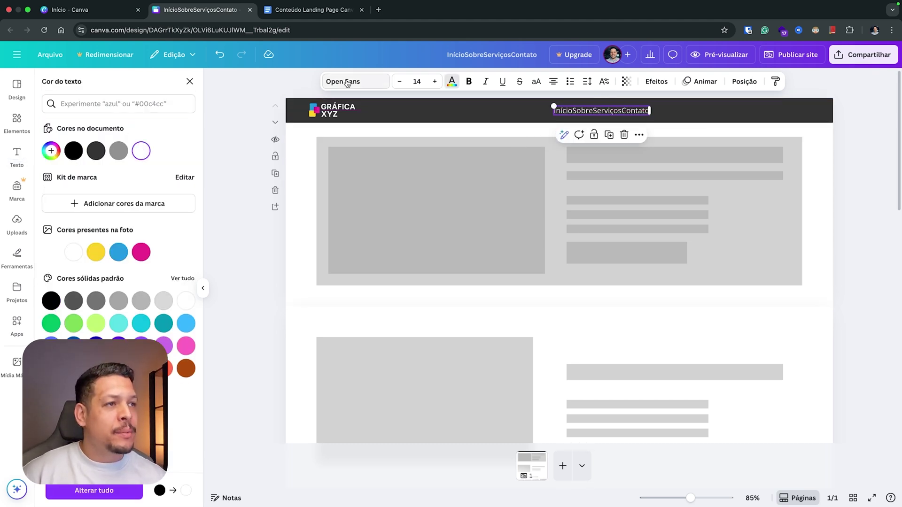
double_click(604, 114)
left_click(714, 118)
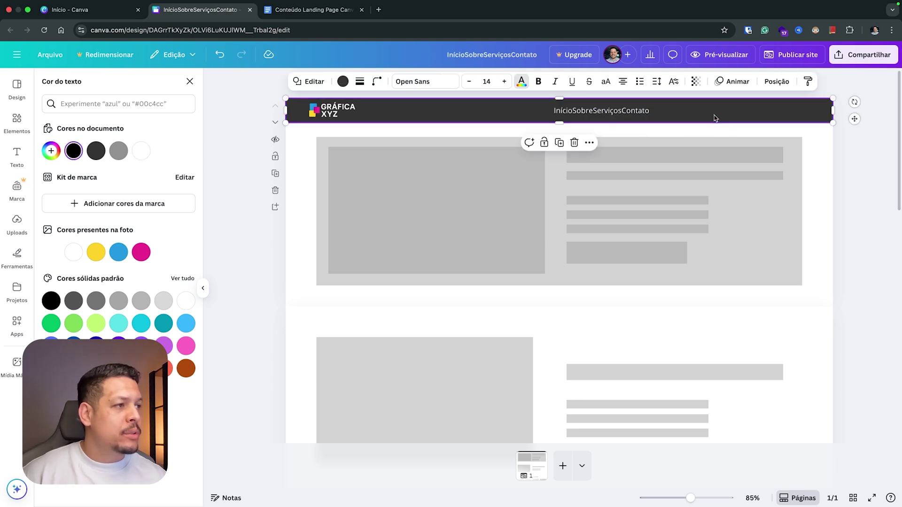
Duplicate the menu text twice and spread the three copies side by side along the dark header bar.
left_click(608, 121)
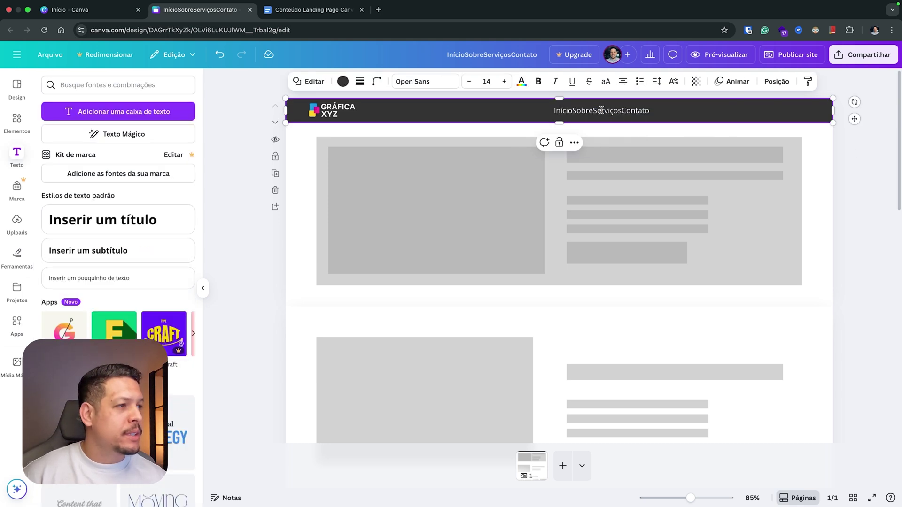
left_click(871, 166)
left_click_drag(611, 113, 642, 113)
key("super+d")
Trim the first copy of the menu text to Início and the second to Sobre.
left_click(485, 111)
left_click(479, 110)
key("super+a")
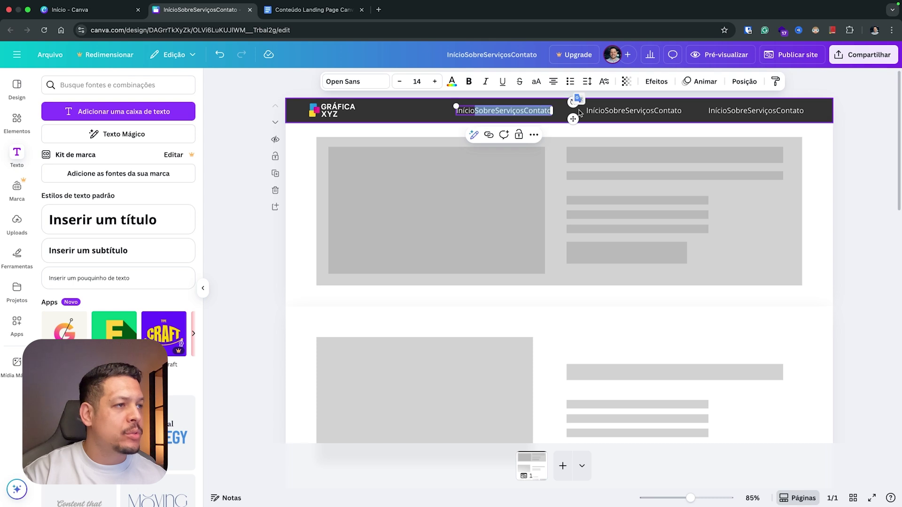
type("Início")
left_click(615, 110)
double_click(615, 110)
key("super+z")
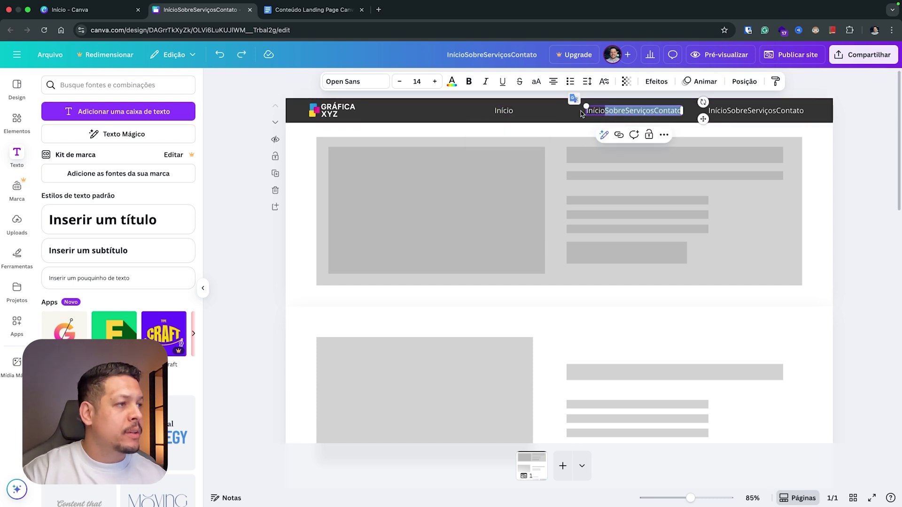
left_click_drag(606, 110, 674, 111)
key("BackSpace")
key("BackSpace")
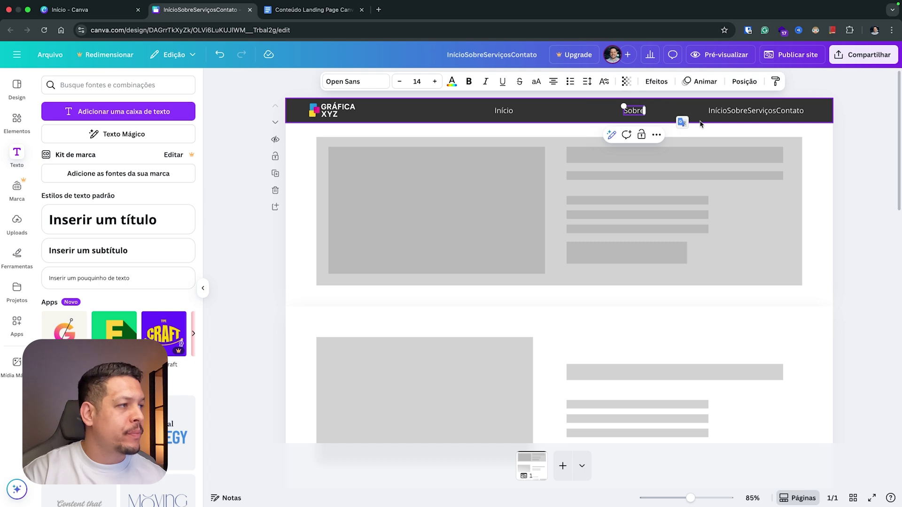
Shorten the third copy of the menu text to ServiçosContato and move it closer to Sobre.
double_click(753, 112)
left_click_drag(750, 110, 709, 111)
key("BackSpace")
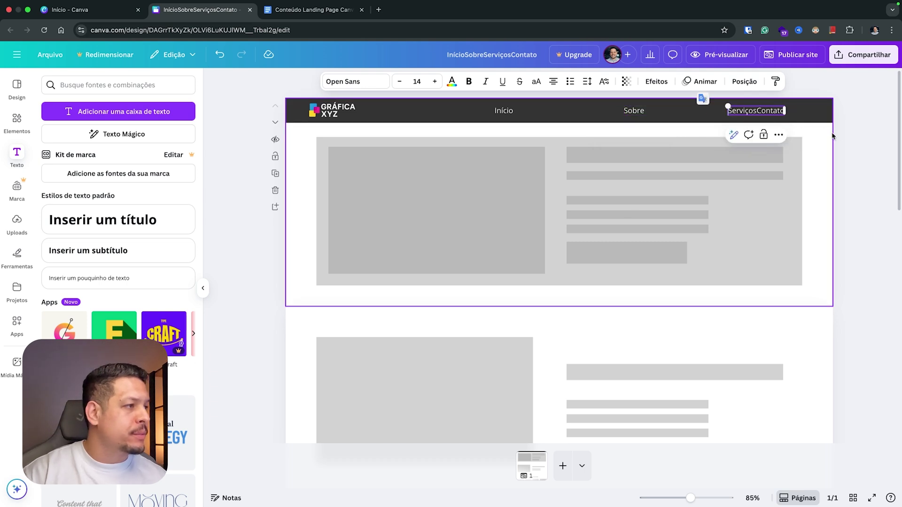
left_click(854, 133)
left_click(755, 111)
left_click_drag(755, 111, 699, 111)
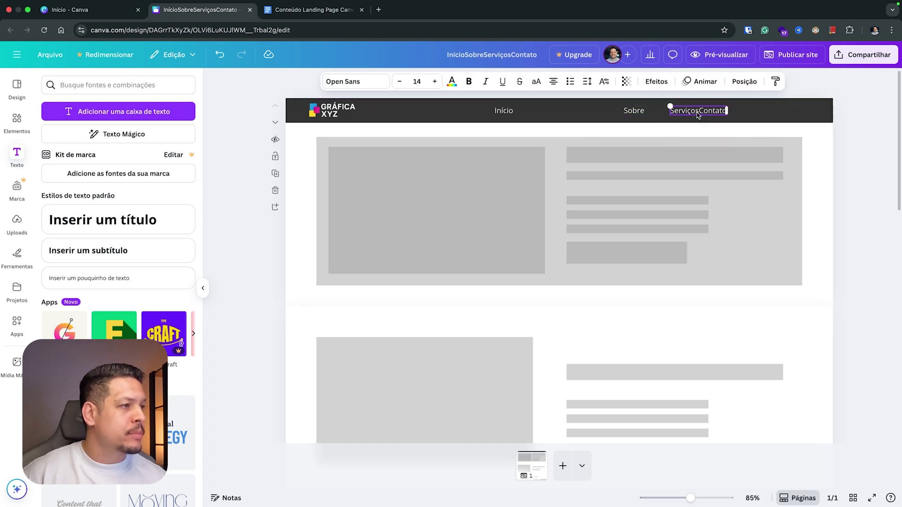
Duplicate the ServiçosContato text beside itself and trim the two copies to Serviços and Contato.
key("ctrl+d")
left_click(709, 111)
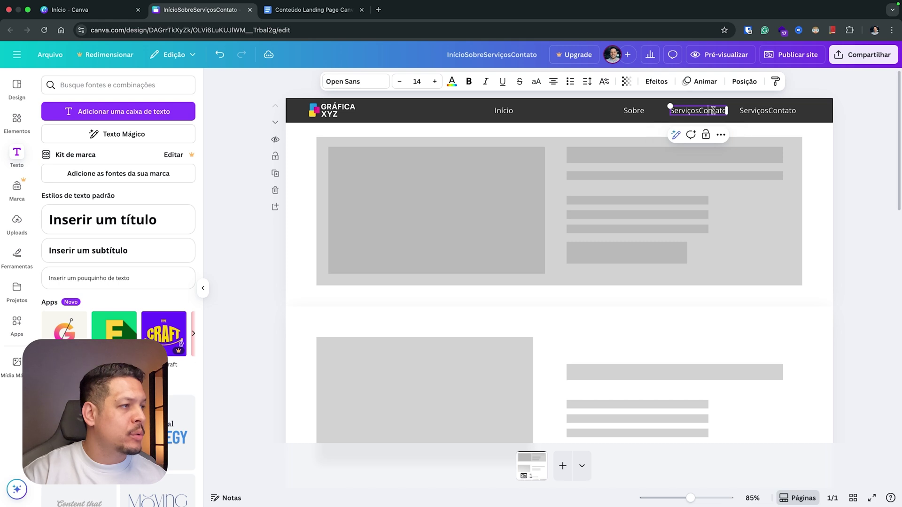
key("BackSpace")
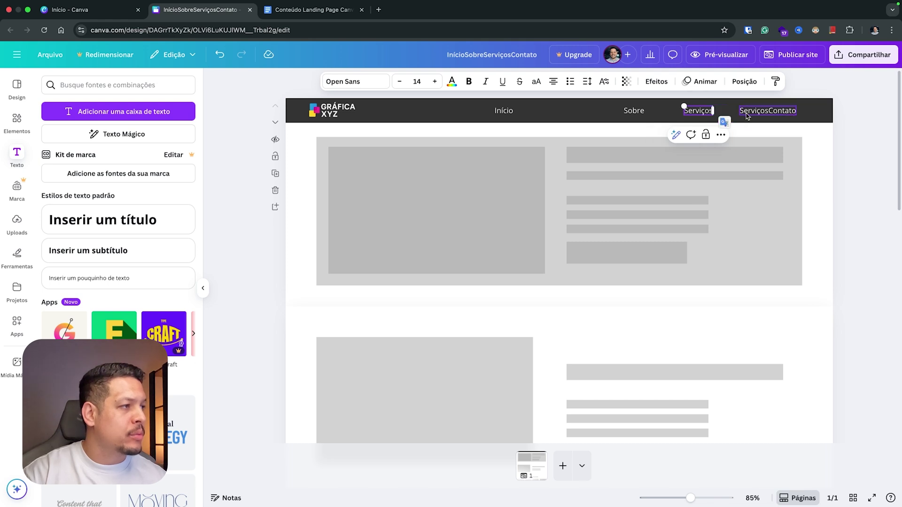
left_click(769, 110)
double_click(769, 111)
left_click(769, 111)
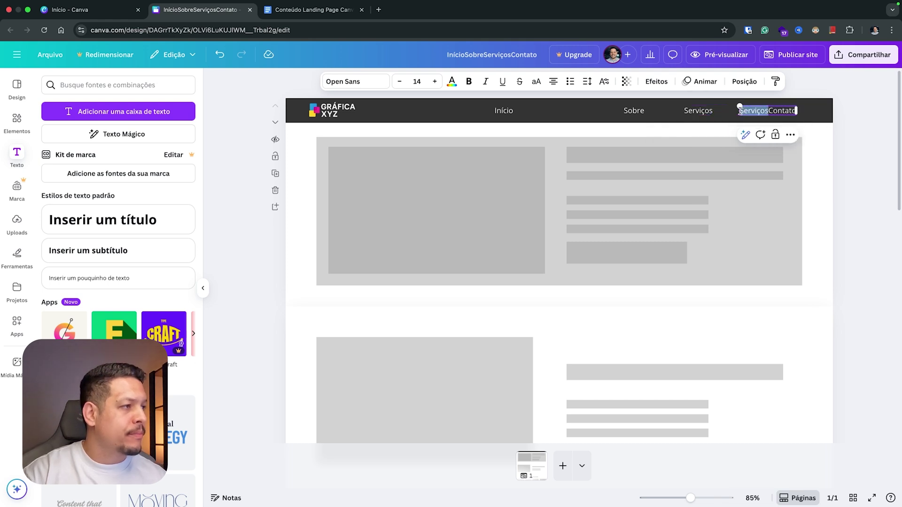
key("BackSpace")
left_click(836, 128)
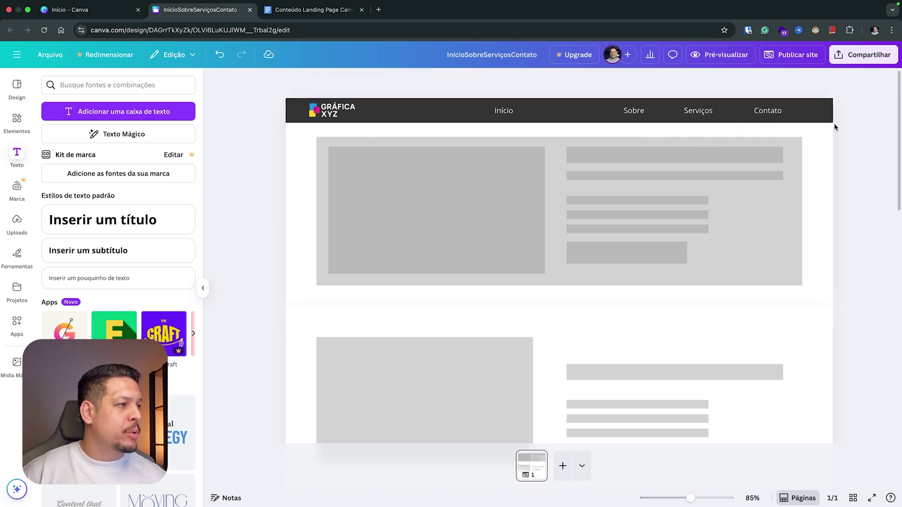
Move Contato, Serviços, Sobre and Início close together at the right end of the header bar.
left_click_drag(770, 118, 790, 118)
left_click(699, 111)
left_click_drag(698, 111, 741, 112)
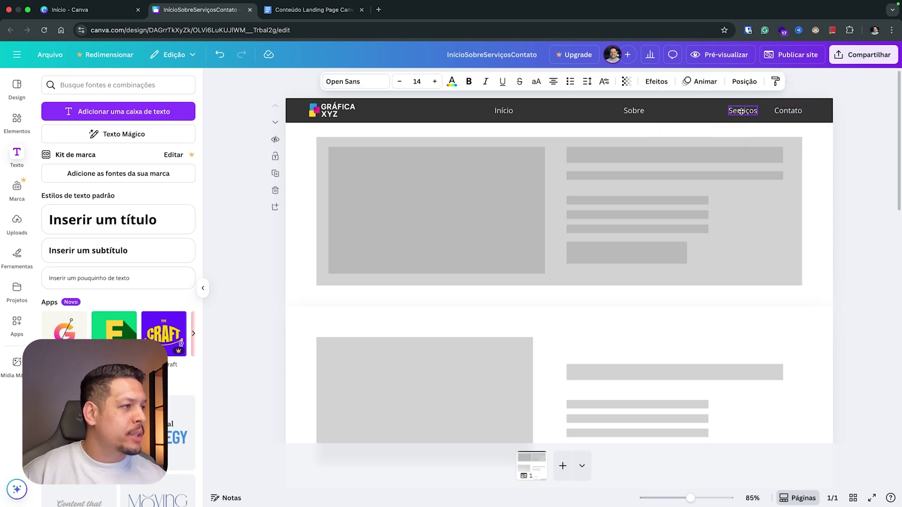
left_click_drag(640, 112, 704, 112)
left_click_drag(500, 111, 658, 112)
Space the four menu items Início, Sobre, Serviços and Contato evenly in the horizontal direction.
left_click(695, 110, "shift")
left_click(743, 111, "shift")
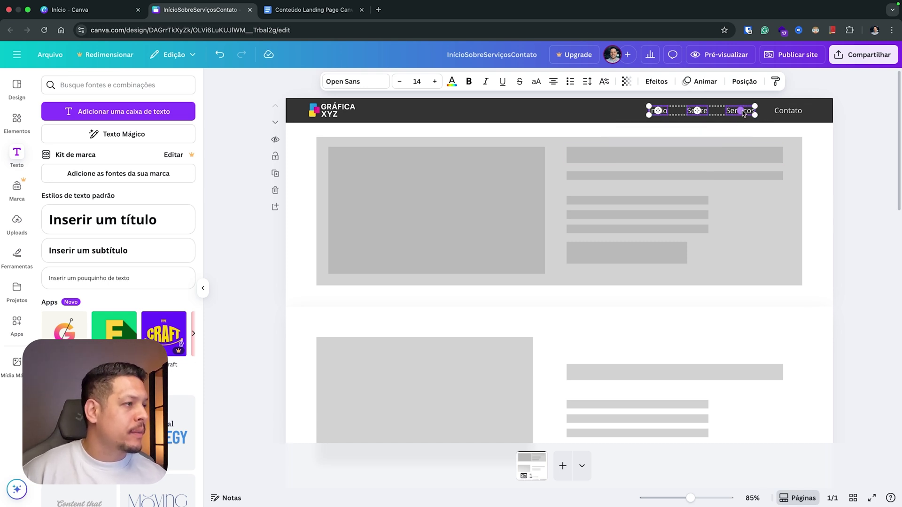
left_click(789, 111, "shift")
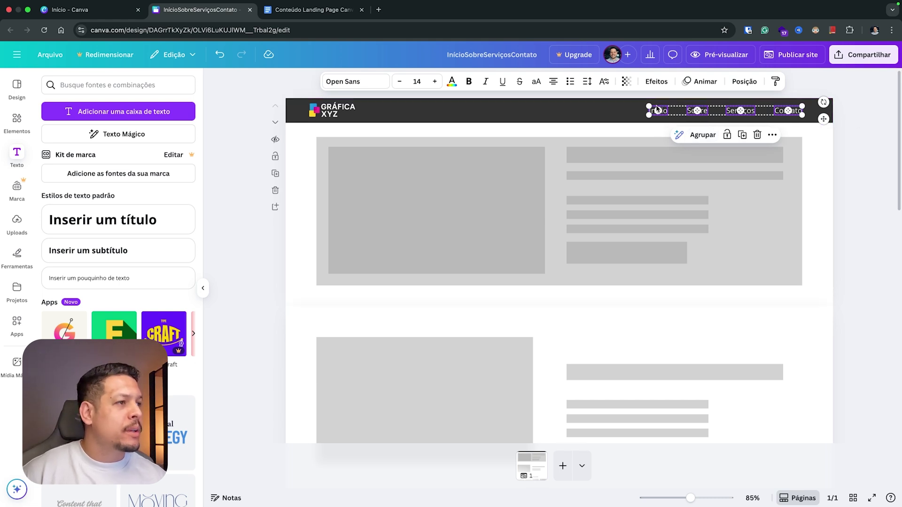
left_click(746, 82)
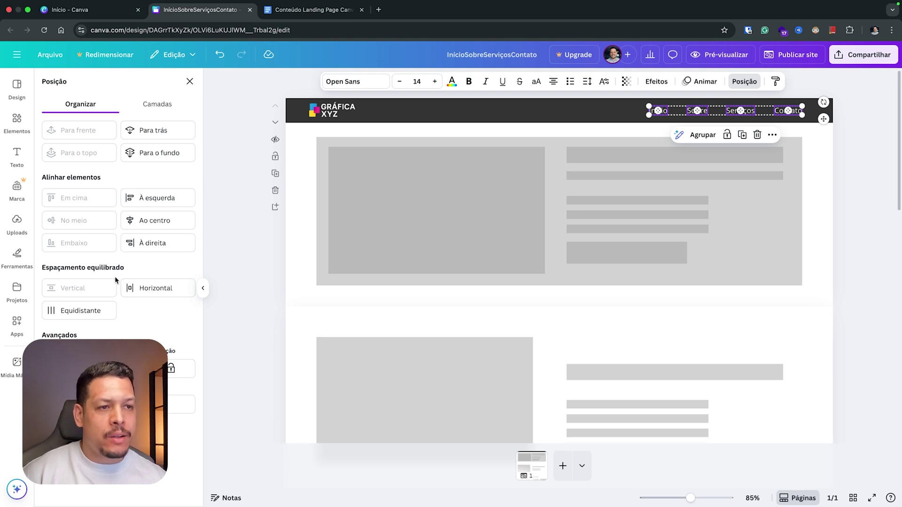
left_click(146, 294)
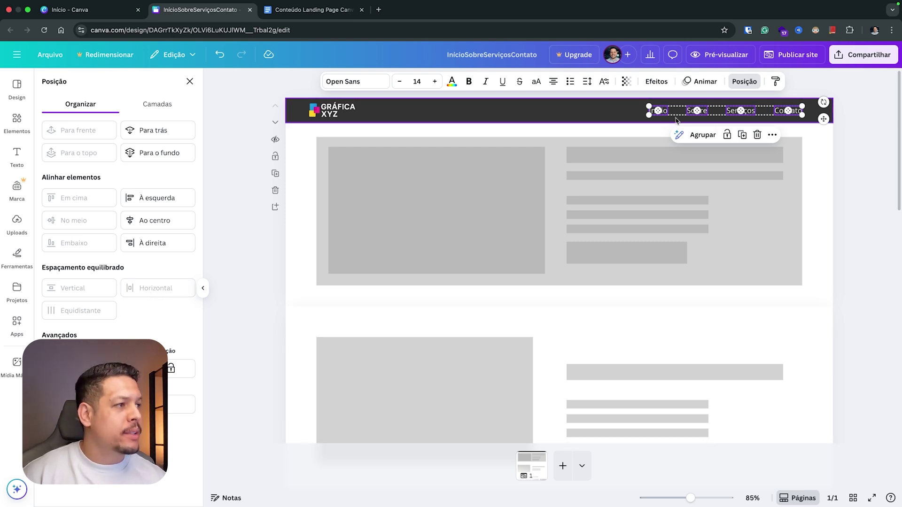
left_click(856, 136)
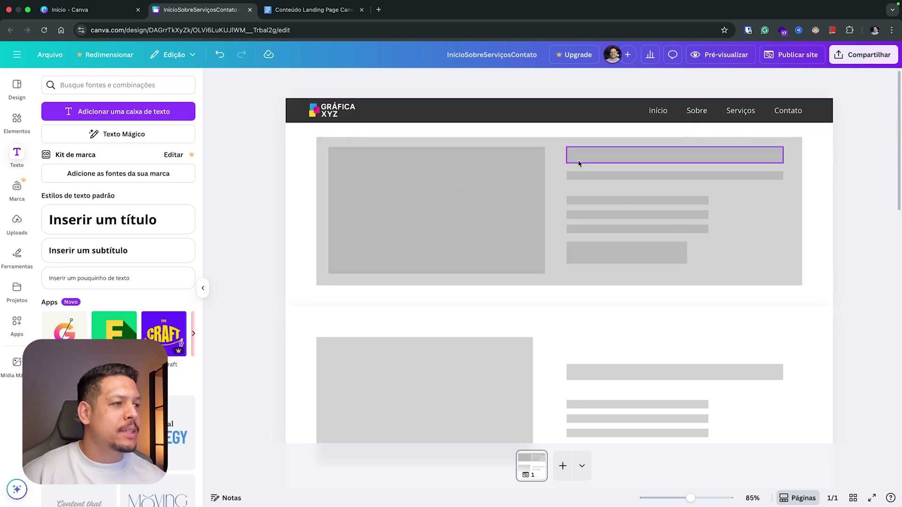
Switch to the Google Docs content document and review the hero section's headline, benefits and quote call to action.
left_click(564, 149)
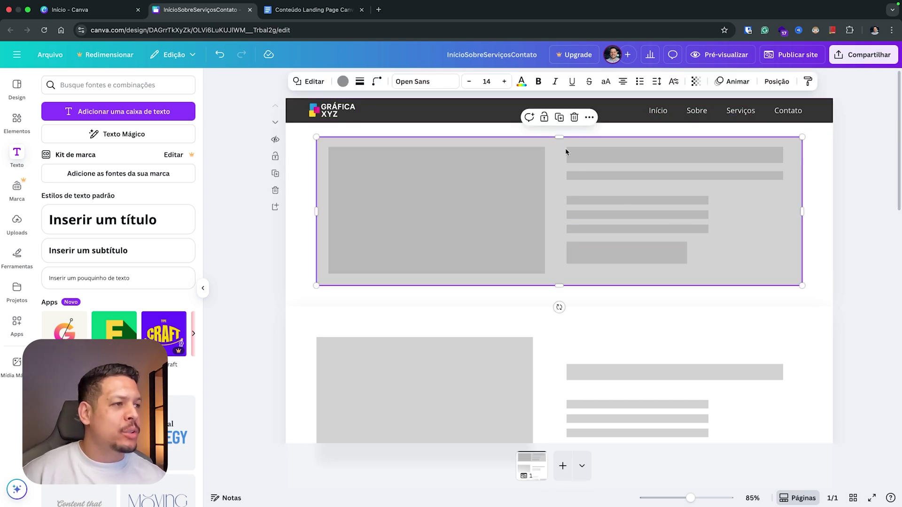
left_click(404, 204)
left_click(314, 10)
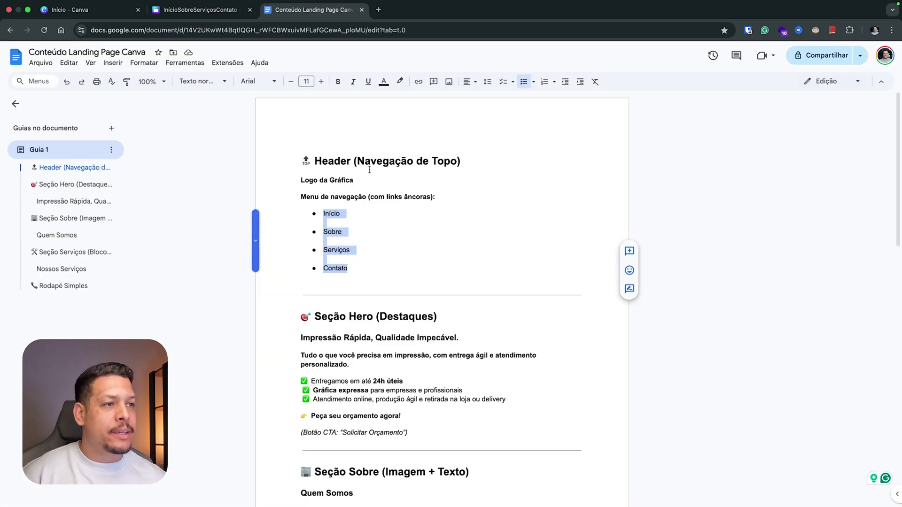
scroll(367, 269, "down", 2)
left_click(343, 253)
left_click(343, 269)
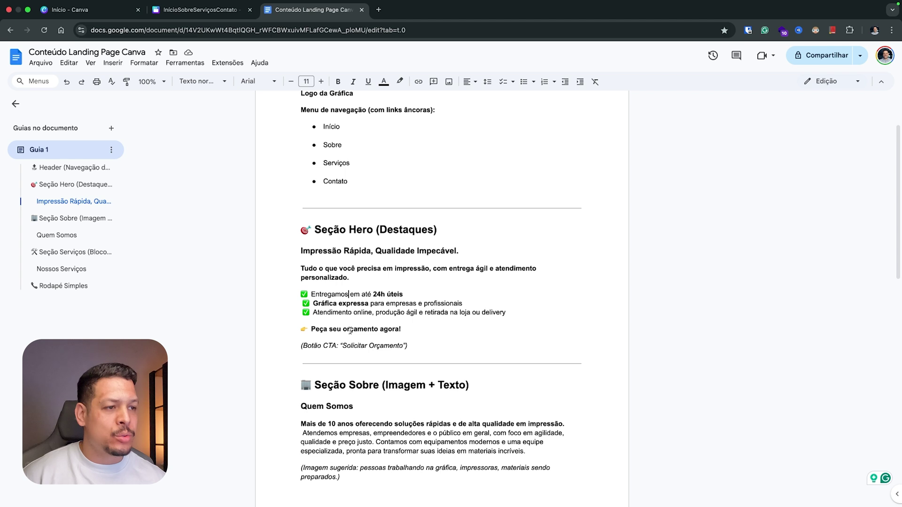
left_click_drag(338, 331, 399, 329)
left_click(408, 328)
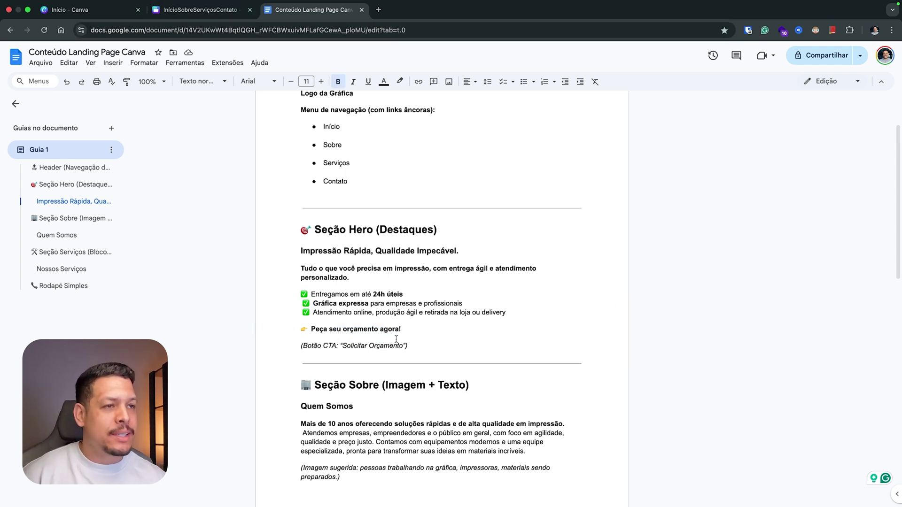
Switch back to Canva and place the uploaded photo of the smiling woman at the counter over the hero's image placeholder.
left_click(207, 9)
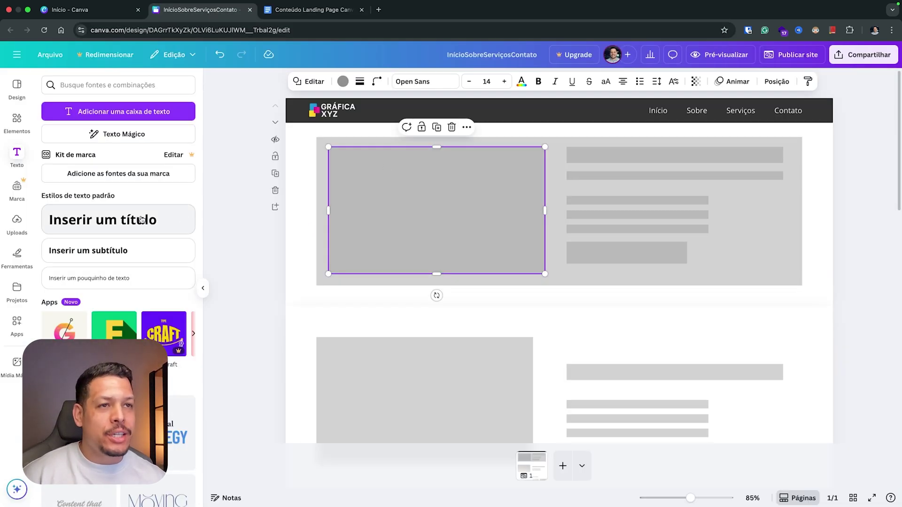
left_click(26, 226)
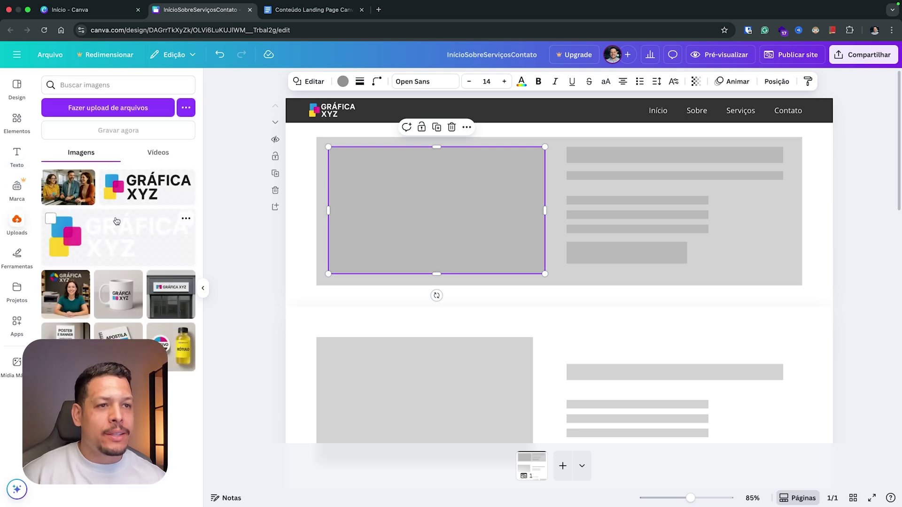
left_click_drag(66, 293, 411, 190)
left_click_drag(472, 205, 445, 186)
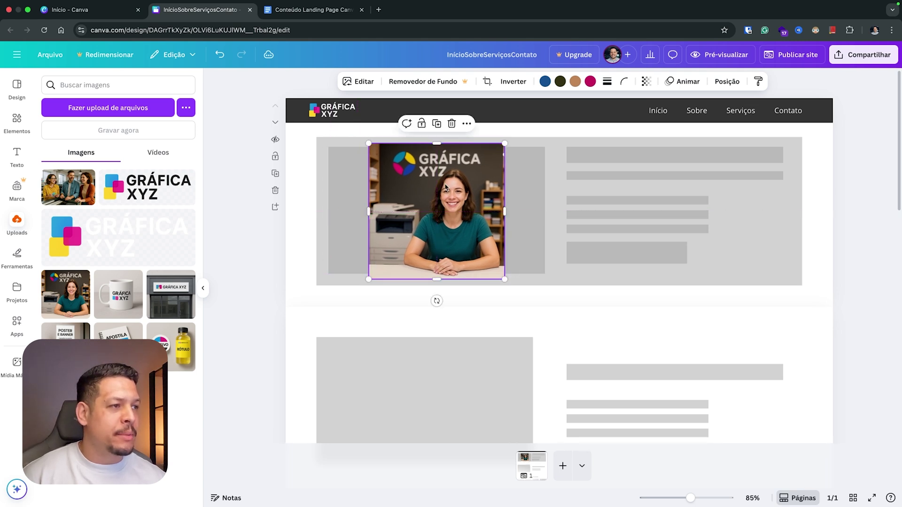
Delete the grey placeholder behind the photo and fit the photo to the hero block's full height at its left edge.
left_click(533, 207)
left_click(532, 207)
left_click(460, 231)
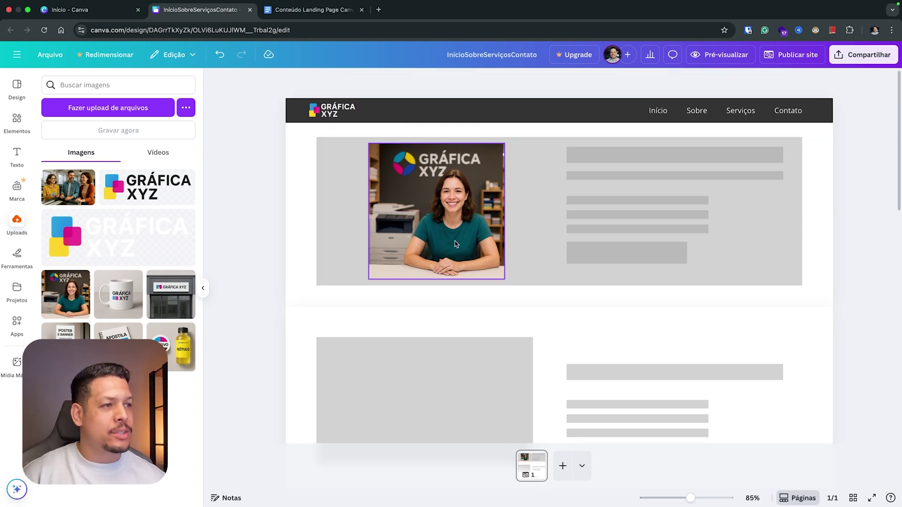
left_click_drag(472, 217, 420, 211)
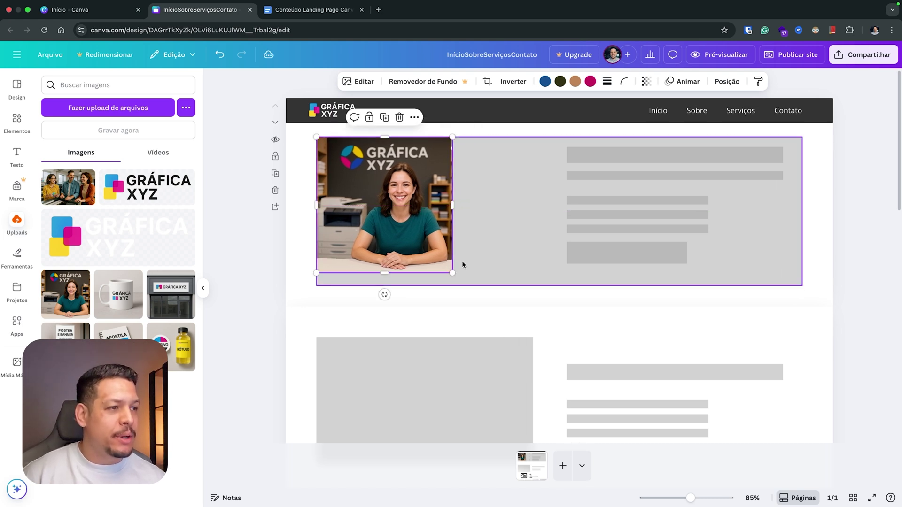
left_click_drag(452, 272, 465, 285)
Try widening the hero photo to nearly half the block and repositioning its crop, and undo both changes.
left_click_drag(466, 213, 527, 211)
double_click(447, 201)
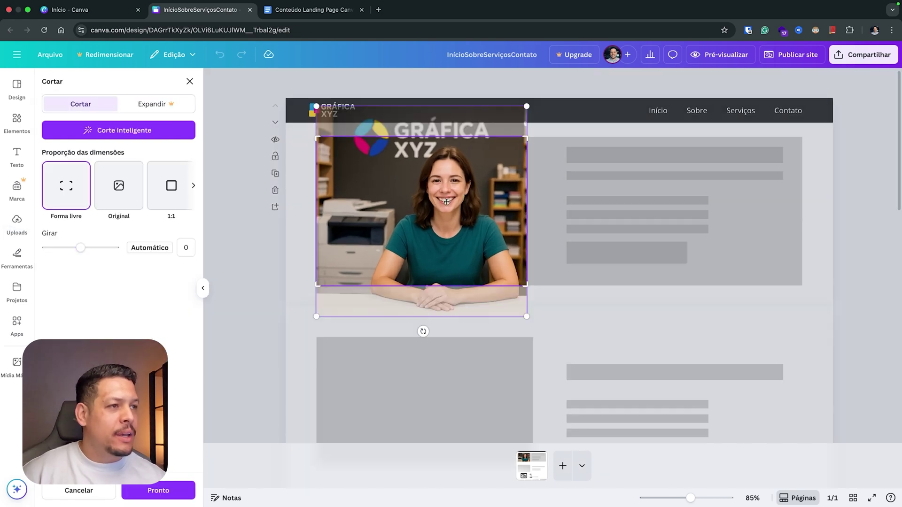
left_click_drag(434, 198, 438, 199)
left_click(543, 213)
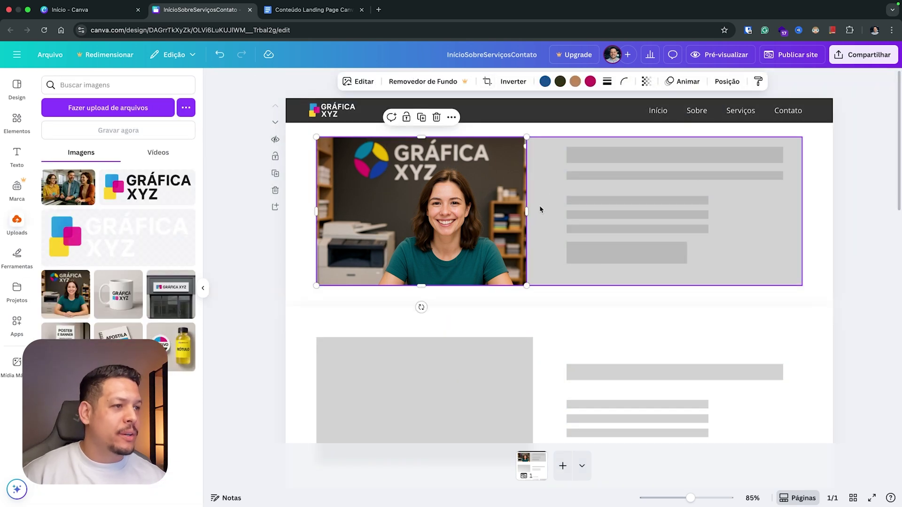
double_click(455, 208)
left_click(552, 243)
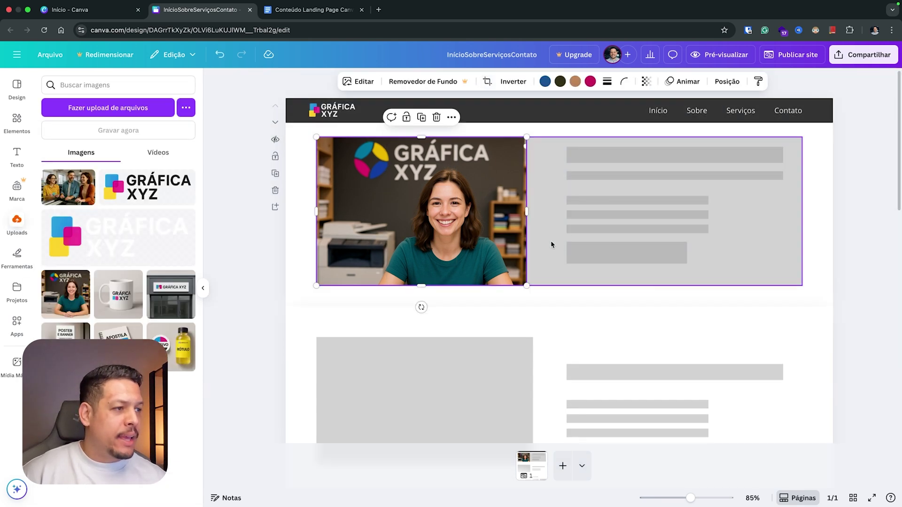
key("ctrl+z")
key("ctrl+z")
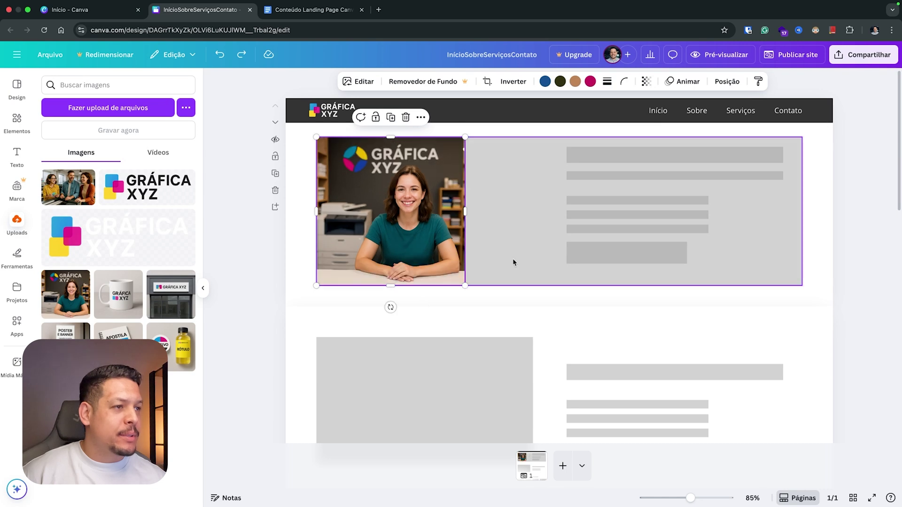
Move the photo inward from the hero block's left edge, roughly centred in the block's left half.
left_click_drag(400, 219, 439, 217)
left_click(522, 219)
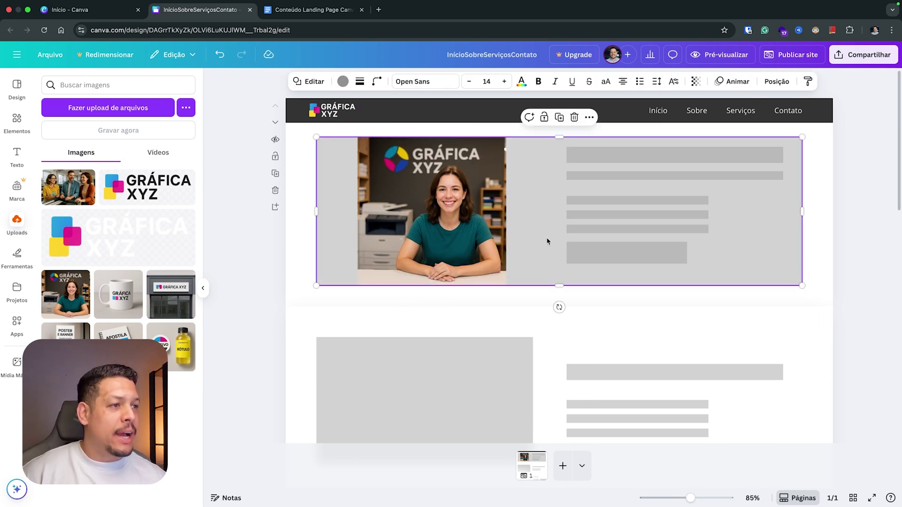
left_click(453, 213)
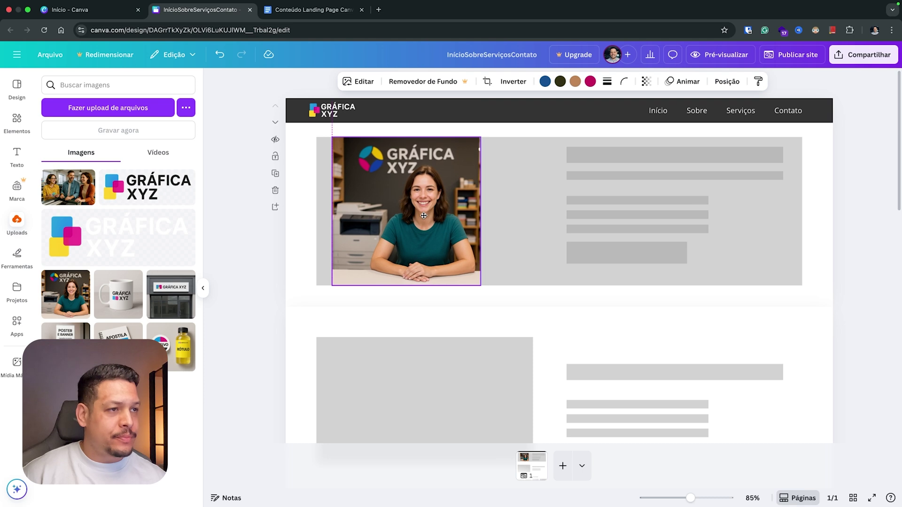
Round the corners of the hero section's grey background block to 12.
left_click(345, 178)
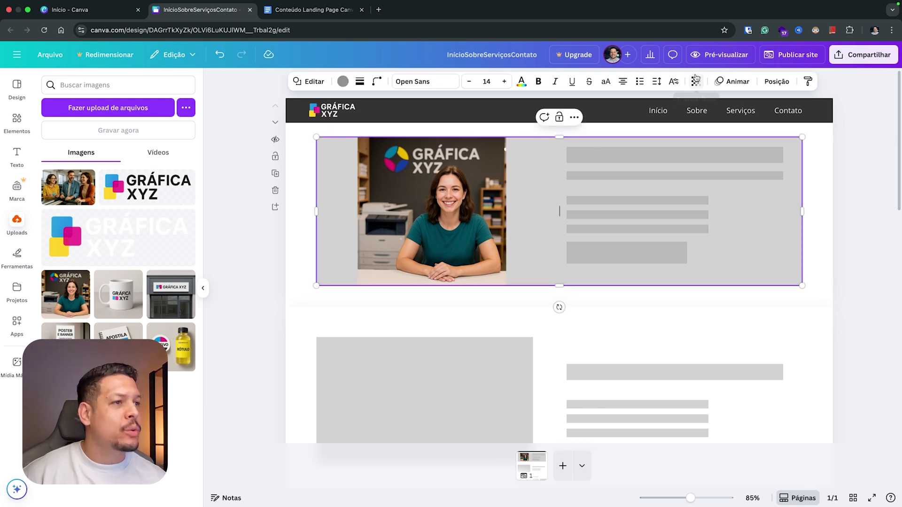
left_click(376, 82)
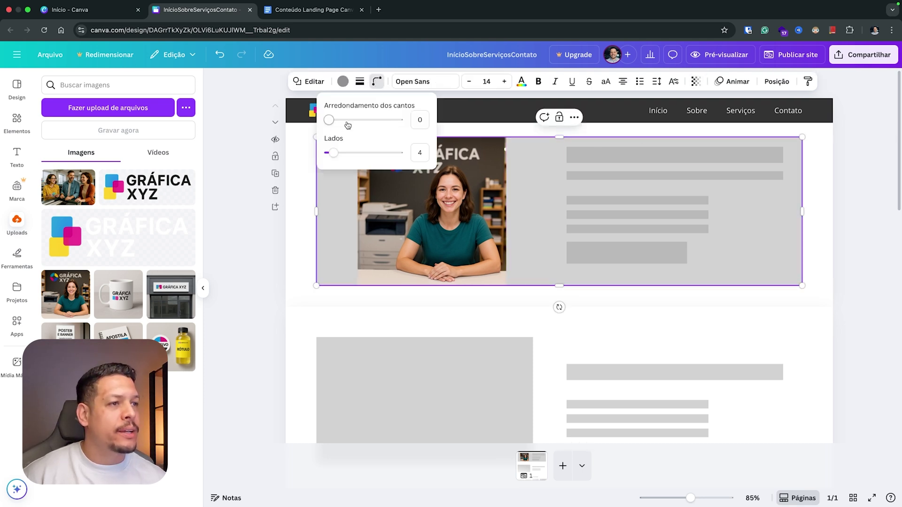
mouse_move(330, 121)
left_mouse_down()
mouse_move(362, 121)
mouse_move(337, 121)
left_mouse_up()
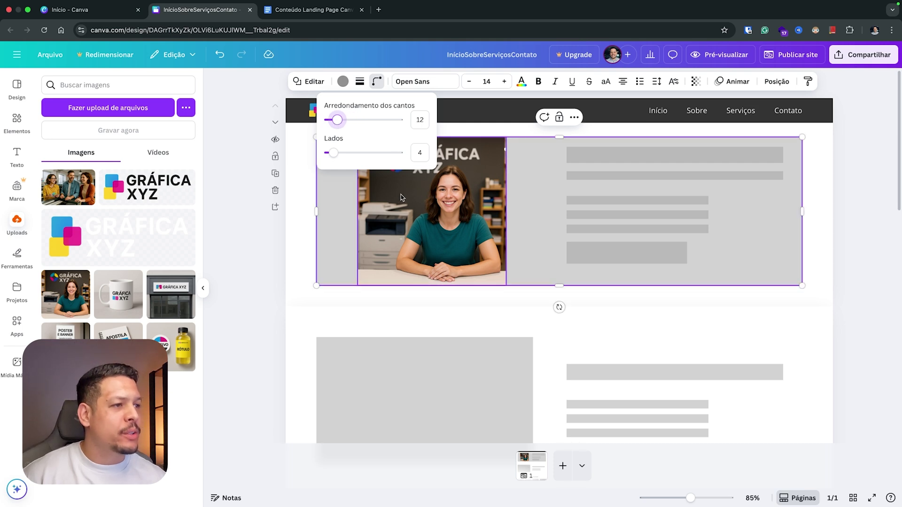
Delete the five grey text placeholder bars above the button bar in the hero block.
left_click(597, 157)
left_click(601, 177, "shift")
left_click(609, 202, "shift")
left_click(610, 215, "shift")
left_click(611, 229, "shift")
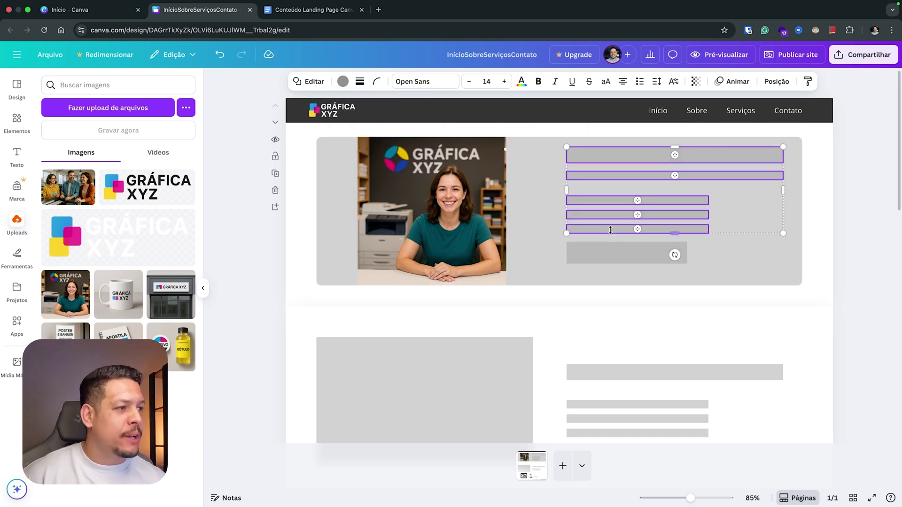
key("Delete")
Duplicate the "Início" menu label into the hero block beside the photo and recolour the copy dark grey.
left_click(658, 112)
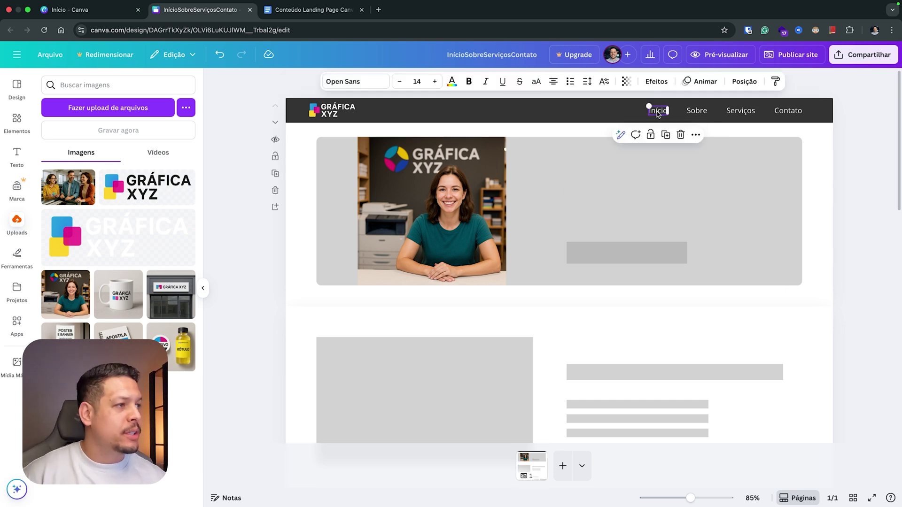
left_click_drag(660, 113, 583, 176)
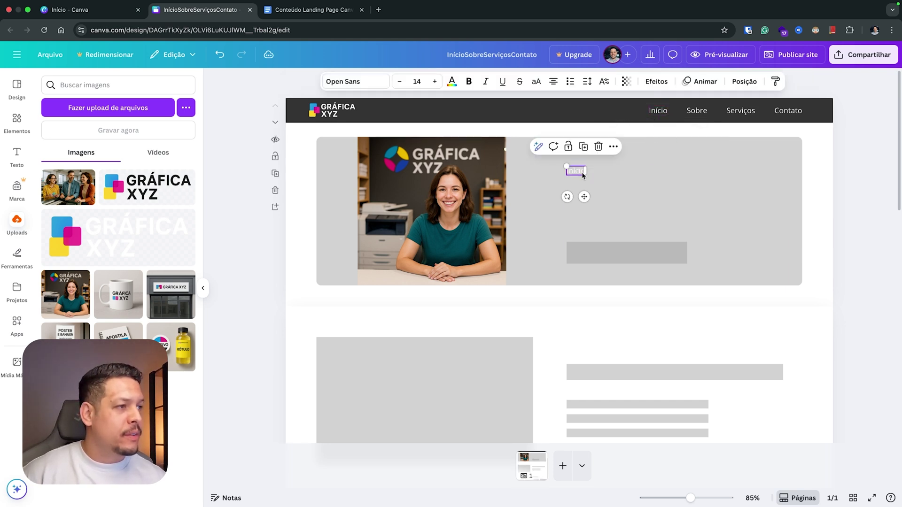
double_click(581, 173)
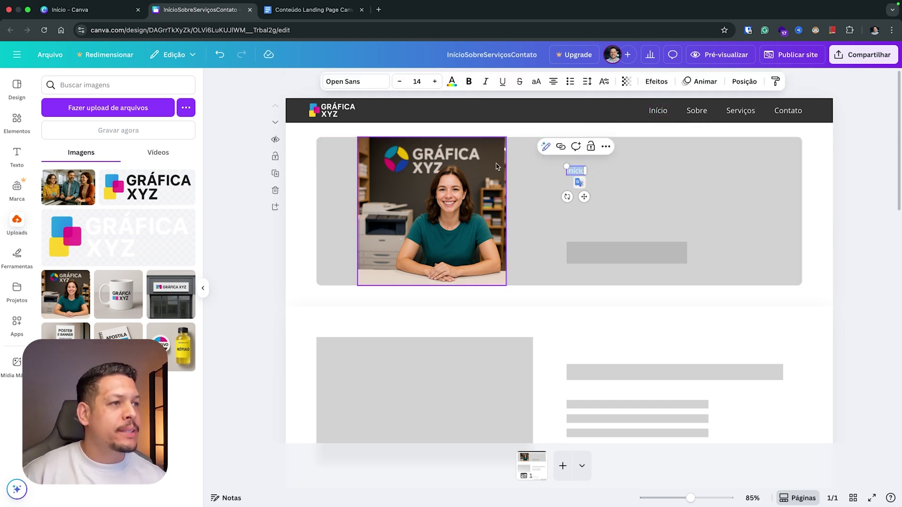
left_click(452, 81)
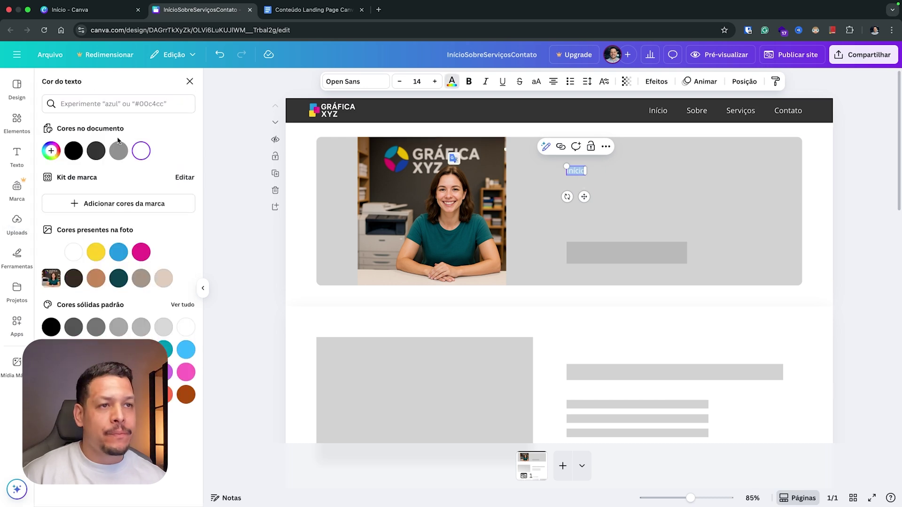
left_click(85, 152)
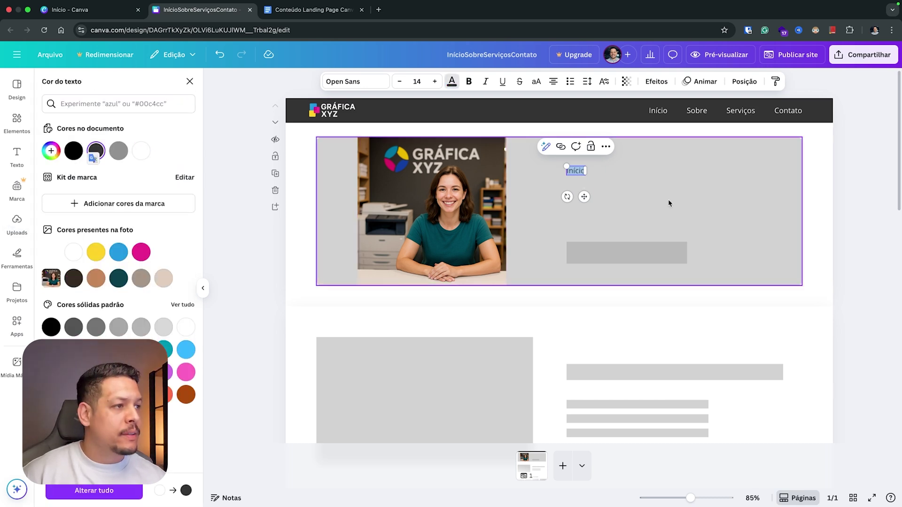
left_click(617, 194)
Set the copied label's font size to 24 and align its left edge with the grey button bar below.
left_click(579, 172)
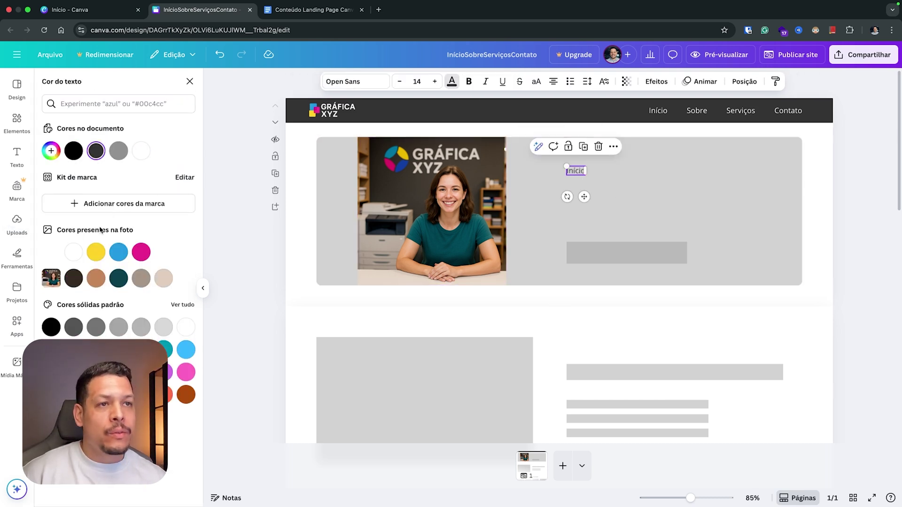
left_click(437, 82)
left_click(436, 82)
left_click(436, 82)
left_click(437, 82)
left_click(436, 82)
left_click(436, 82)
left_click(436, 82)
left_click(436, 82)
left_click(436, 81)
left_click(436, 82)
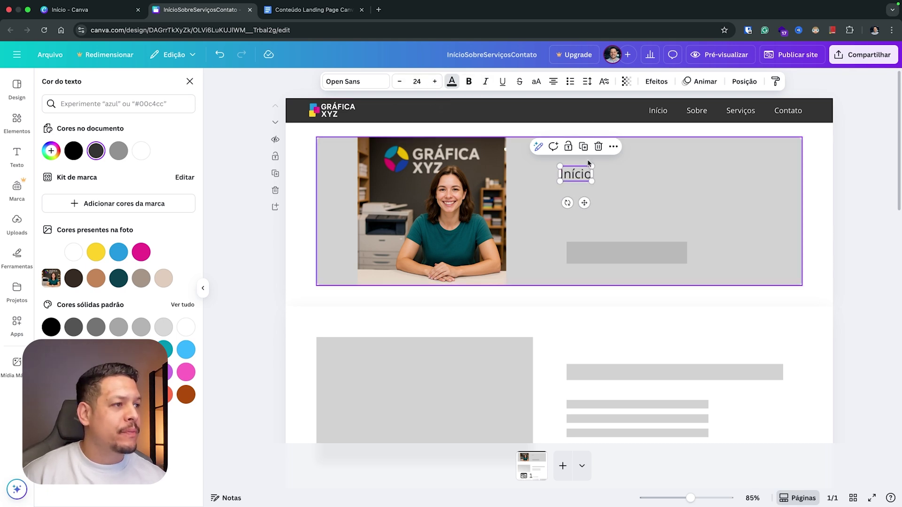
left_click_drag(579, 175, 585, 171)
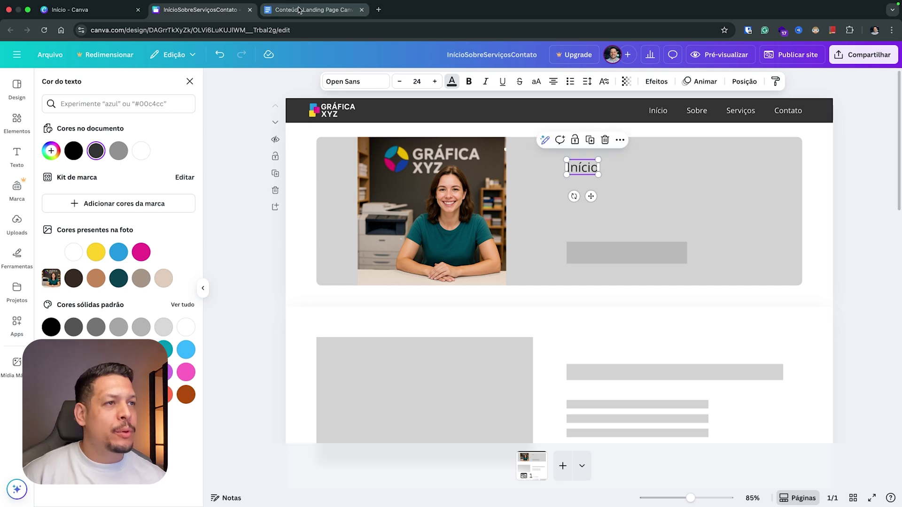
Copy the hero headline from the Google Docs content document and replace the label's text with "Impressão Rápida, Qualidade Impecável" in Canva.
left_click(299, 11)
scroll(353, 201, "up", 3)
scroll(352, 201, "down", 6)
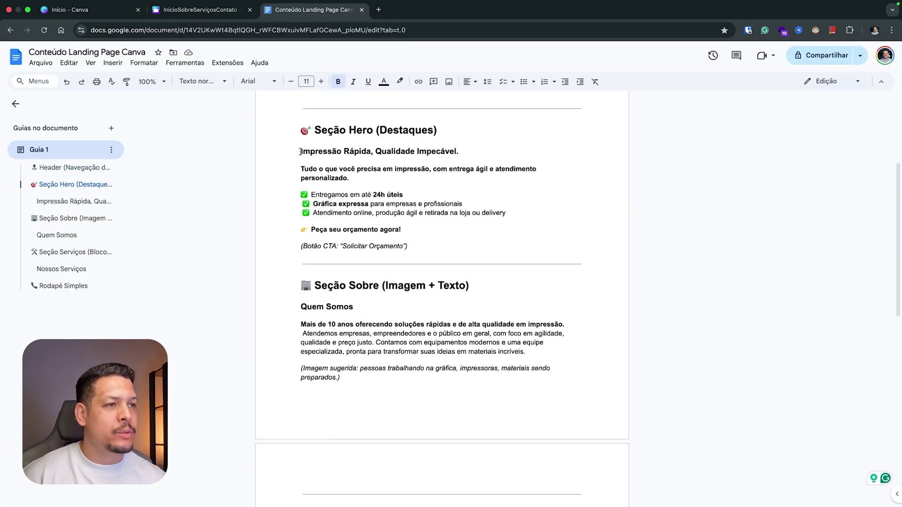
left_click_drag(301, 151, 421, 148)
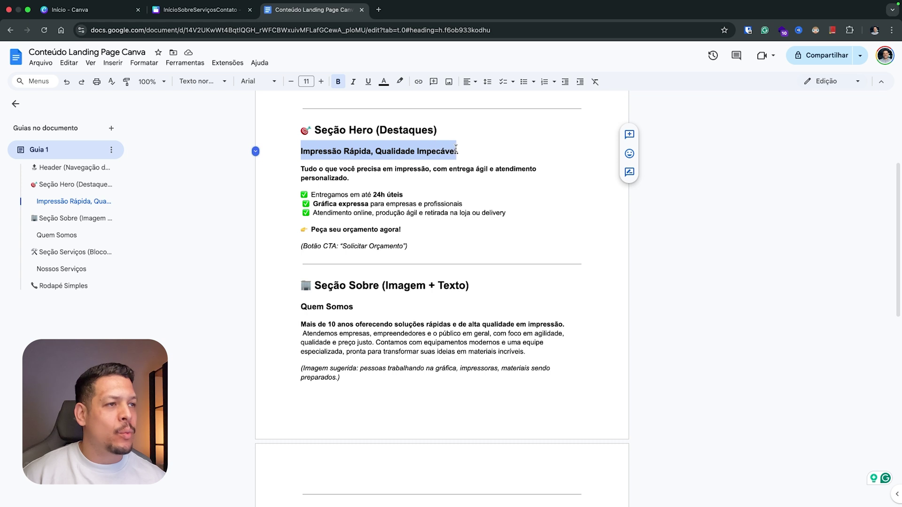
left_click(209, 10)
double_click(586, 171)
type("Impressão Rápida, Qualidade Impecável")
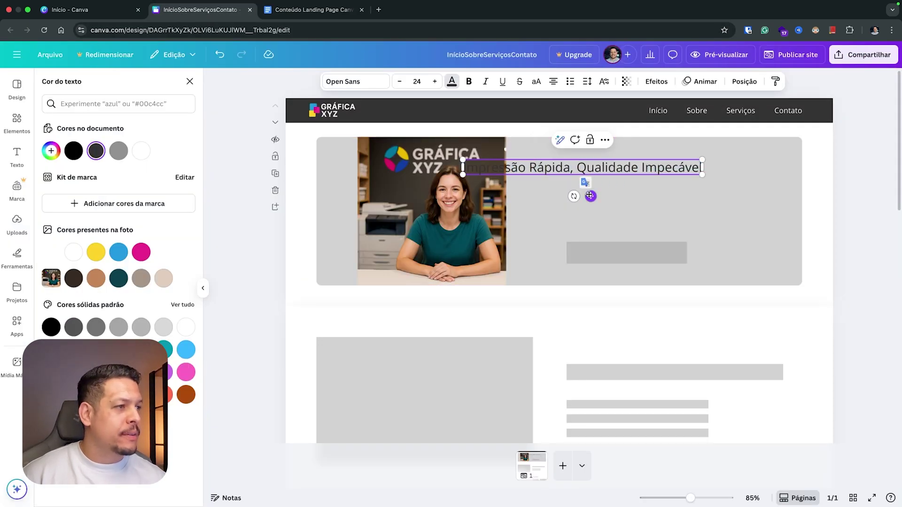
Left-align the hero headline, move it clear of the photo and slightly widen its text box.
key("ctrl+a")
left_click(553, 81)
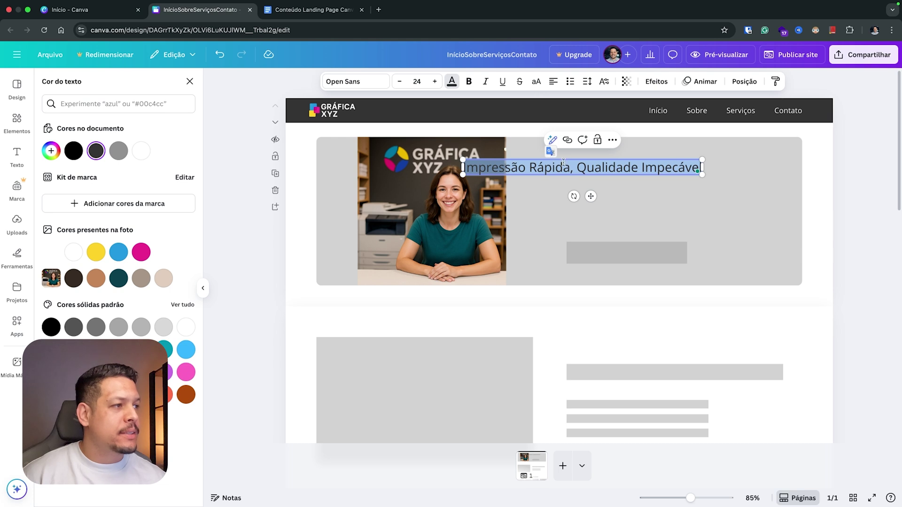
left_click(720, 165)
left_click(596, 170)
left_click_drag(596, 169, 677, 169)
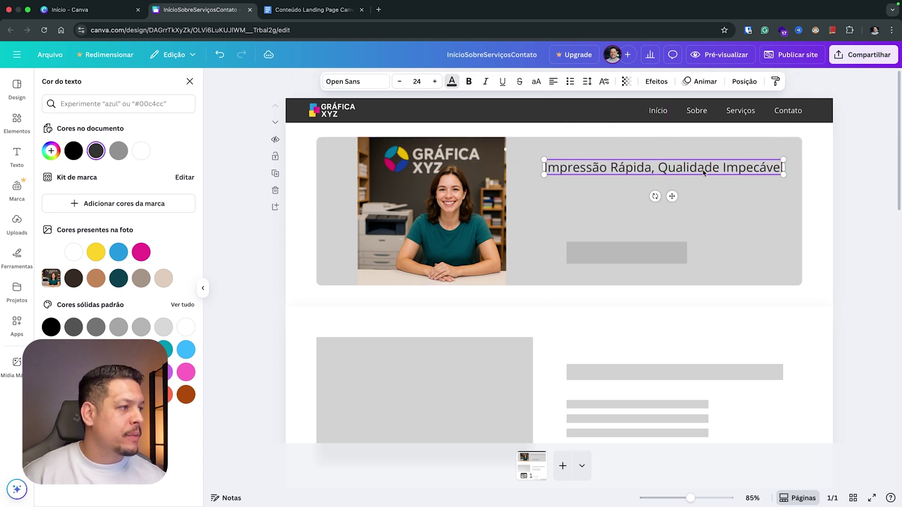
mouse_move(784, 168)
left_mouse_down()
mouse_move(677, 169)
mouse_move(789, 169)
left_mouse_up()
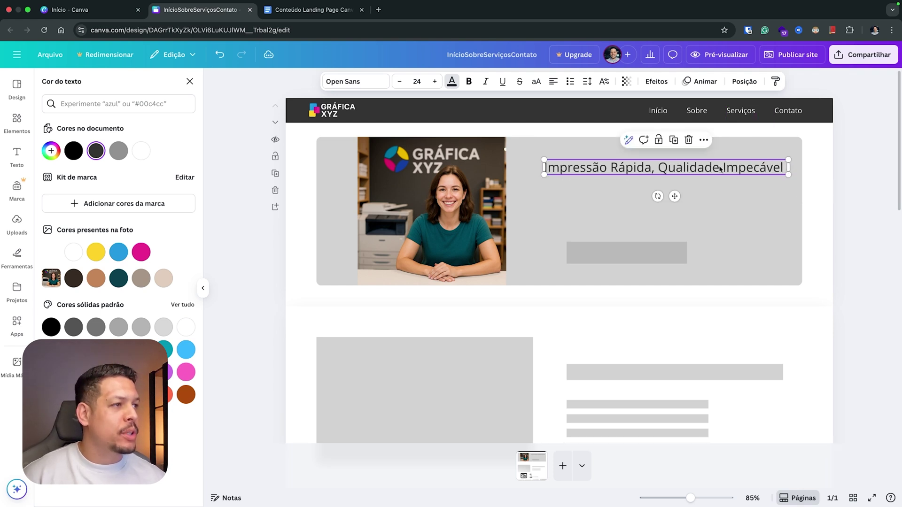
Reduce the headline's font size to 21, shift it slightly right and narrow its box to fit the text.
left_click(403, 83)
left_click(403, 83)
left_click(403, 84)
left_click_drag(598, 167, 613, 167)
left_click_drag(804, 167, 773, 167)
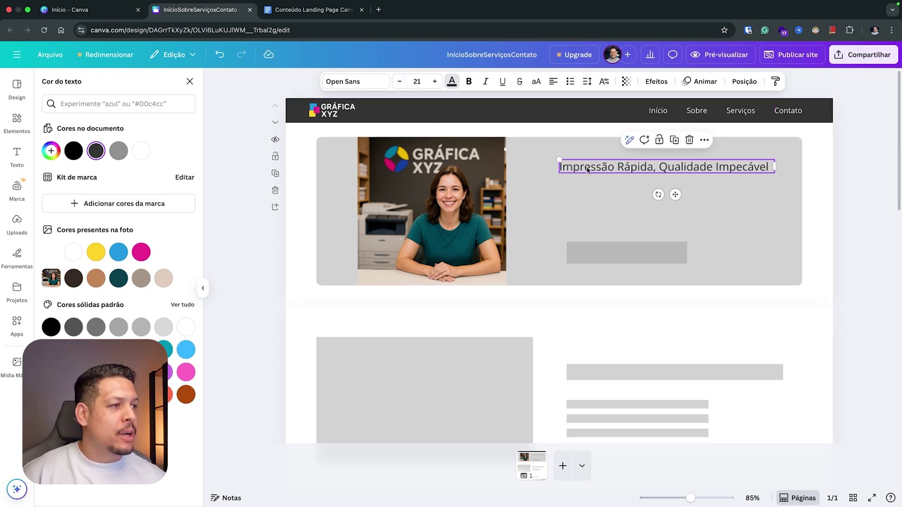
Duplicate the headline below itself and replace the copy's text with the "Tudo o que você precisa em impressão..." sentence from the Google Docs document.
key("super+d")
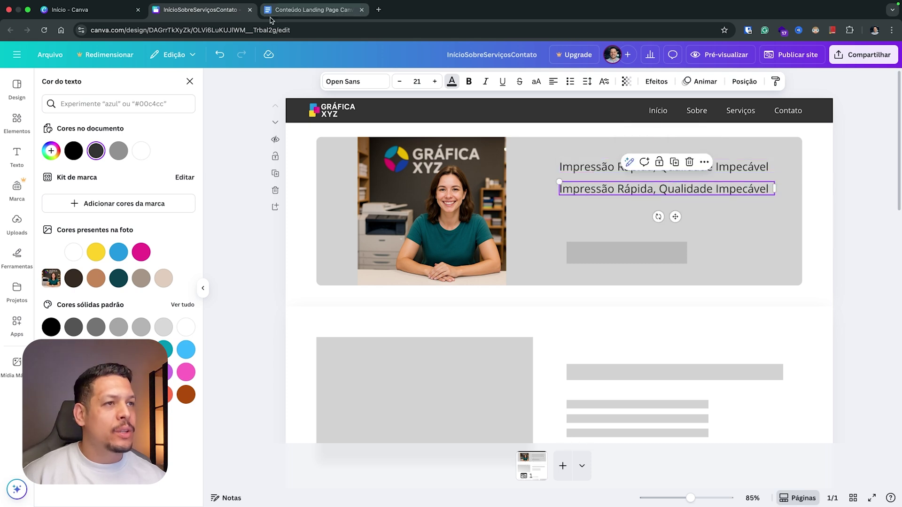
left_click(284, 12)
left_click_drag(355, 181, 307, 172)
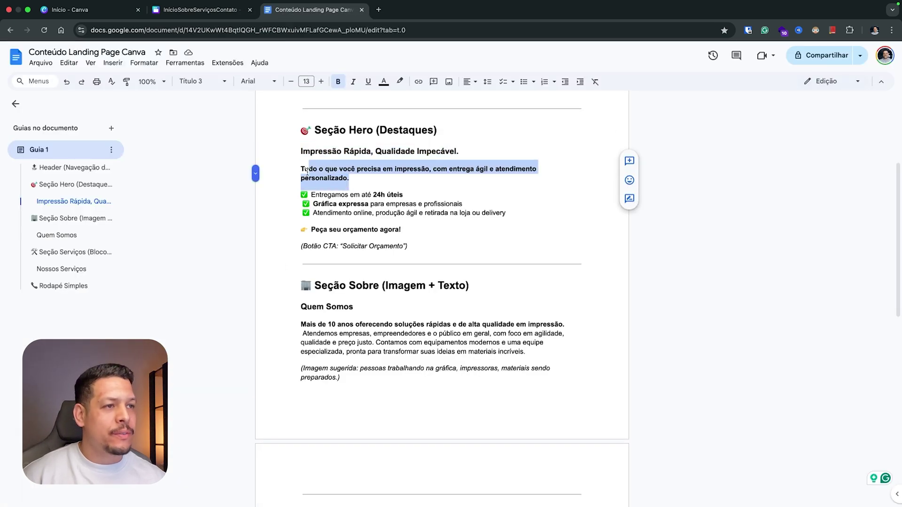
left_click(232, 11)
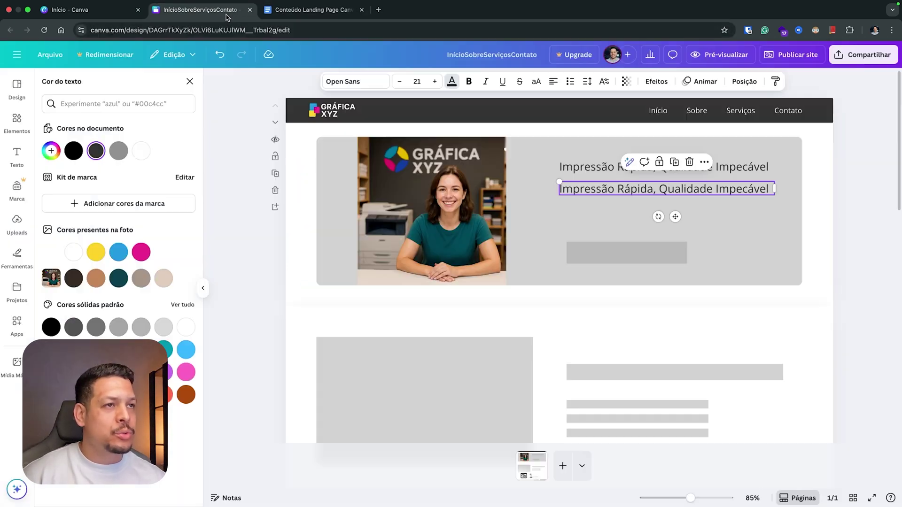
type("Tudo o que você precisa em impressão, com entrega ágil e atendimento personalizado.")
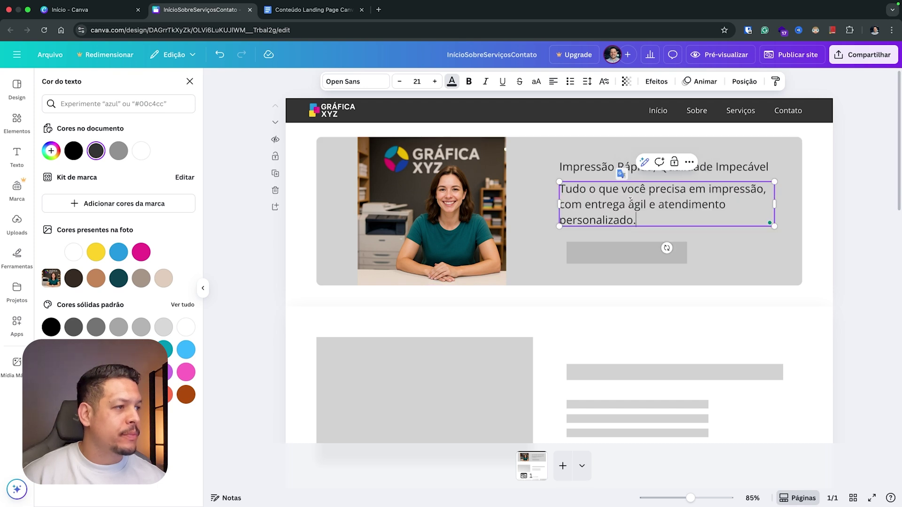
key("Escape")
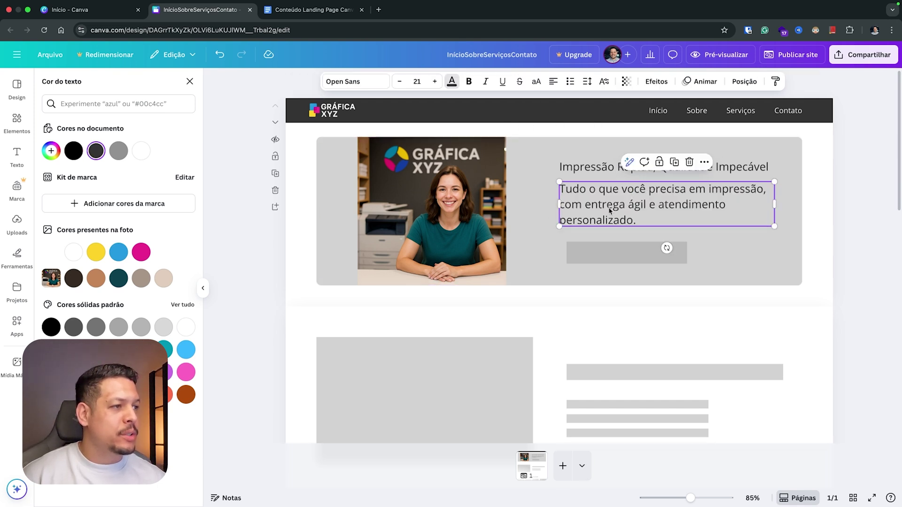
Set the hero subheading's font size to 15.
left_click(400, 82)
left_click(400, 82)
left_click(400, 82)
left_click(400, 81)
left_click(400, 81)
left_click(400, 82)
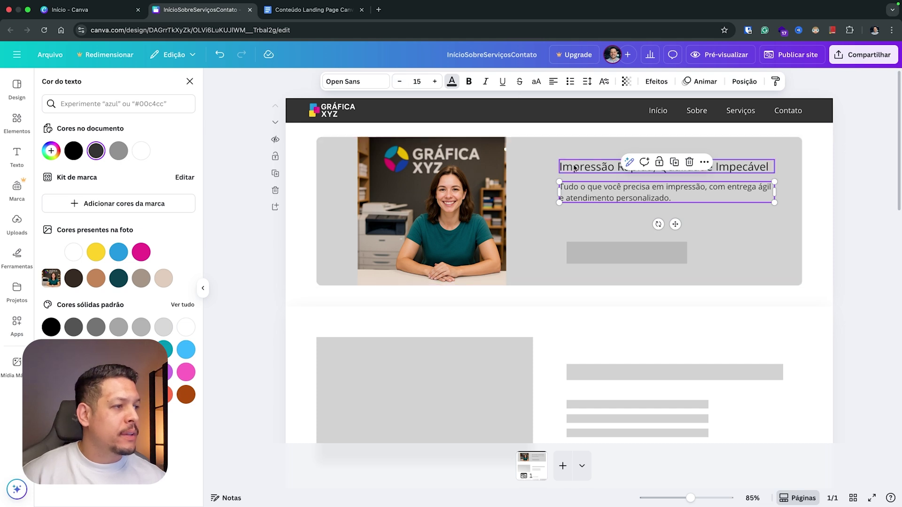
Duplicate the subheading below itself and replace its text with the three hero benefit lines from the Google Docs content document.
key("super+d")
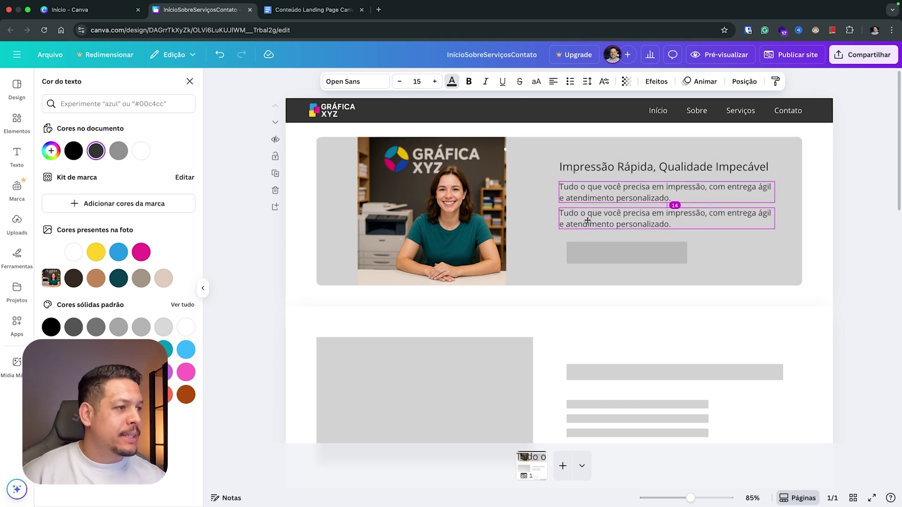
left_click(274, 17)
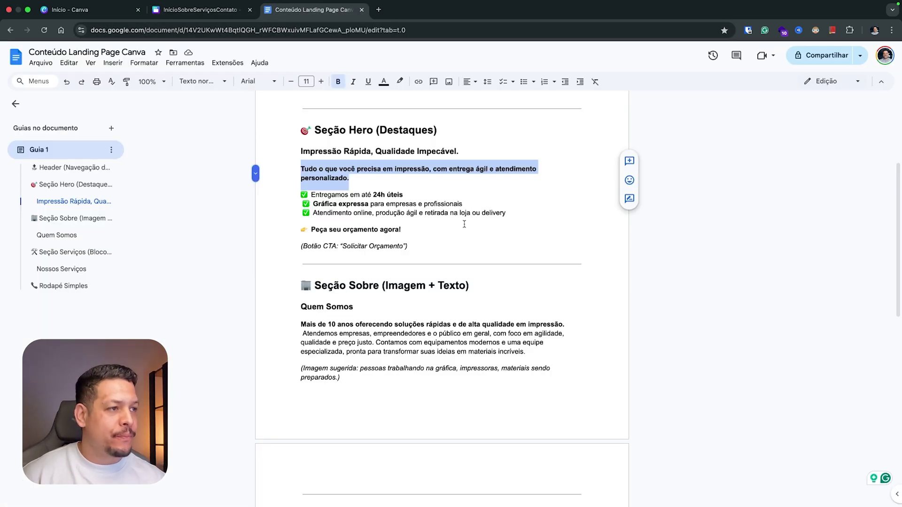
left_click_drag(510, 214, 295, 194)
key("ctrl+c")
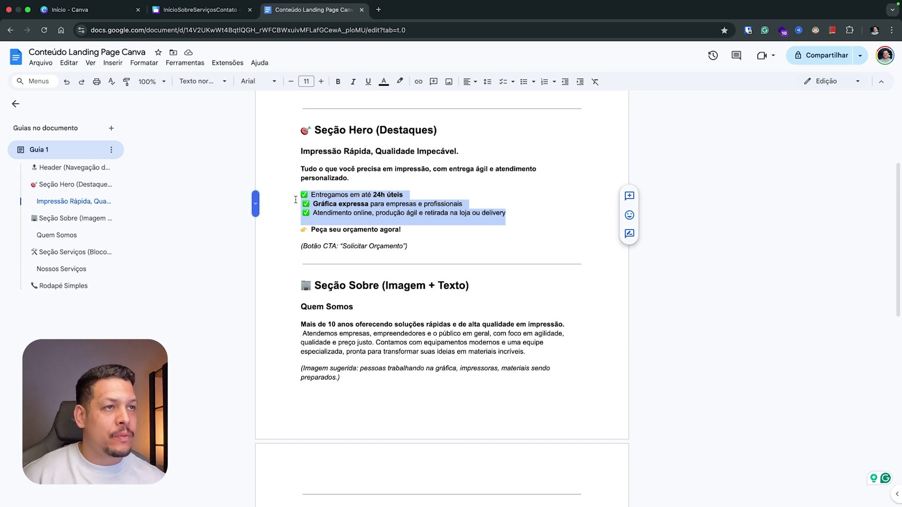
left_click(202, 9)
key("Return")
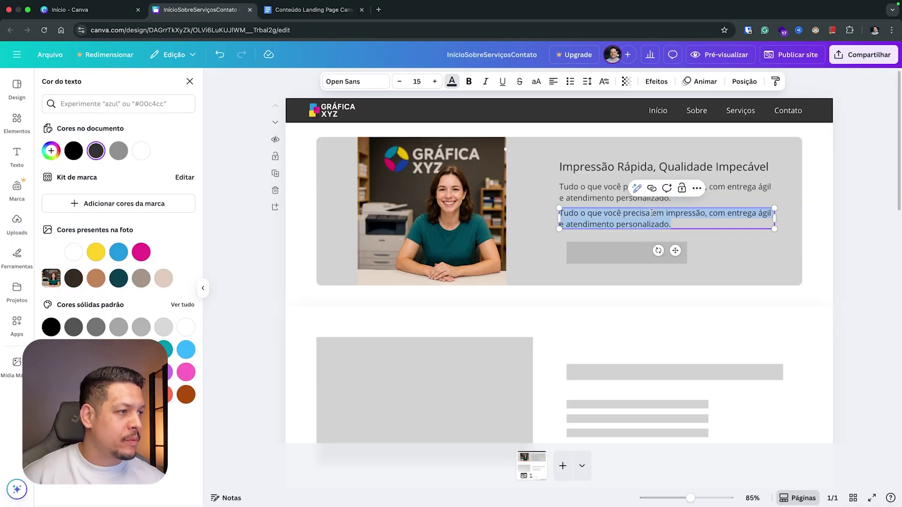
key("ctrl+v")
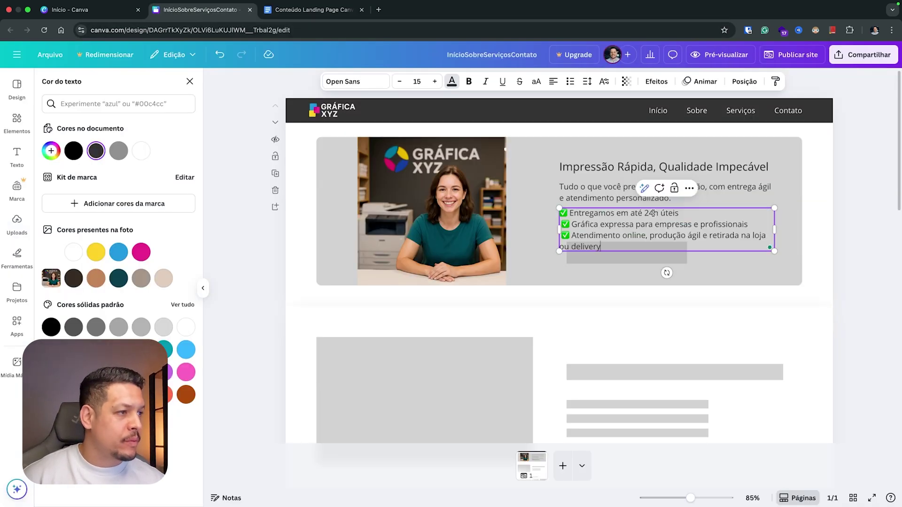
Remove the green check mark emojis from the start of the three benefit lines.
key("ctrl+a")
left_click(570, 215)
key("BackSpace")
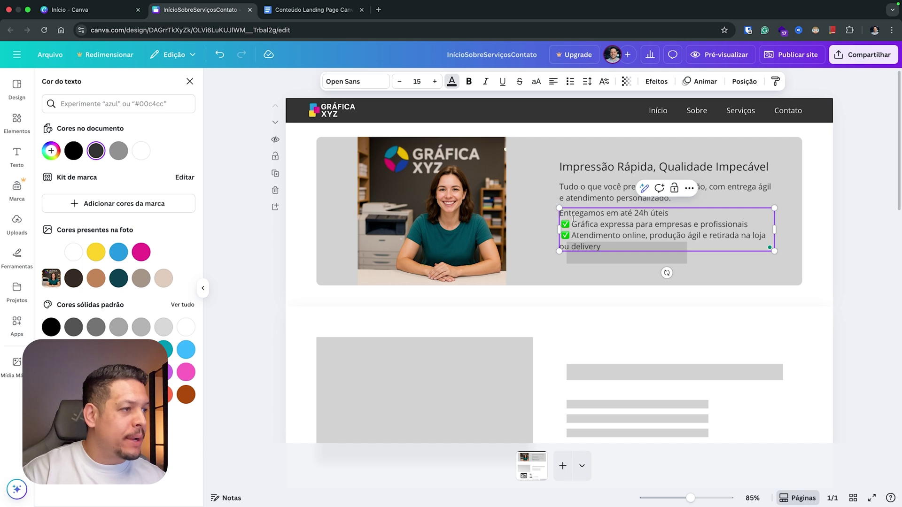
left_click(573, 229)
key("BackSpace")
left_click(572, 235)
key("BackSpace")
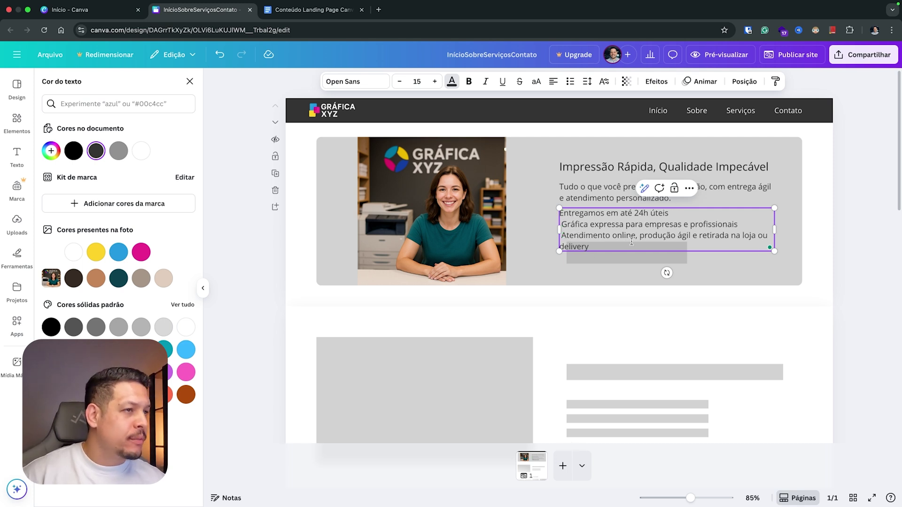
Set the three benefit lines to font size 12 and format them as a bulleted list.
key("ctrl+a")
left_click(399, 82)
left_click(399, 82)
left_click(399, 82)
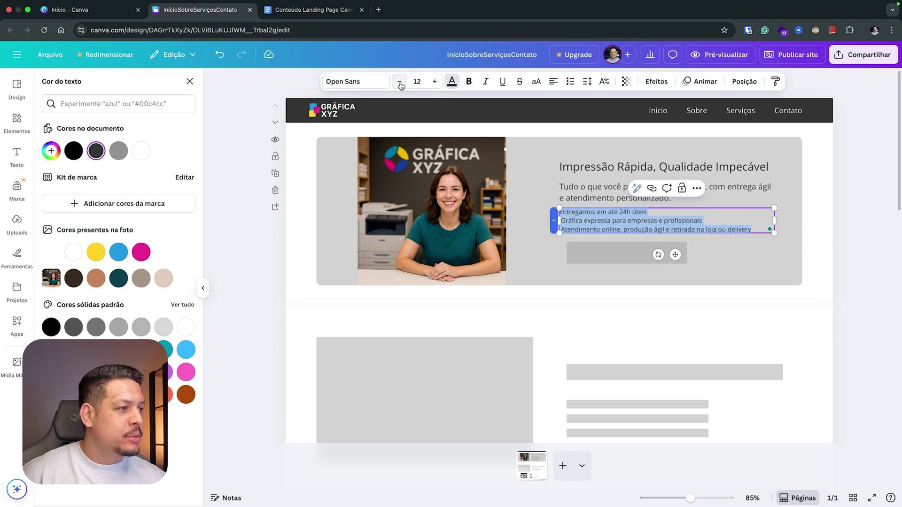
left_click(726, 237)
left_click(617, 221)
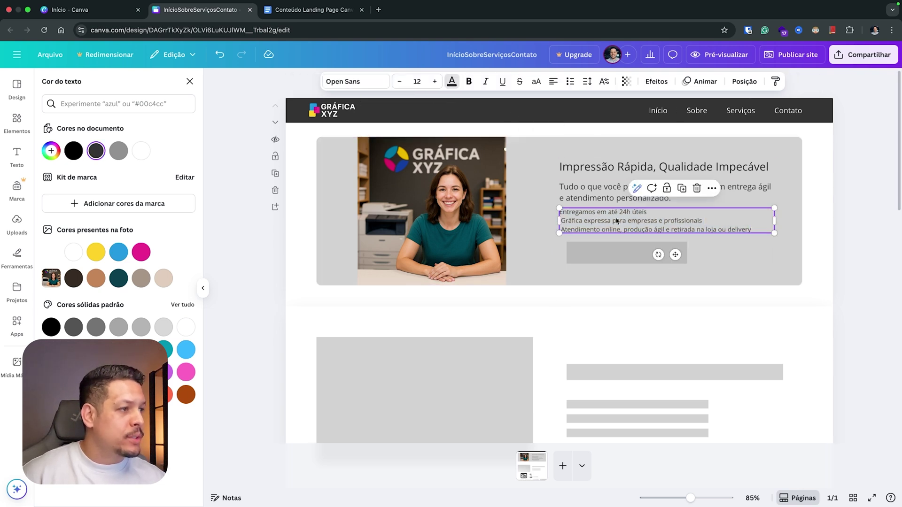
left_click(571, 83)
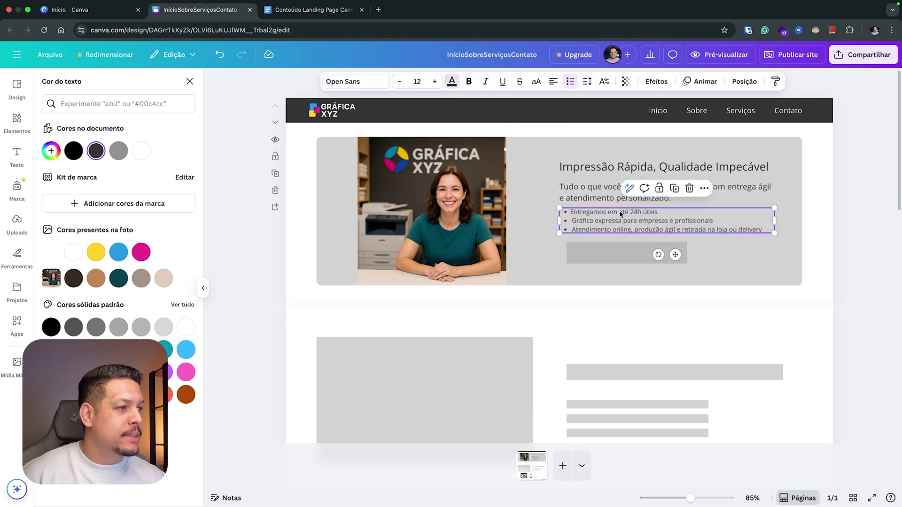
Remove the leading spaces in the bullet lines and align the grey button bar with the text's left edge.
double_click(587, 230)
left_click(606, 254)
left_click_drag(597, 258, 598, 258)
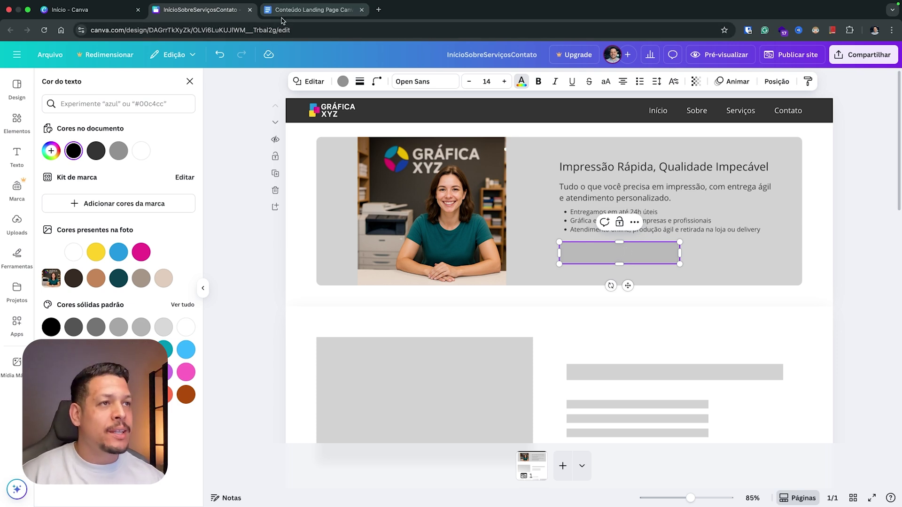
Copy "Peça seu orçamento agora!" from the Google Docs content document and paste it into the grey hero button bar in Canva.
left_click(293, 9)
left_click_drag(312, 229, 401, 231)
key("cmd+c")
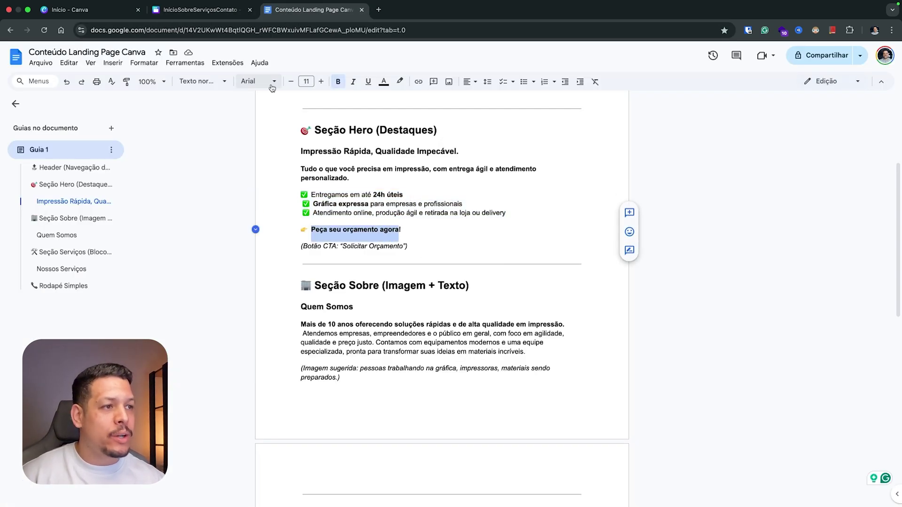
left_click(369, 230)
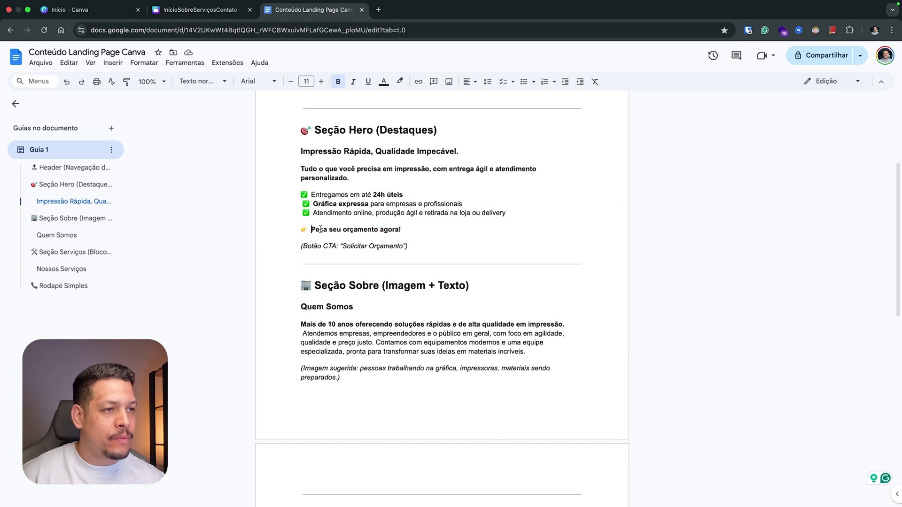
left_click_drag(312, 229, 387, 229)
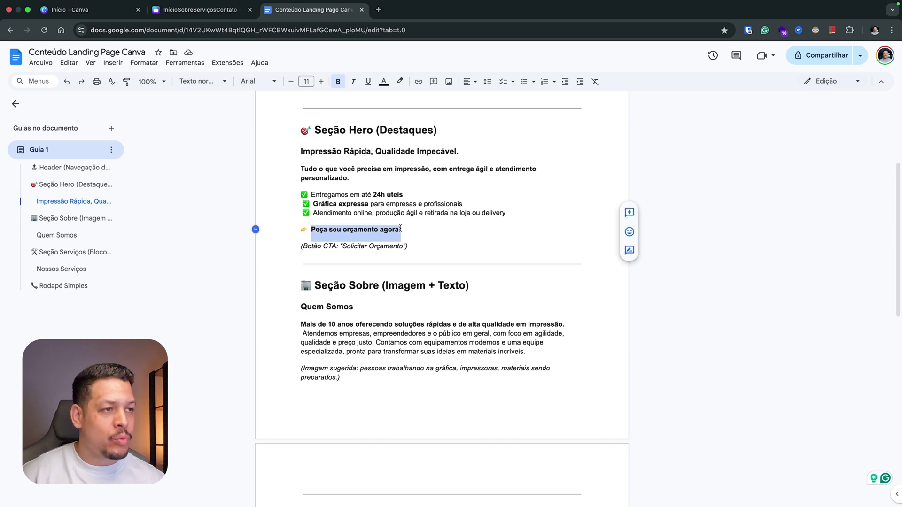
left_click(202, 10)
key("cmd+v")
left_click(691, 255)
left_click(662, 254)
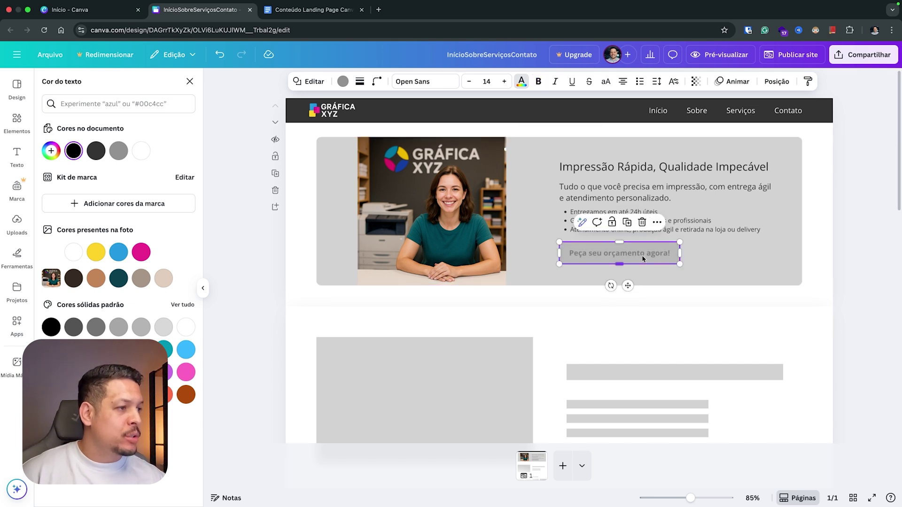
Set the hero button's transparency value to 100 and its corner rounding to 67.
left_click(696, 83)
left_click_drag(678, 124, 721, 121)
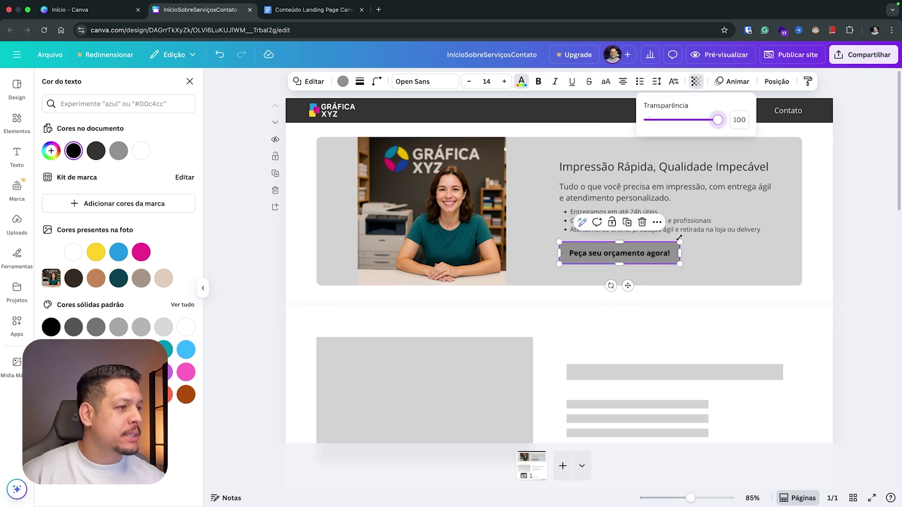
left_click(652, 252)
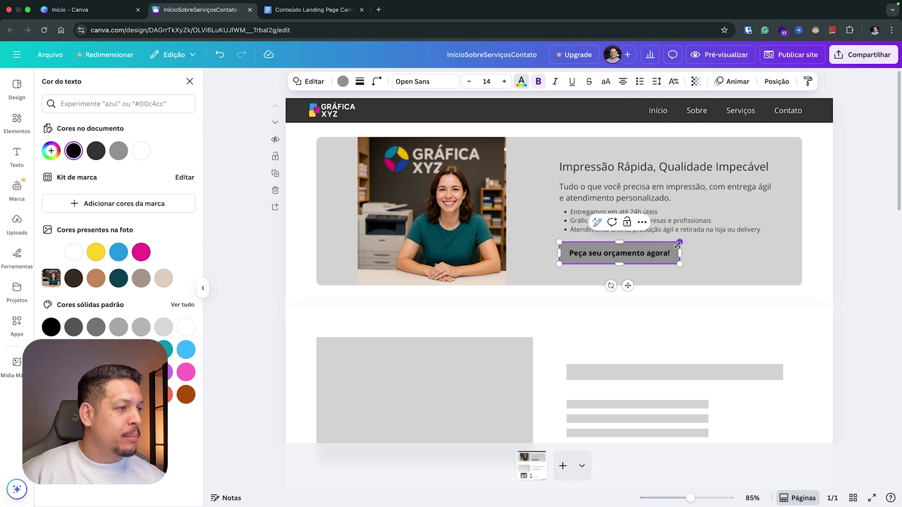
left_click(377, 81)
left_click_drag(329, 120, 376, 127)
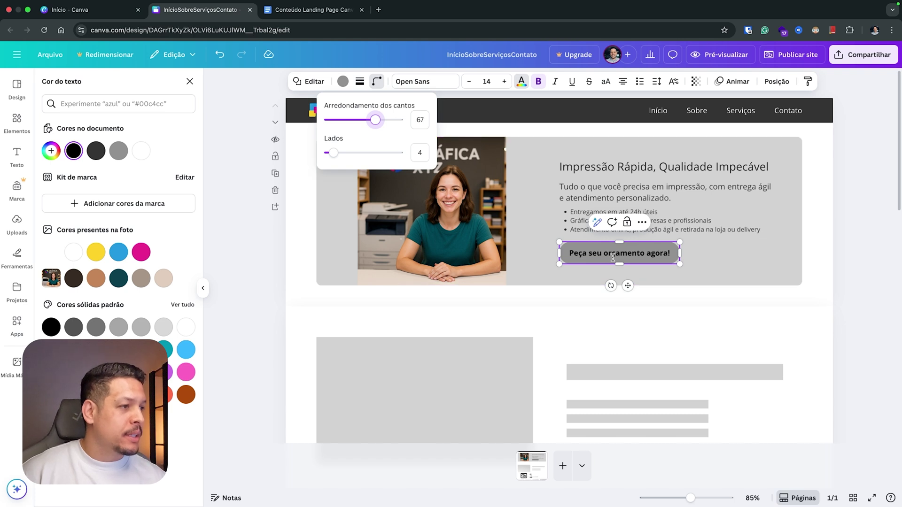
Change the hero button's fill colour to green.
left_click(656, 256)
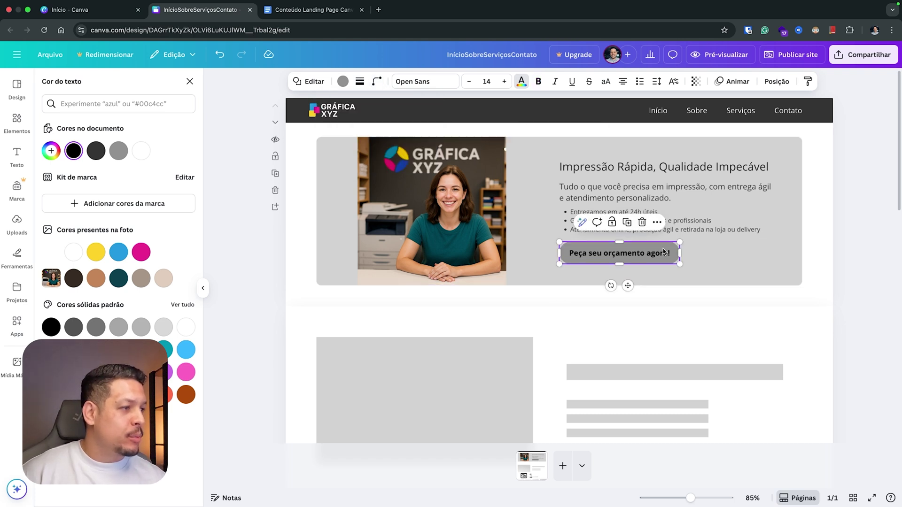
left_click(343, 82)
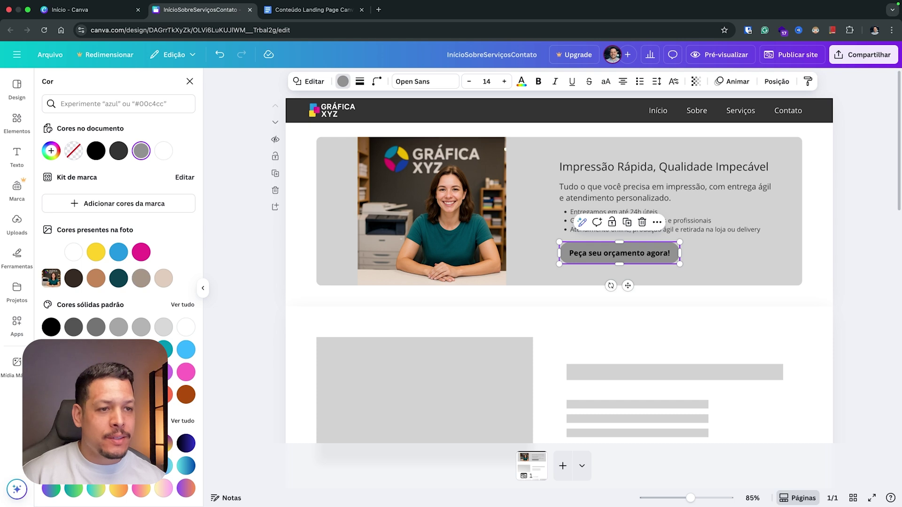
left_click(96, 350)
left_click(74, 349)
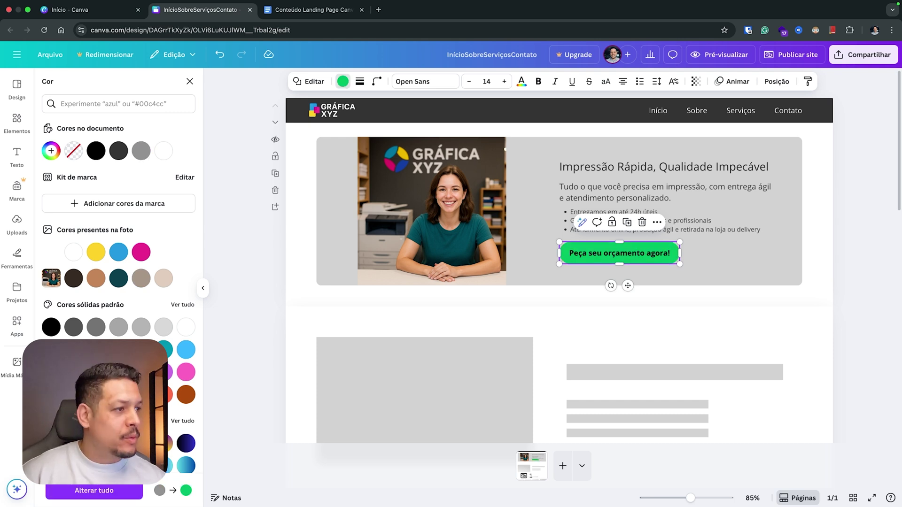
Change the hero button's text colour to white.
left_click(596, 253)
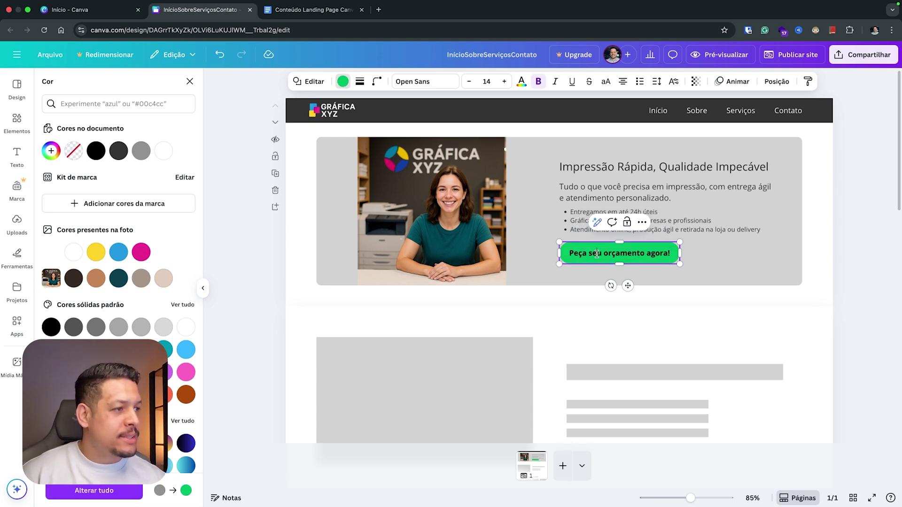
left_click(73, 253)
key("ctrl+z")
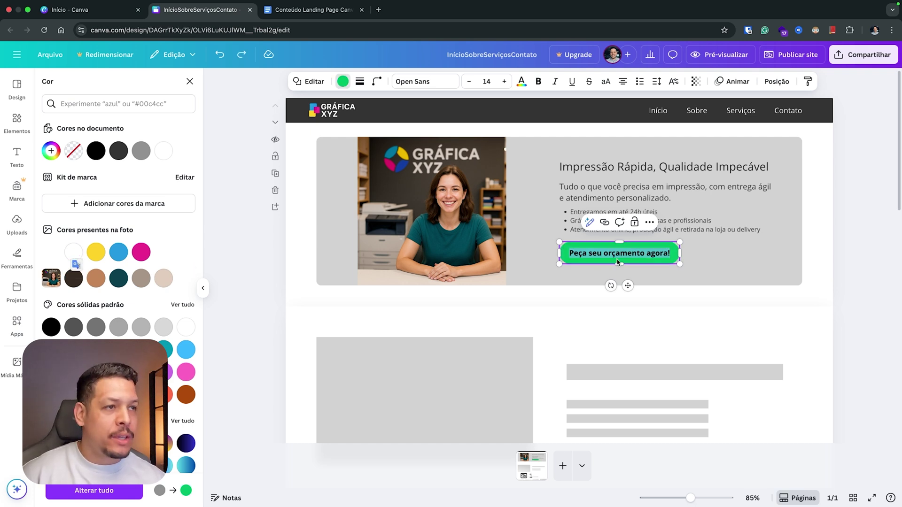
left_click(521, 82)
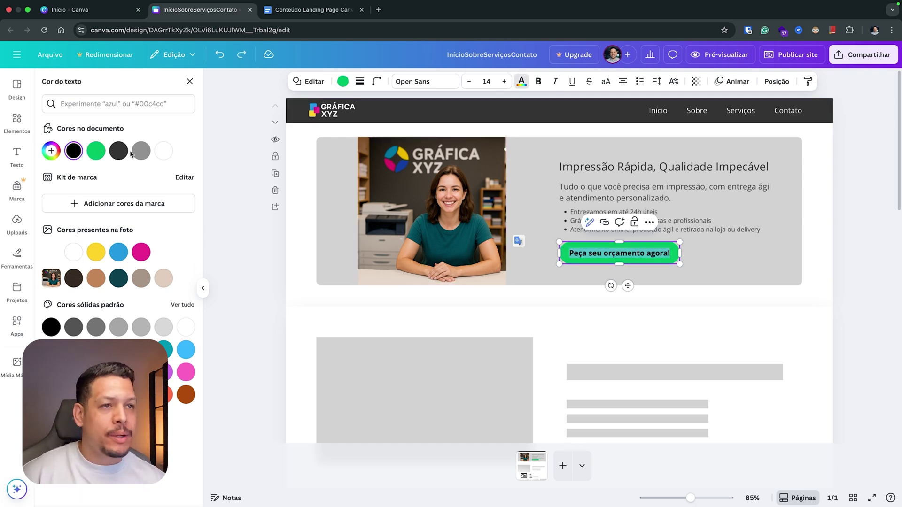
left_click(164, 151)
left_click(721, 254)
left_click(612, 257)
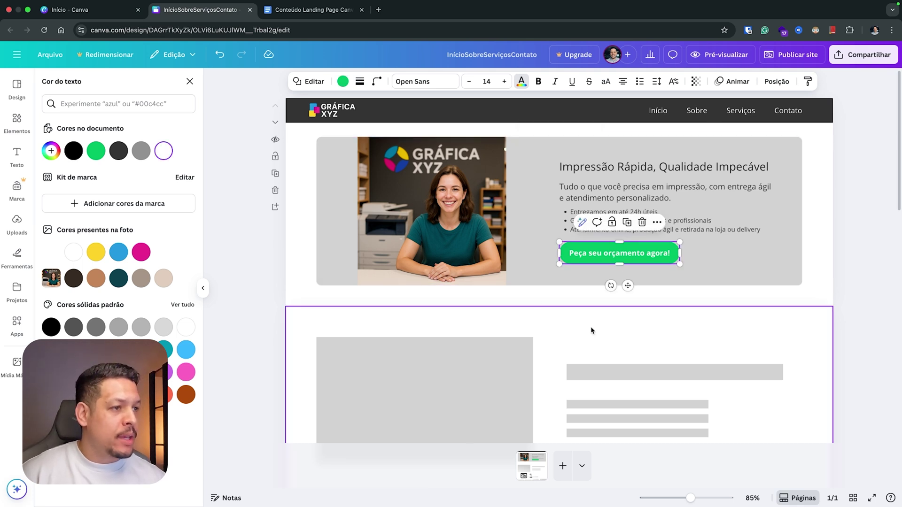
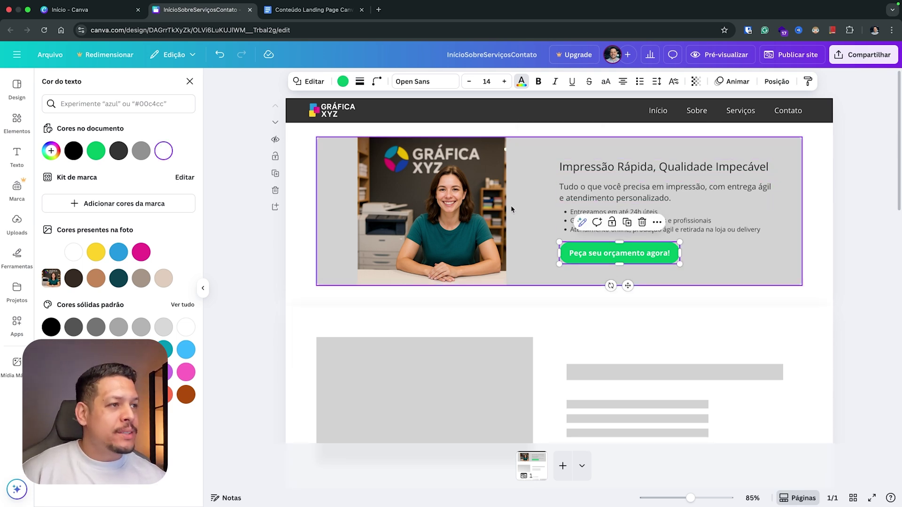
Extend the hero section downward and stretch its grey background box to make it taller.
left_click(500, 135)
left_click_drag(563, 304, 562, 338)
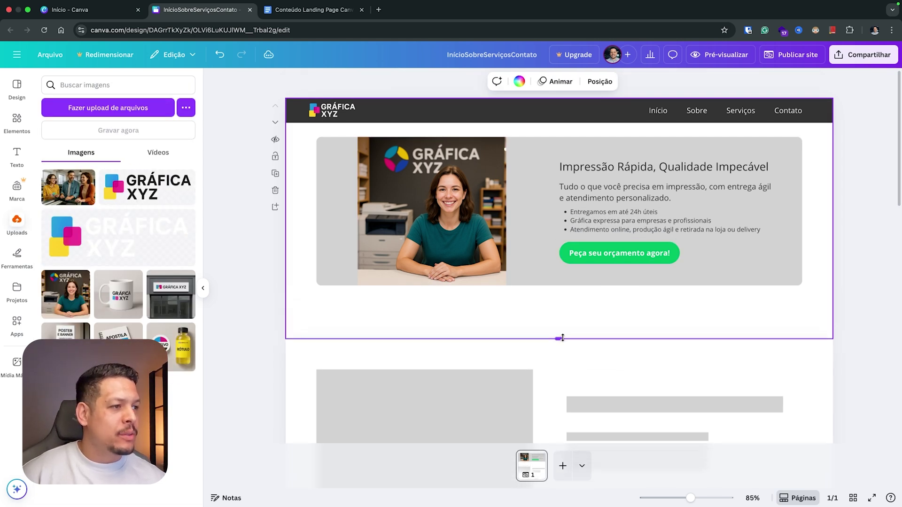
left_click(519, 277)
left_click_drag(558, 287, 559, 315)
Enlarge the hero photo to fit inside the grey box with an even margin and set its corner rounding to 10.
left_click(414, 278)
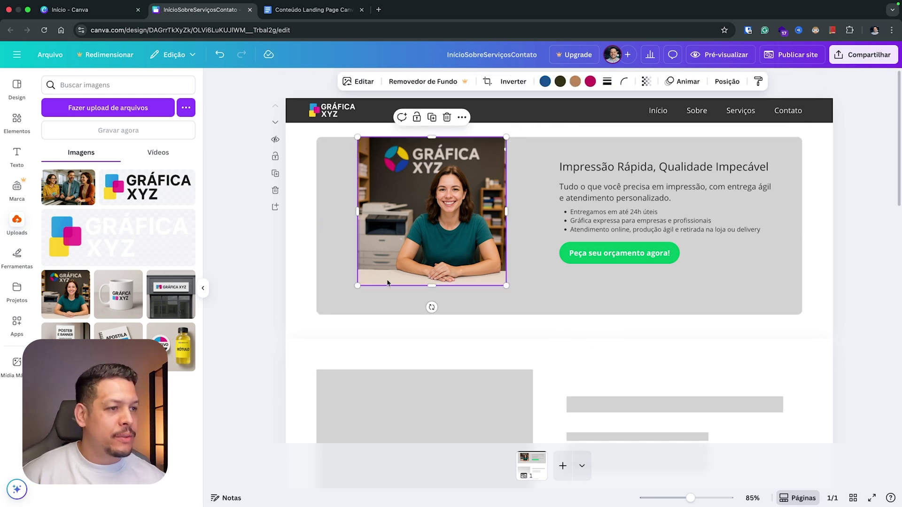
left_click_drag(358, 285, 329, 311)
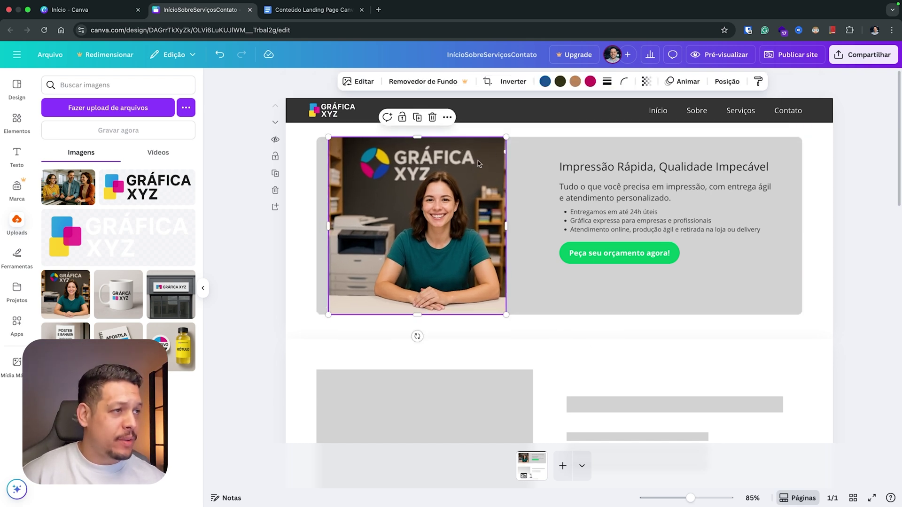
left_click_drag(504, 137, 497, 147)
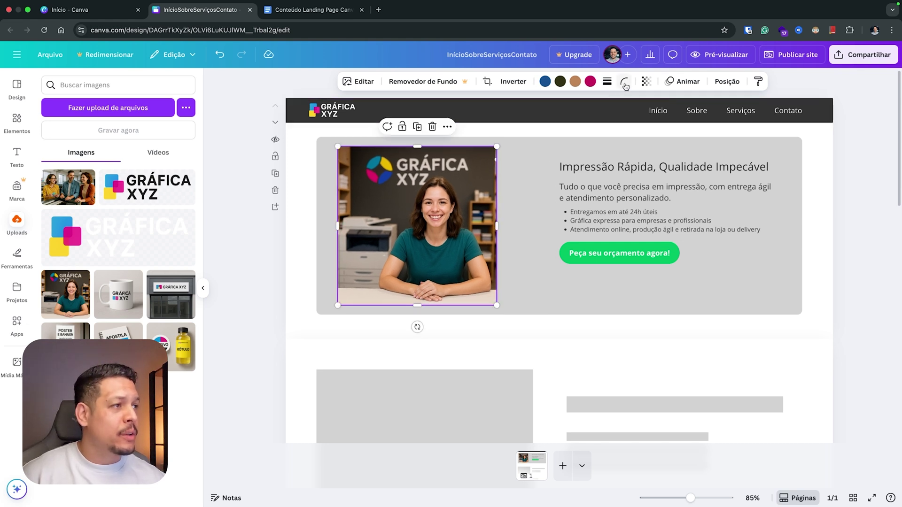
left_click(625, 82)
mouse_move(576, 120)
left_mouse_down()
mouse_move(593, 121)
mouse_move(582, 122)
left_mouse_up()
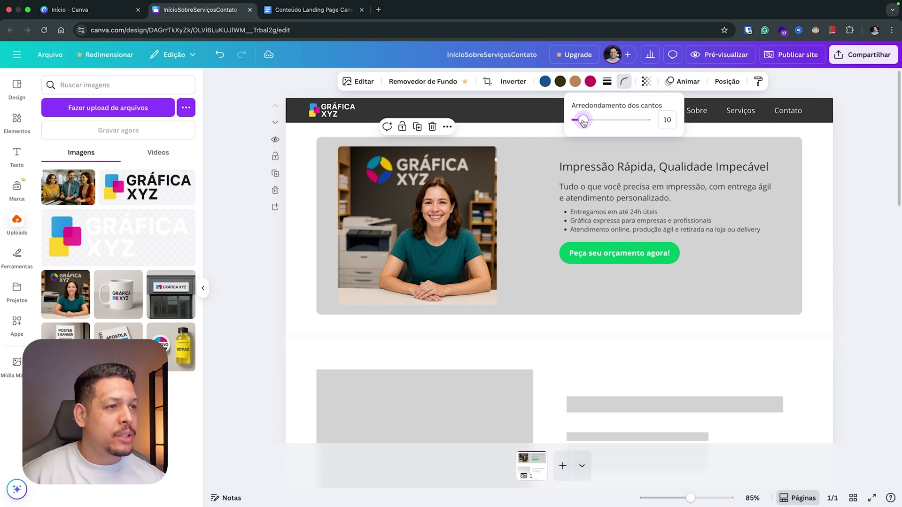
left_click(505, 206)
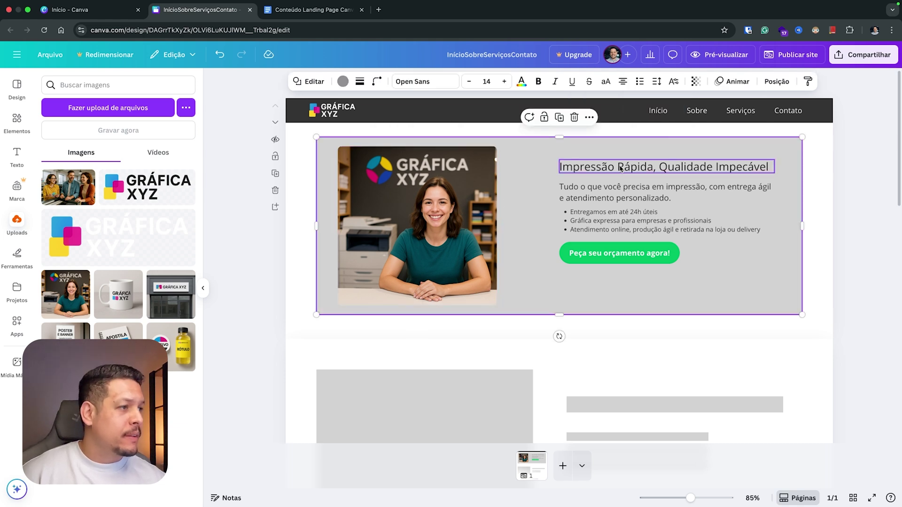
Move the hero heading, subheading, bullets and button together to centre them in the grey box, with extra space above the button.
left_click(620, 171)
left_click(620, 193, "shift")
left_click(622, 225, "shift")
left_click(623, 253, "shift")
left_click_drag(622, 254, 608, 233)
left_click(632, 267)
left_click_drag(632, 267, 635, 267)
Even out the hero text spacing by nudging the subheading up and the bullet list and button slightly down.
left_click(608, 202)
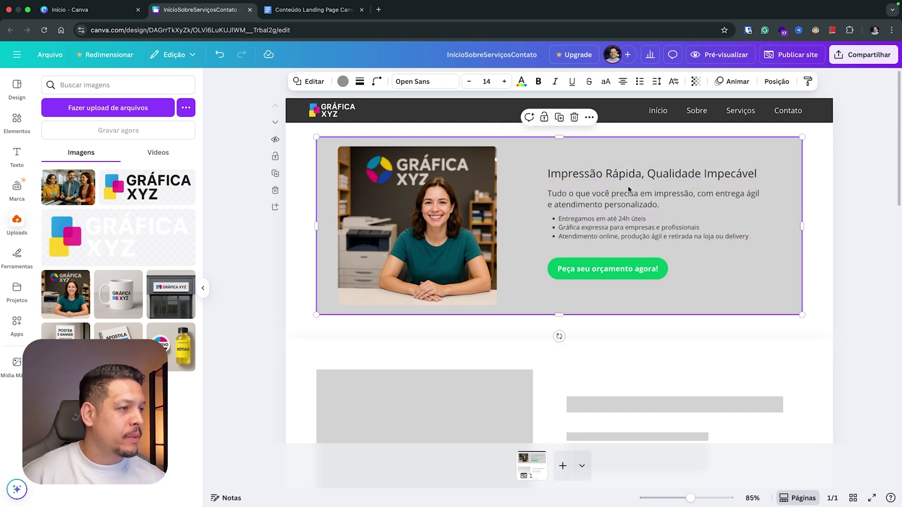
left_click(608, 202)
left_click_drag(608, 202, 608, 237)
left_click(611, 229)
left_click(614, 273)
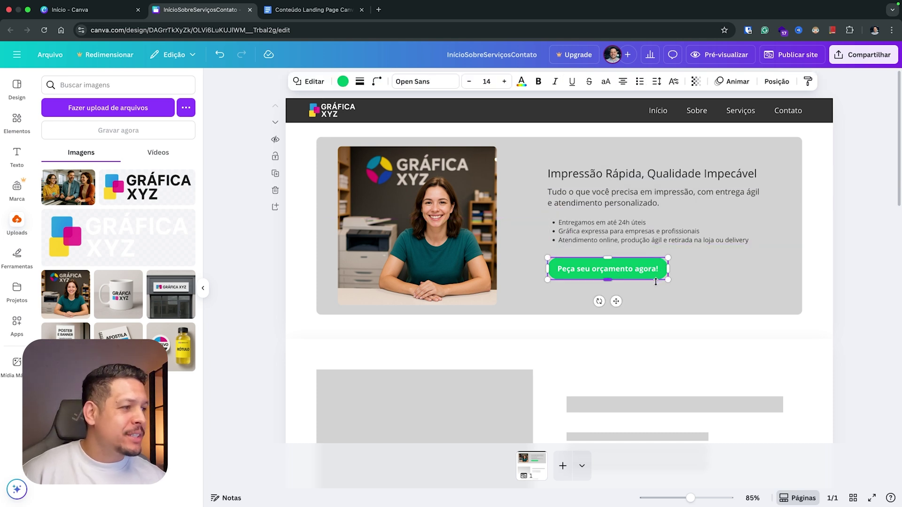
left_click_drag(668, 281, 632, 275)
key("ctrl+z")
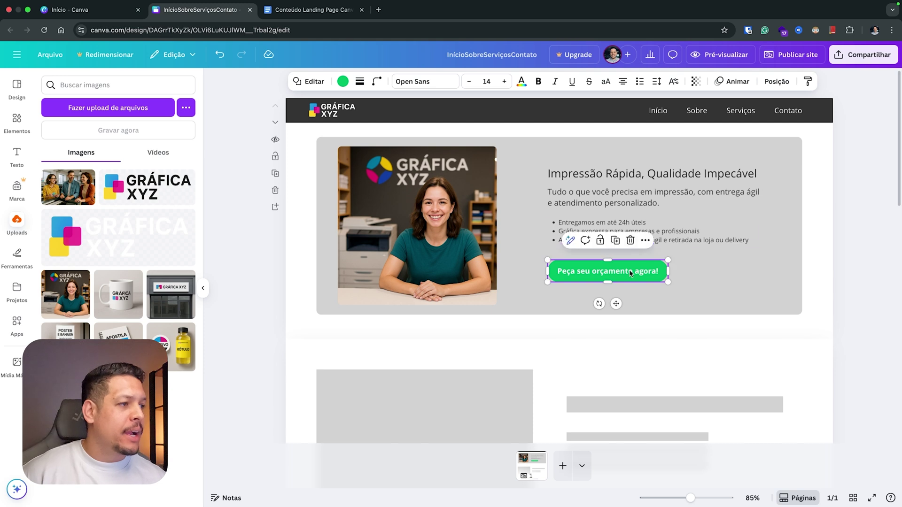
left_click(757, 135)
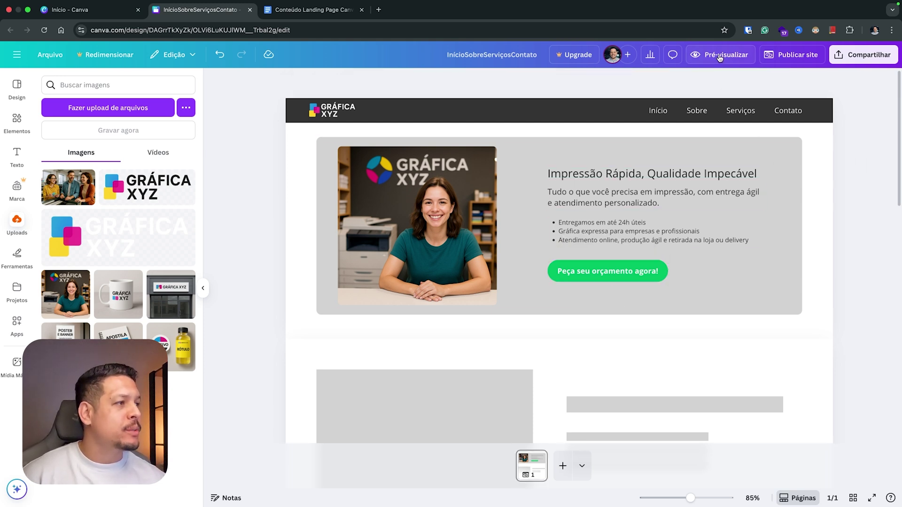
Preview the site in desktop and mobile layouts to check the hero section, and return to the editor.
left_click(718, 54)
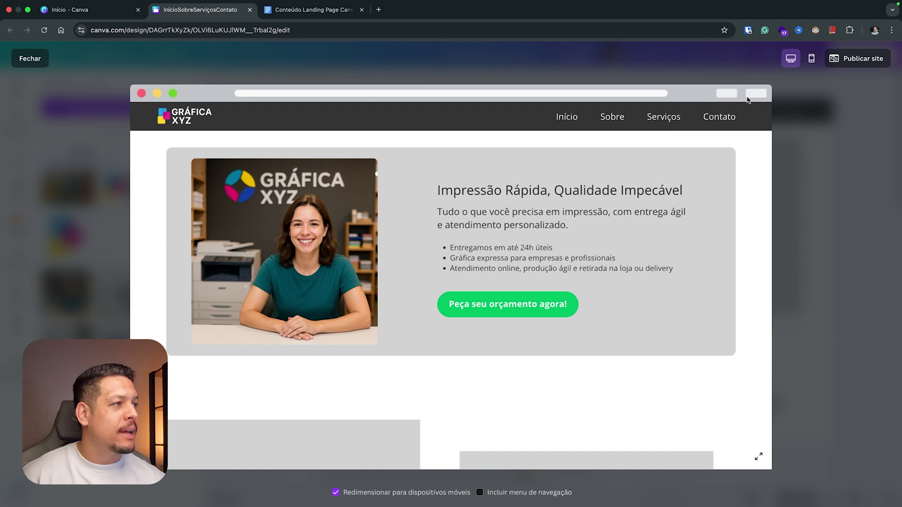
left_click(812, 59)
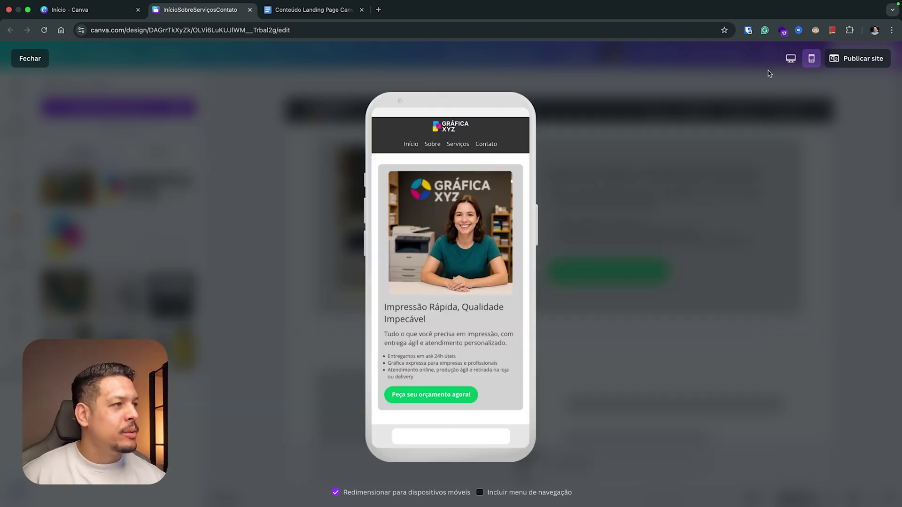
left_click(792, 58)
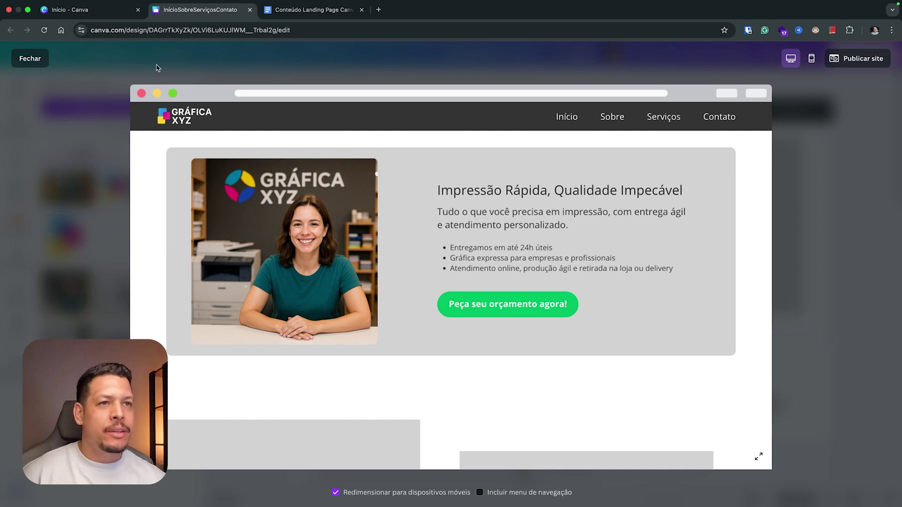
left_click(31, 60)
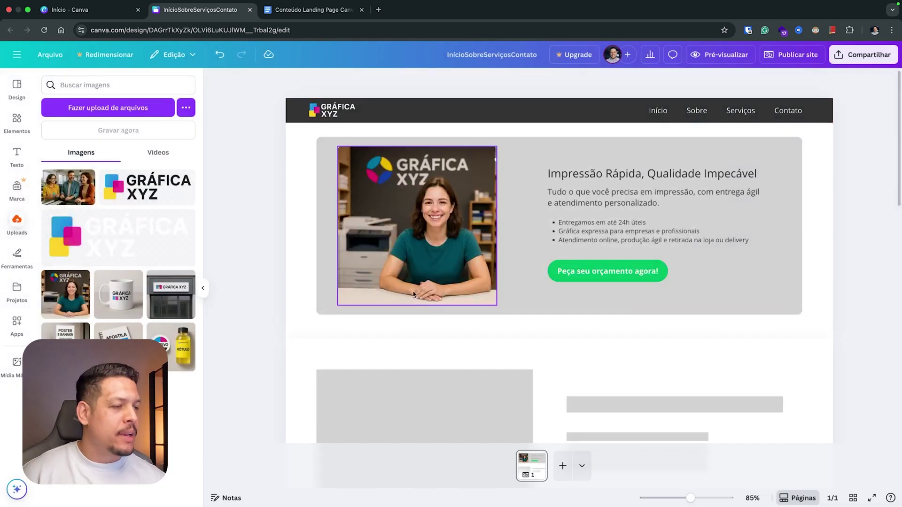
Set the hero background box's transparency value to 100 and fill it with the black-to-grey gradient.
left_click(514, 249)
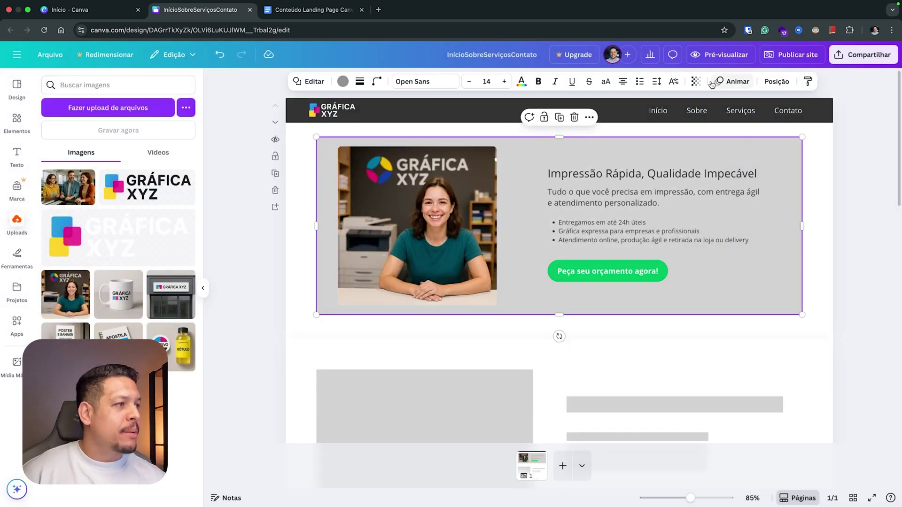
left_click(695, 81)
left_click_drag(677, 119, 718, 120)
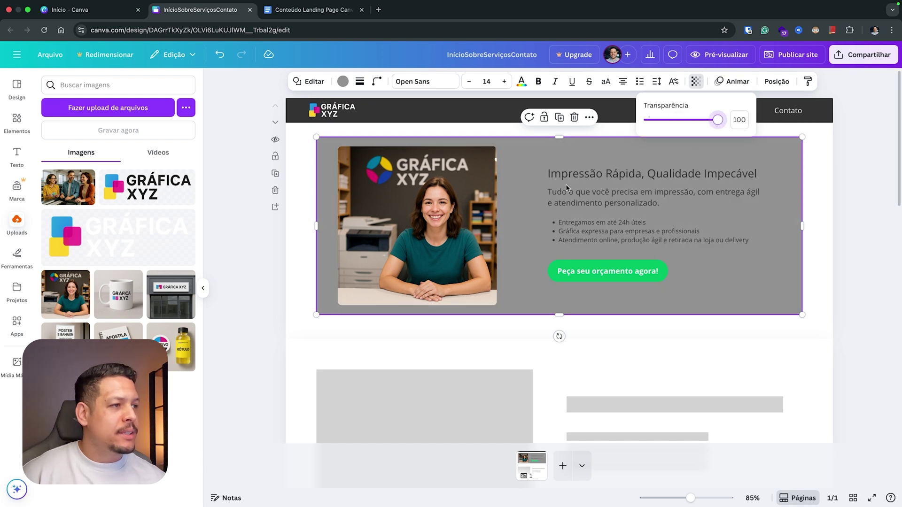
left_click(343, 82)
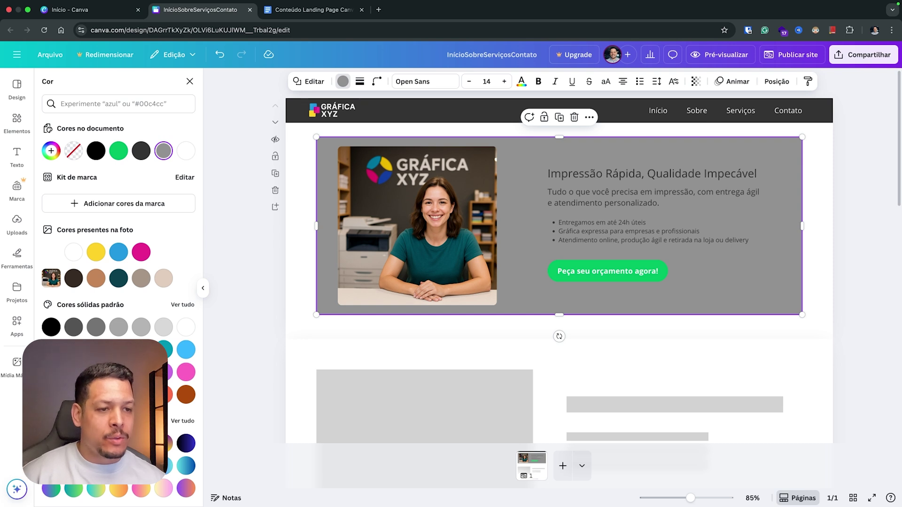
left_click(164, 466)
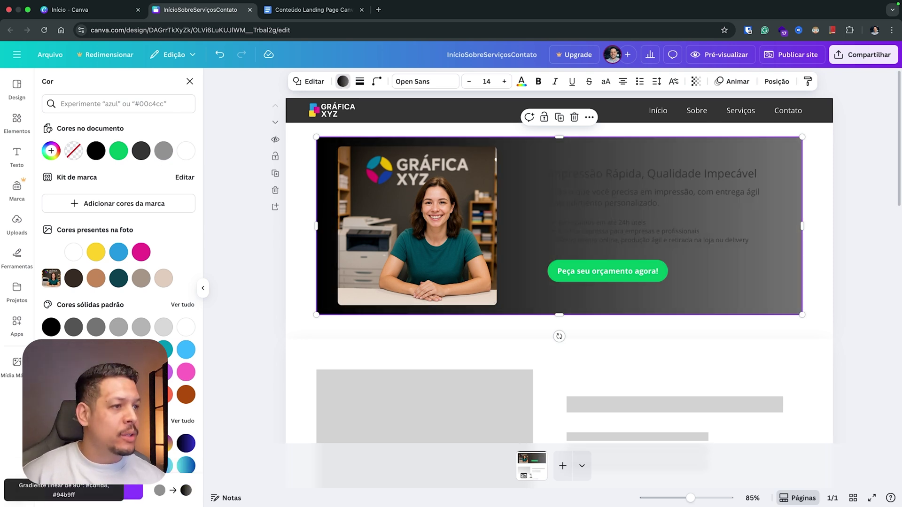
Change the text colour of the hero heading, subheading and bullet list to white.
left_click(661, 178)
left_click(620, 203, "shift")
left_click(598, 225, "shift")
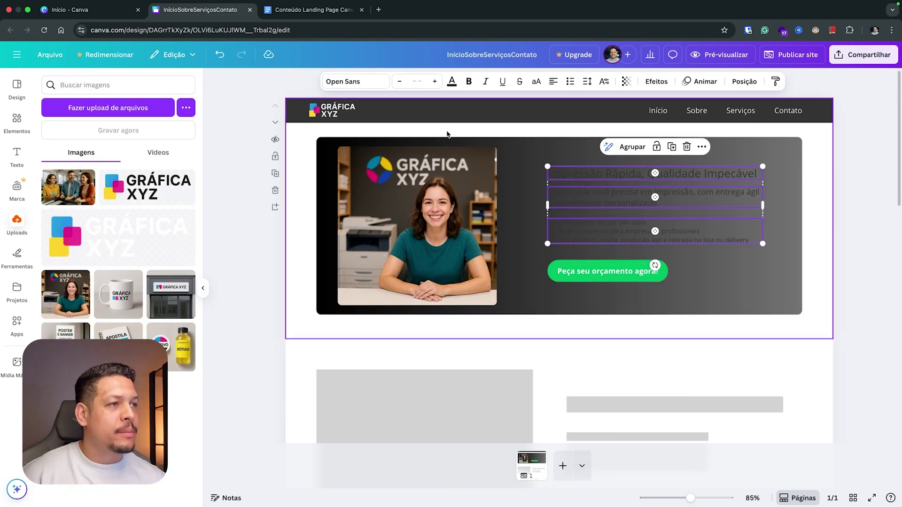
left_click(452, 83)
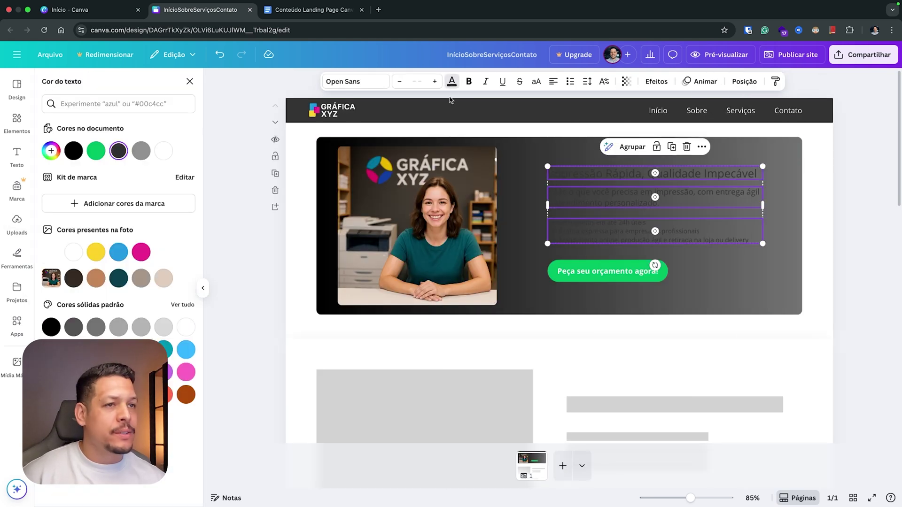
left_click(163, 151)
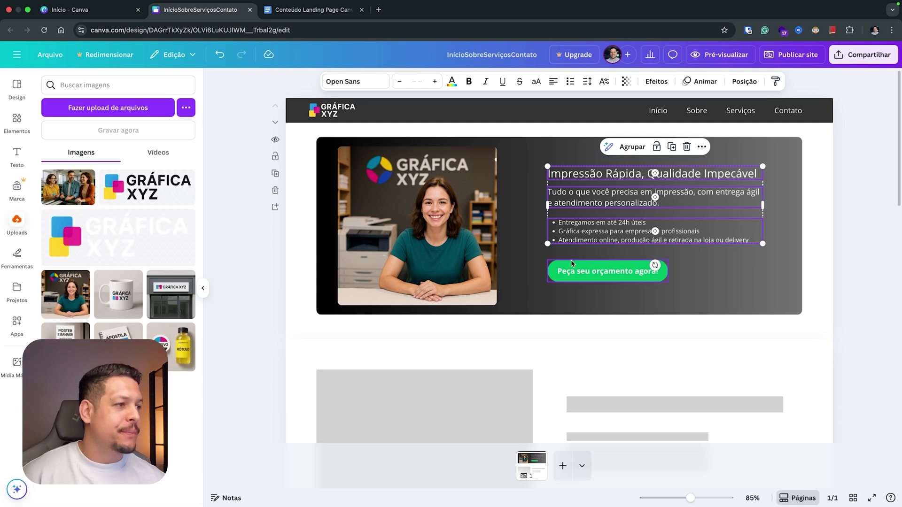
Move the hero heading, subheading, bullets and button together slightly down inside the gradient box.
left_click(608, 274, "shift")
left_click_drag(607, 232, 639, 236)
left_click(844, 217)
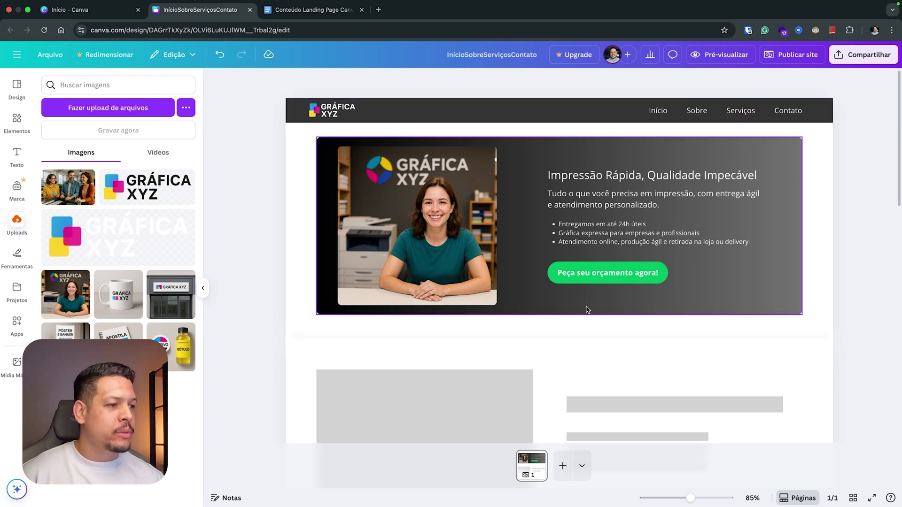
Set the background colour of the section below the hero to light grey.
scroll(540, 273, "down", 5)
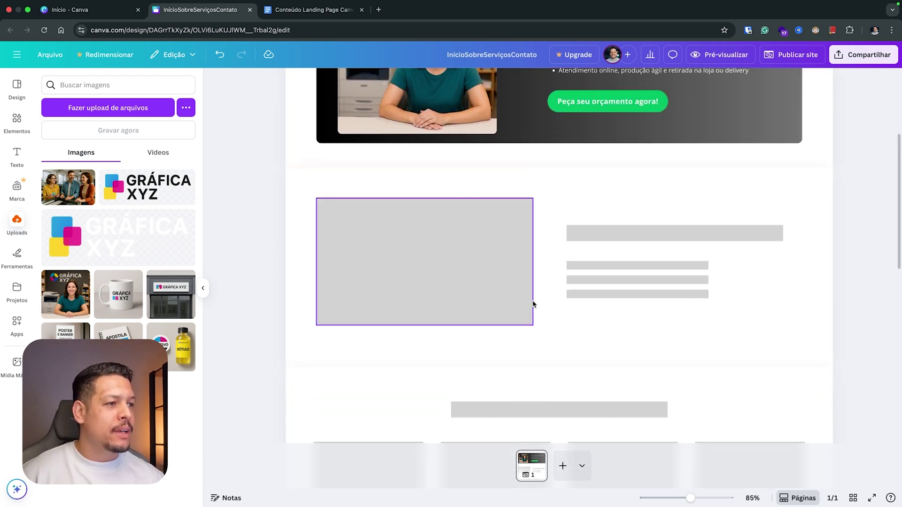
left_click(543, 217)
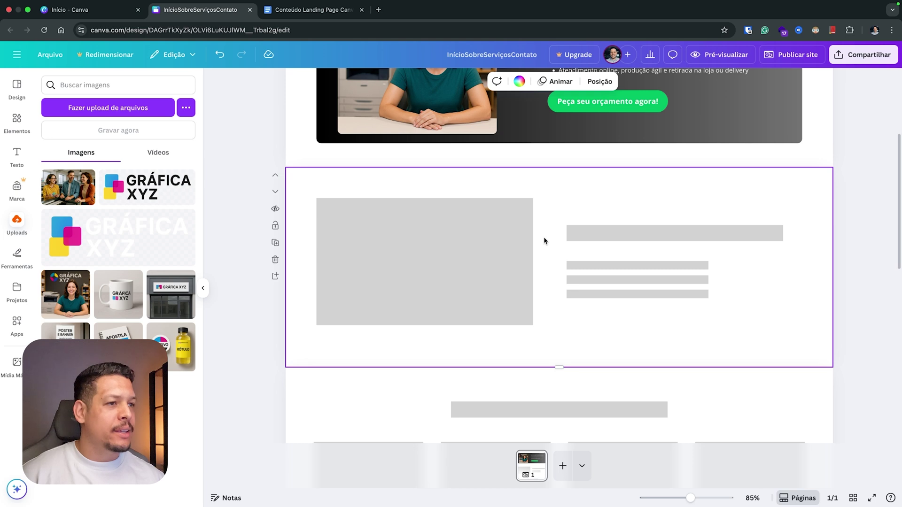
scroll(614, 235, "up", 4)
scroll(499, 318, "down", 3)
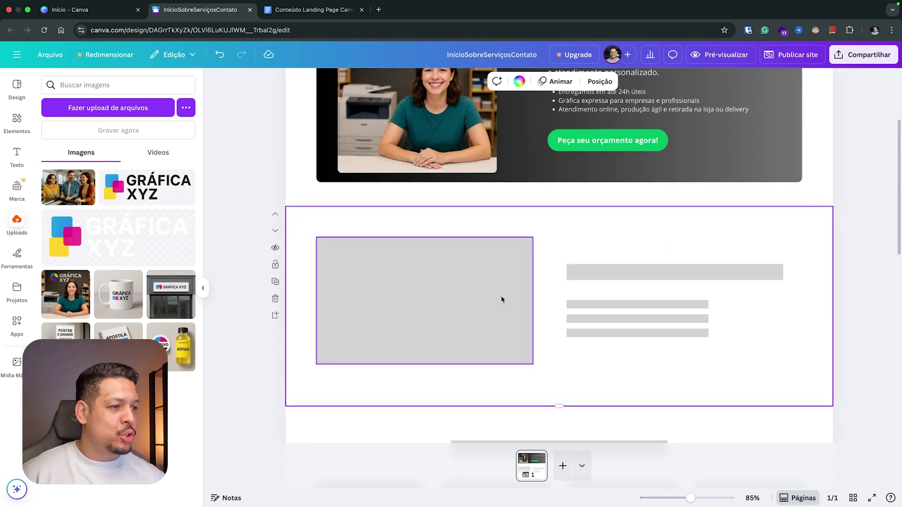
scroll(508, 291, "down", 1)
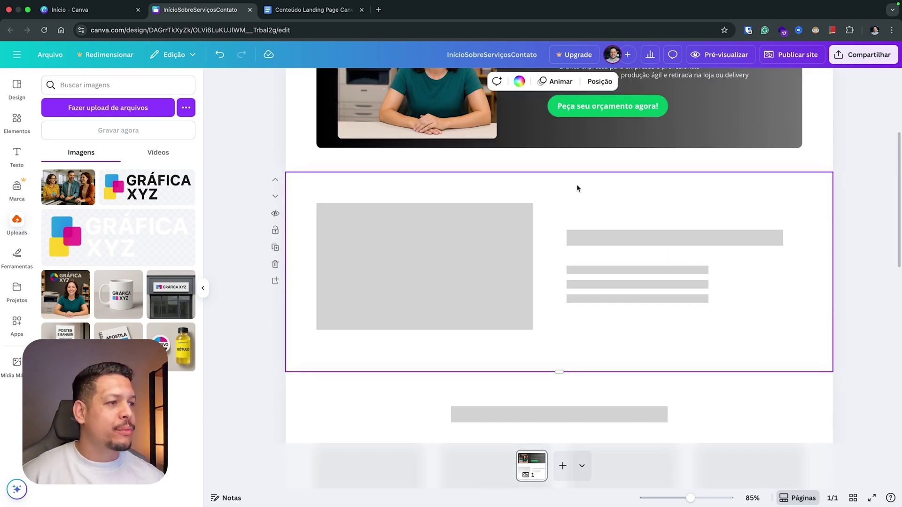
scroll(579, 211, "up", 5)
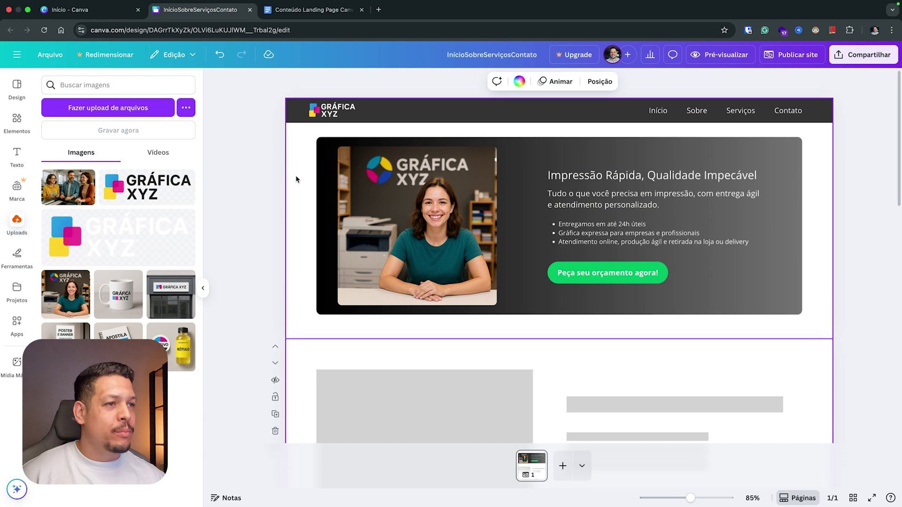
scroll(588, 226, "down", 4)
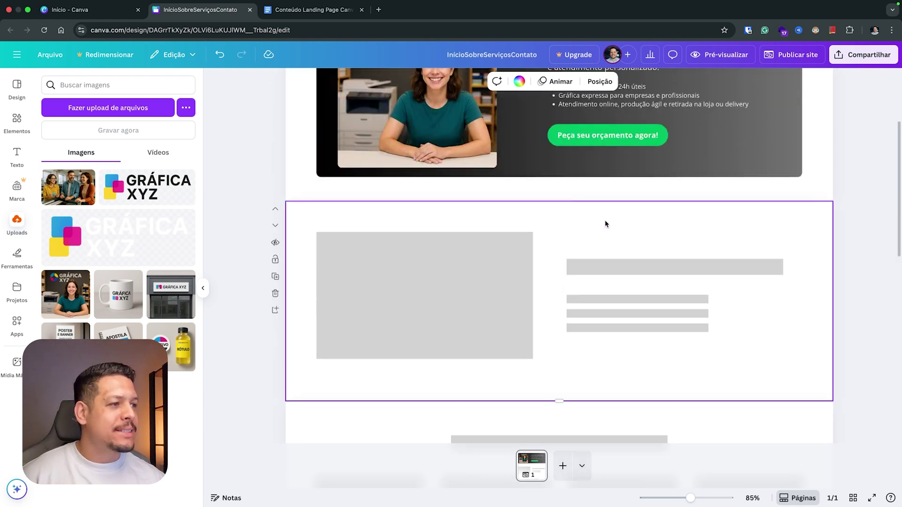
scroll(595, 211, "down", 2)
scroll(568, 188, "up", 5)
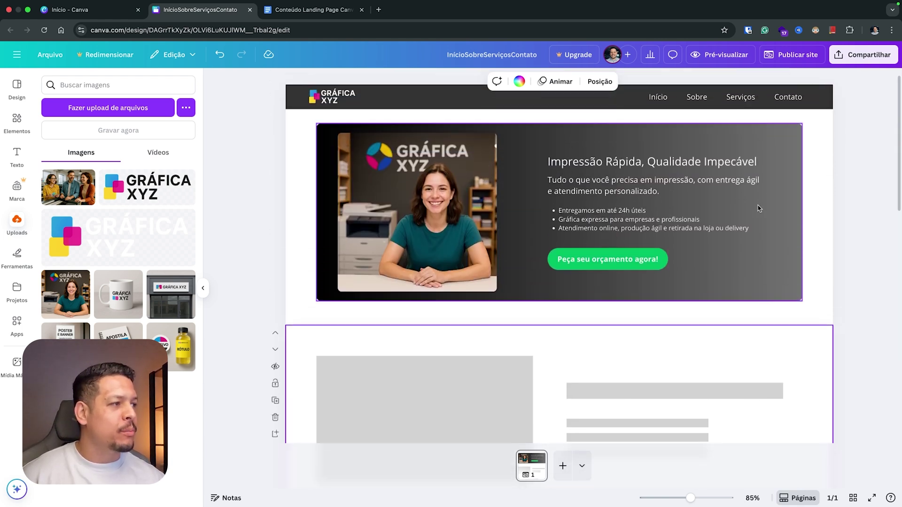
scroll(592, 149, "down", 4)
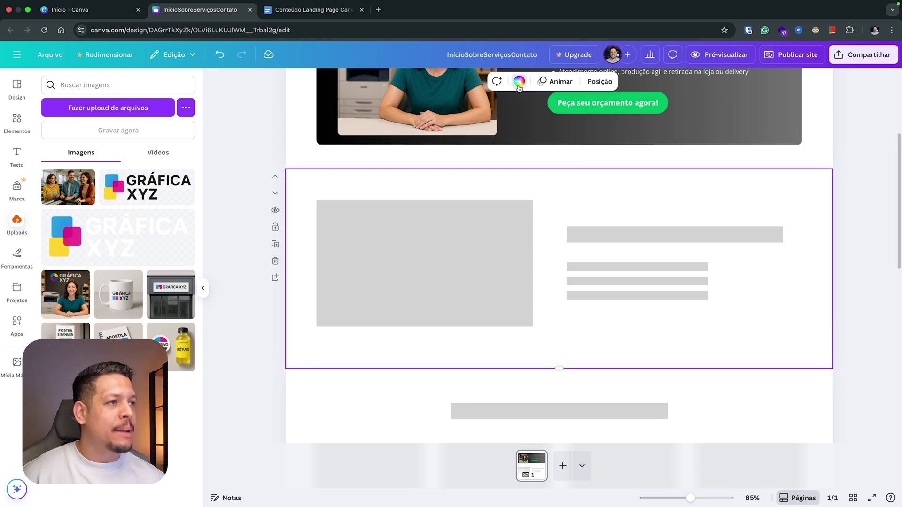
left_click(519, 81)
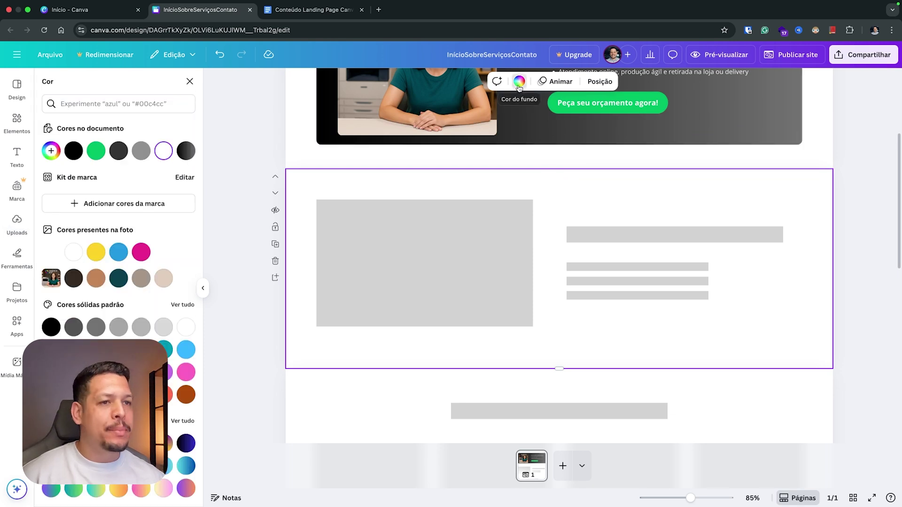
left_click(162, 326)
left_click(261, 232)
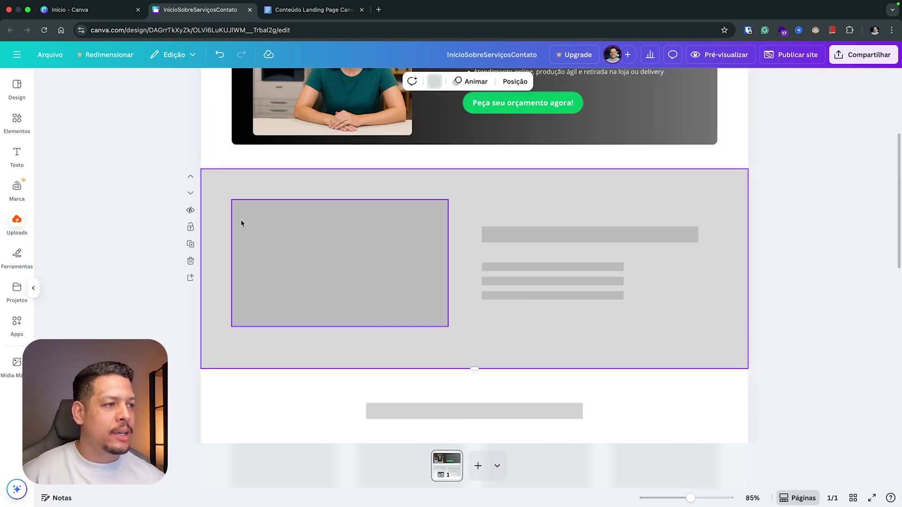
Place the uploaded photo of three people in the grey section, replacing the grey image placeholder at its left side.
left_click(242, 222)
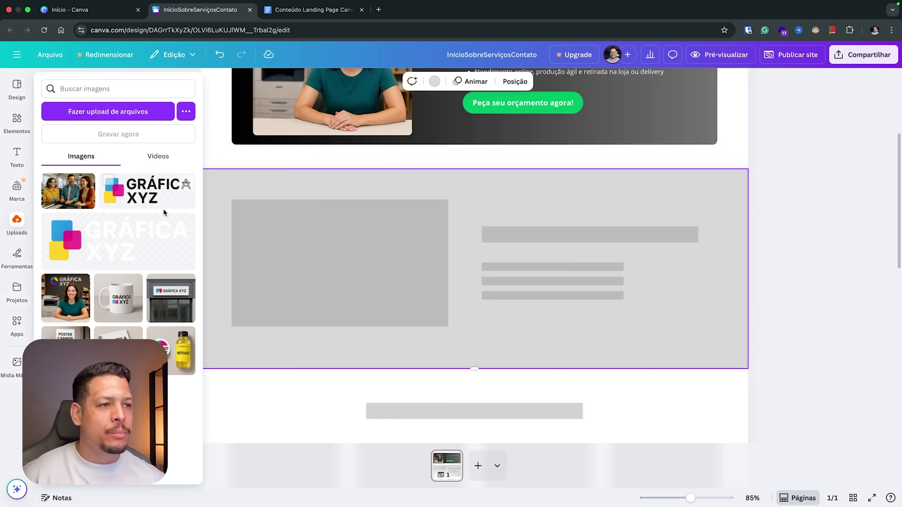
left_click_drag(243, 244, 298, 262)
left_click(250, 247)
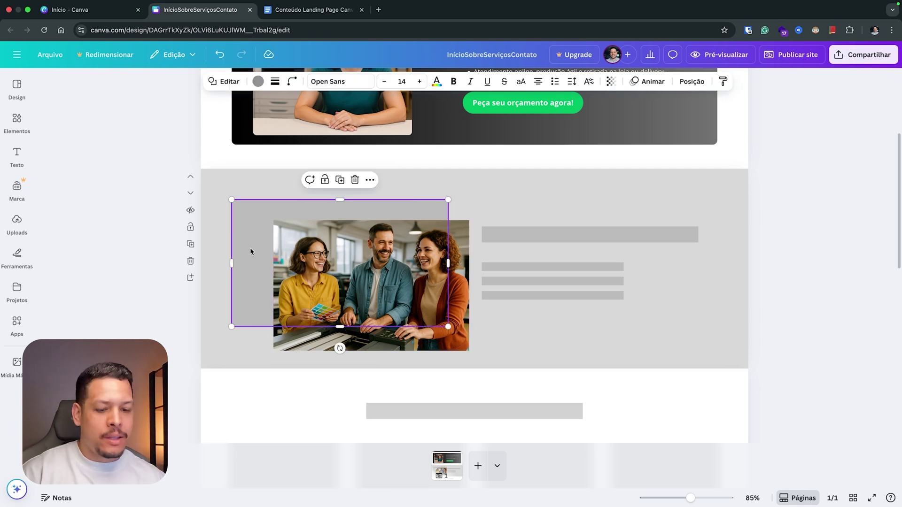
key("Delete")
left_click_drag(367, 274, 341, 251)
left_click_drag(288, 242, 256, 230)
Widen the hero's gradient background box slightly by extending its left edge.
scroll(245, 231, "up", 5)
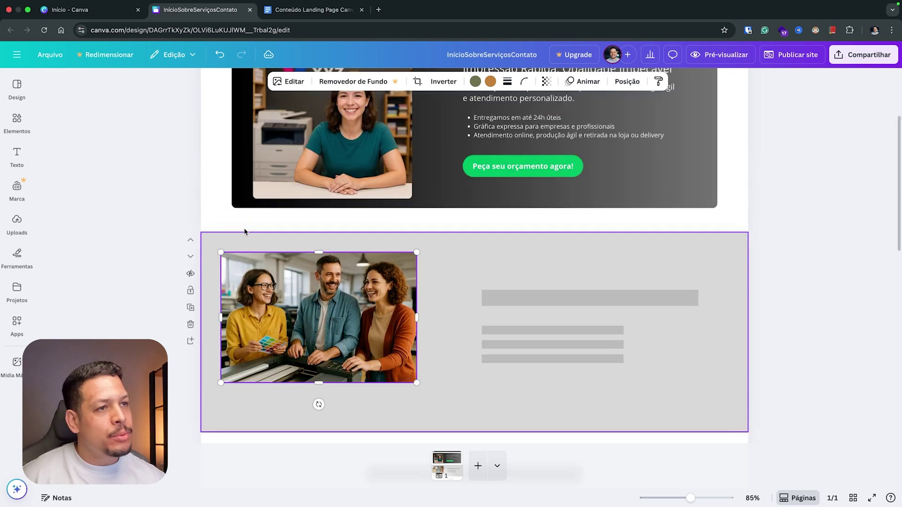
left_click(250, 219)
left_click_drag(239, 183, 232, 181)
left_click_drag(710, 145, 717, 145)
Adjust the team photo's position, keeping its original size, near the grey section's left edge and slightly lower.
scroll(470, 282, "down", 3)
left_click_drag(311, 303, 311, 305)
mouse_move(254, 304)
left_mouse_down()
mouse_move(271, 304)
mouse_move(259, 305)
left_mouse_up()
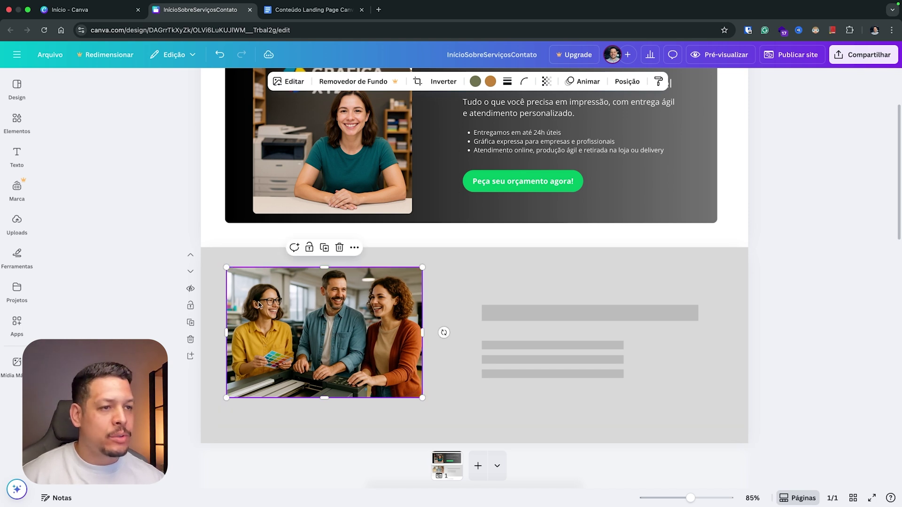
left_click(234, 209)
left_click(263, 292)
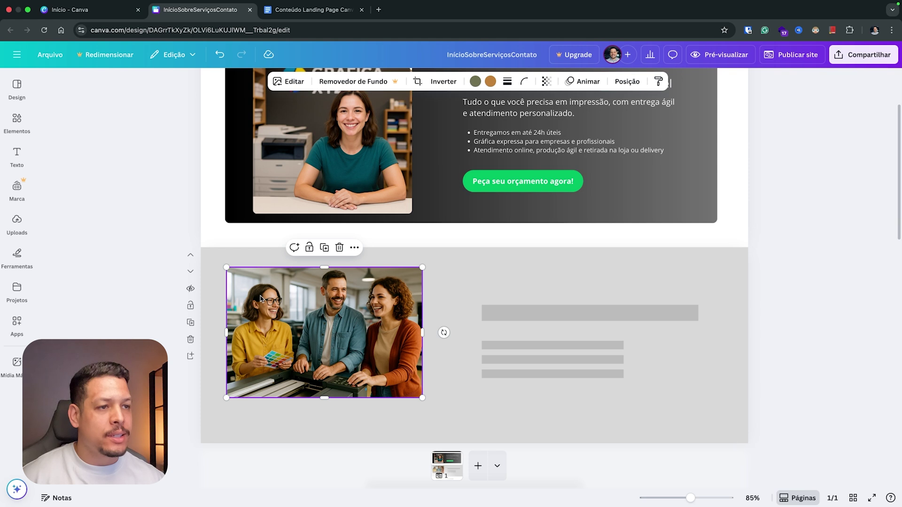
left_click_drag(261, 293, 255, 293)
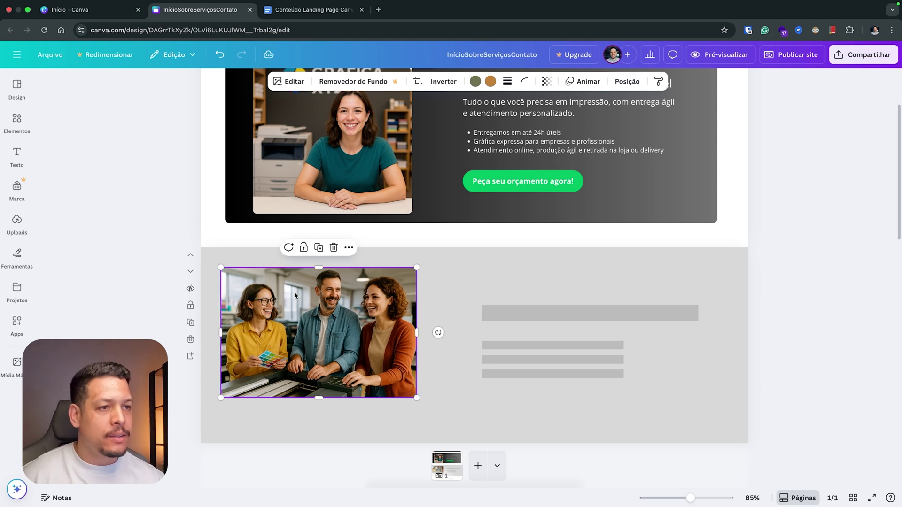
left_click_drag(417, 332, 426, 332)
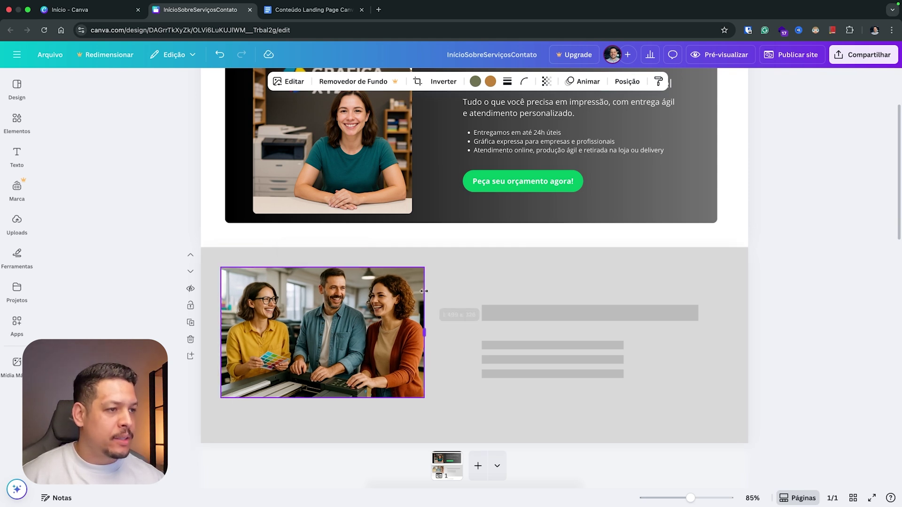
key("super+z")
left_click_drag(405, 365, 379, 342)
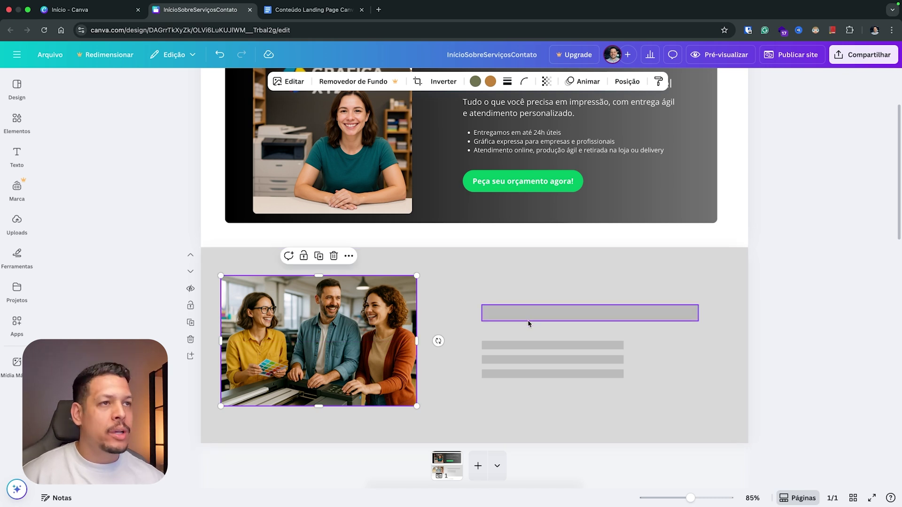
Duplicate the hero heading and subheading into the text area of the grey section beside the team photo.
scroll(525, 129, "up", 2)
left_click(519, 112)
left_click(517, 137, "shift")
left_click_drag(517, 137, 537, 294)
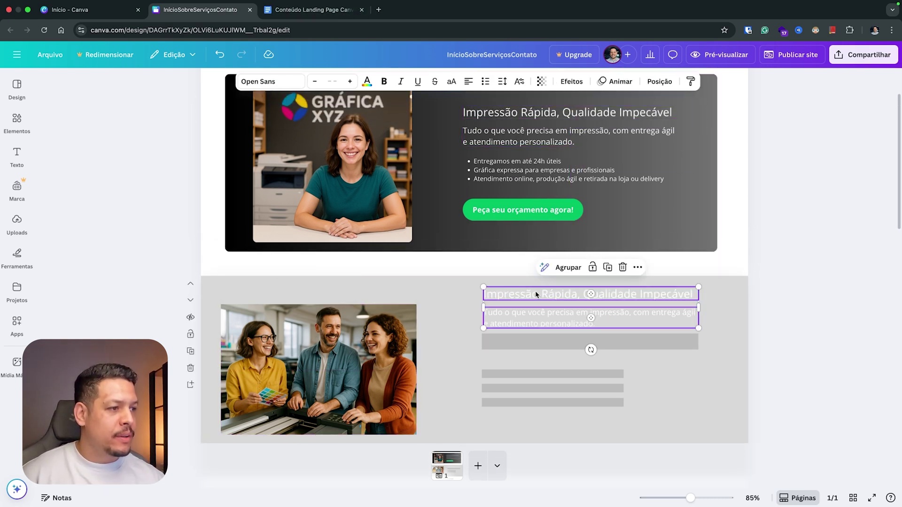
Delete the grey placeholder bars and the duplicated subheading from the grey section.
left_click(540, 349)
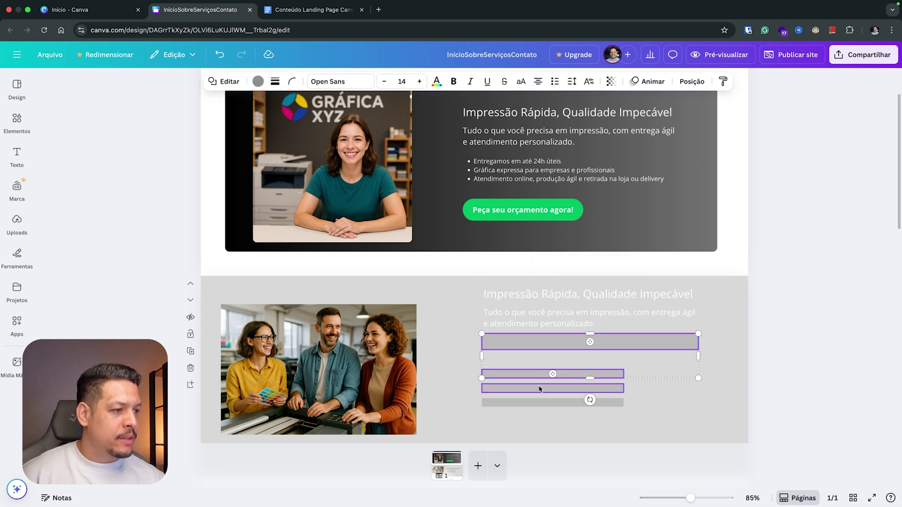
left_click(551, 298)
left_click(551, 317)
key("Delete")
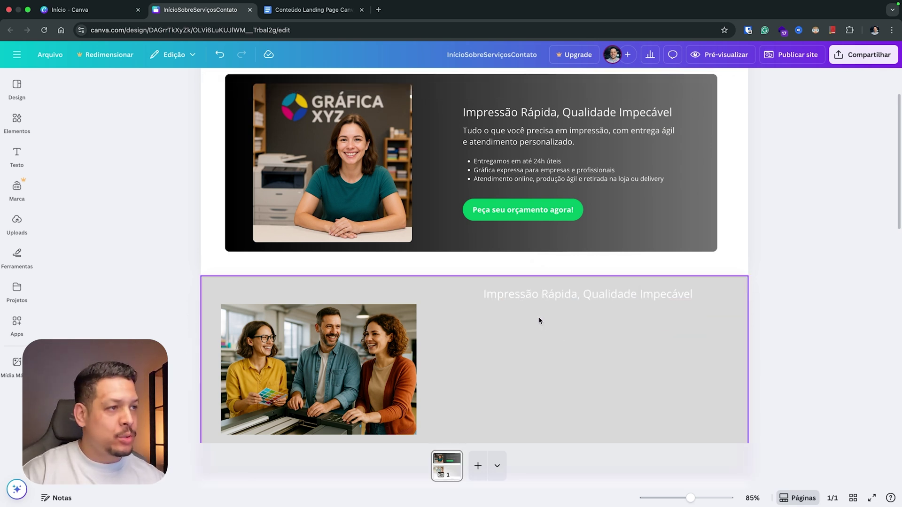
Duplicate the hero bullet list into the grey section and arrange it closely below the copied heading, beside the photo.
left_click(503, 170)
left_click_drag(503, 170, 521, 334)
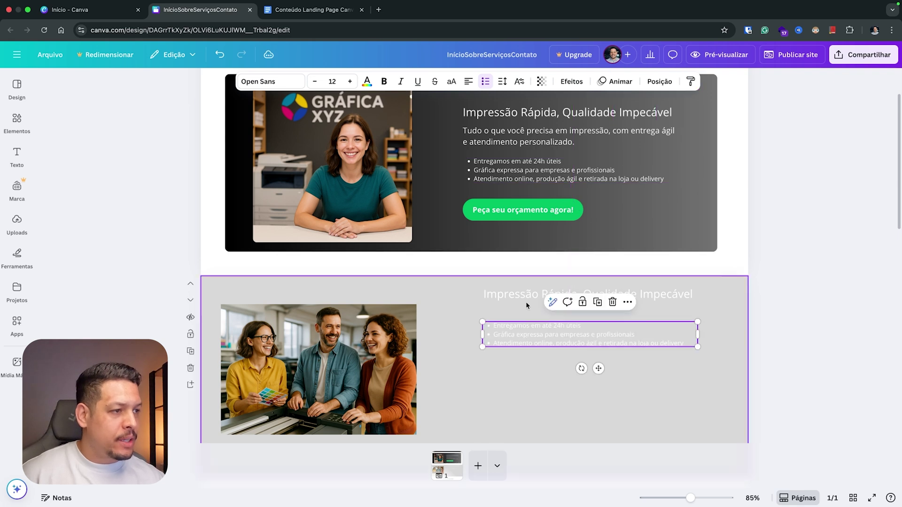
left_click(506, 295, "shift")
left_click_drag(506, 295, 498, 338)
left_click(785, 362)
left_click(530, 379)
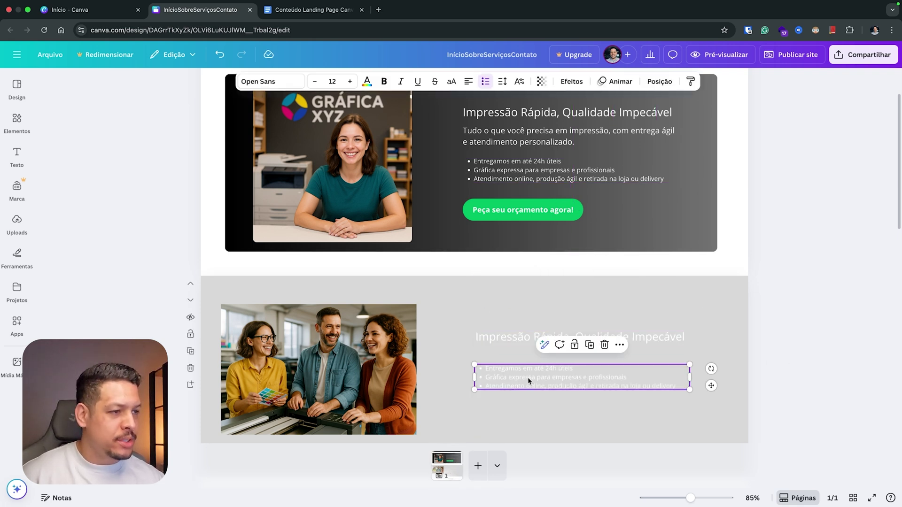
left_click_drag(530, 379, 530, 374)
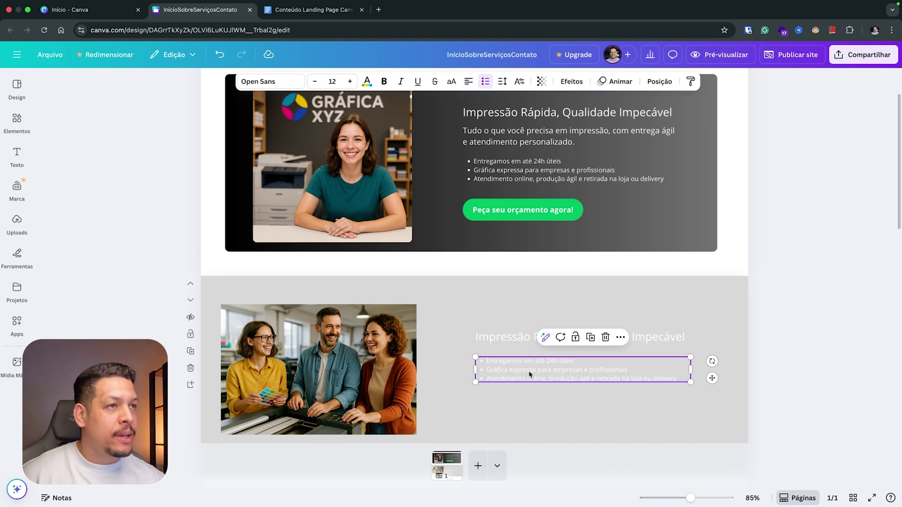
Replace the grey section's heading with "Quem Somos" from the Google Docs content document.
left_click(288, 18)
scroll(306, 237, "down", 3)
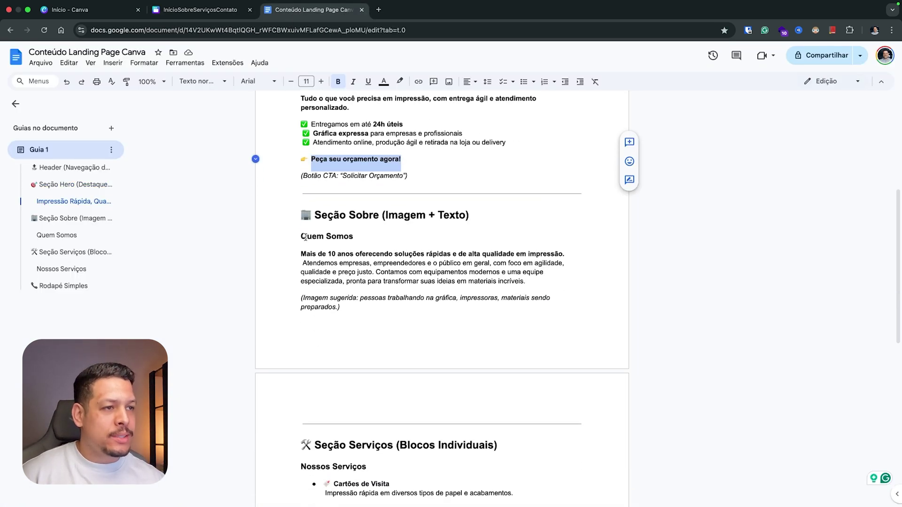
left_click_drag(300, 235, 347, 237)
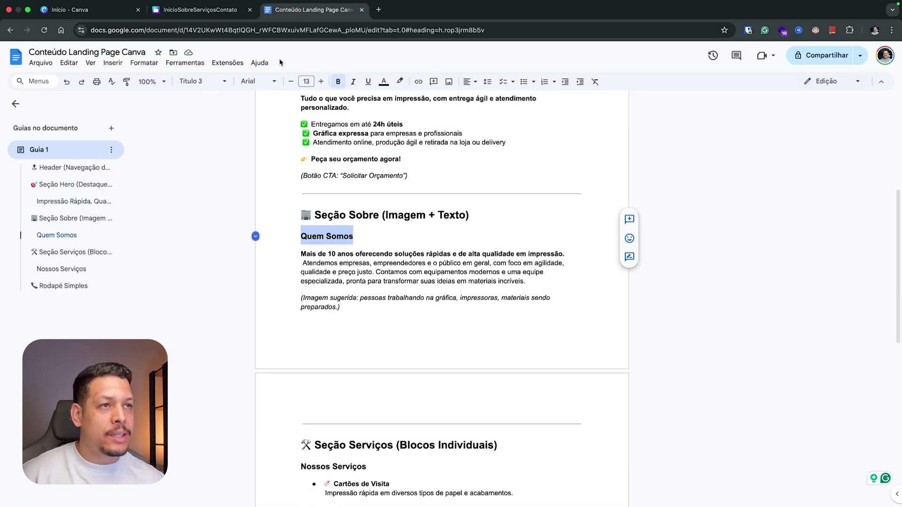
left_click(212, 14)
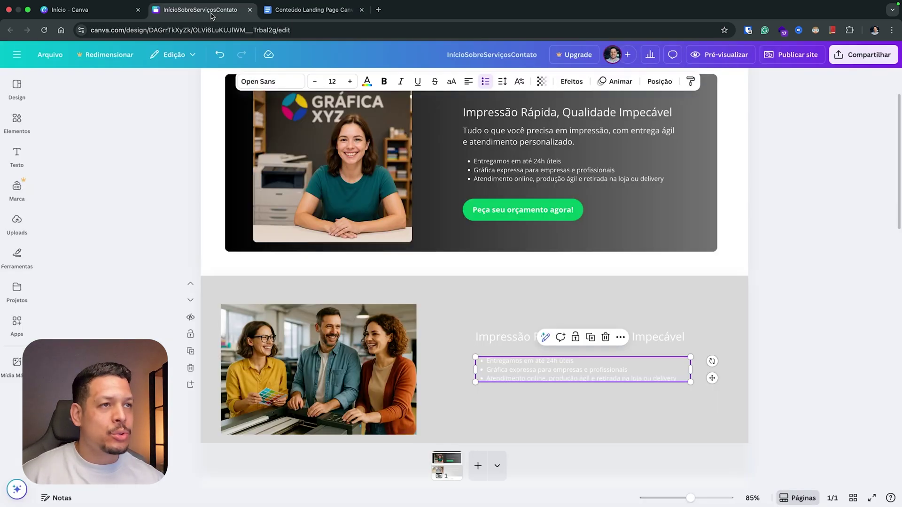
double_click(513, 337)
type("Quem Somos")
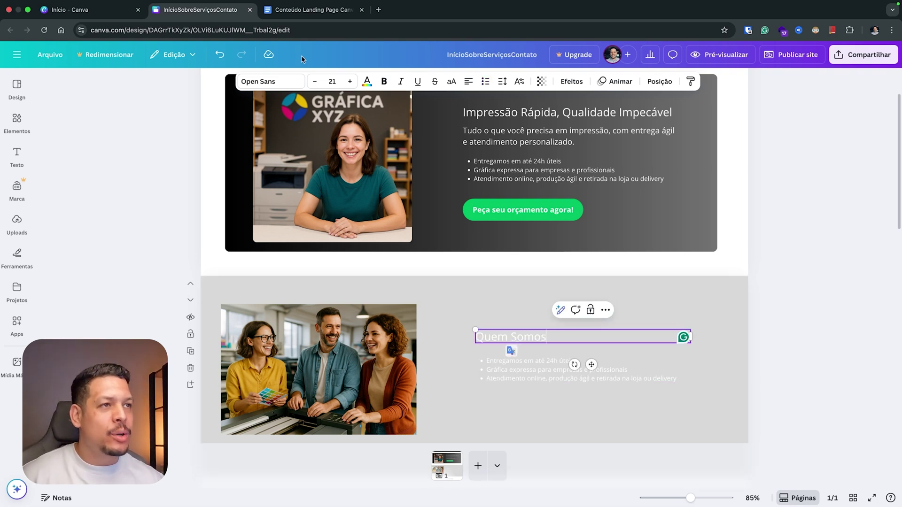
Copy the paragraphs under "Quem Somos" from the Google Docs document and paste them over the grey section's bullet list.
left_click(308, 16)
mouse_move(302, 252)
left_mouse_down()
mouse_move(310, 264)
mouse_move(517, 272)
mouse_move(524, 280)
mouse_move(376, 272)
mouse_move(303, 263)
mouse_move(301, 253)
left_mouse_up()
key("super+c")
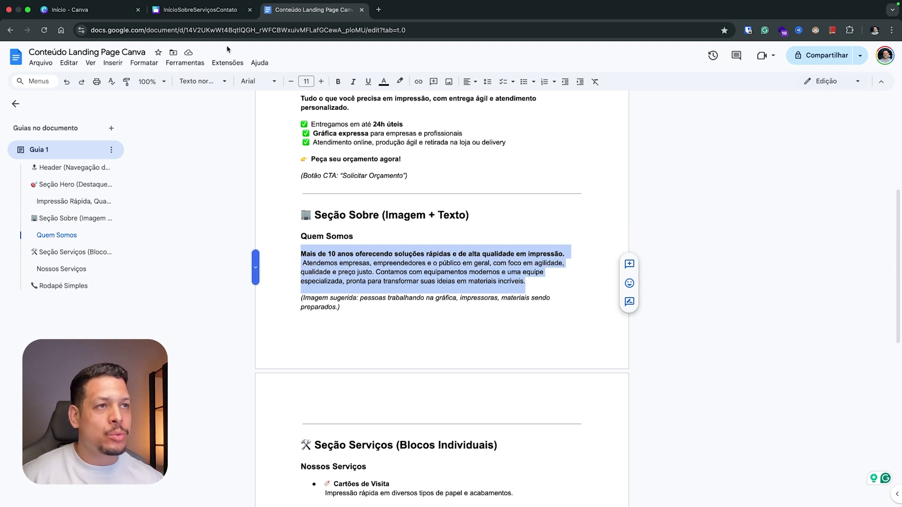
left_click(200, 9)
double_click(540, 370)
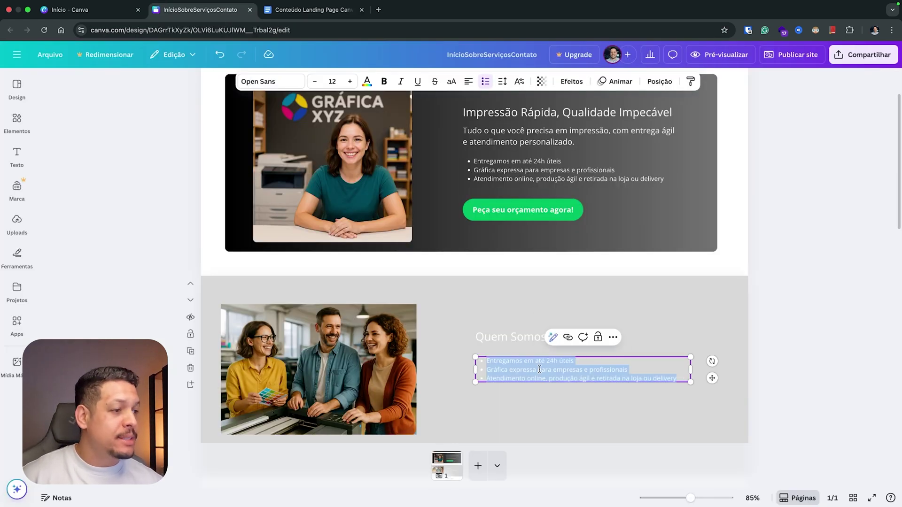
key("super+v")
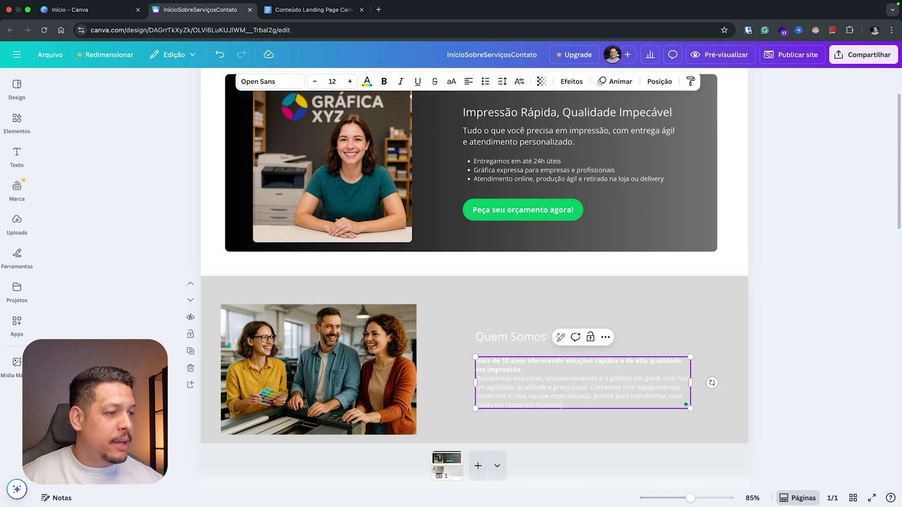
Recolour the "Quem Somos" heading and its paragraph to the dark grey already used in the document.
left_click(764, 348)
scroll(540, 329, "down", 2)
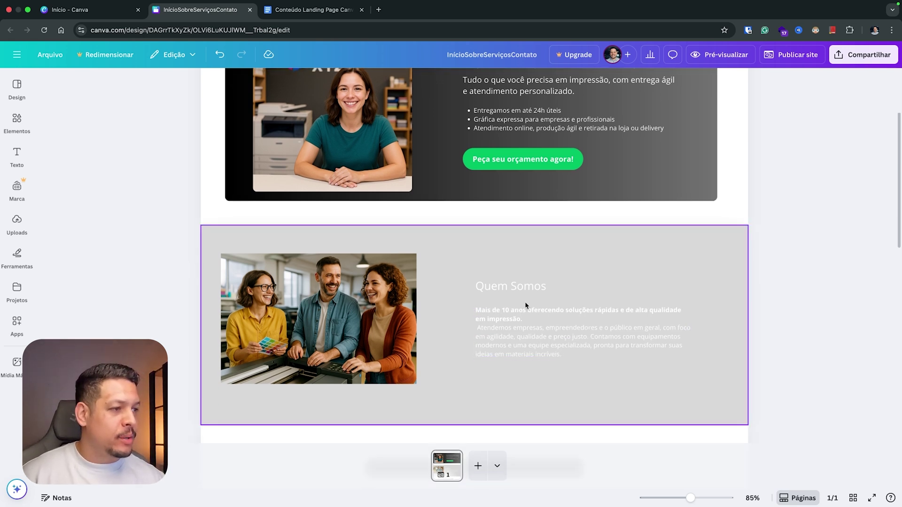
left_click(527, 290)
left_click(514, 336)
left_click(505, 291, "shift")
left_click_drag(513, 337, 509, 337)
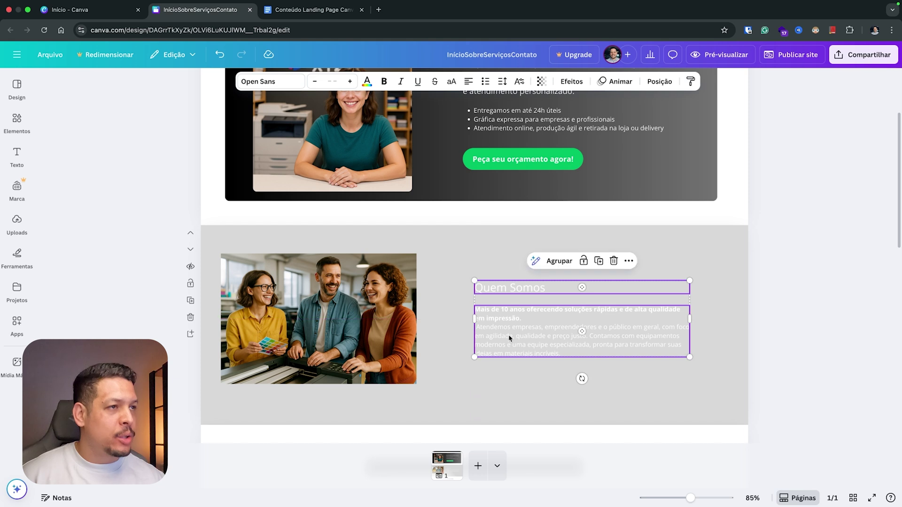
left_click(367, 81)
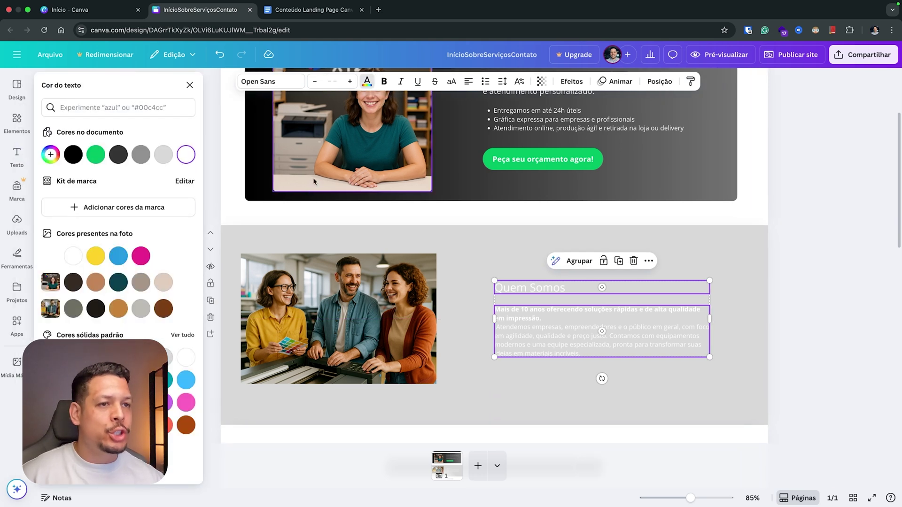
left_click(118, 155)
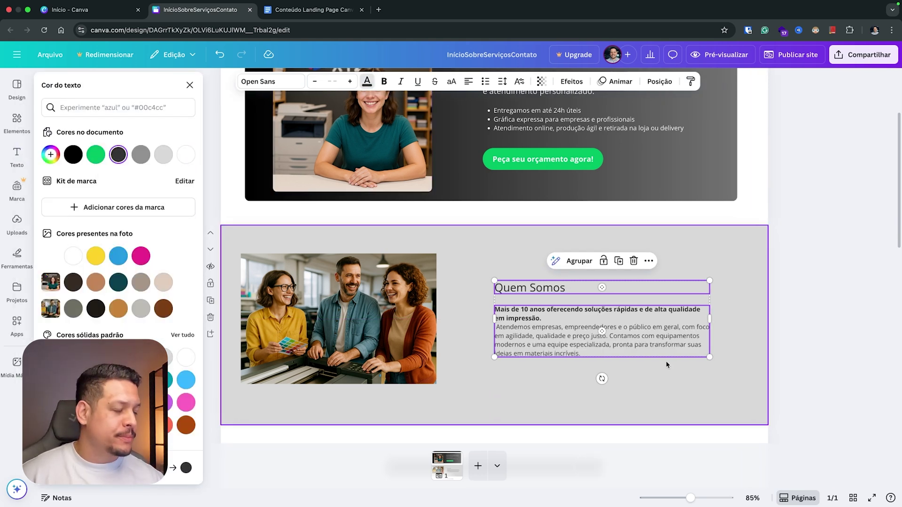
Increase the font size of the "Quem Somos" paragraph to 14.
left_click(583, 354)
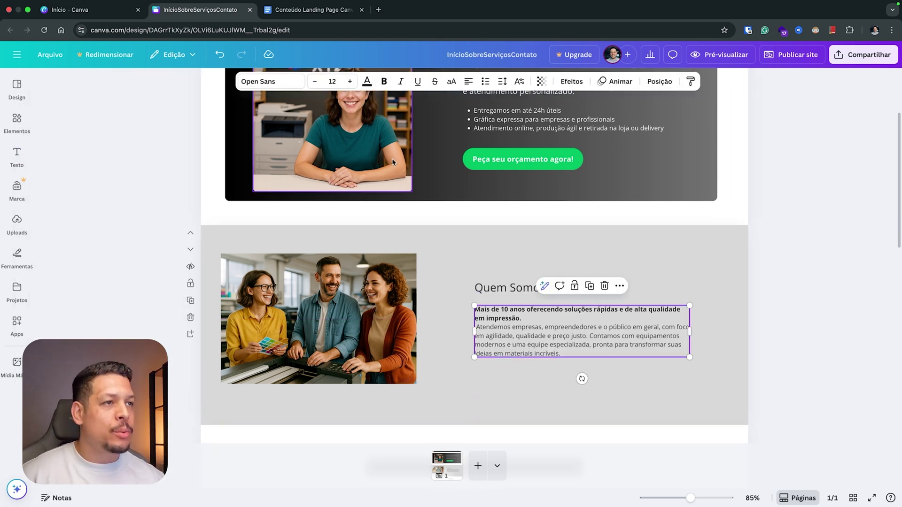
left_click(350, 82)
left_click(350, 81)
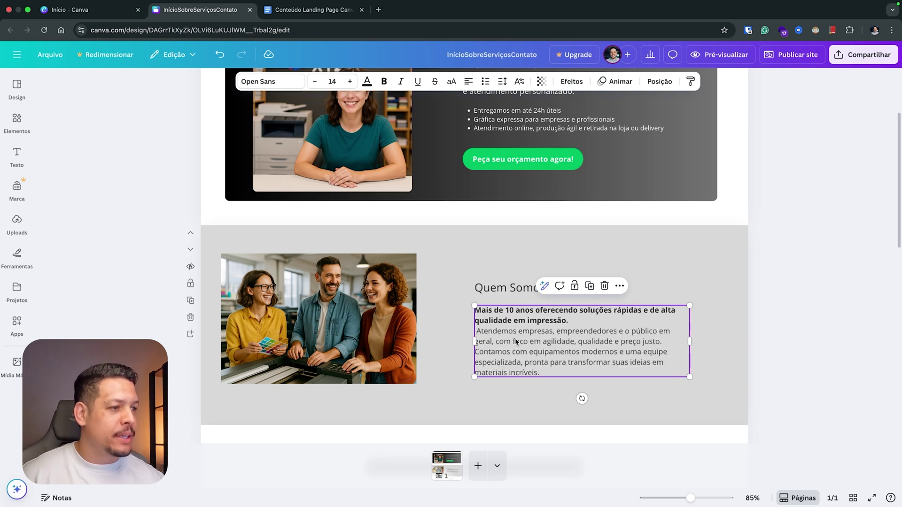
Centre the "Quem Somos" heading and paragraph vertically against the team photo, and move the photo closer to the text.
left_click(512, 307)
left_click_drag(582, 397, 582, 393)
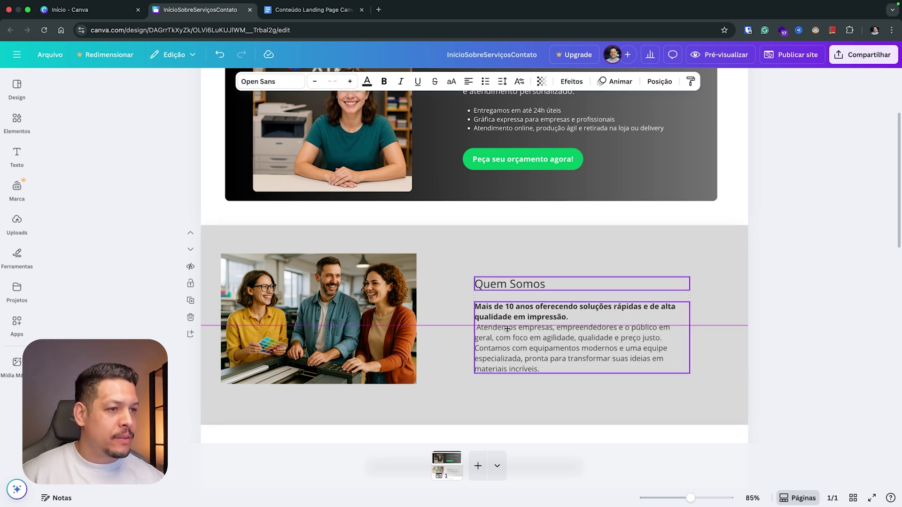
left_click(331, 325)
left_click_drag(332, 325, 350, 324)
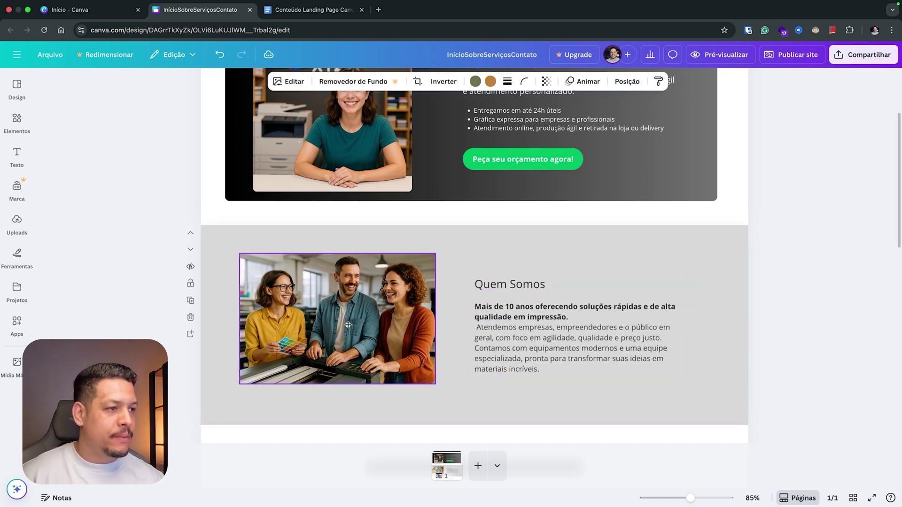
Shift the "Quem Somos" text up slightly, then move it together with the team photo down to balance them vertically in the grey section.
scroll(443, 337, "down", 2)
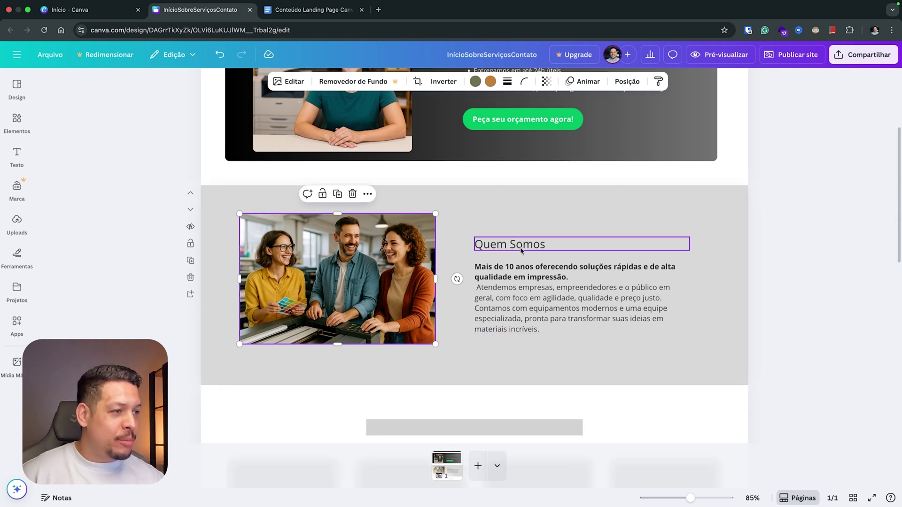
left_click(511, 302)
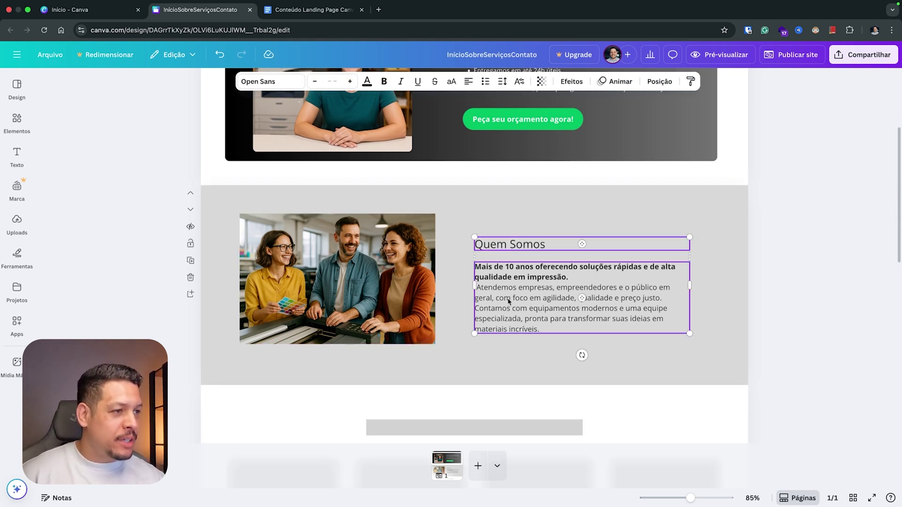
left_click_drag(509, 301, 509, 294)
left_click(413, 263)
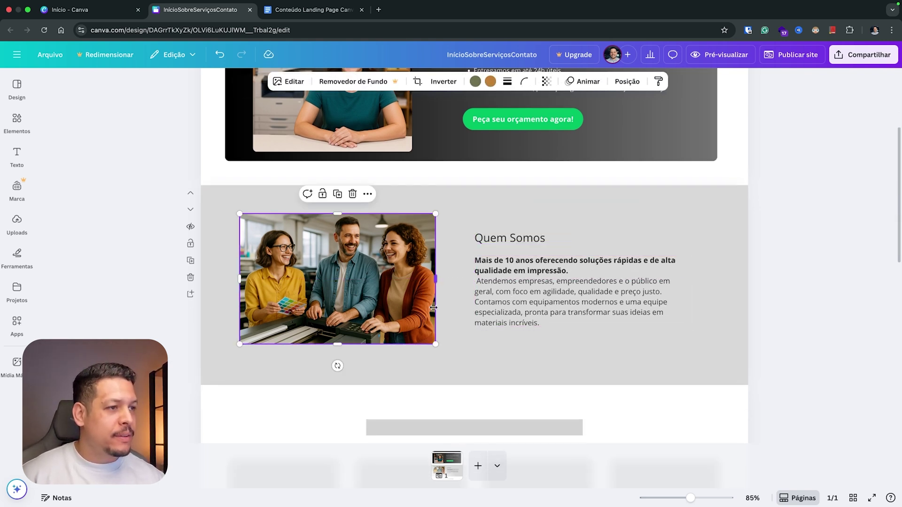
left_click(519, 242, "shift")
left_click(516, 294, "shift")
left_click_drag(516, 288, 515, 294)
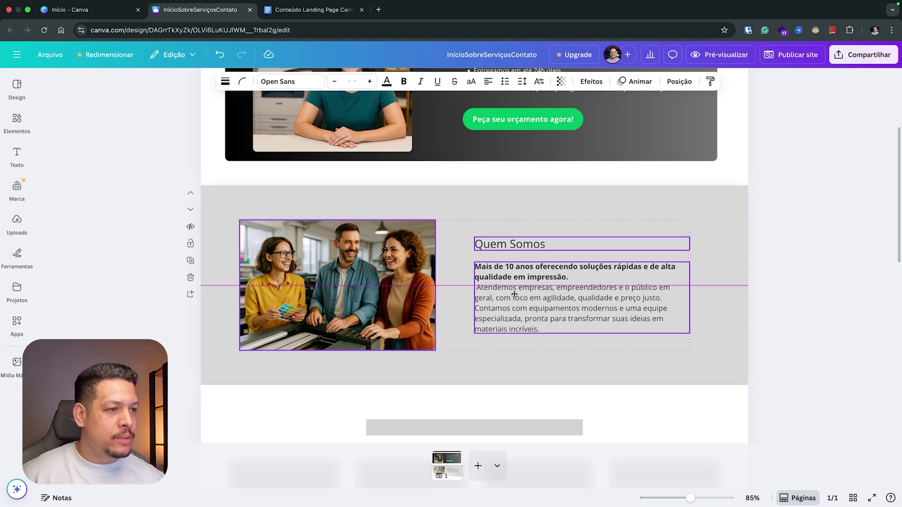
left_click(763, 129)
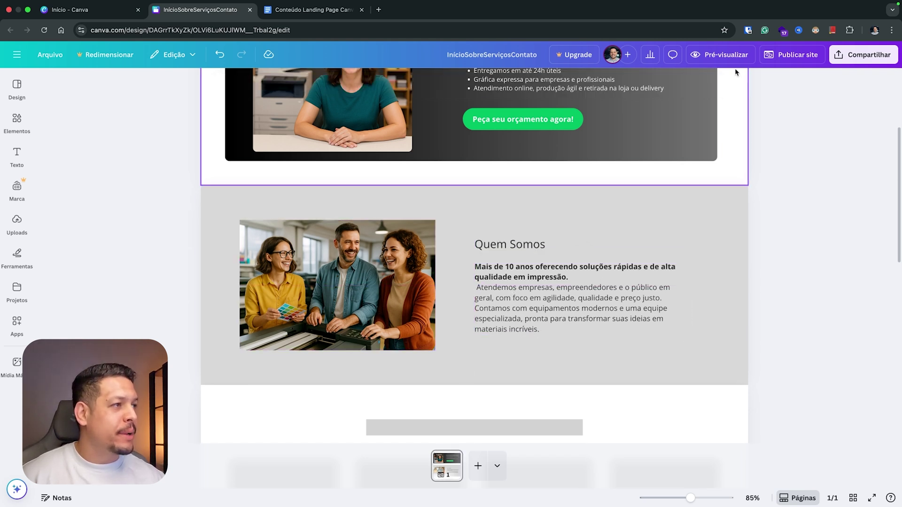
Preview the whole page in the desktop and mobile layouts, then return to the editor at the placeholder grid below "Quem Somos".
left_click(720, 54)
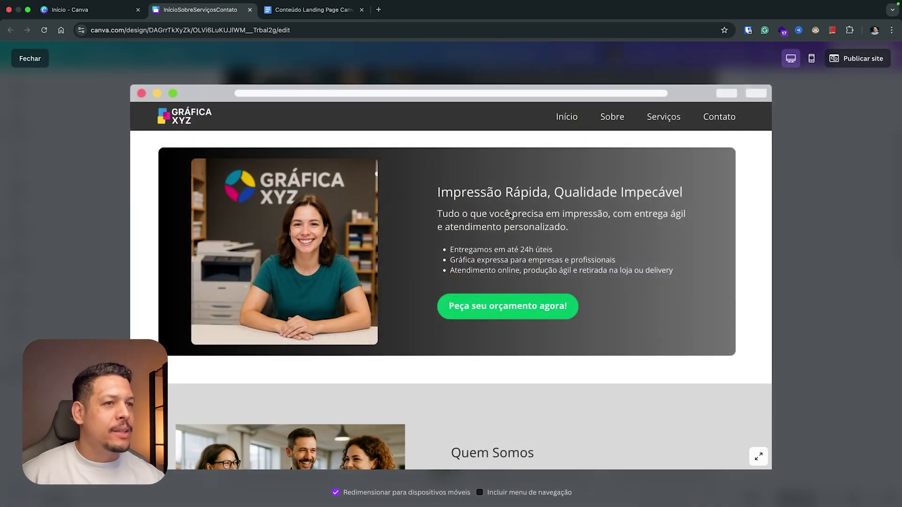
scroll(505, 214, "down", 5)
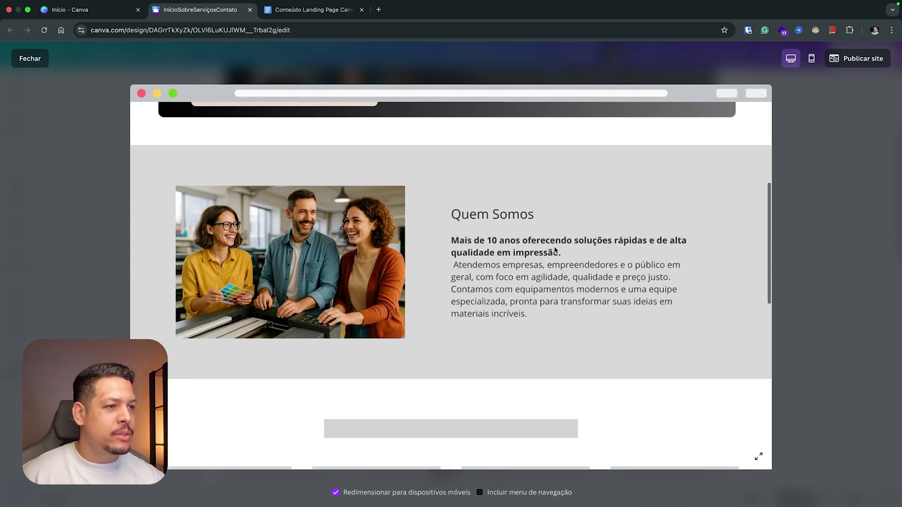
scroll(514, 315, "down", 8)
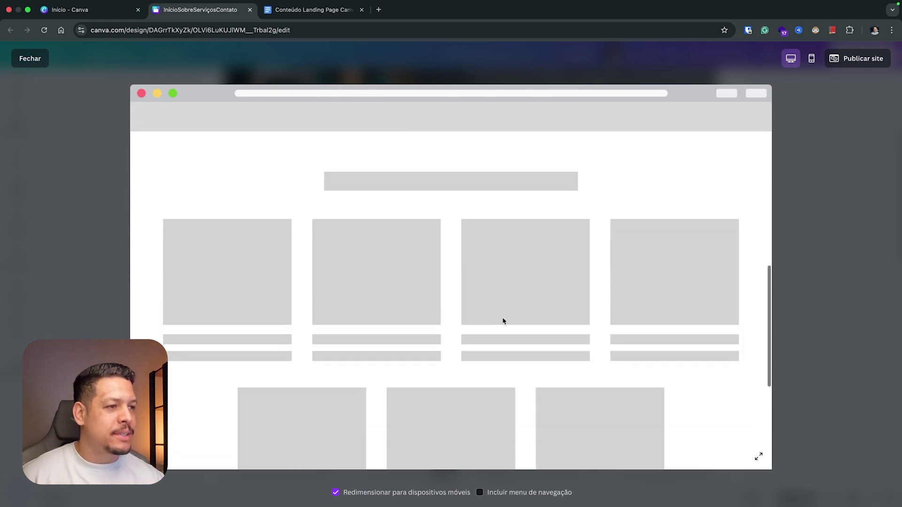
scroll(503, 321, "up", 15)
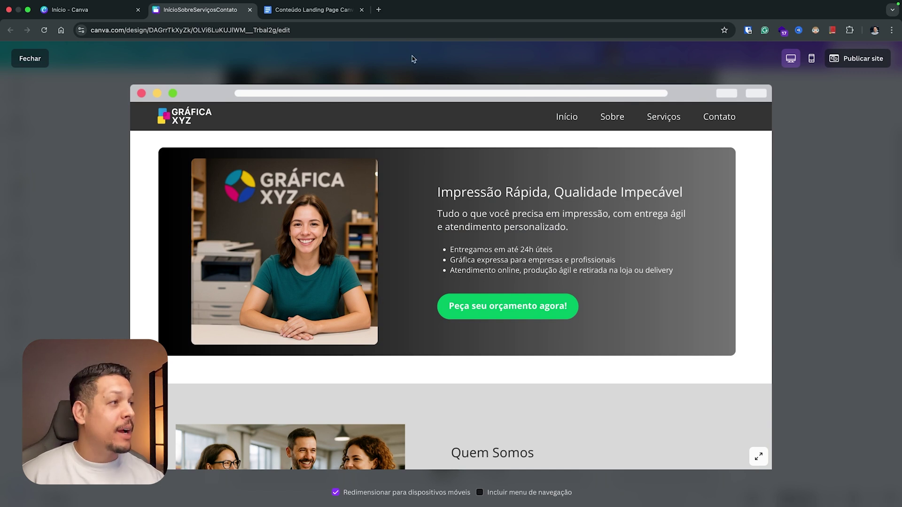
left_click(812, 59)
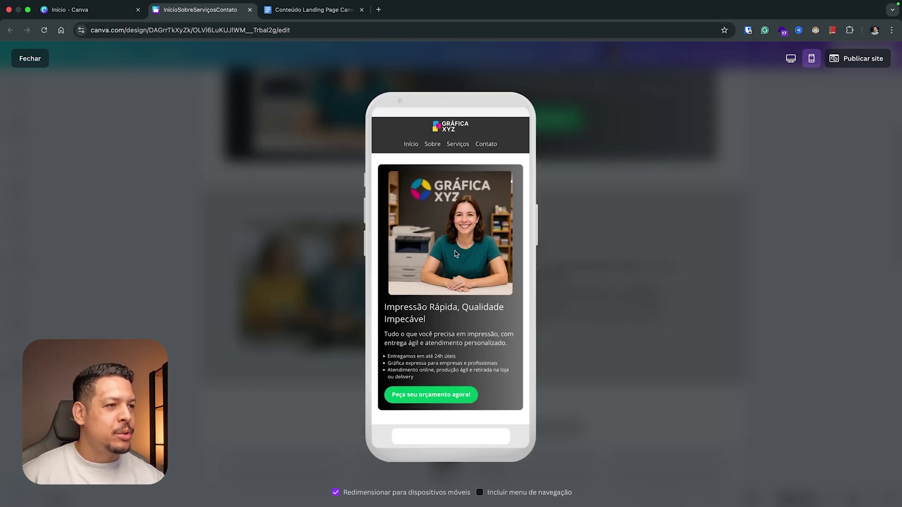
scroll(455, 253, "down", 6)
scroll(455, 254, "down", 8)
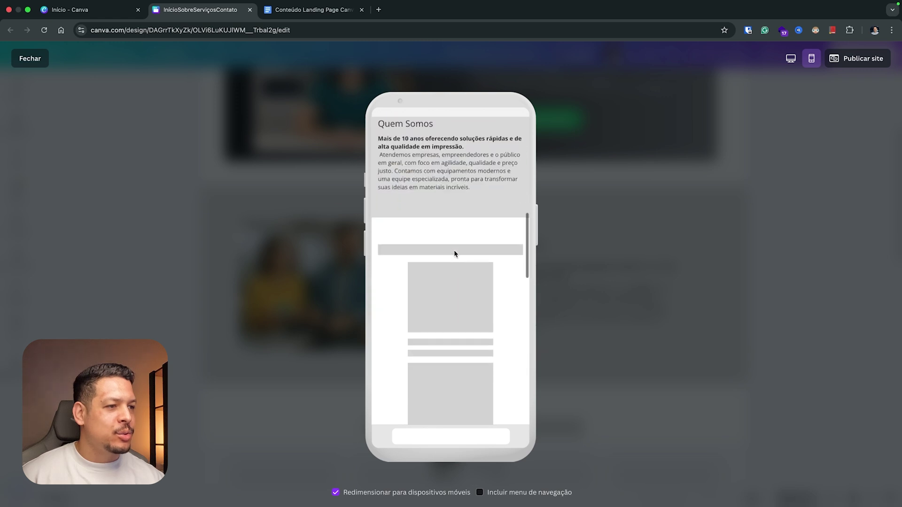
scroll(470, 301, "up", 15)
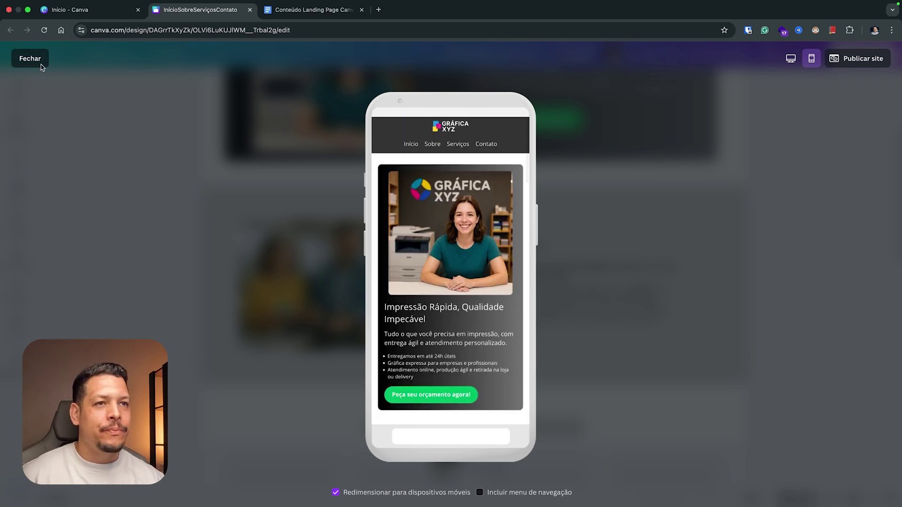
left_click(30, 58)
scroll(483, 233, "down", 5)
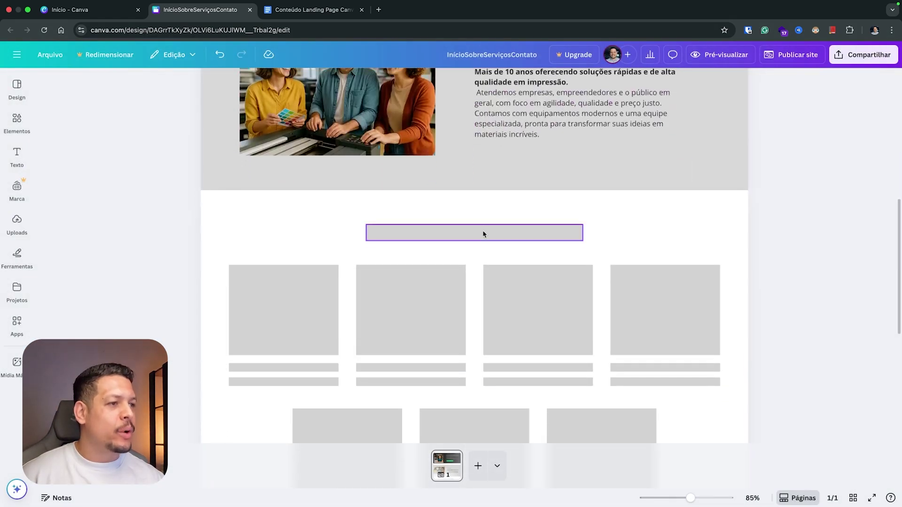
Duplicate the "Quem Somos" heading into the services section in place of its grey title bar and centre its text.
scroll(560, 212, "up", 3)
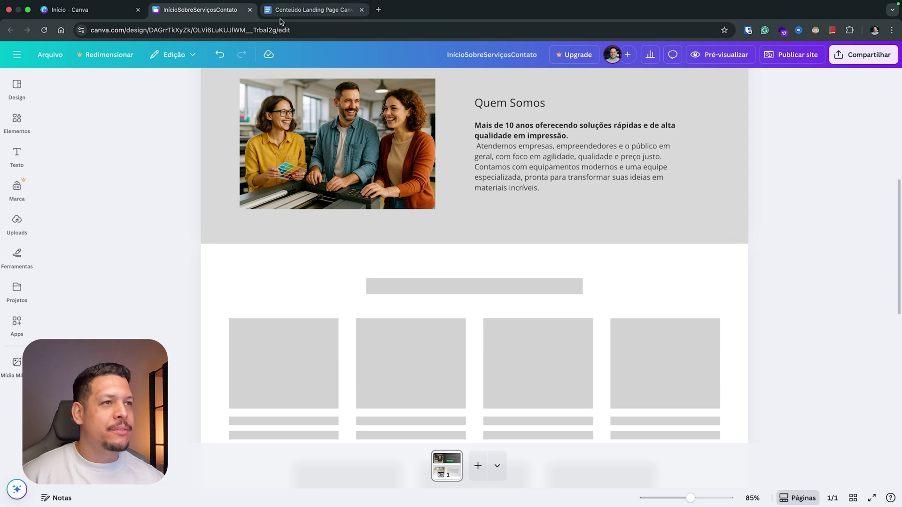
left_click(525, 104)
left_click_drag(520, 107, 630, 284)
left_click_drag(253, 256, 387, 271)
left_click(394, 288)
left_click(394, 288)
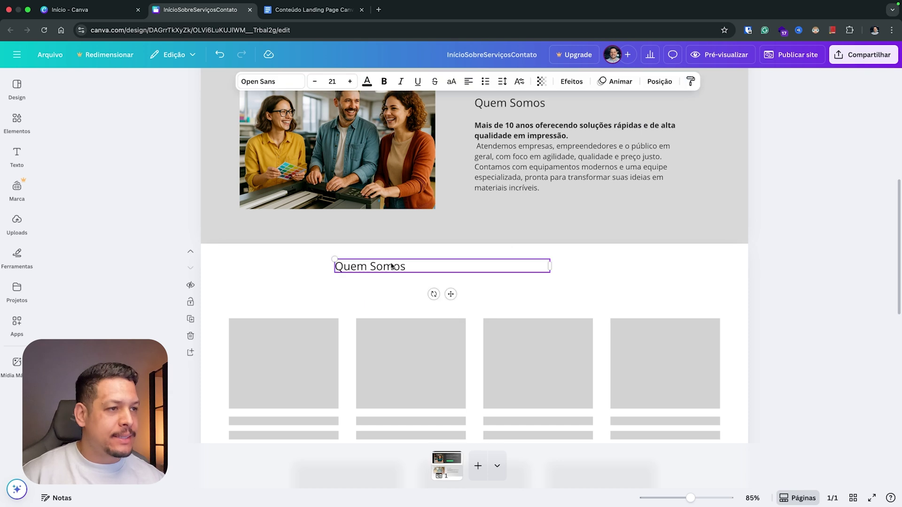
left_click(468, 82)
left_click_drag(453, 266, 474, 288)
Replace the duplicated heading's text with "Nossos Serviços", copied from the content document.
left_click(324, 17)
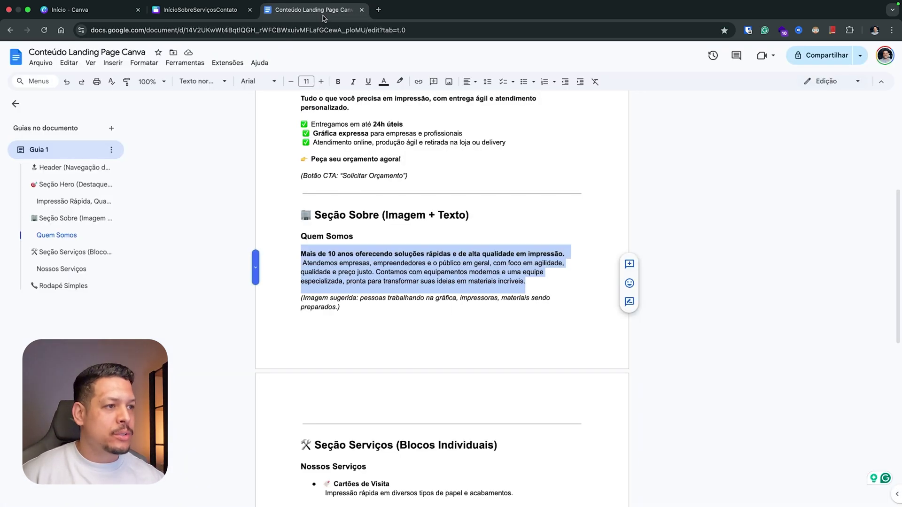
scroll(413, 219, "down", 3)
left_click_drag(303, 311, 365, 311)
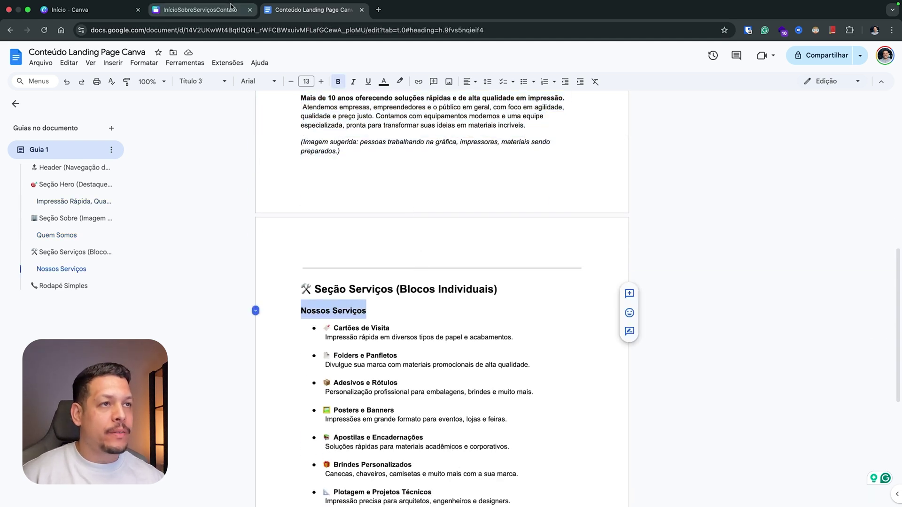
left_click(223, 13)
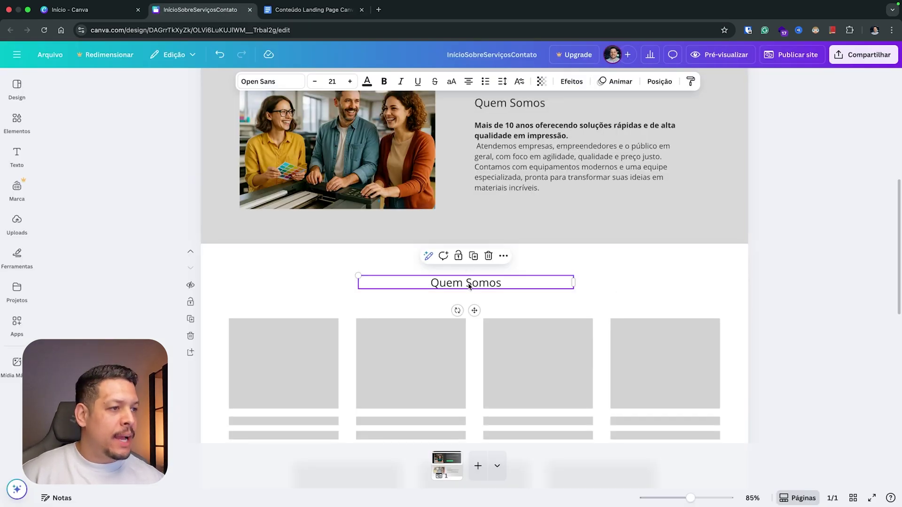
type("Nossos Serviços")
left_click(623, 278)
Duplicate the "Quem Somos" body paragraph into the services section beside the "Nossos Serviços" heading.
scroll(312, 283, "down", 3)
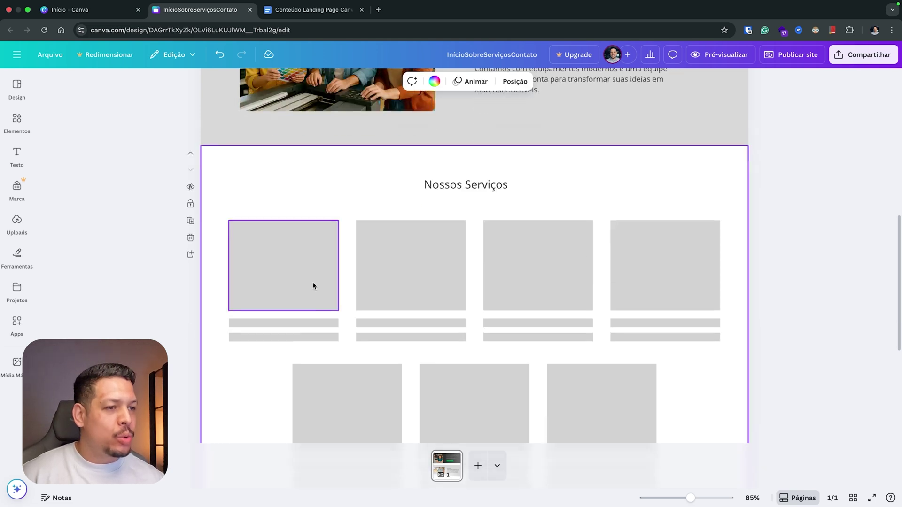
left_click(298, 235)
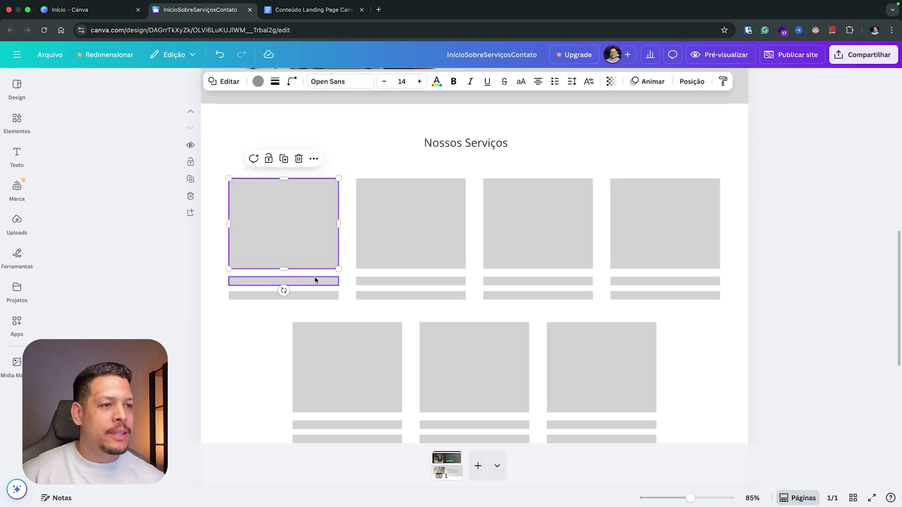
scroll(440, 162, "up", 1)
scroll(439, 161, "up", 3)
left_click(527, 122)
left_click_drag(503, 114, 554, 256)
Trim the duplicated paragraph to its bold opening sentence and narrow the text box to about one card's width.
double_click(611, 226)
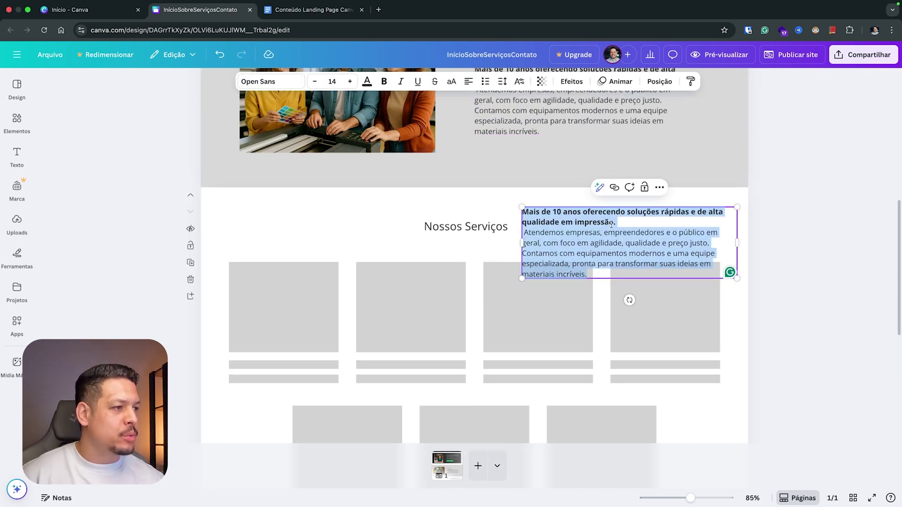
left_click_drag(621, 224, 597, 274)
key("BackSpace")
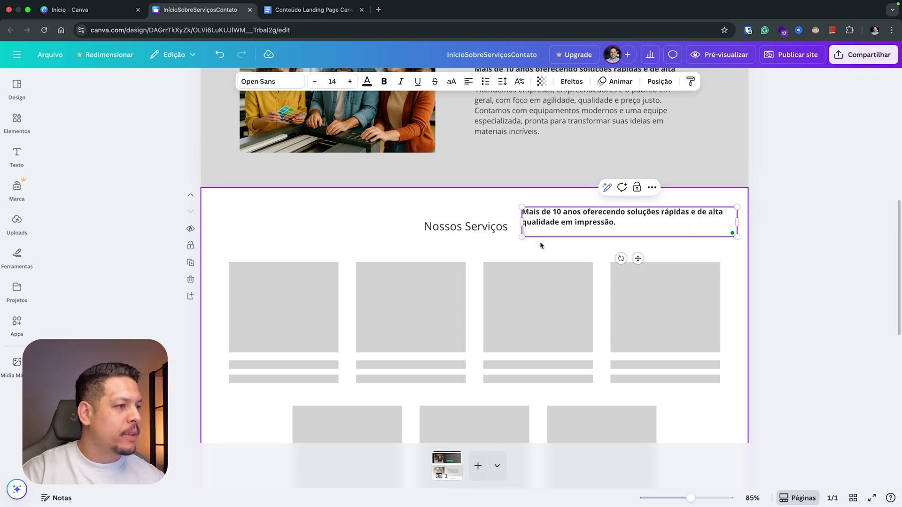
left_click_drag(737, 220, 629, 221)
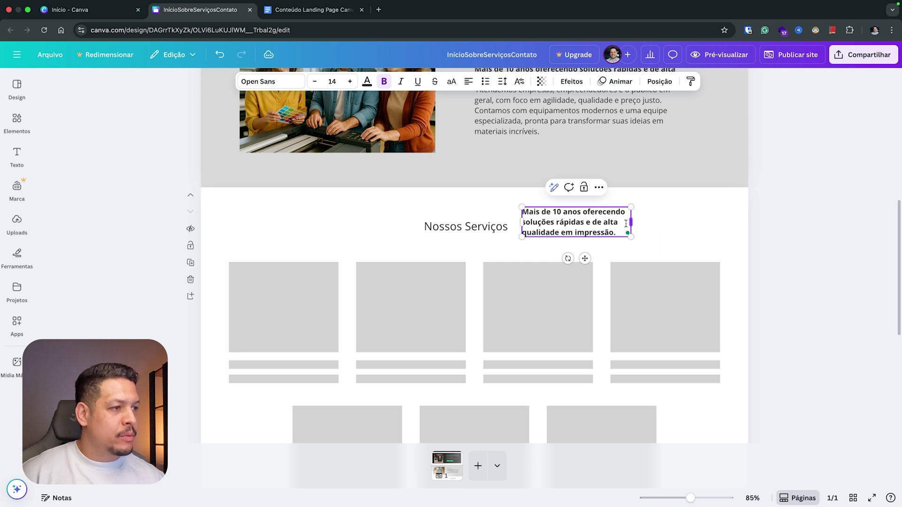
Delete the two grey text bars under the first service card and fit the bold text box there at the card's width.
left_click(260, 366)
left_click(258, 378, "shift")
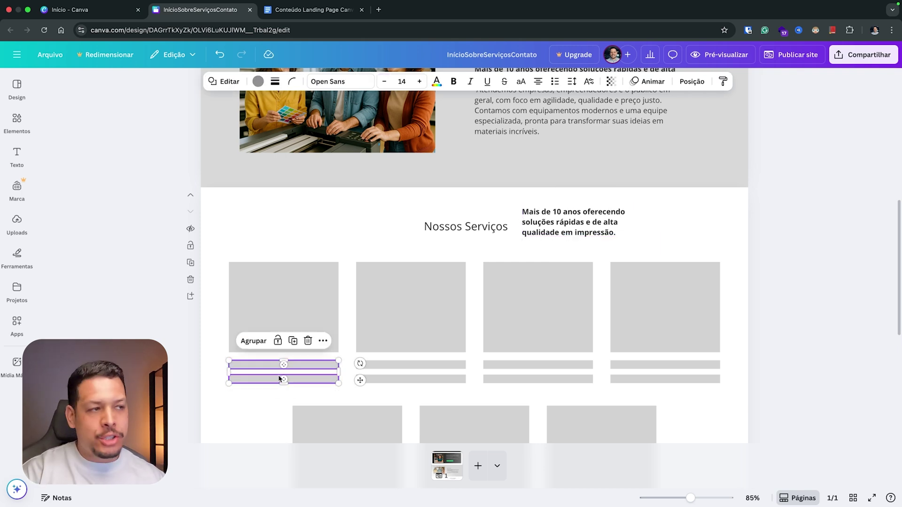
key("Delete")
left_click(552, 223)
left_click_drag(552, 222, 262, 378)
left_click_drag(339, 376, 308, 374)
Replace the first card's text with the title "Cartões de Visita", copied from the content document.
left_click(283, 301)
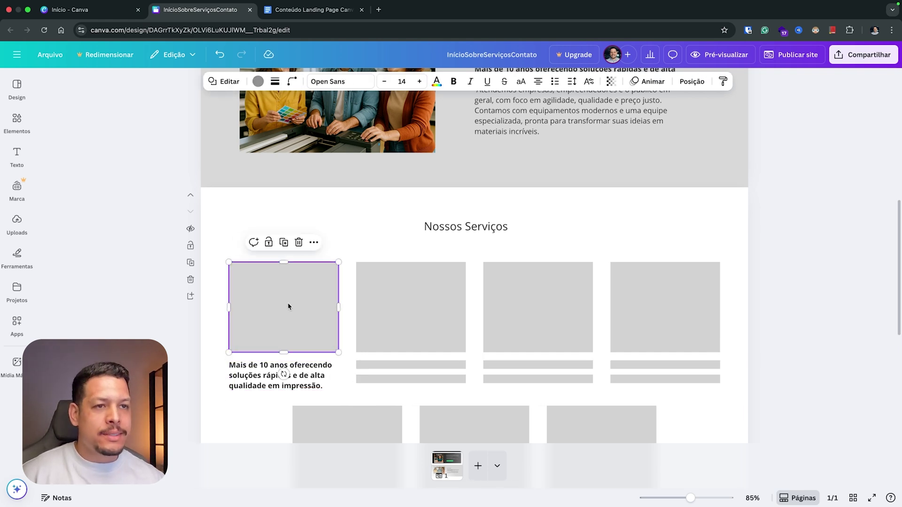
left_click(17, 222)
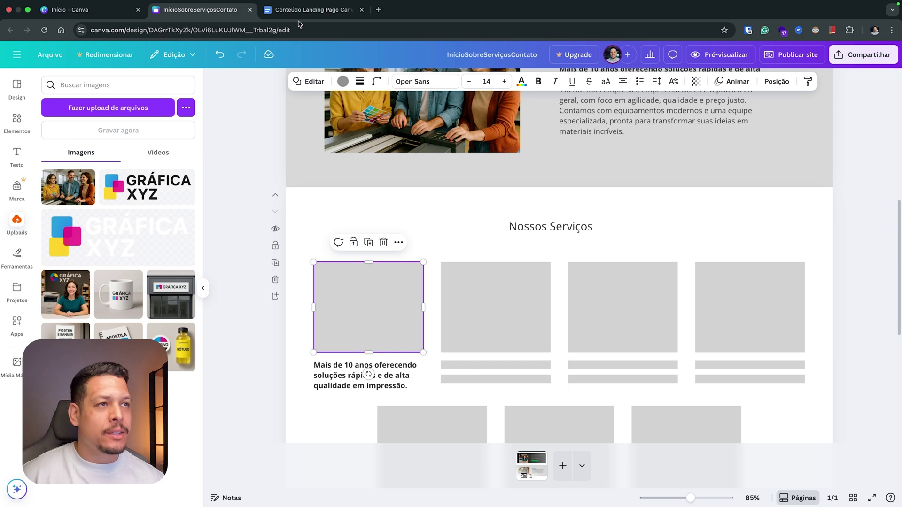
left_click(314, 10)
scroll(339, 217, "down", 1)
left_click_drag(390, 281, 353, 280)
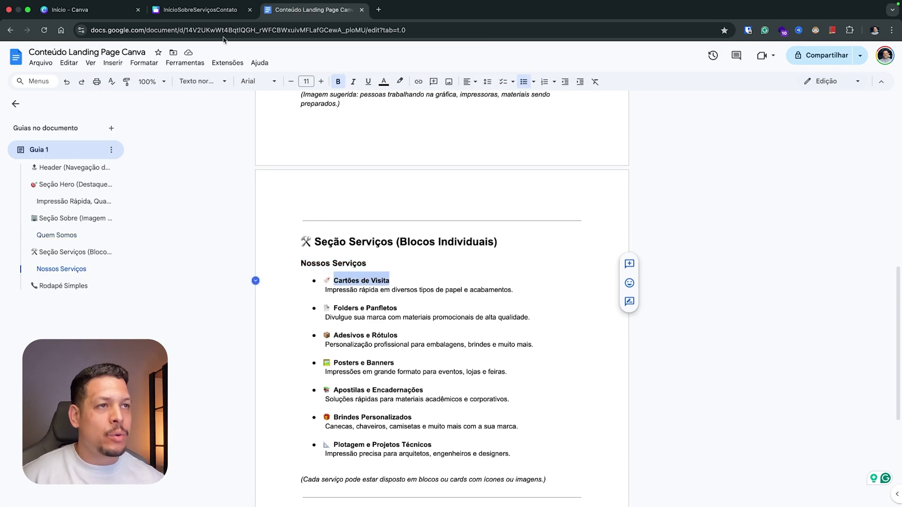
left_click(221, 10)
left_click(340, 373)
double_click(341, 372)
type("Cartões de Visita")
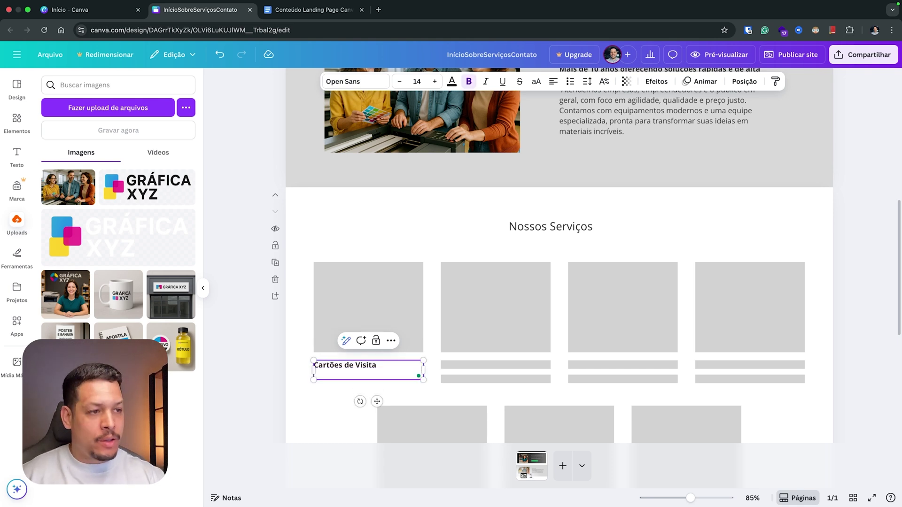
Add the description "Impressão rápida em diversos tipos de papel e acabamentos." from the content document below the "Cartões de Visita" title.
left_click(313, 11)
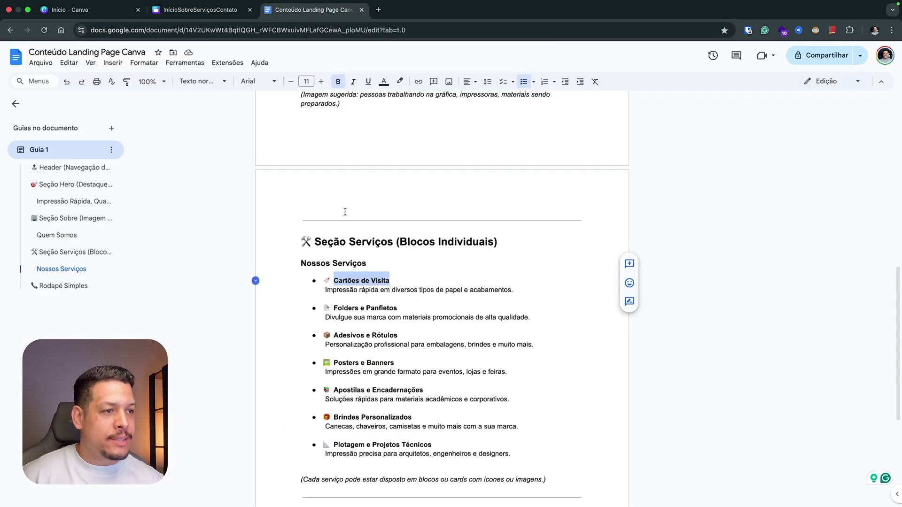
left_click_drag(326, 293, 369, 292)
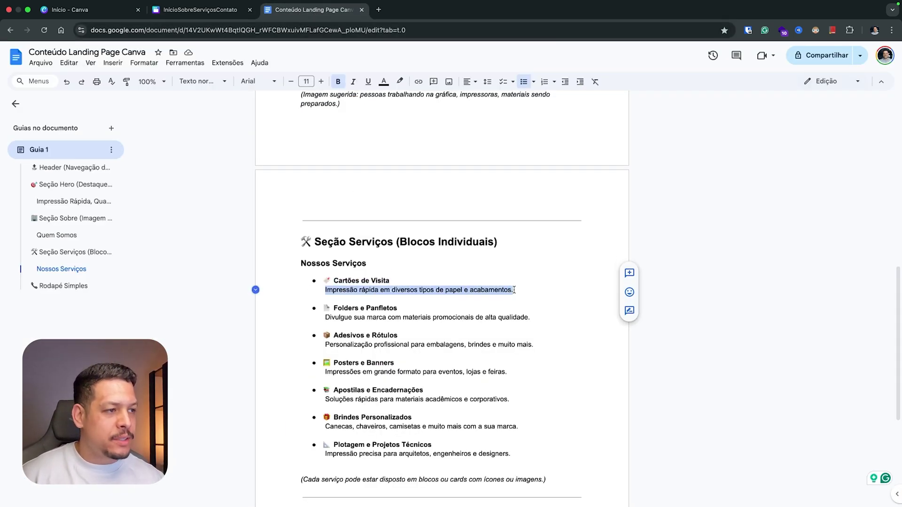
left_click(235, 11)
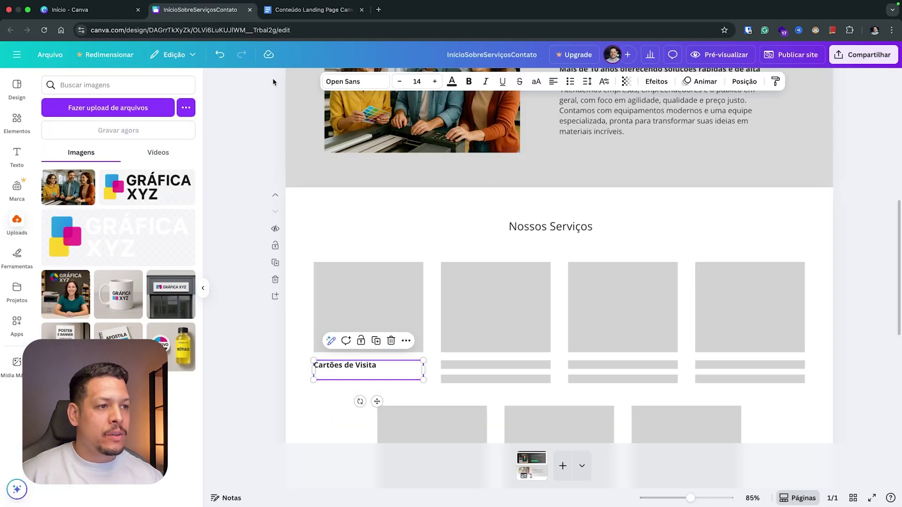
left_click(364, 377)
type("Cartões de Visita Impressão rápida em diversos tipos de papel e acabamentos.")
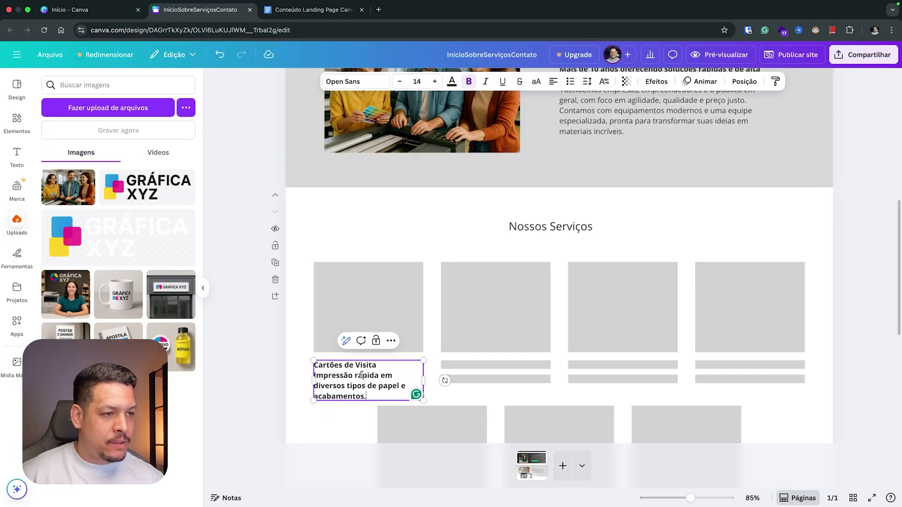
Remove the bold formatting from the description under "Cartões de Visita", keeping the title bold.
left_click_drag(347, 392, 311, 383)
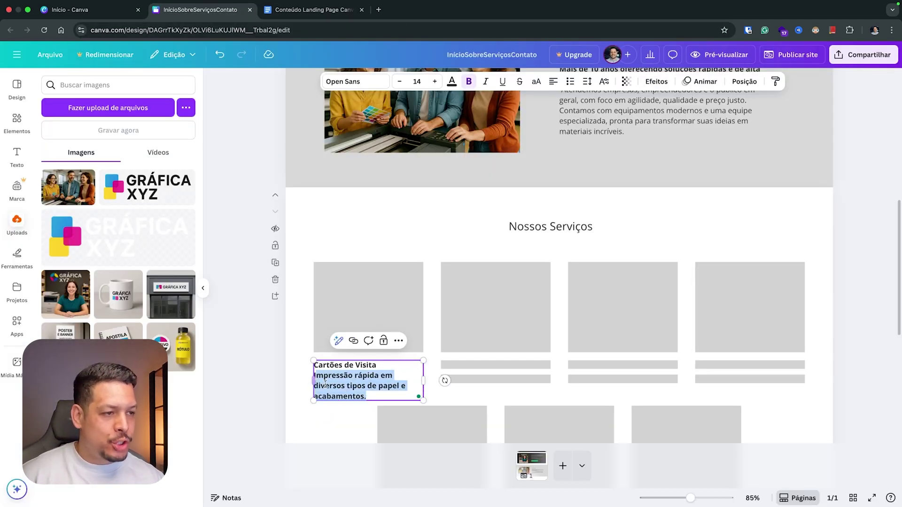
left_click_drag(366, 396, 315, 379)
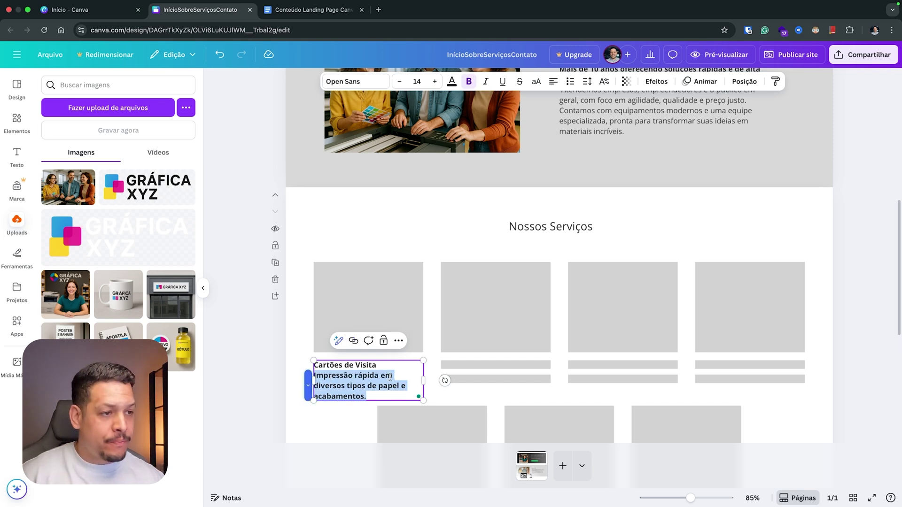
key("super+b")
left_click(376, 399)
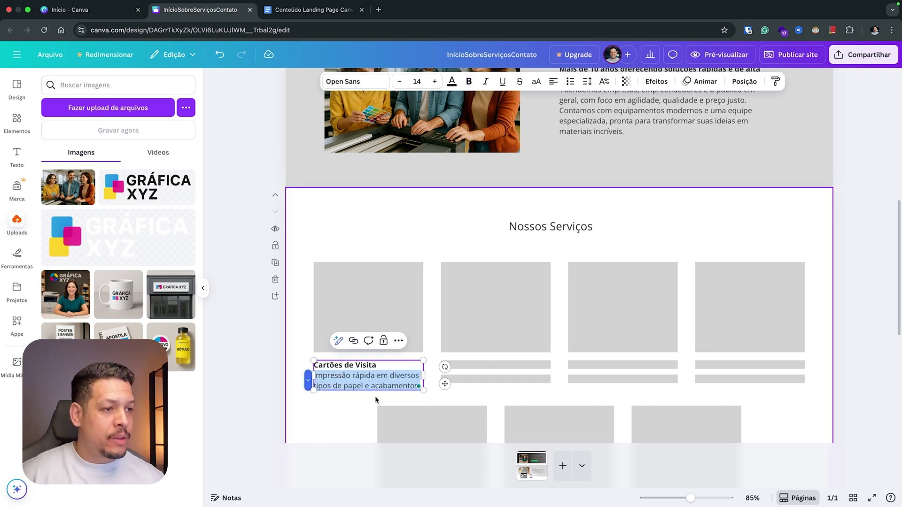
left_click(357, 377)
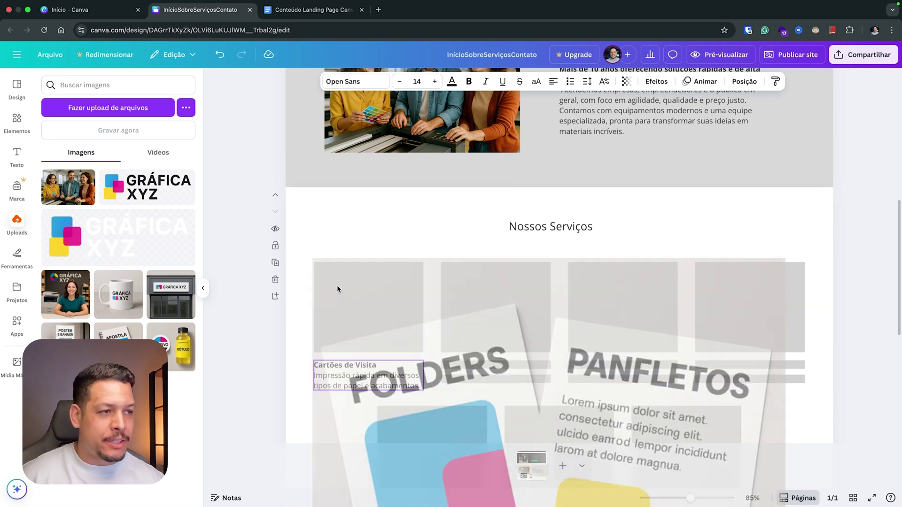
Place the uploaded folders and panfletos image over the first card's grey placeholder, scaled and cropped to match its size.
left_click_drag(397, 274, 399, 273)
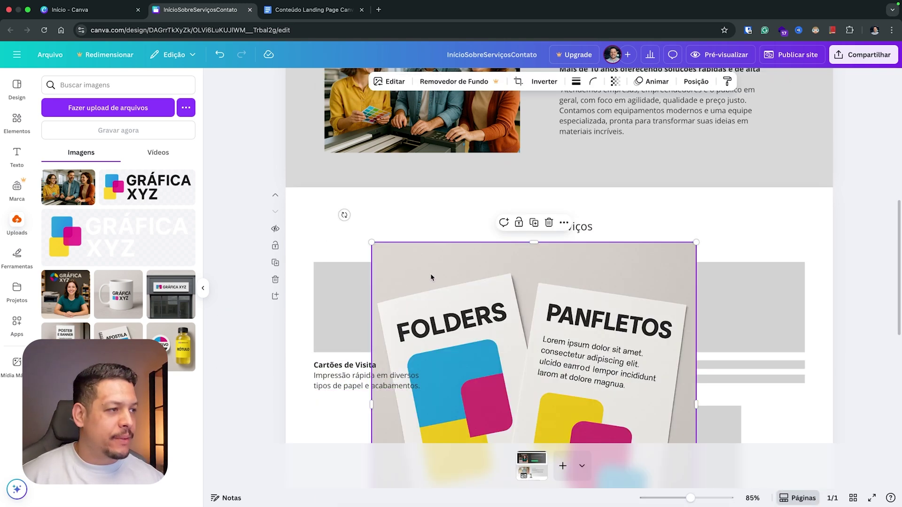
left_click_drag(693, 242, 535, 397)
left_click_drag(484, 417, 446, 245)
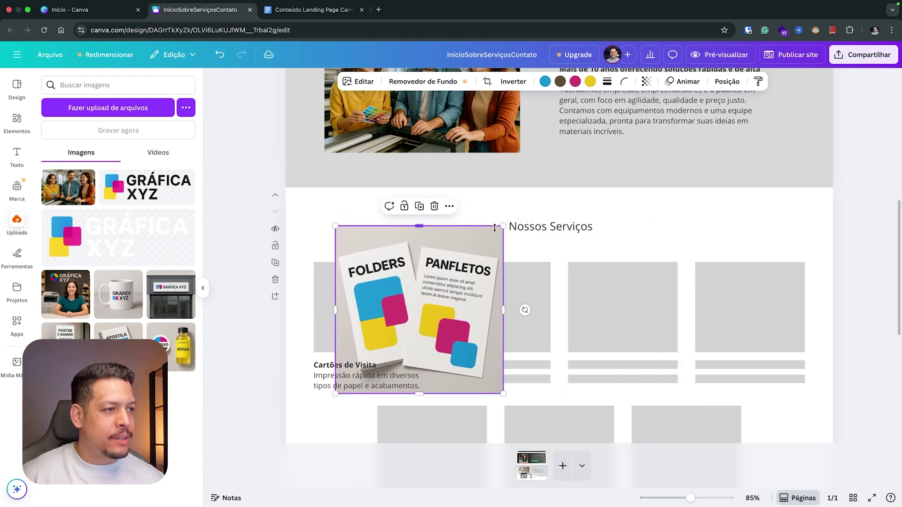
left_click_drag(503, 226, 424, 304)
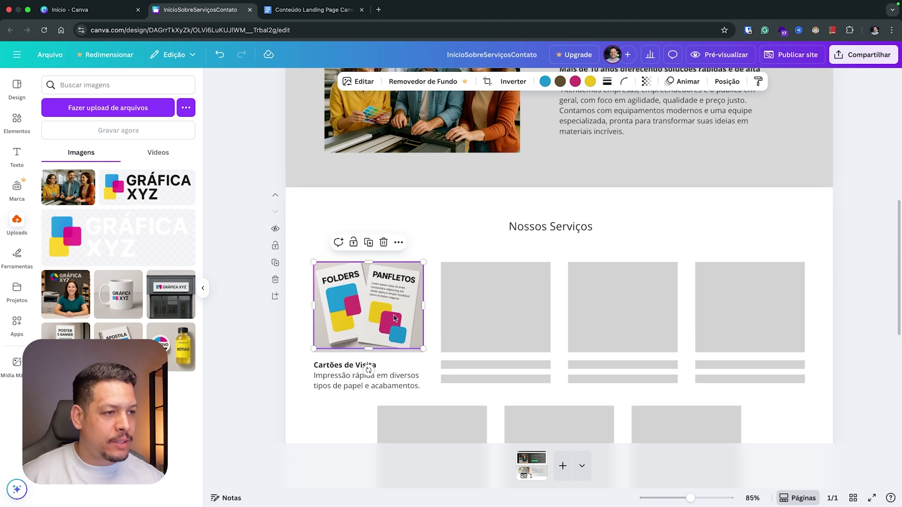
left_click_drag(394, 348, 394, 352)
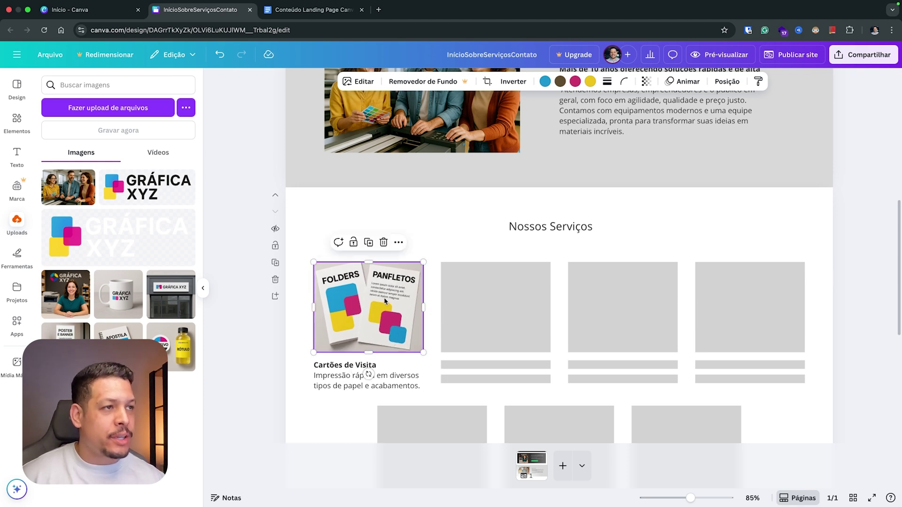
Slightly round the corners of the folders and panfletos image and clear the grey placeholder from behind it.
left_click(624, 82)
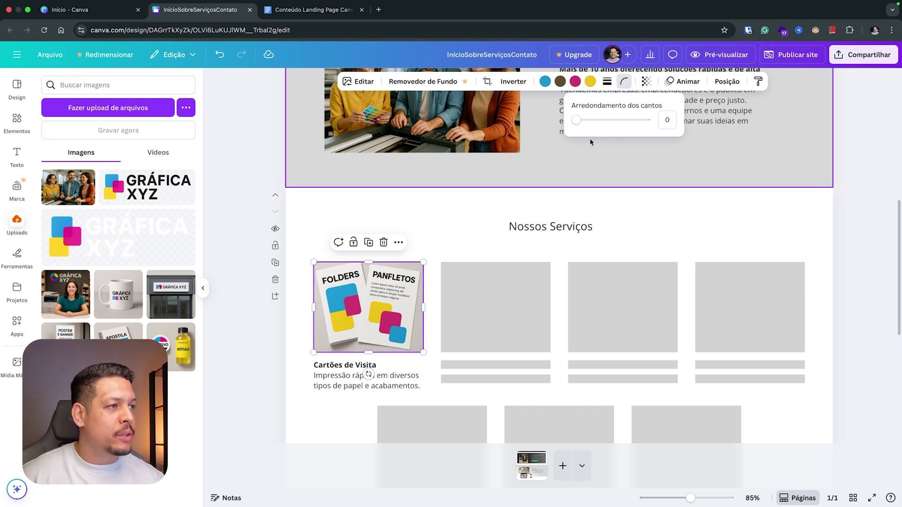
left_click_drag(574, 121, 585, 121)
left_click_drag(392, 306, 364, 312)
left_click(326, 307)
left_click(388, 308)
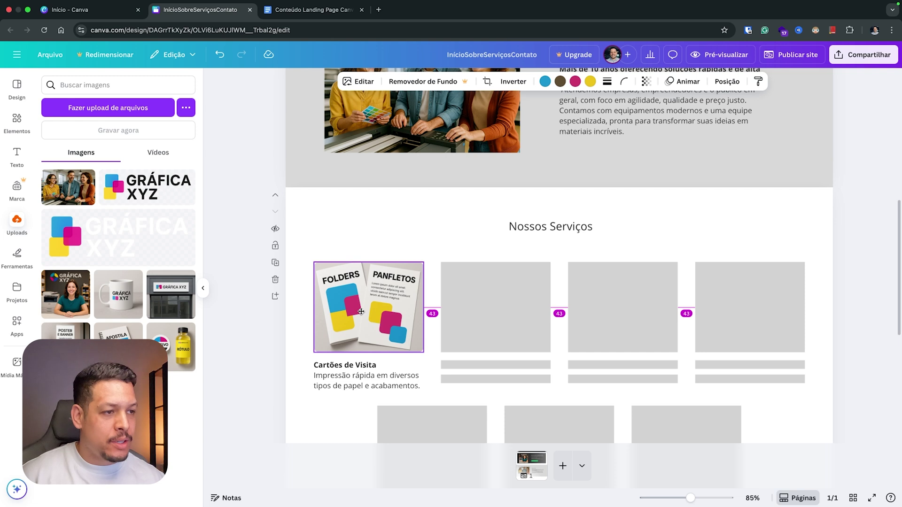
left_click(305, 344)
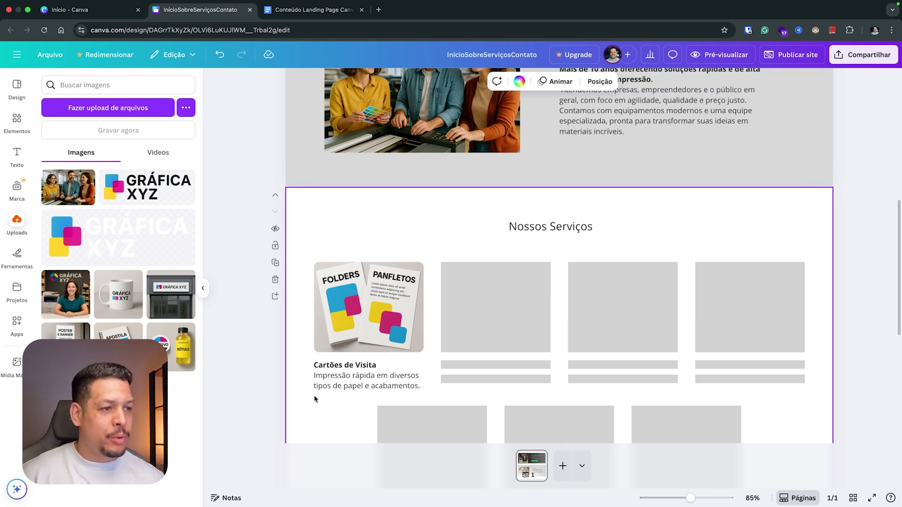
Group the first card's image with its "Cartões de Visita" text block.
left_click(351, 371)
left_click(355, 311, "shift")
right_click(354, 294)
key("Escape")
left_click(342, 243)
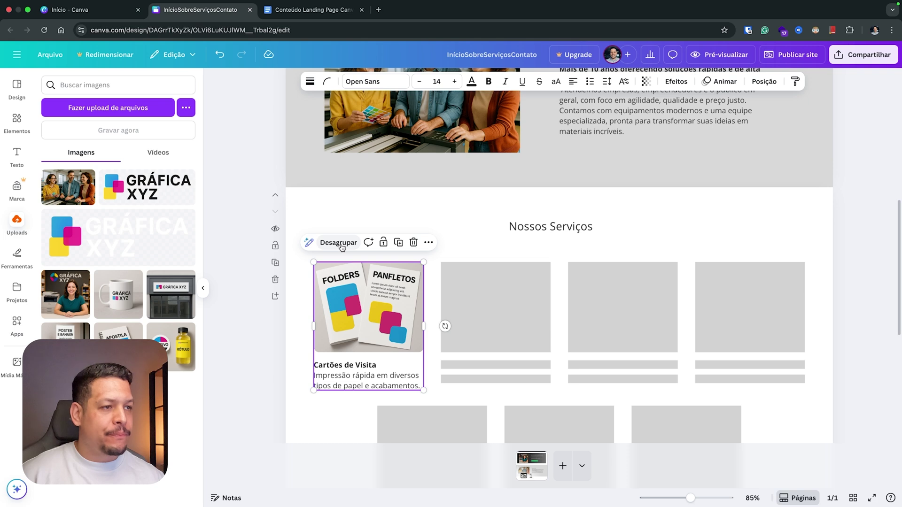
left_click(455, 216)
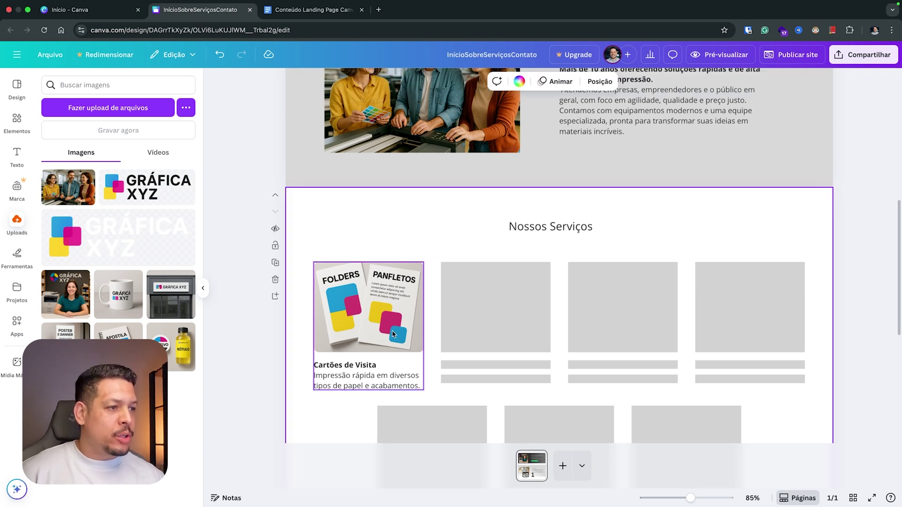
Delete the grey image and text placeholders of the second, third and fourth cards in the first row.
left_click(518, 320)
scroll(518, 320, "down", 1)
left_click(526, 347, "shift")
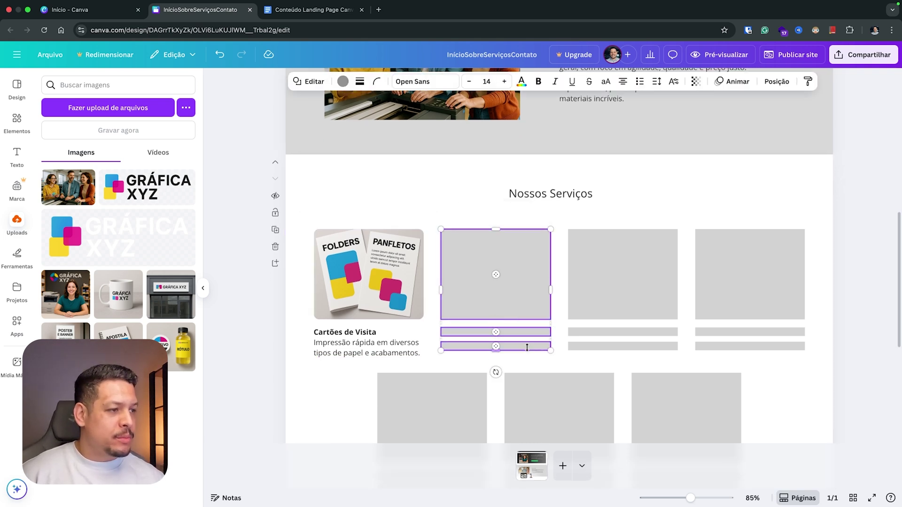
left_click(610, 346, "shift")
left_click(610, 332, "shift")
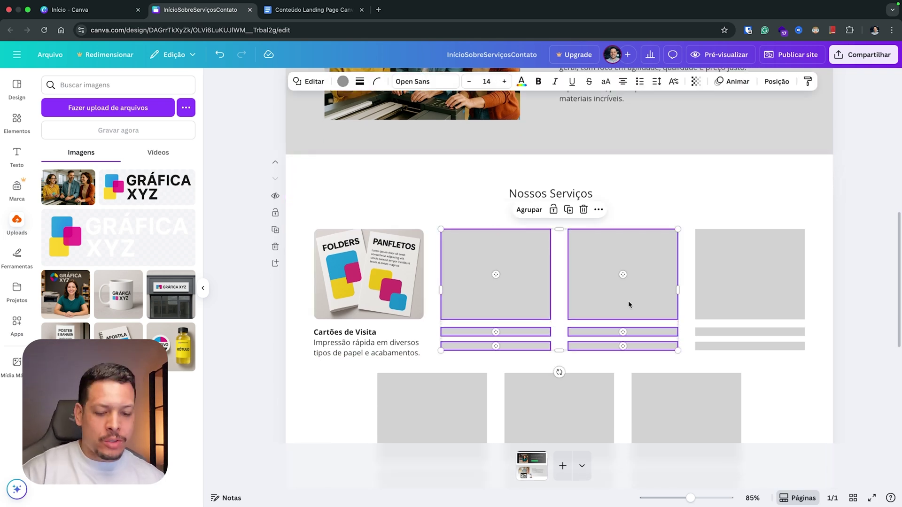
key("Delete")
left_click(732, 347)
left_click(733, 332, "shift")
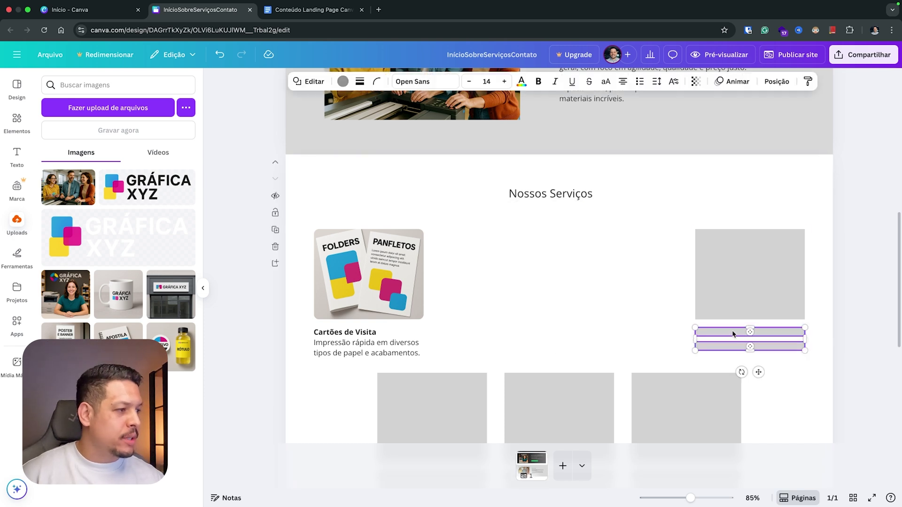
left_click(735, 286, "shift")
key("Delete")
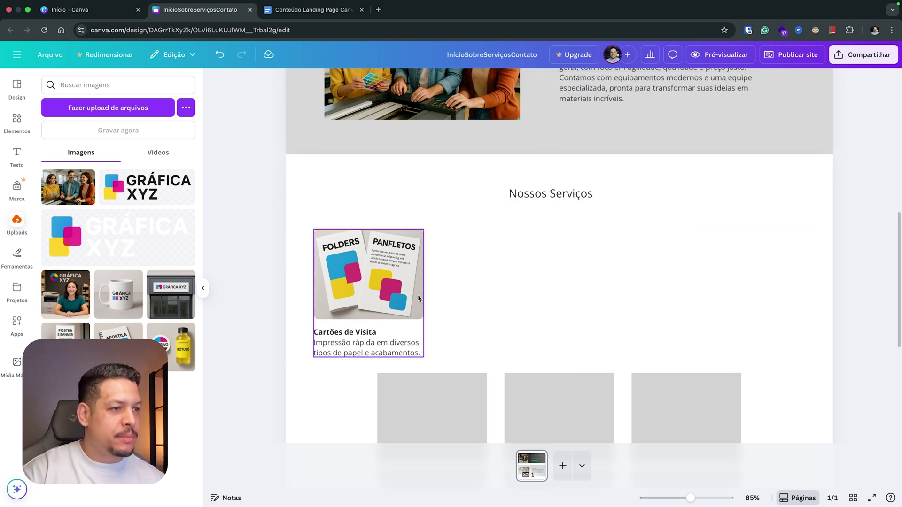
Place three copies of the "Cartões de Visita" card across the first row and space the four cards equally.
left_click(370, 283)
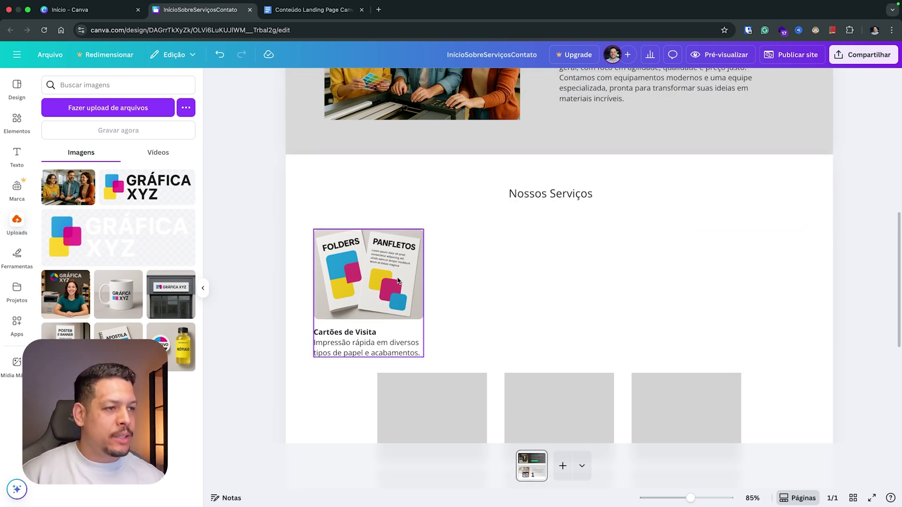
left_click_drag(367, 267, 700, 258)
left_click_drag(336, 203, 784, 358)
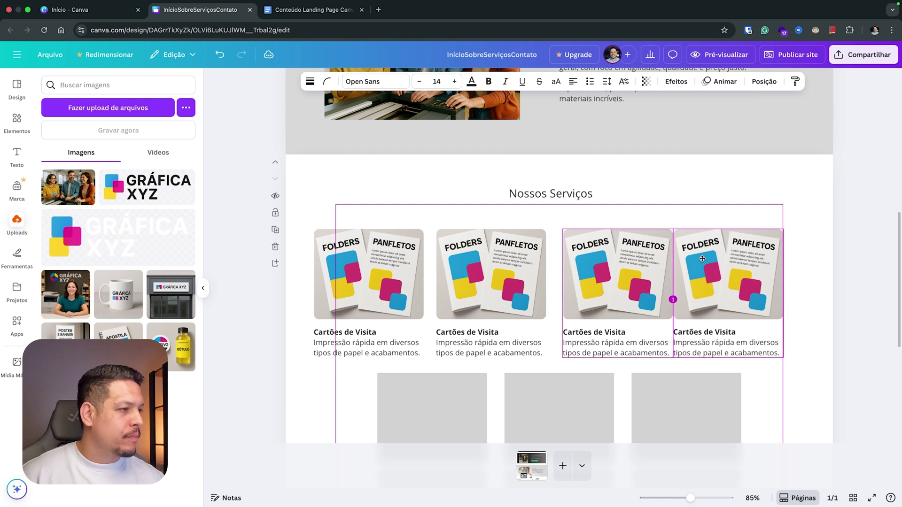
right_click(512, 252)
mouse_move(567, 386)
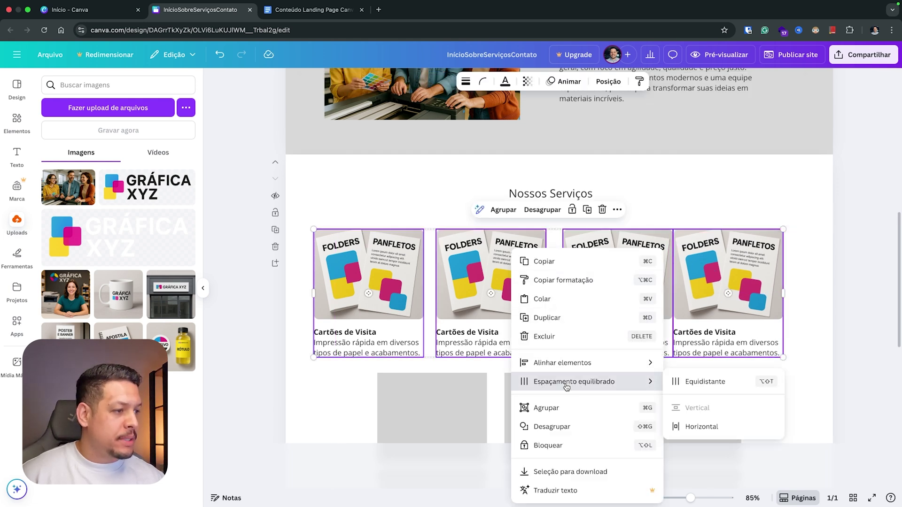
left_click(688, 384)
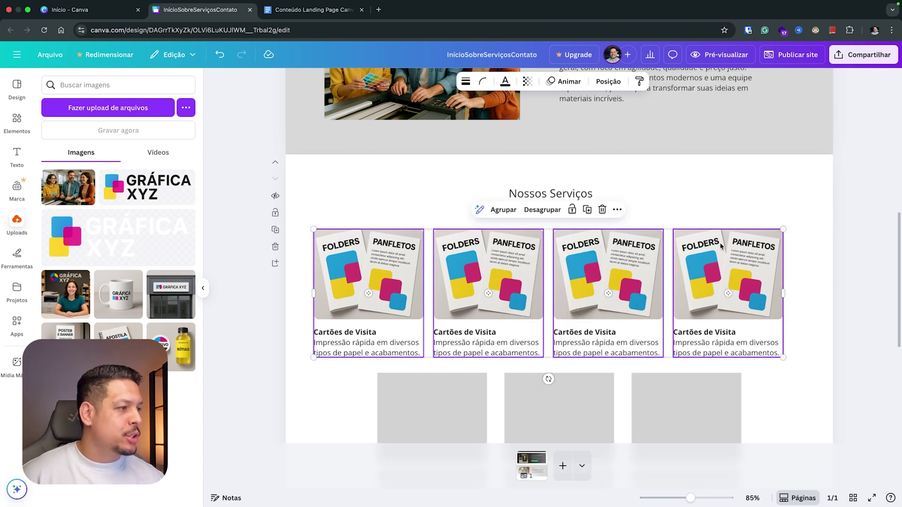
left_click(795, 243)
Replace the second card's title with "Folders e Panfletos", copied from the Google Docs content document.
scroll(580, 260, "down", 1)
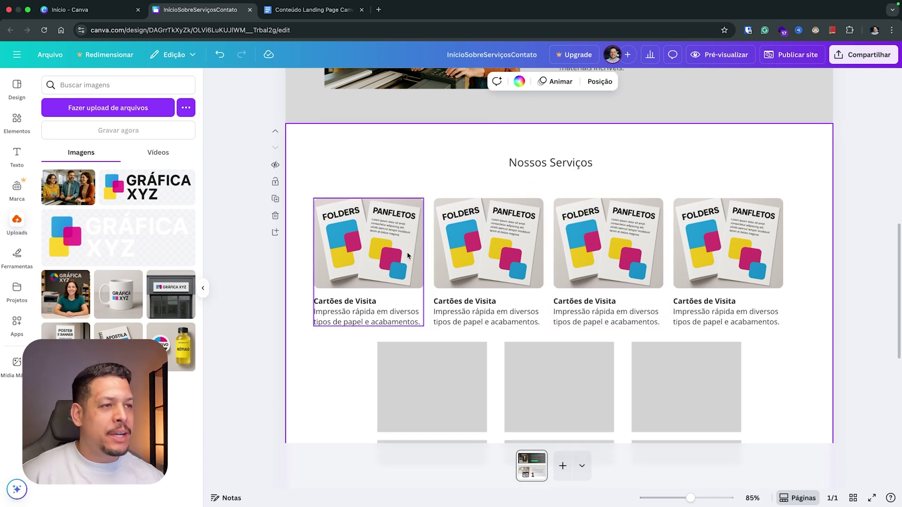
left_click(303, 10)
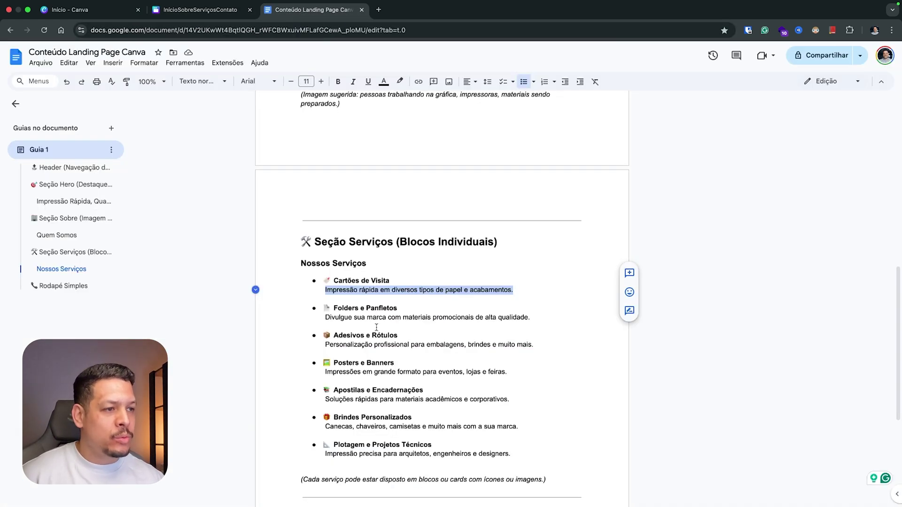
left_click_drag(403, 310, 335, 311)
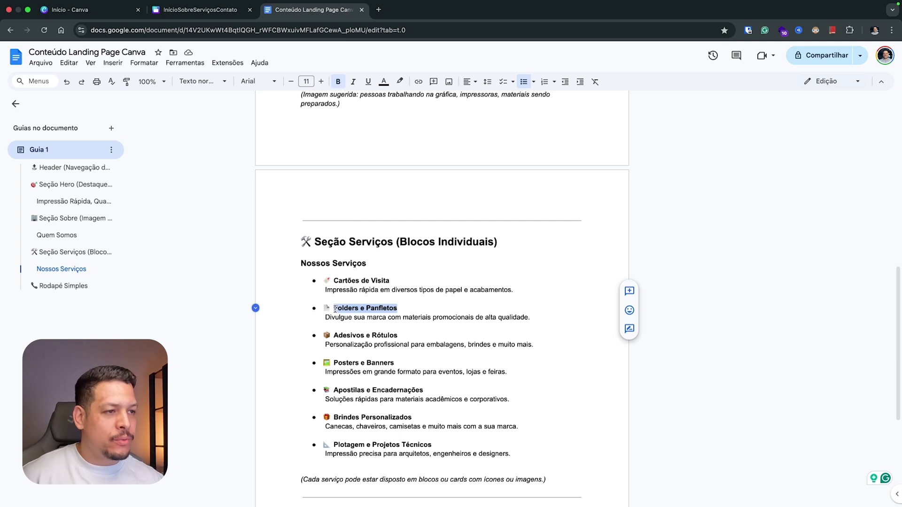
left_click(200, 10)
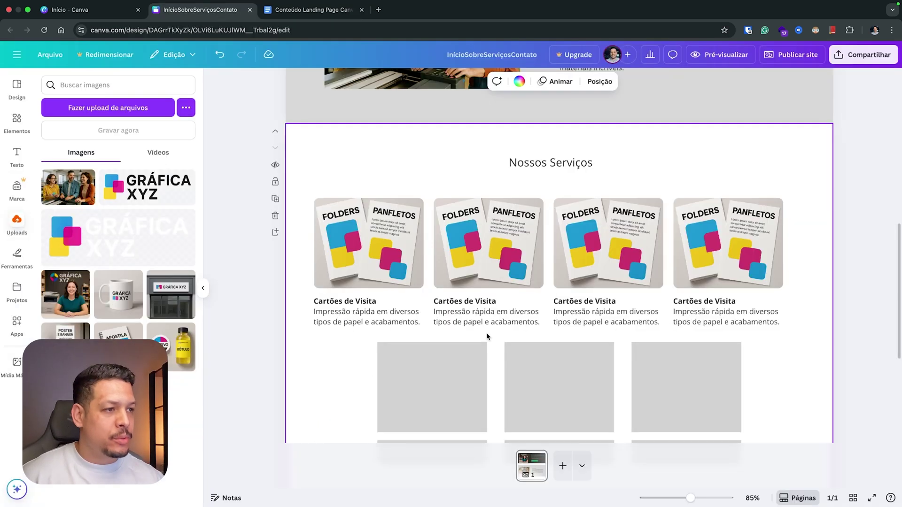
double_click(468, 297)
triple_click(457, 303)
key("cmd+v")
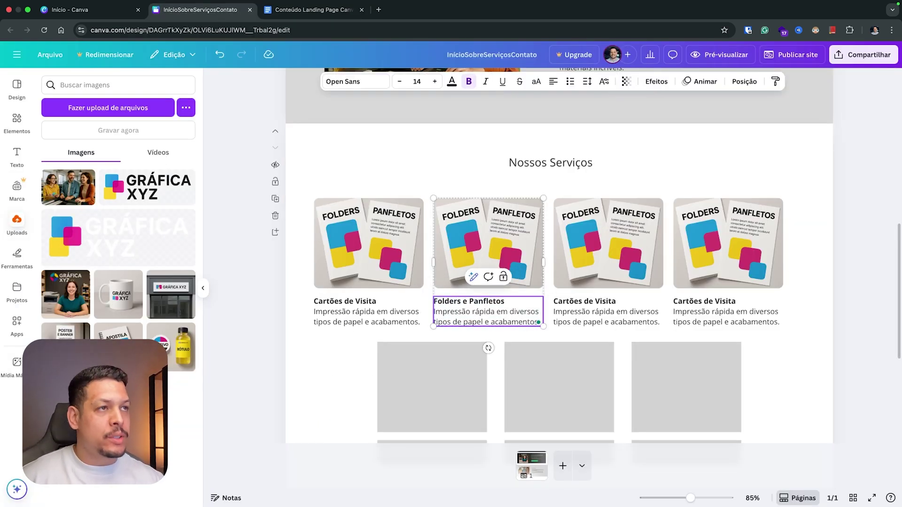
Replace the second card's description with "Divulgue sua marca com materiais promocionais de alta qualidade." from the Google Docs document.
left_click(319, 23)
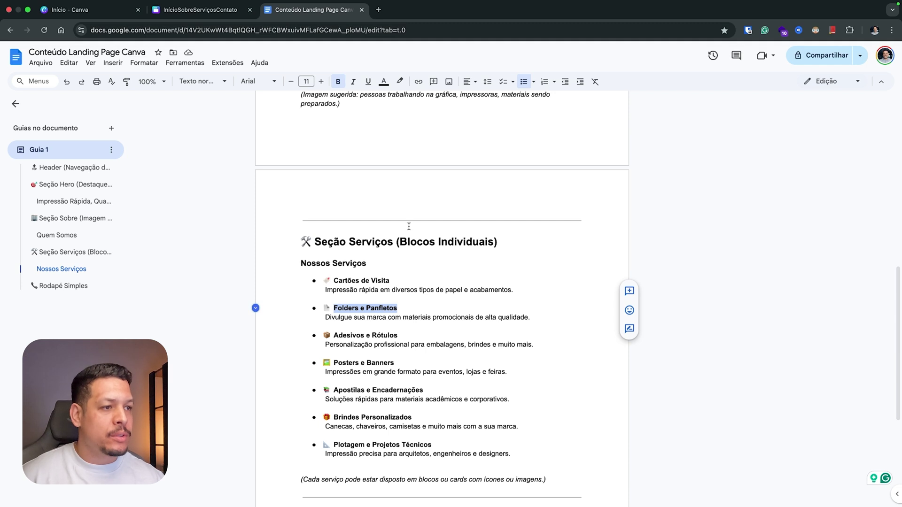
left_click_drag(541, 315, 336, 319)
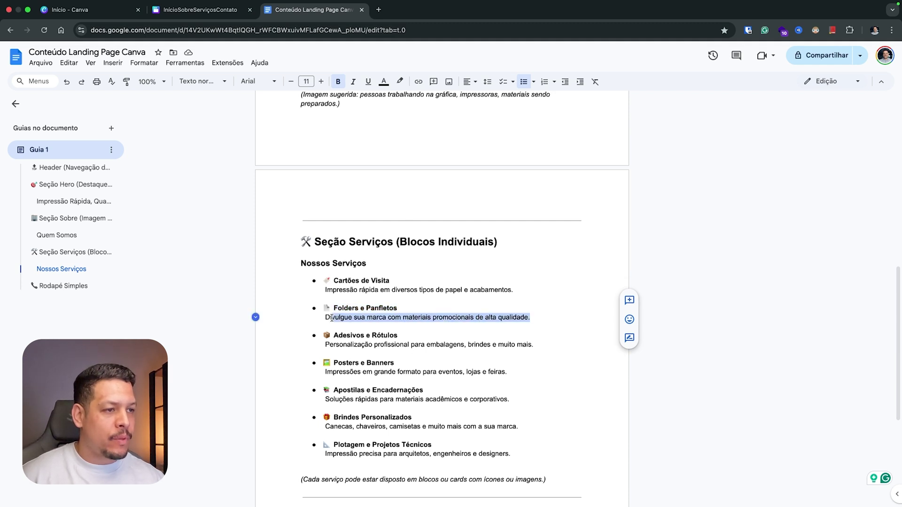
key("cmd+c")
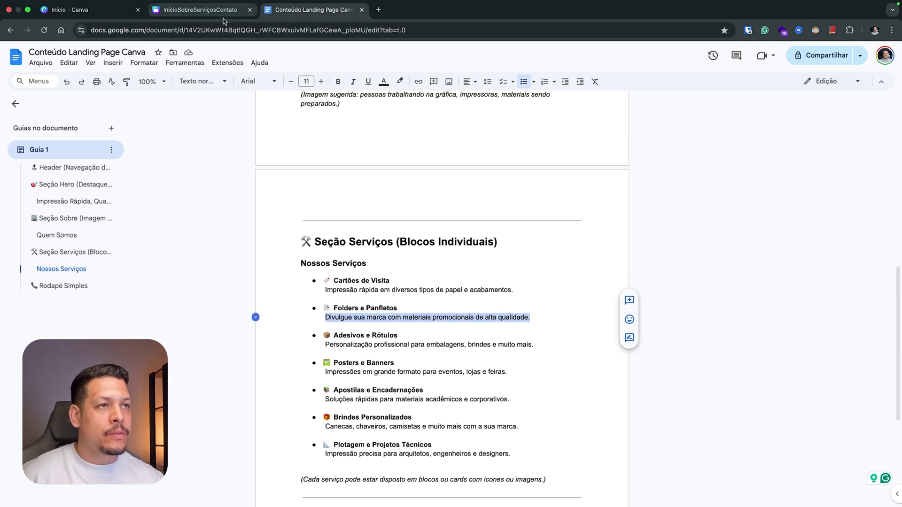
left_click(200, 9)
key("cmd+v")
left_click_drag(481, 332, 438, 315)
key("BackSpace")
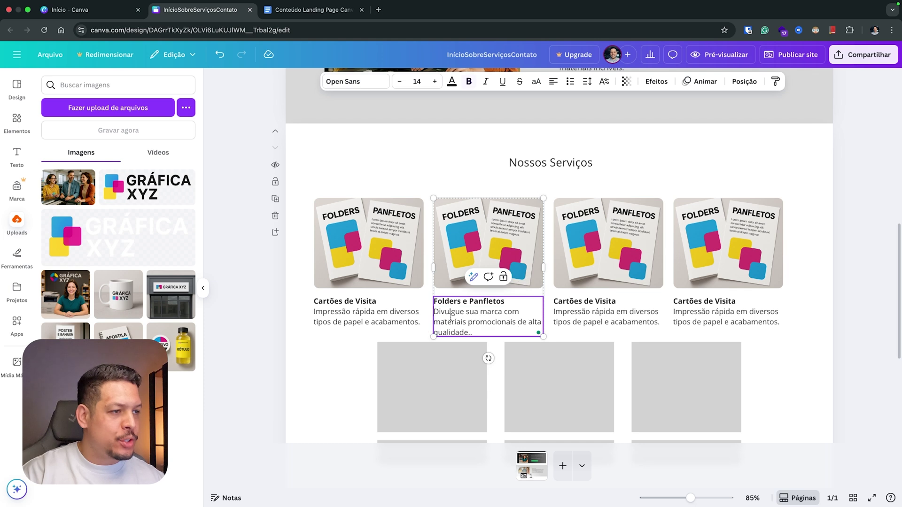
left_click(370, 351)
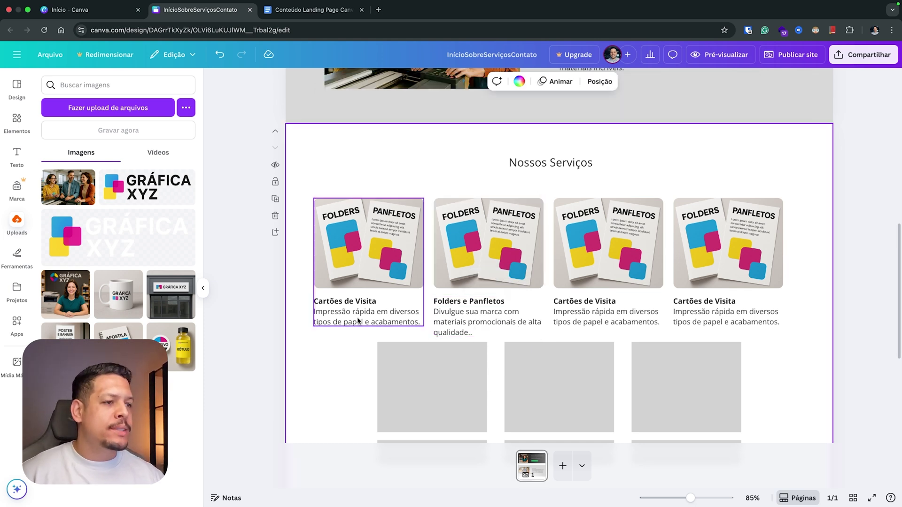
Move the second row of three grey placeholder cards slightly down to clear the text above it.
scroll(526, 365, "down", 4)
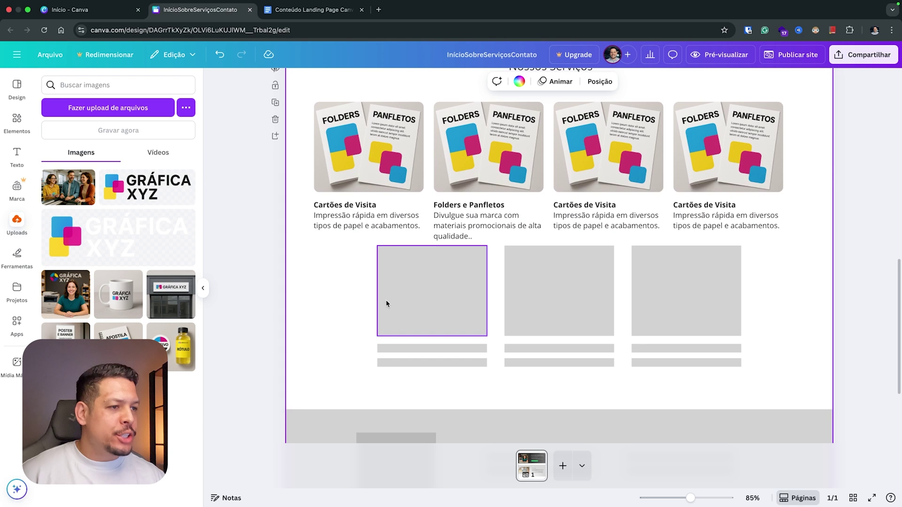
left_click_drag(348, 281, 719, 384)
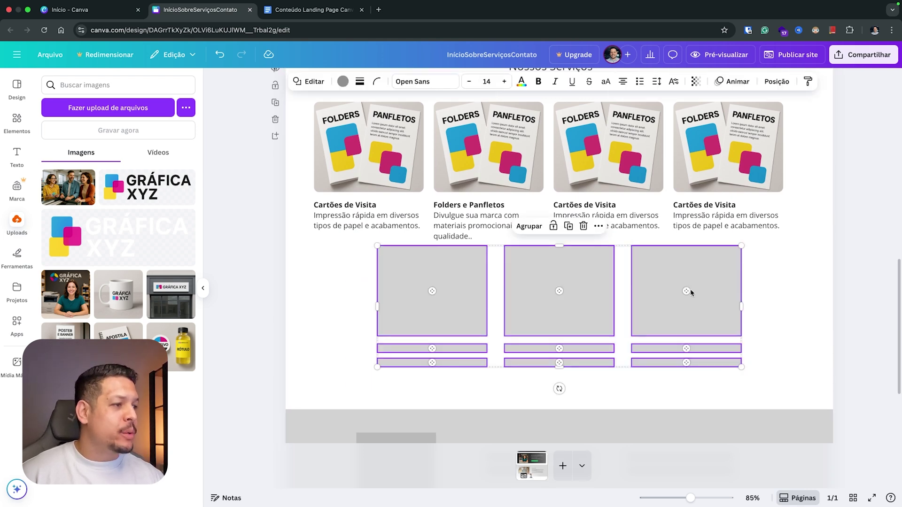
left_click(460, 235)
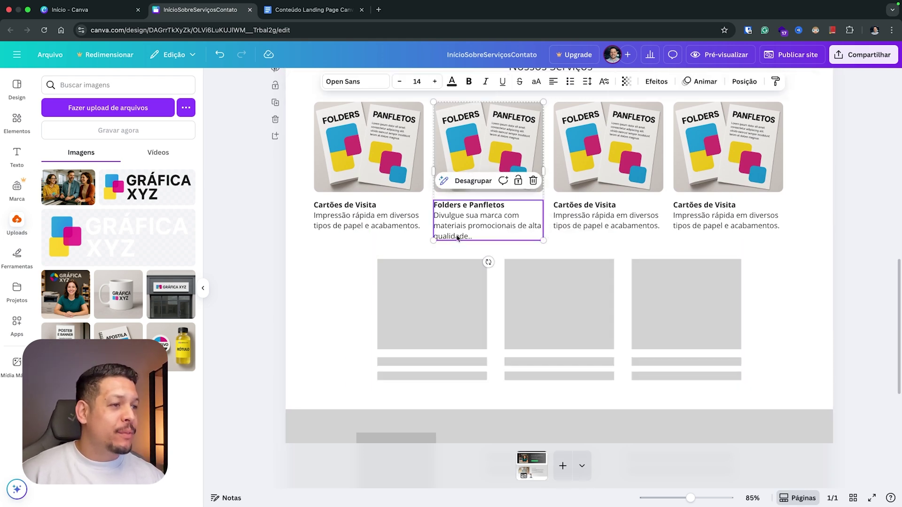
left_click(350, 180)
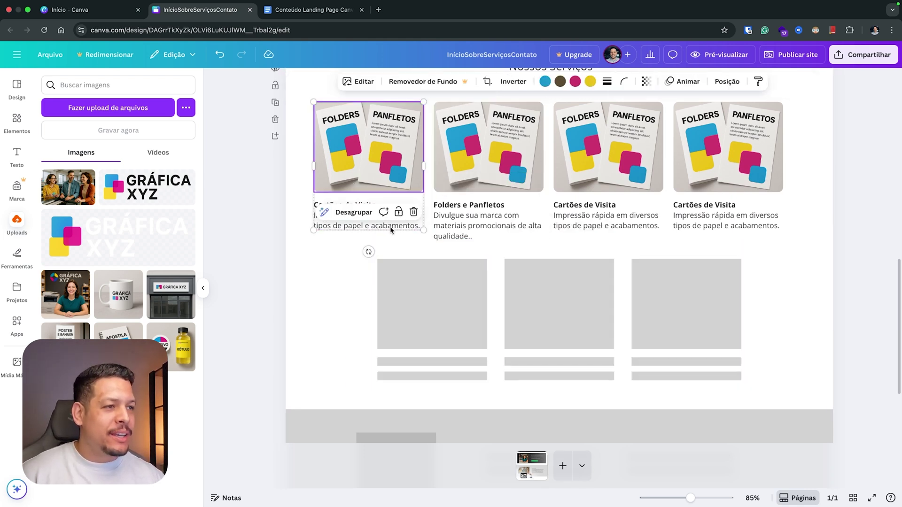
left_click(389, 229)
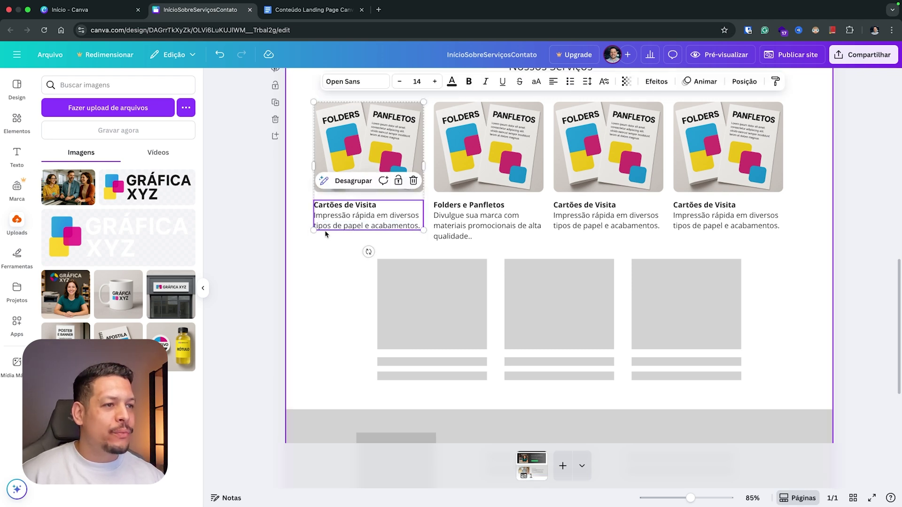
left_click_drag(307, 228, 317, 241)
key("ctrl+z")
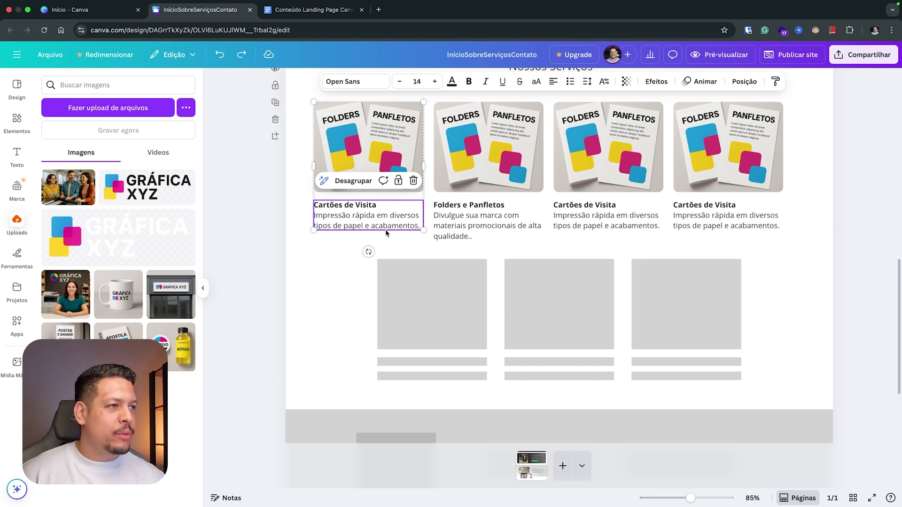
Replace the image in the first "Cartões de Visita" card with the uploaded business card picture.
scroll(386, 232, "up", 1)
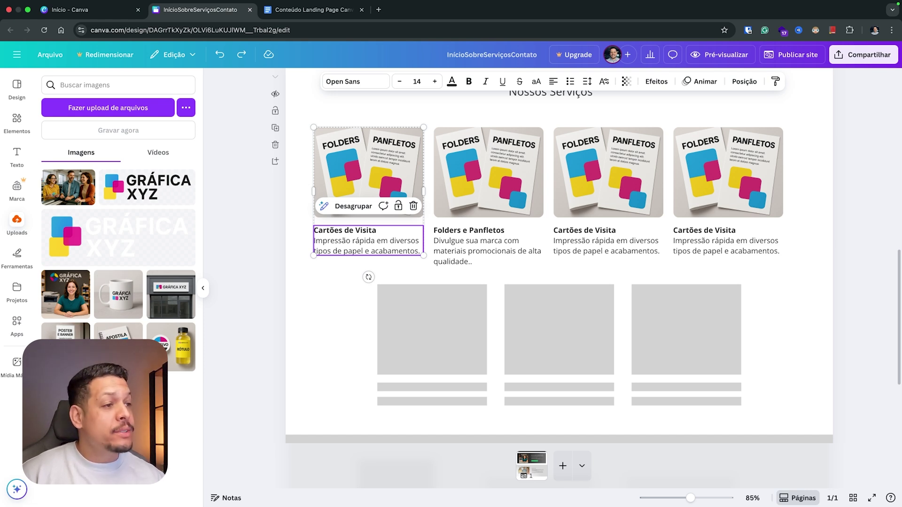
left_click_drag(190, 355, 385, 185)
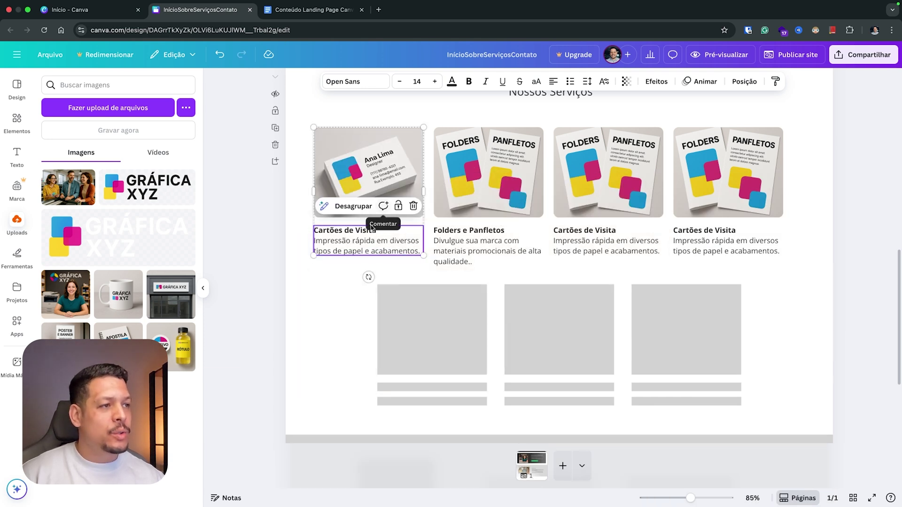
left_click(512, 184)
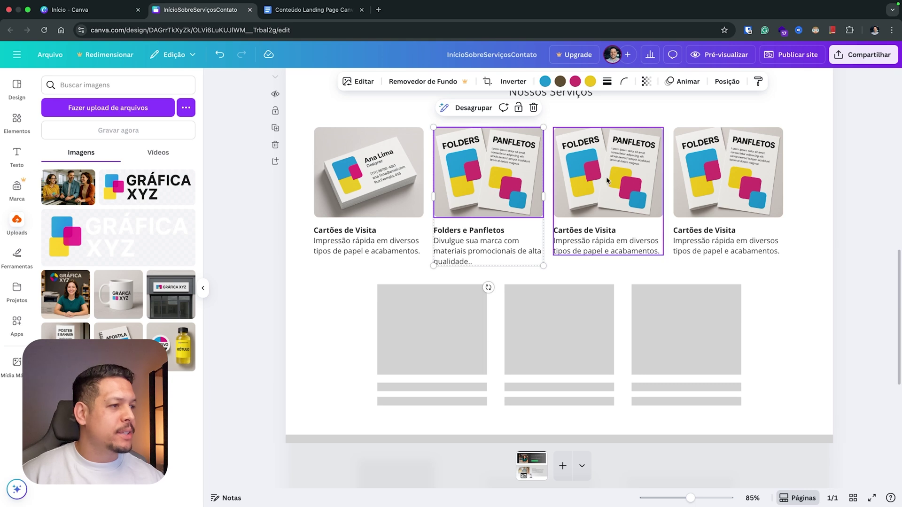
Replace the third card's title with "Adesivos e Rótulos", copied from the Google Docs content document.
left_click(298, 14)
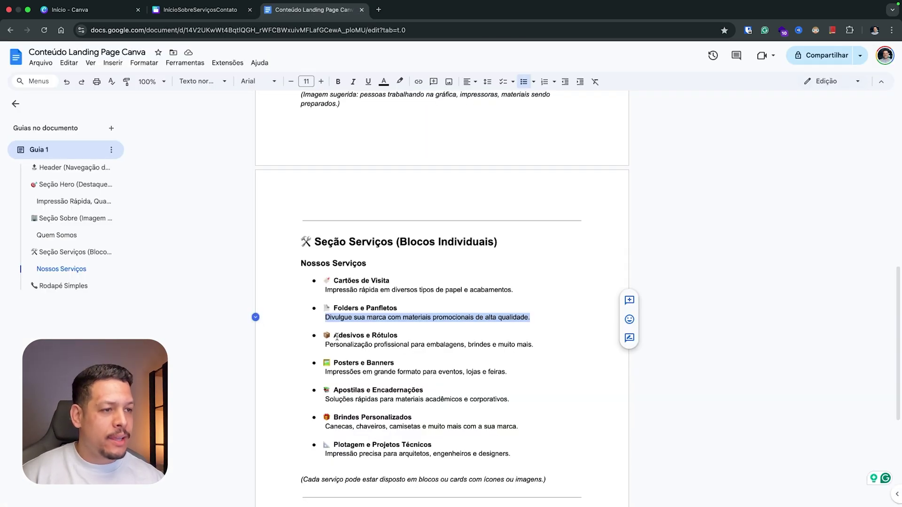
left_click_drag(334, 337, 398, 336)
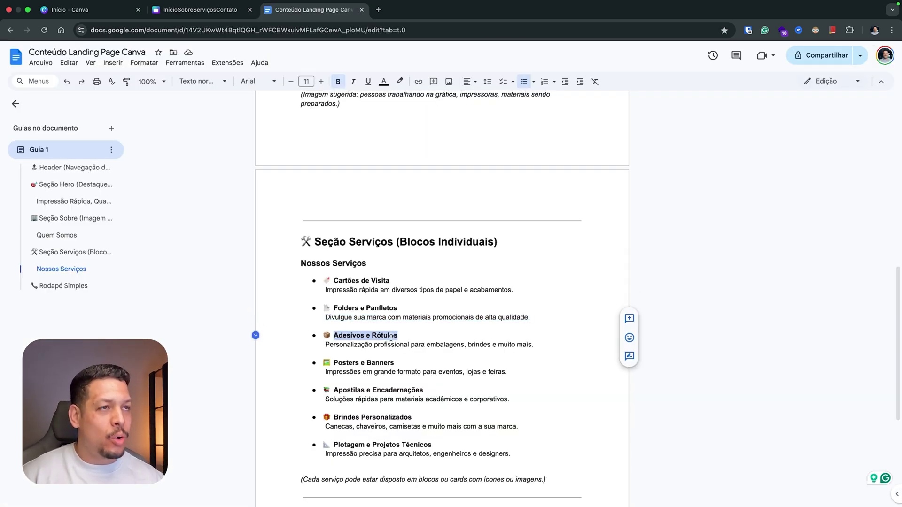
left_click(199, 9)
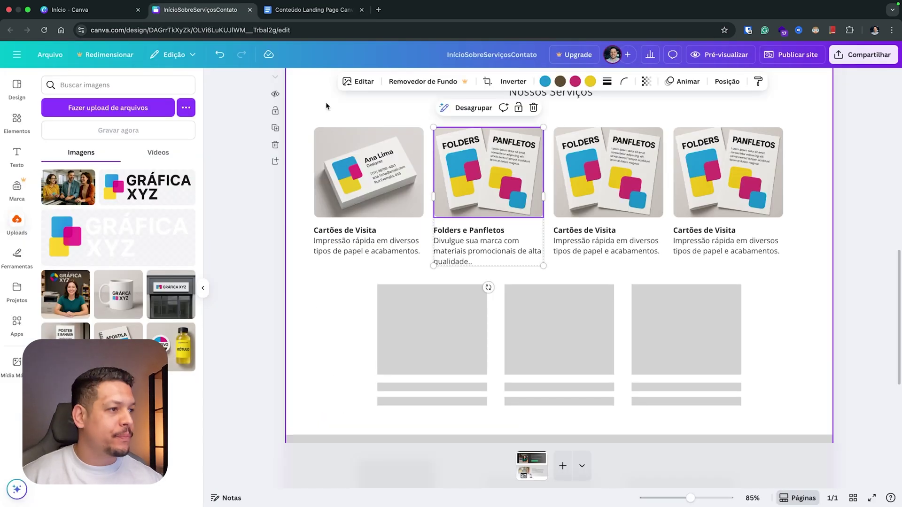
double_click(588, 231)
key("super+v")
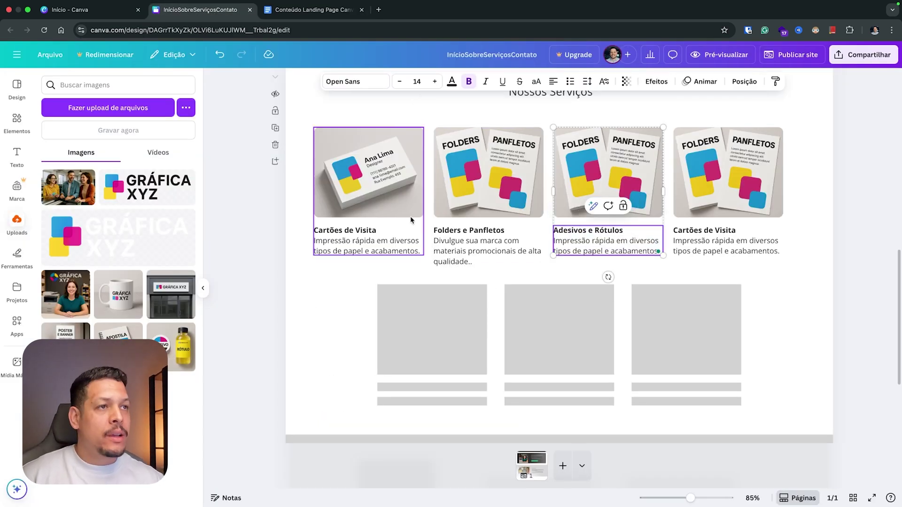
Replace the third card's description with "Personalização profissional para embalagens, brindes e muito mais." from the Google Docs document.
left_click(301, 10)
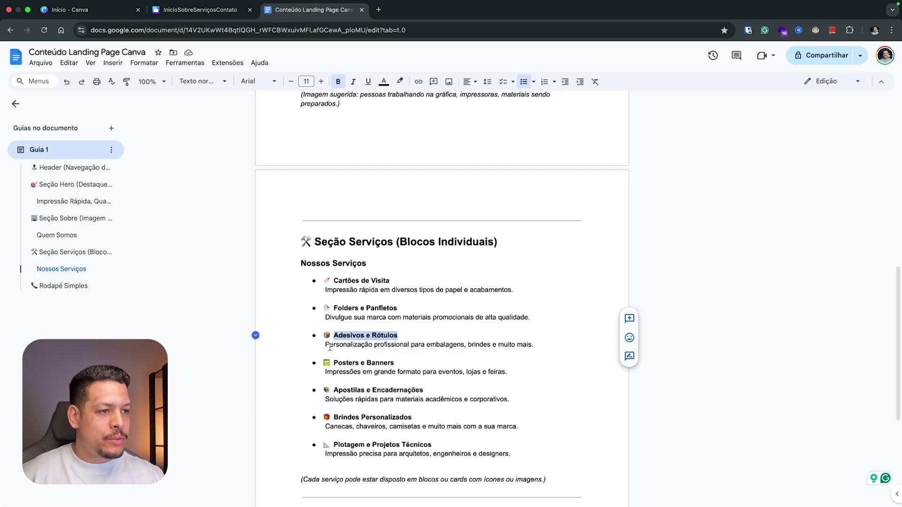
left_click_drag(325, 347, 535, 345)
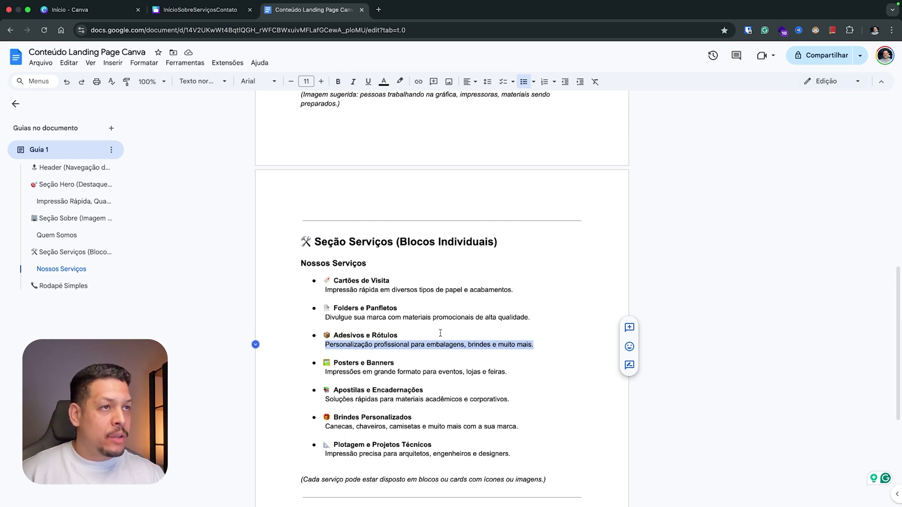
left_click(228, 12)
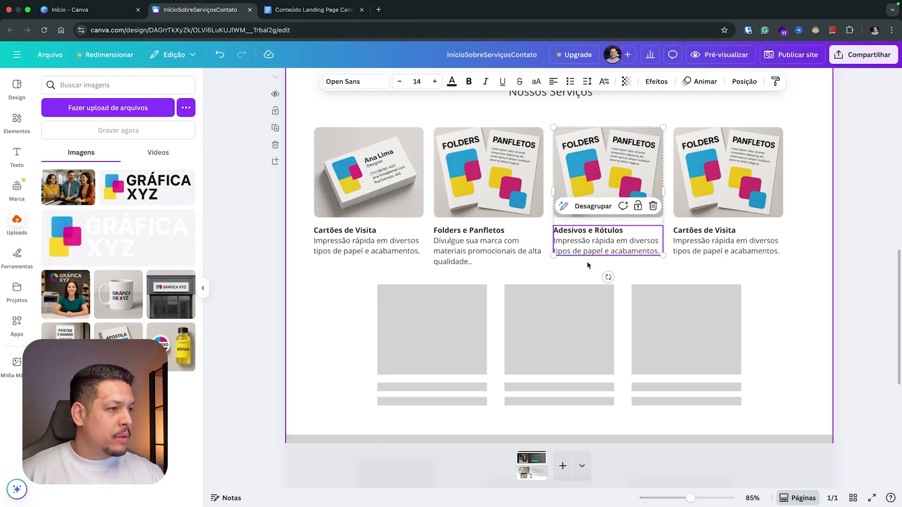
double_click(572, 242)
left_click_drag(582, 242, 658, 252)
key("super+v")
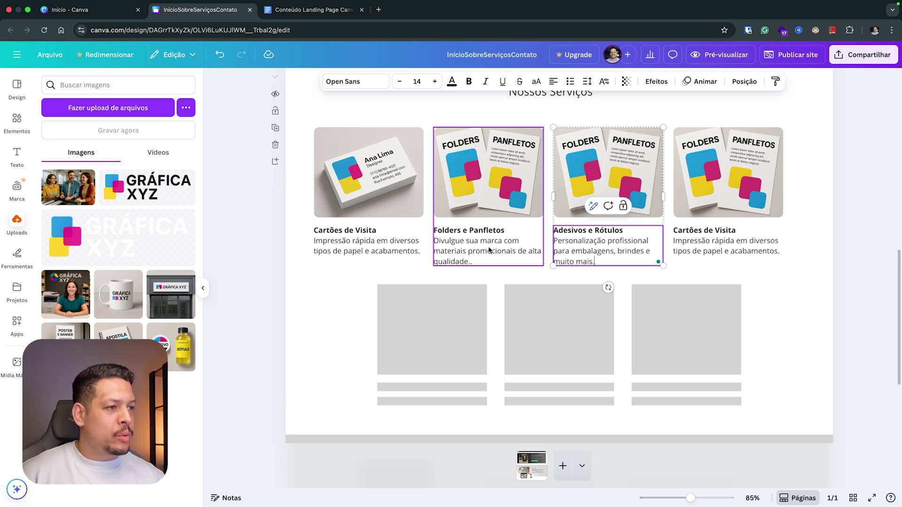
Replace the image in the third card, "Adesivos e Rótulos", with the uploaded sticker and label bottle picture.
left_click(747, 241)
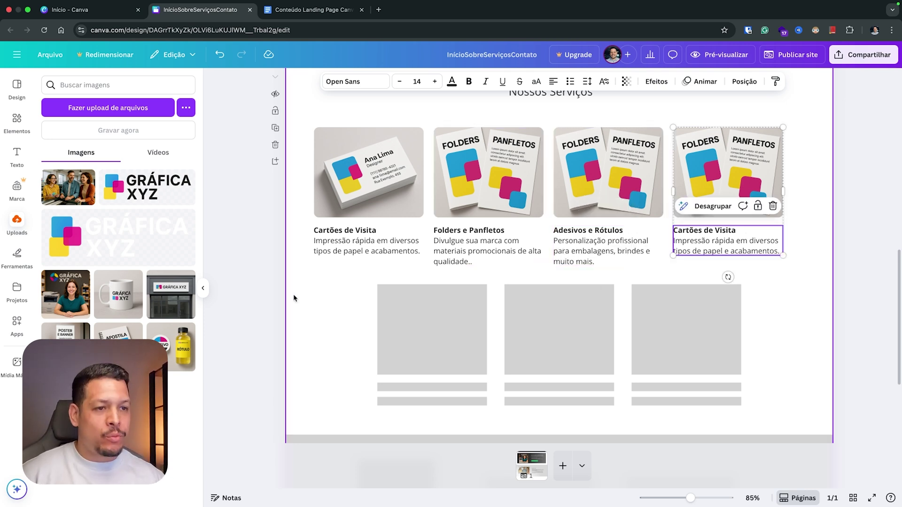
left_click_drag(173, 356, 557, 195)
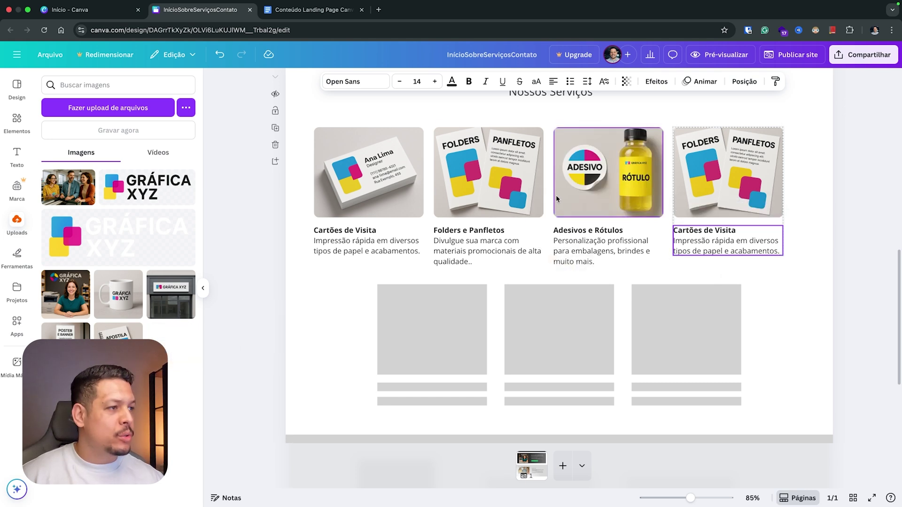
Replace the fourth card's title with "Posters e Banners", copied from the Google Docs content document.
left_click(728, 177)
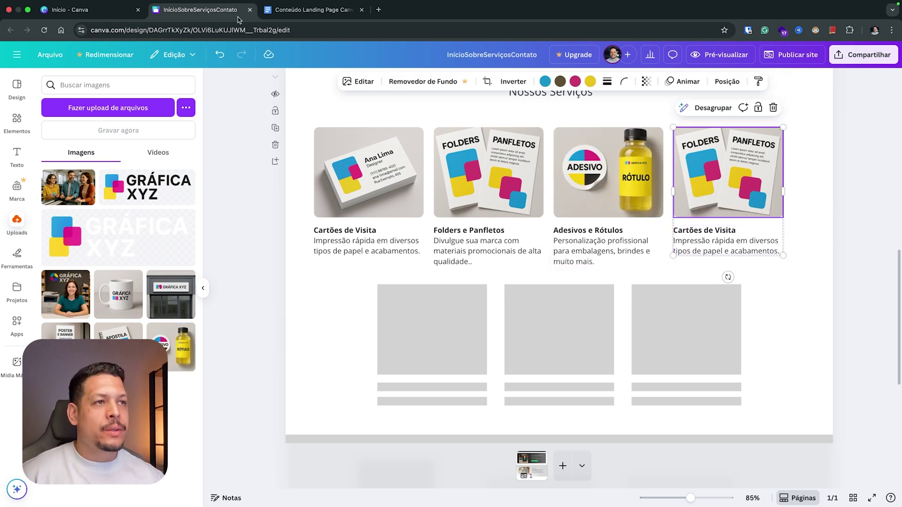
left_click(305, 10)
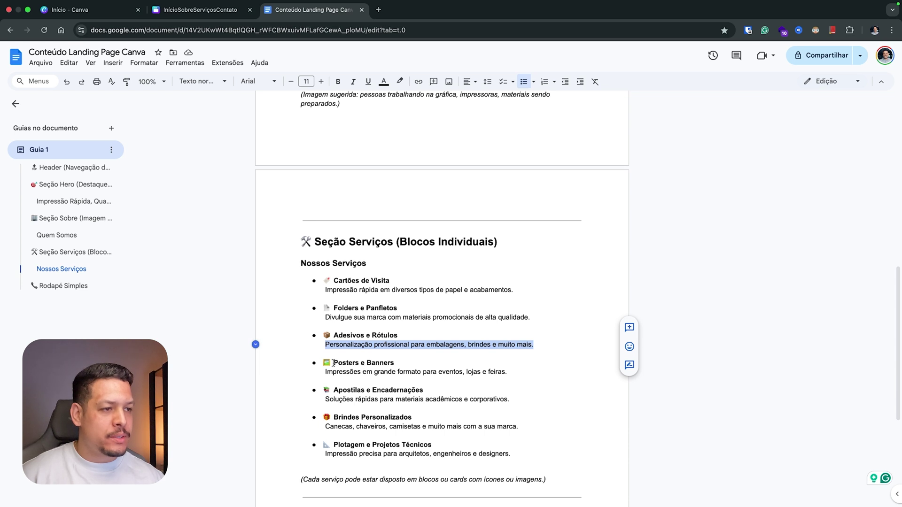
left_click_drag(334, 363, 374, 362)
key("ctrl+shift+Tab")
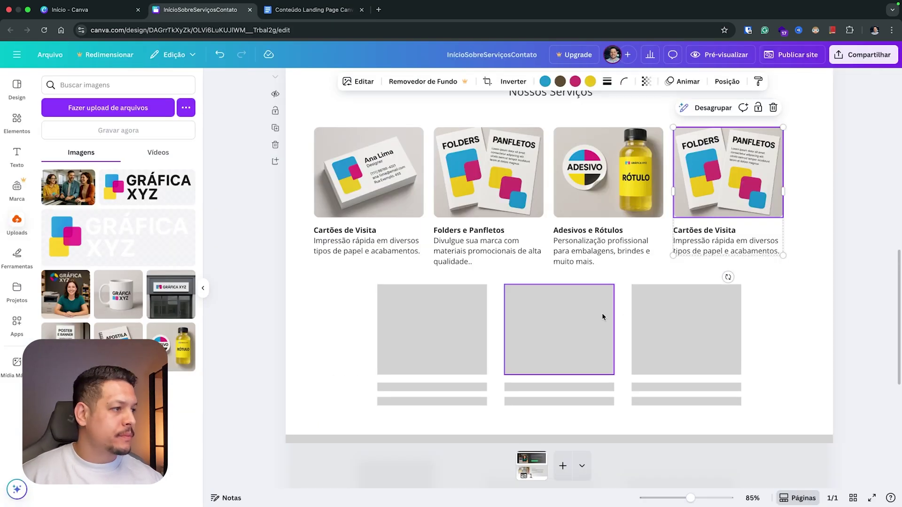
double_click(715, 231)
key("ctrl+v")
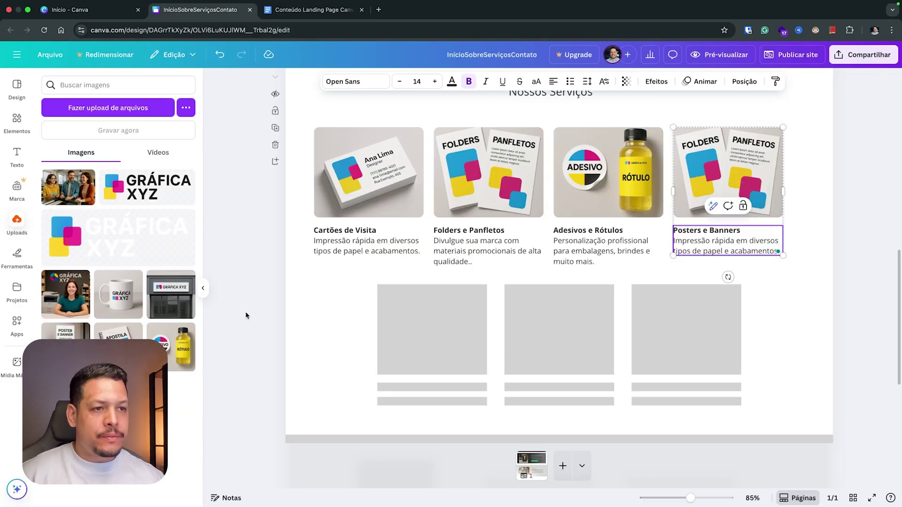
Replace the fourth card's description with "Impressões em grande formato para eventos, lojas e feiras." from the Google Docs document.
left_click(296, 14)
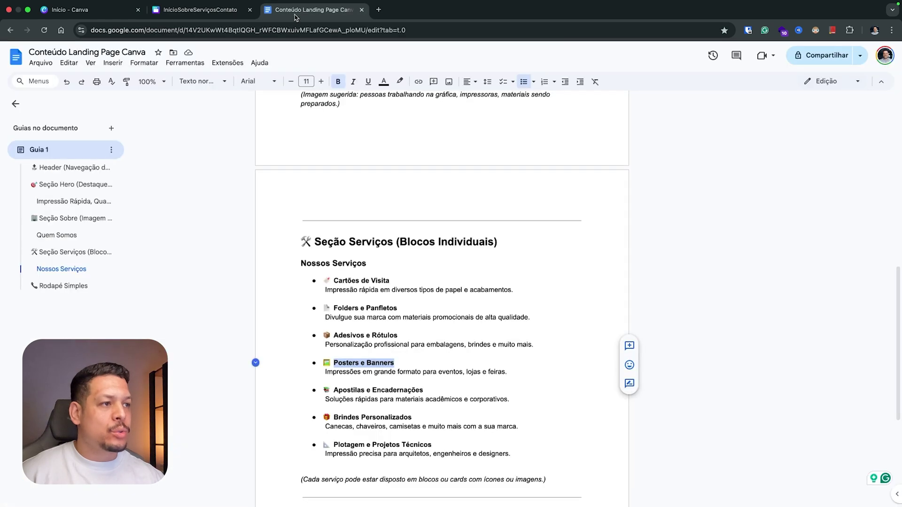
left_click_drag(325, 373, 489, 371)
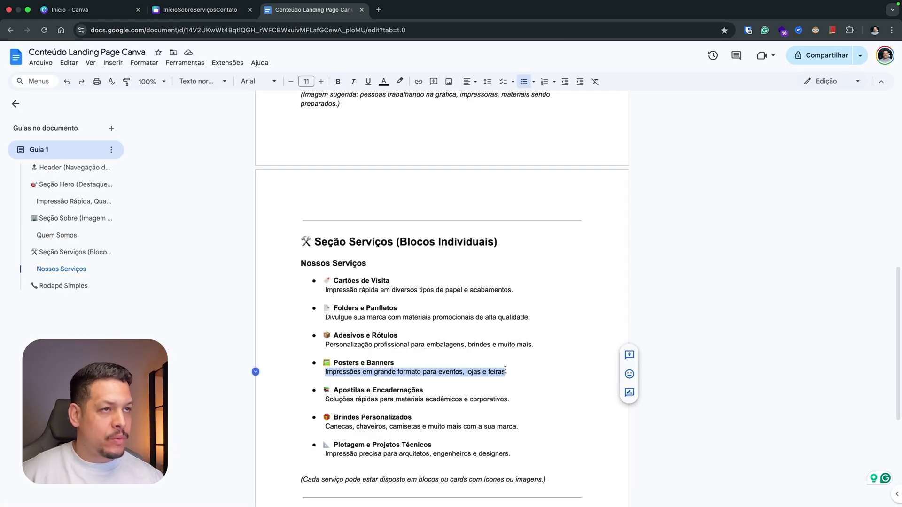
left_click(207, 9)
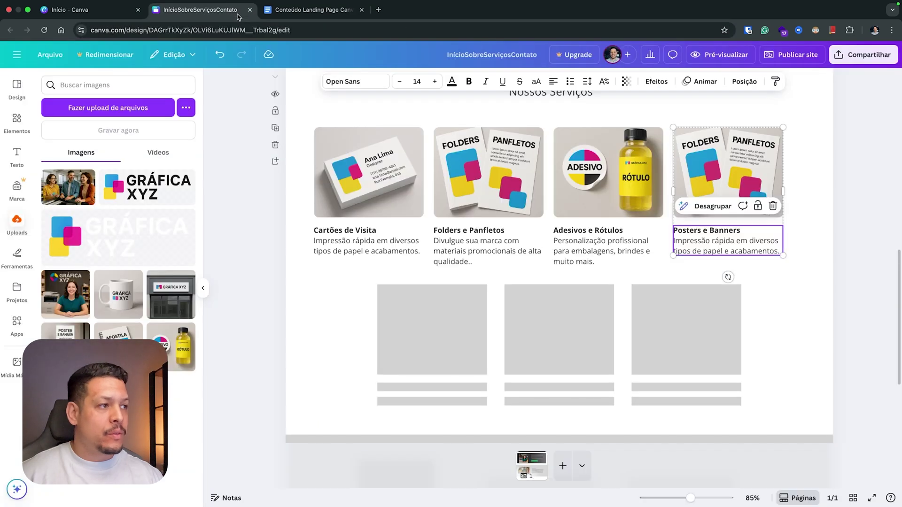
left_click_drag(779, 252, 674, 241)
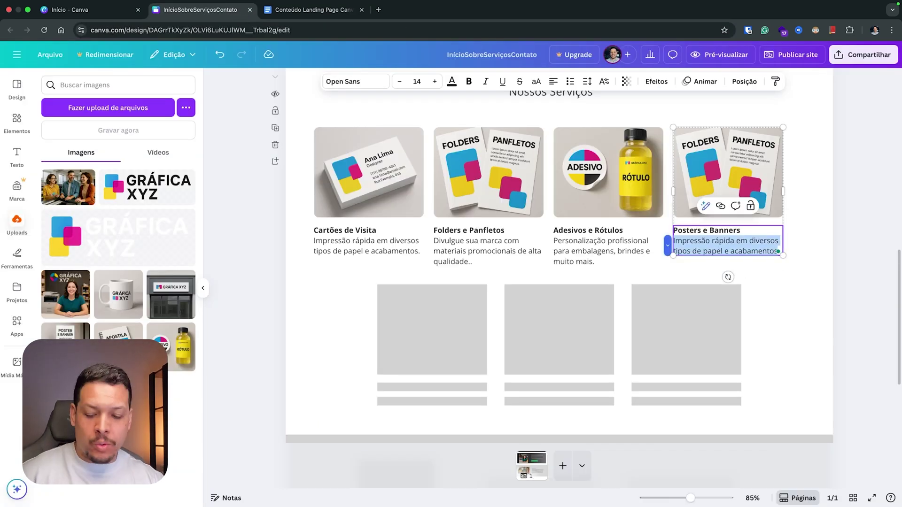
type("Impressões em grande formato para eventos, lojas e feiras.")
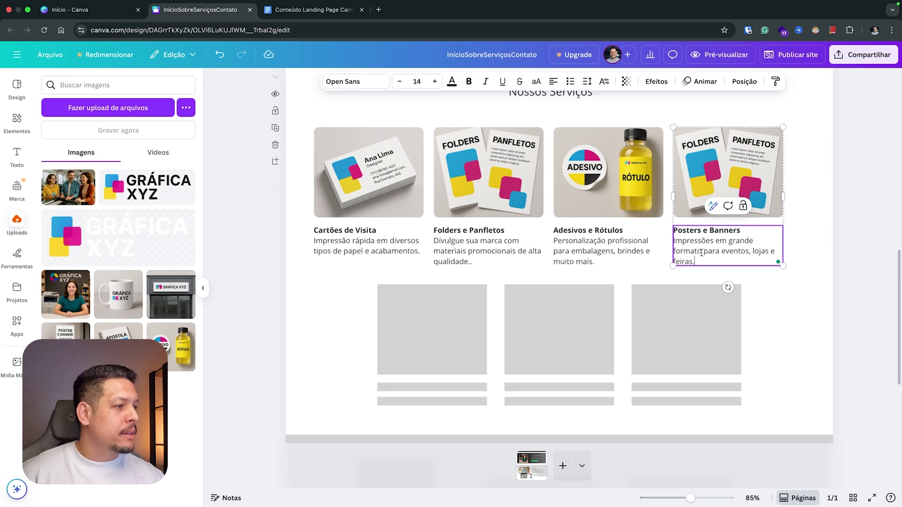
Delete the second row of three grey placeholder cards below the service cards.
left_click(352, 297)
scroll(384, 291, "down", 2)
left_click_drag(352, 264, 715, 368)
key("Delete")
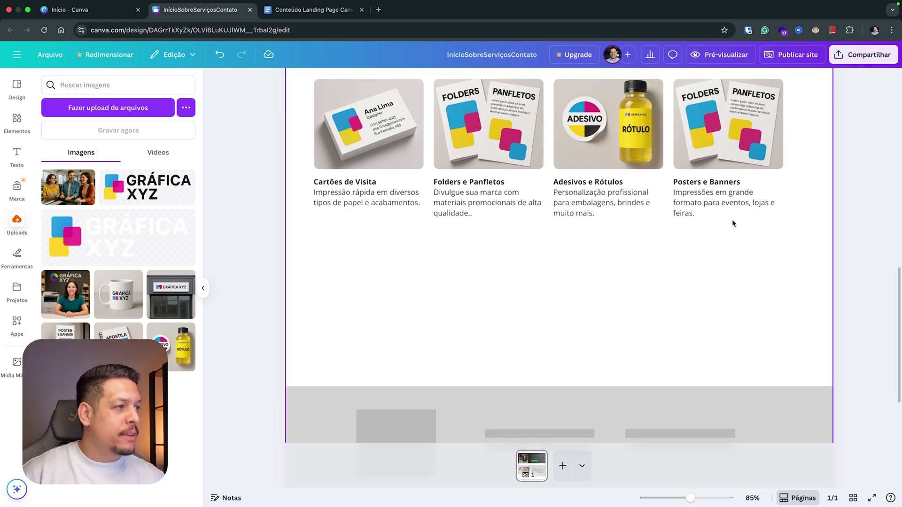
Duplicate the last three service cards and place the copies as a centred second row below the first.
left_click_drag(805, 136, 495, 219)
left_click_drag(507, 116, 567, 243)
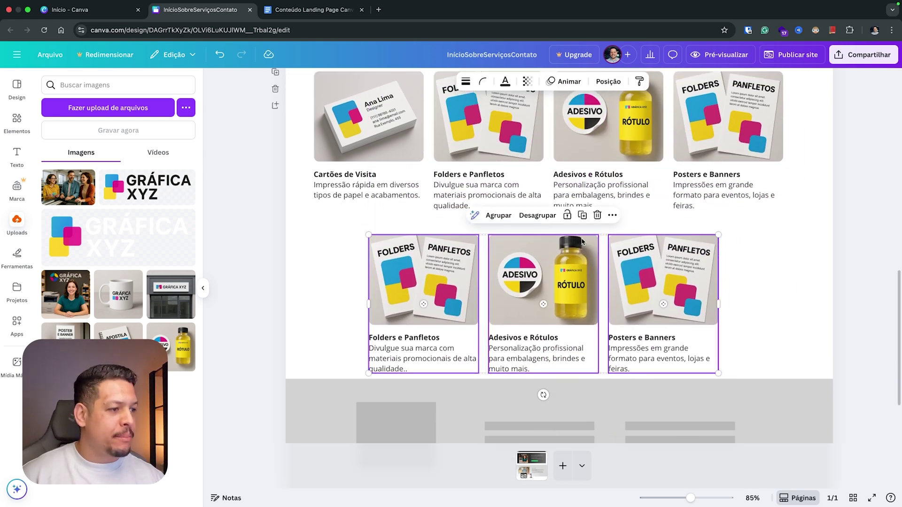
scroll(582, 238, "down", 3)
Extend the bottom section's height and move the grey footer block down to leave space below the second card row.
left_click(347, 235)
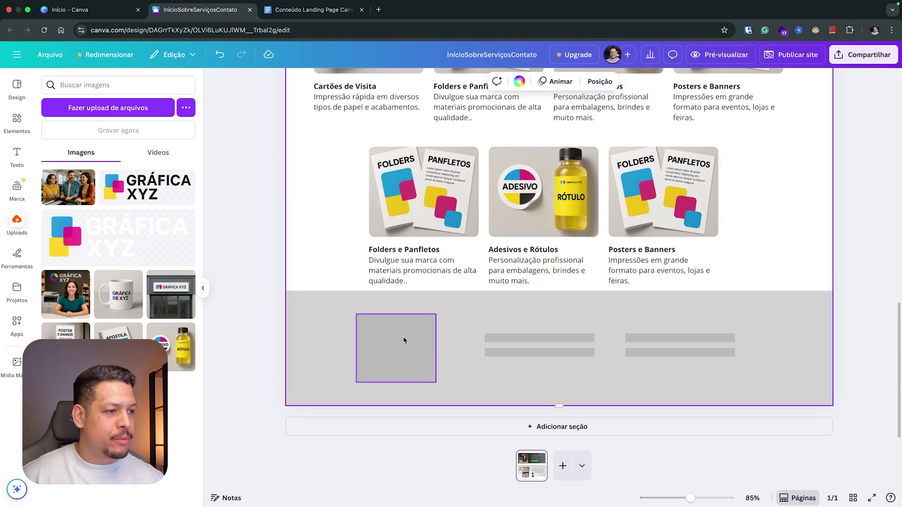
left_click_drag(560, 406, 557, 444)
left_click_drag(785, 379, 411, 282)
left_click_drag(524, 276, 524, 319)
Replace the image in the "Posters e Banners" card with the uploaded poster and banner picture.
scroll(532, 310, "up", 5)
scroll(532, 316, "up", 1)
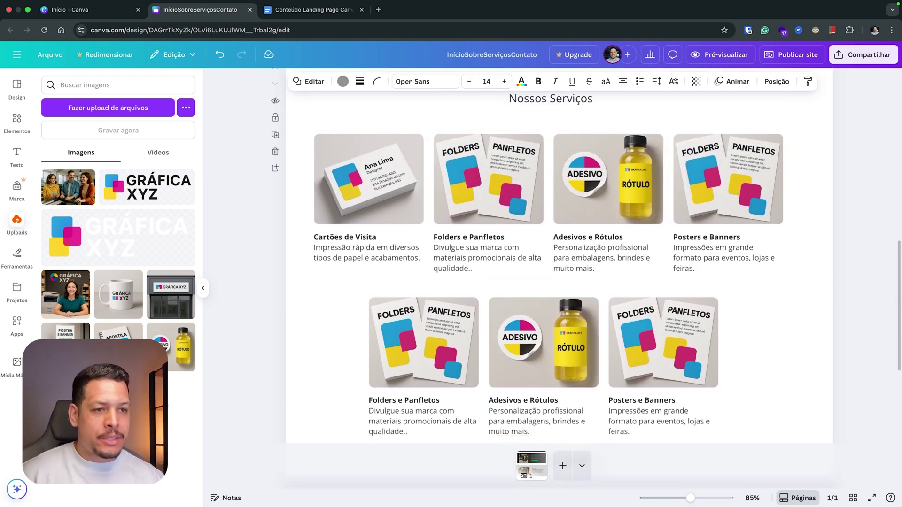
left_click_drag(70, 331, 704, 185)
Round the corners of the team photo in the "Quem Somos" section to 17.
scroll(491, 231, "up", 10)
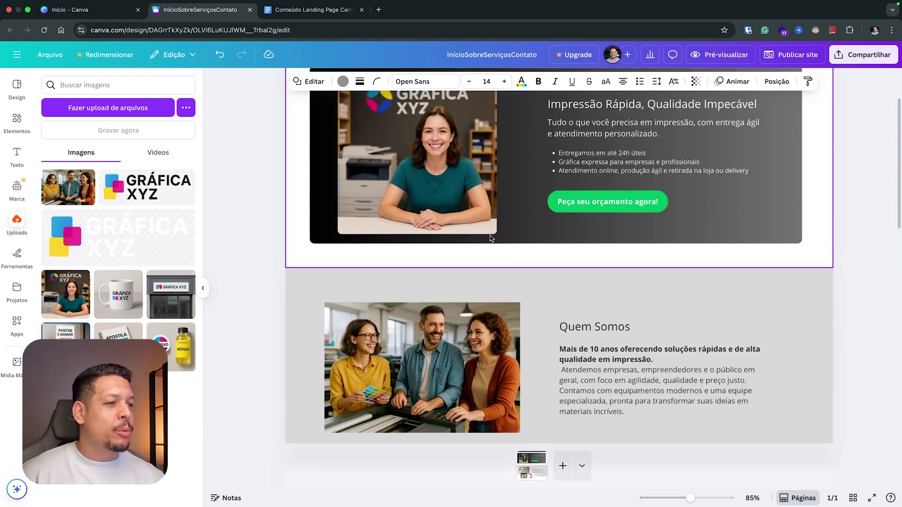
scroll(498, 242, "up", 2)
left_click(436, 238)
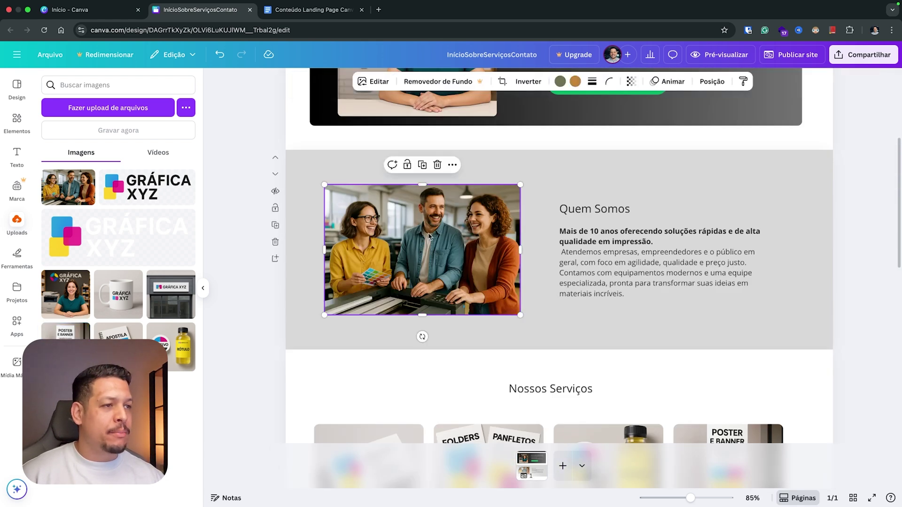
left_click(611, 83)
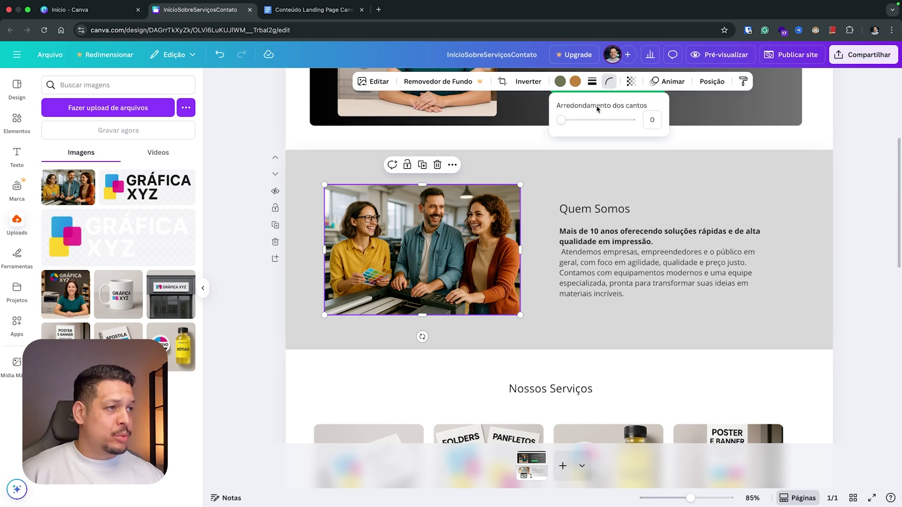
left_click_drag(559, 121, 574, 125)
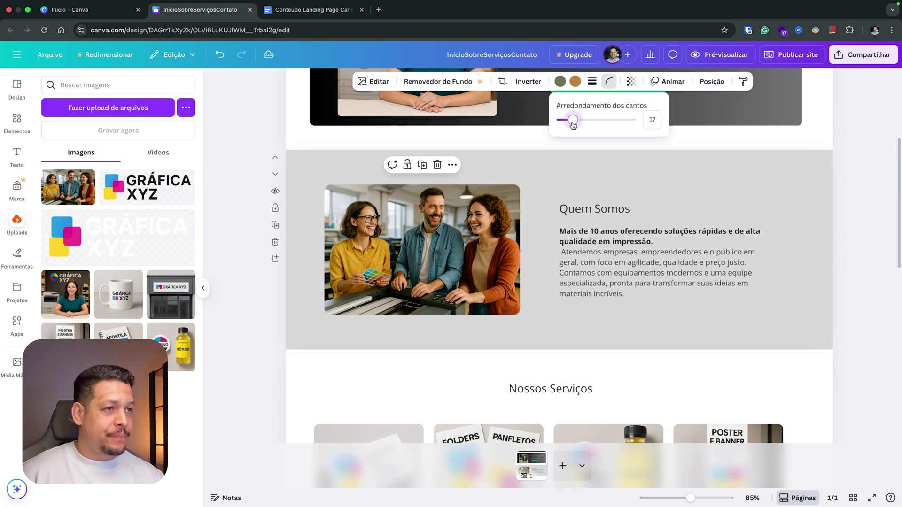
left_click(570, 173)
Review the page layout from the header and hero through "Quem Somos" to both rows of service cards.
scroll(572, 175, "up", 1)
scroll(572, 177, "up", 4)
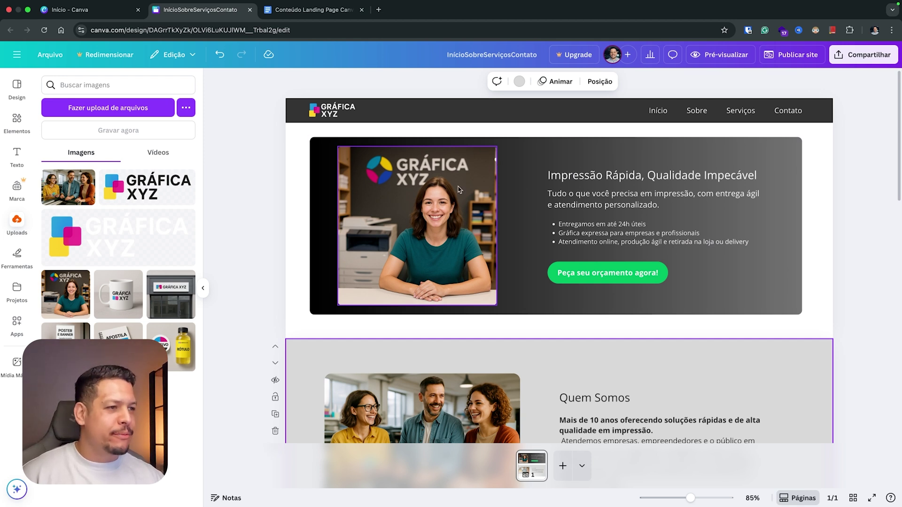
scroll(458, 184, "down", 5)
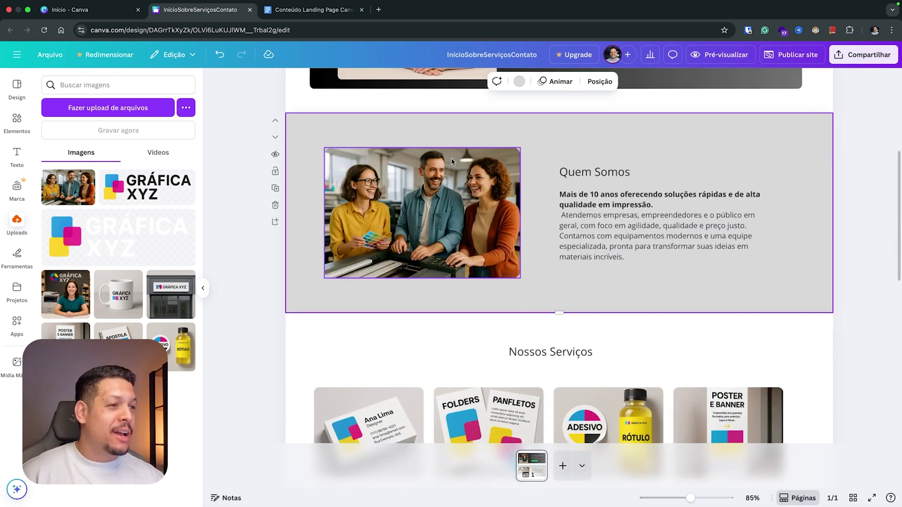
scroll(465, 236, "down", 3)
scroll(465, 236, "up", 8)
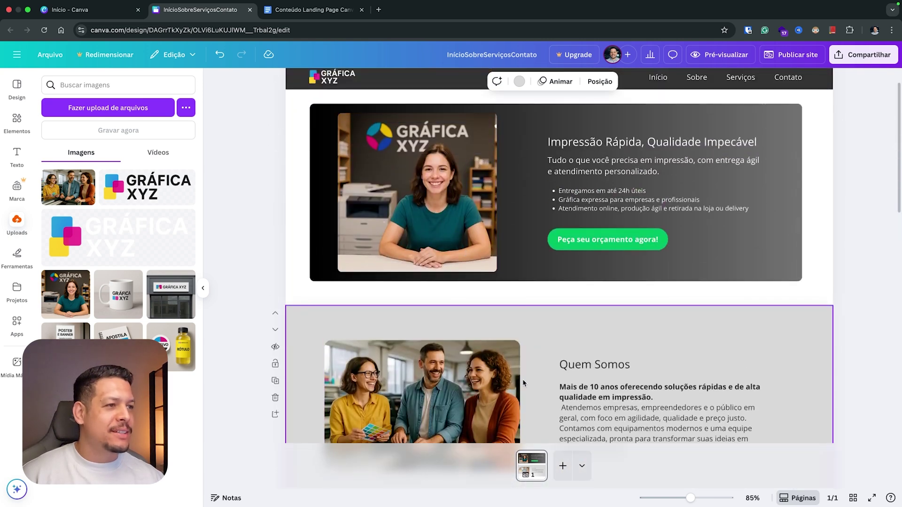
scroll(494, 287, "down", 4)
scroll(494, 288, "down", 4)
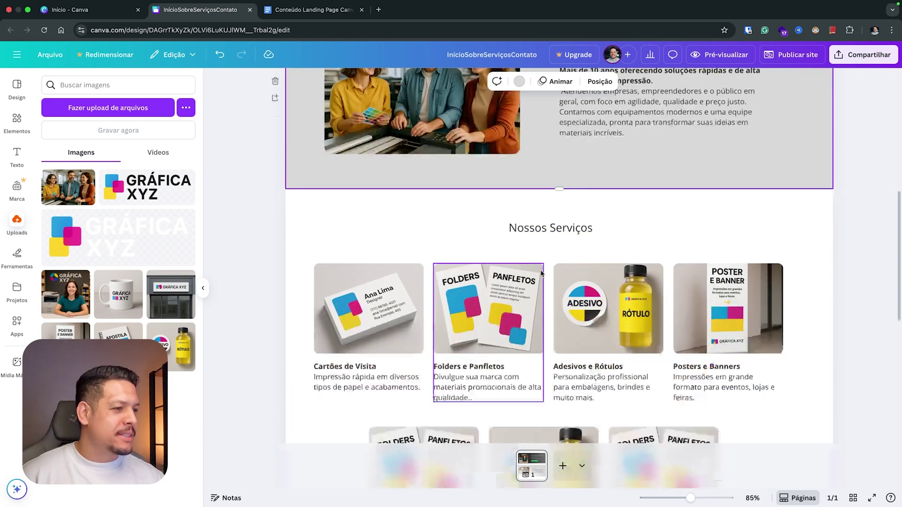
scroll(793, 265, "down", 3)
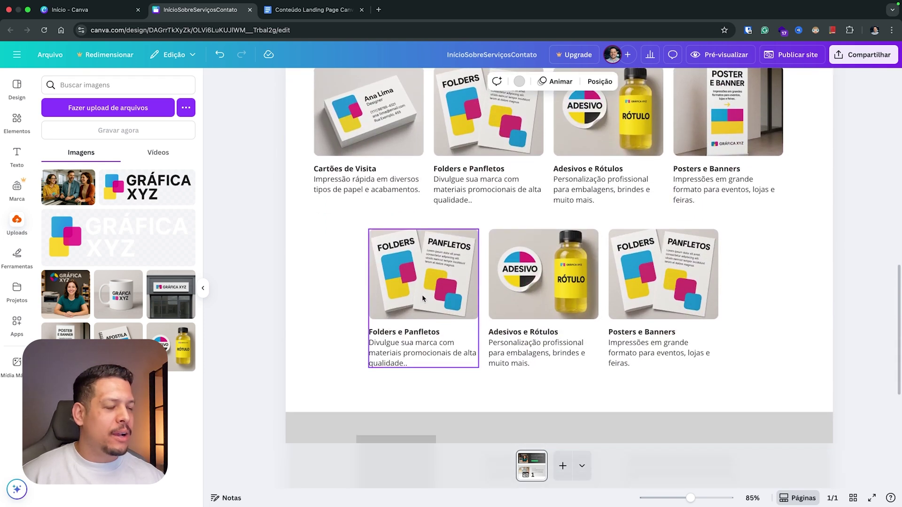
Replace the title of the second row's first card with "Apostilas e Encadernações", copied from the Google Docs document.
left_click(308, 10)
scroll(394, 321, "down", 2)
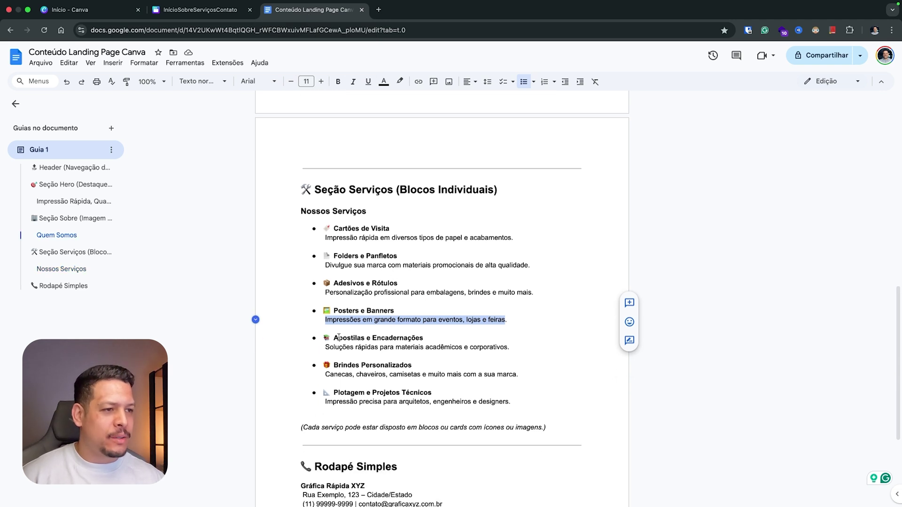
left_click_drag(334, 338, 424, 337)
key("ctrl+c")
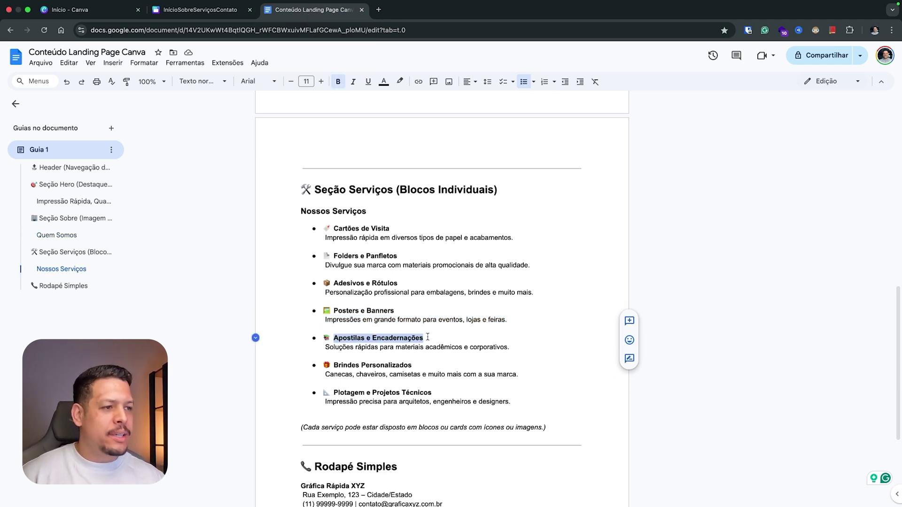
left_click(202, 10)
left_click(405, 331)
left_click(404, 334)
left_click(404, 334)
left_click(405, 332)
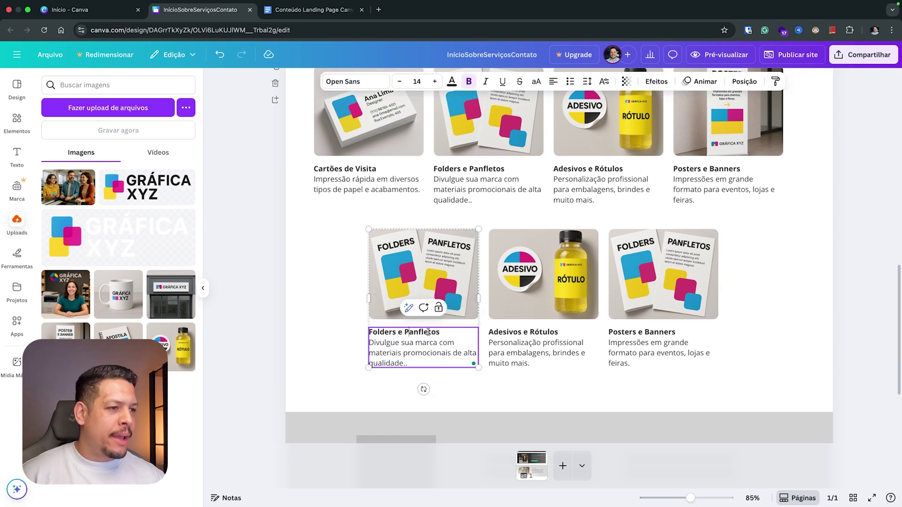
left_click_drag(440, 332, 393, 333)
key("shift+Left")
key("shift+Left")
key("shift+Left")
key("shift+Left")
key("shift+Left")
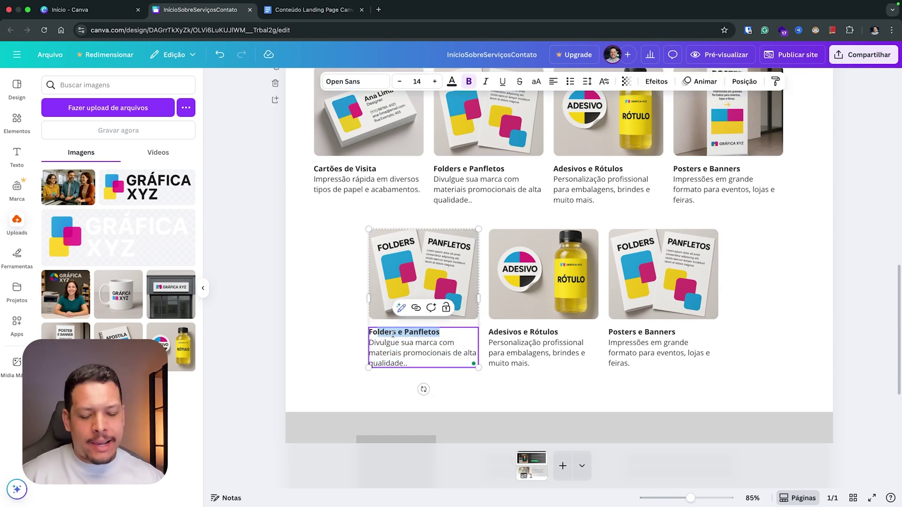
key("shift+Left")
key("ctrl+v")
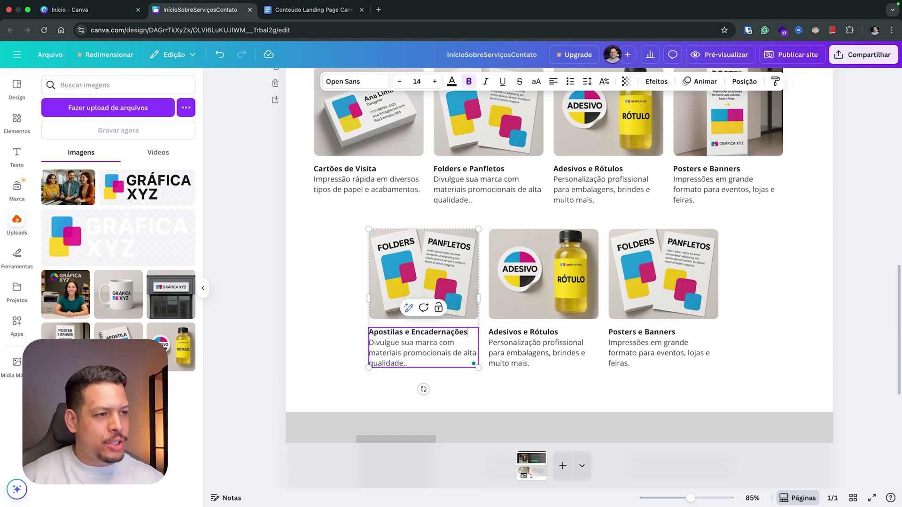
Replace the "Apostilas e Encadernações" card's description with "Soluções rápidas para materiais acadêmicos e corporativos", copied from the Google Docs document.
left_click(301, 10)
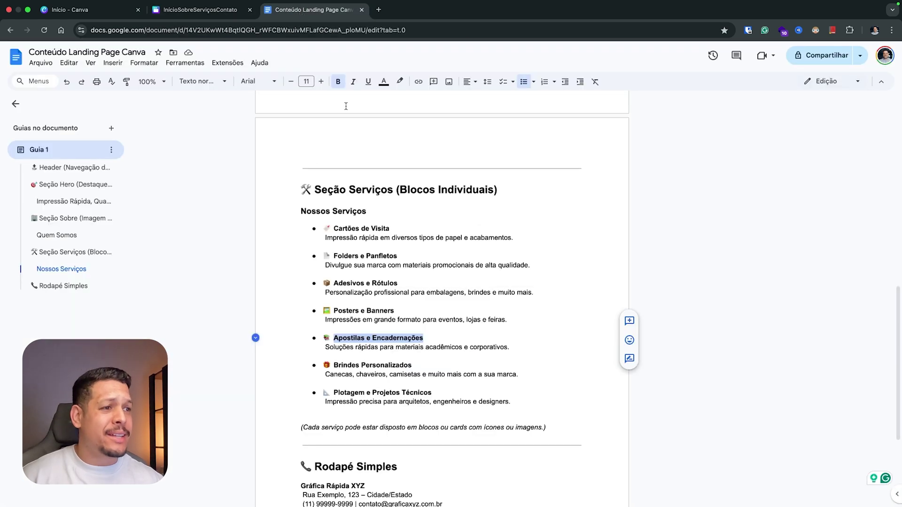
left_click_drag(327, 348, 507, 346)
key("super+c")
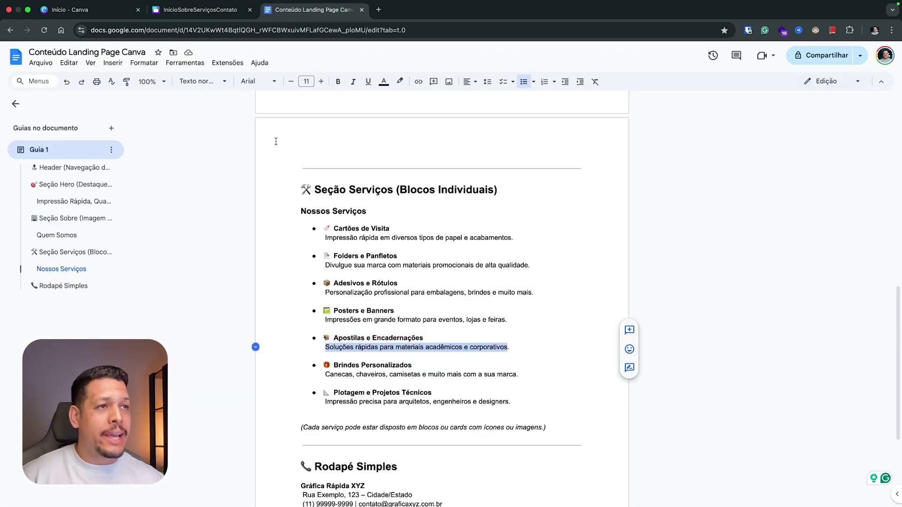
left_click(200, 10)
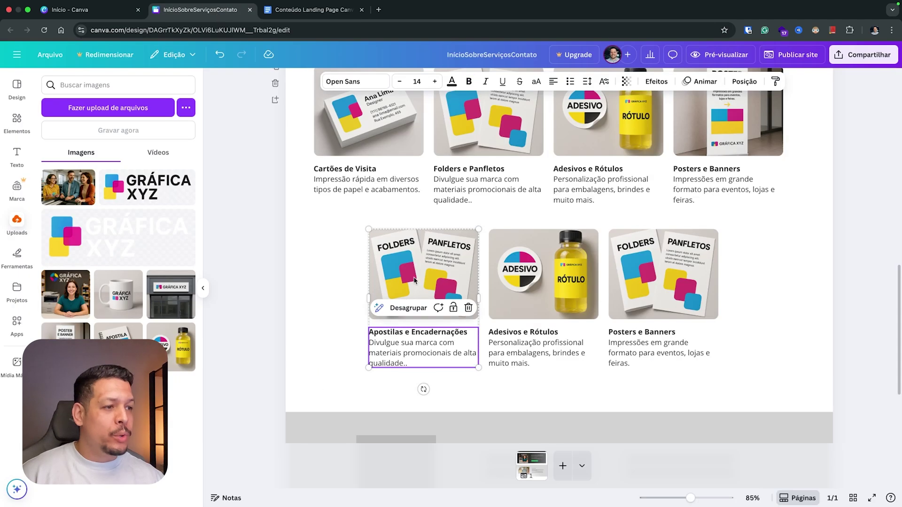
double_click(393, 346)
left_click(383, 344)
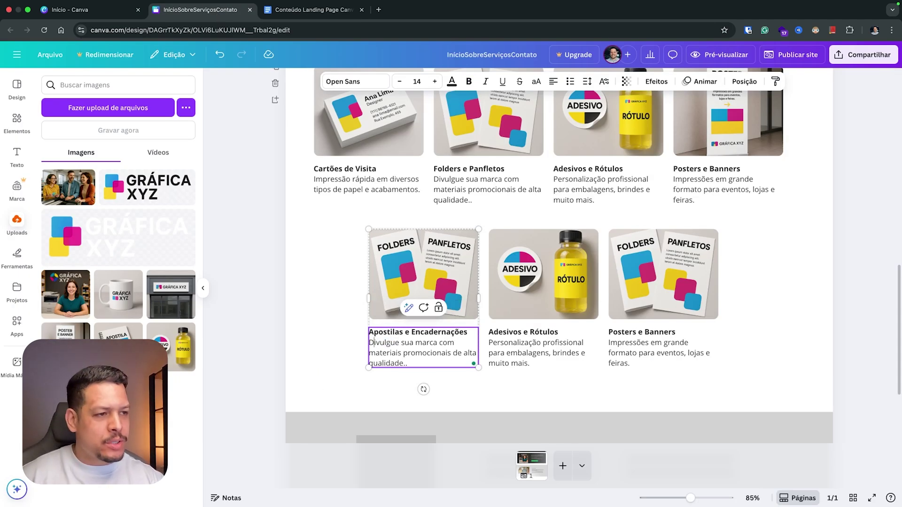
left_click_drag(369, 343, 407, 365)
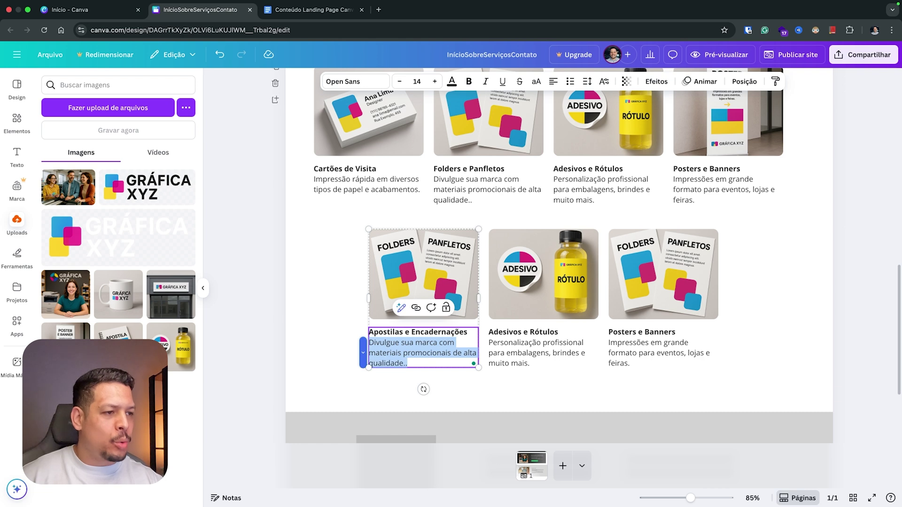
key("super+v")
key("super+z")
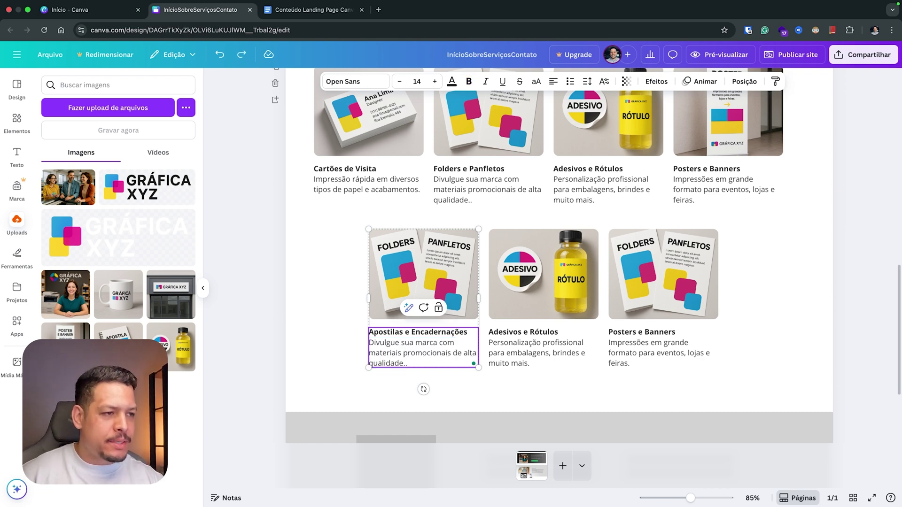
key("super+shift+v")
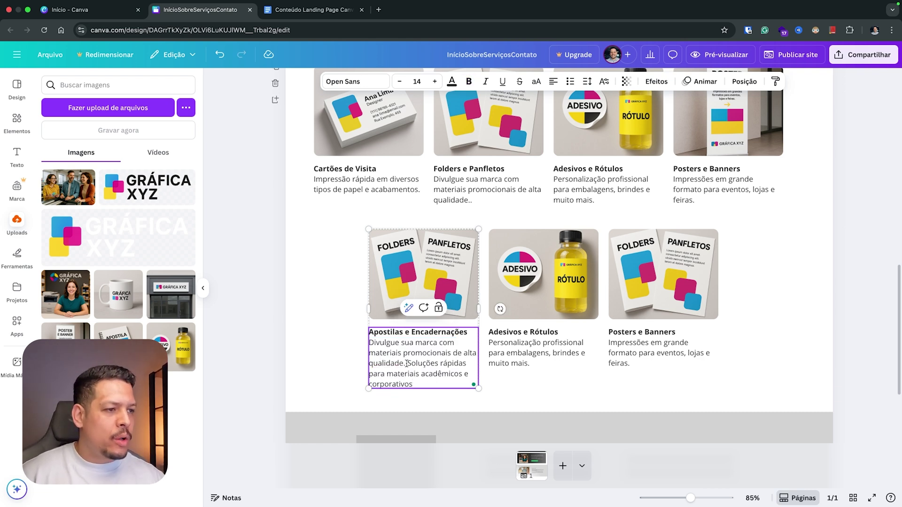
left_click_drag(407, 363, 369, 342)
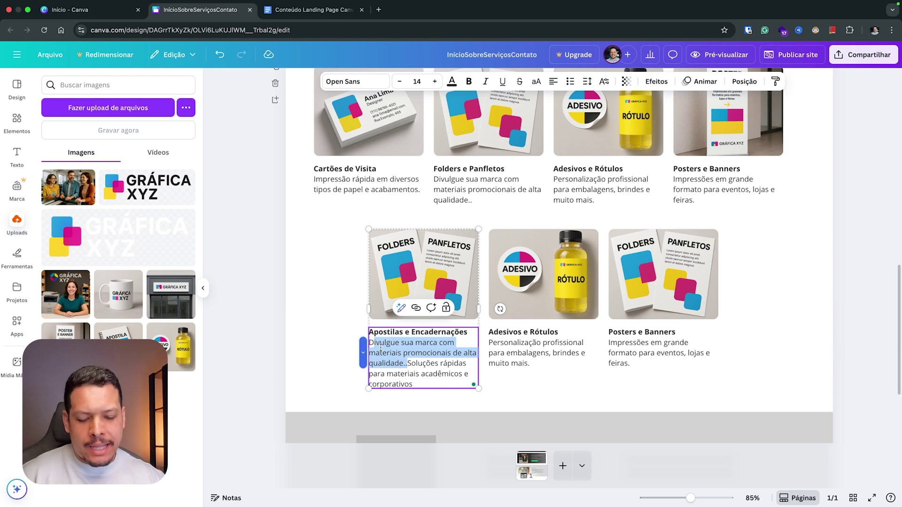
key("BackSpace")
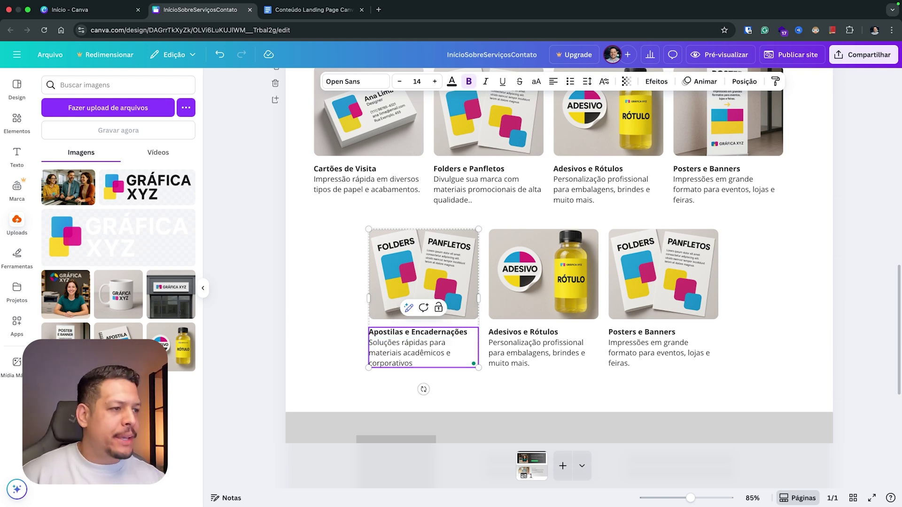
Replace the image in the "Apostilas e Encadernações" card with the uploaded spiral-bound "Apostila" picture.
left_click(329, 273)
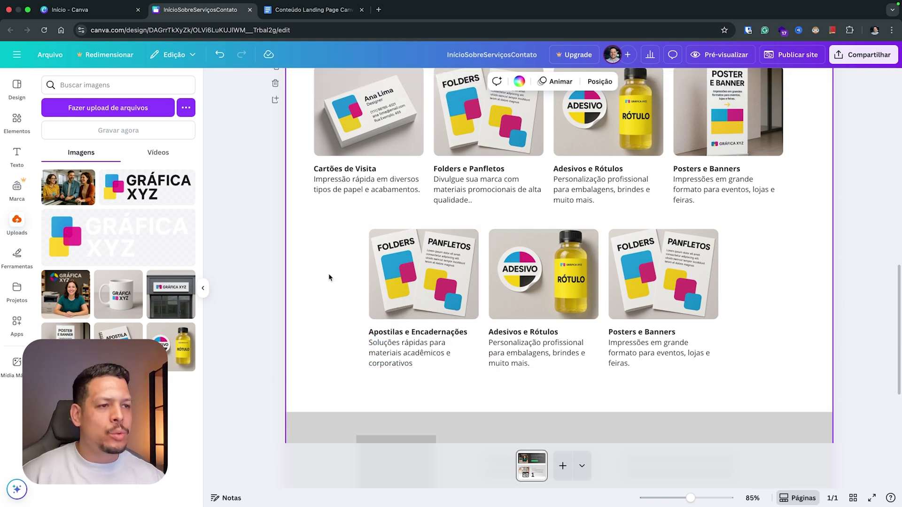
left_click(254, 269)
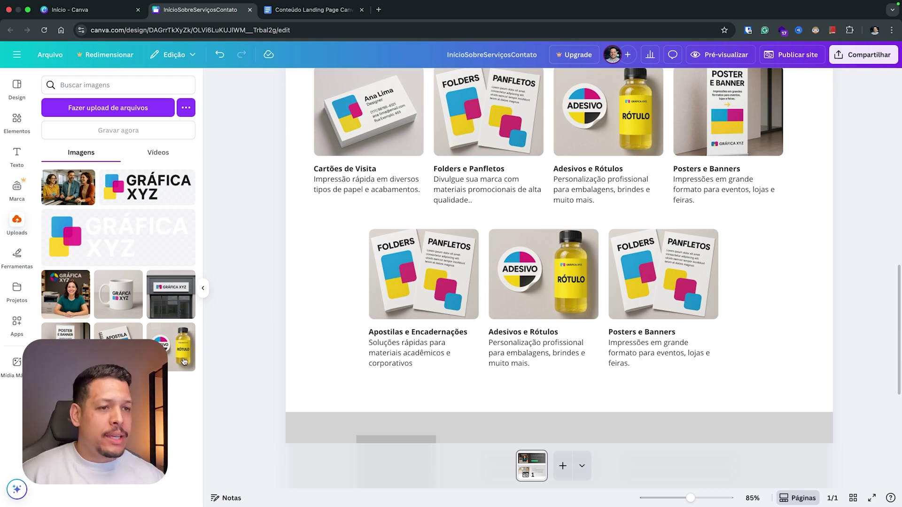
left_click_drag(131, 331, 383, 282)
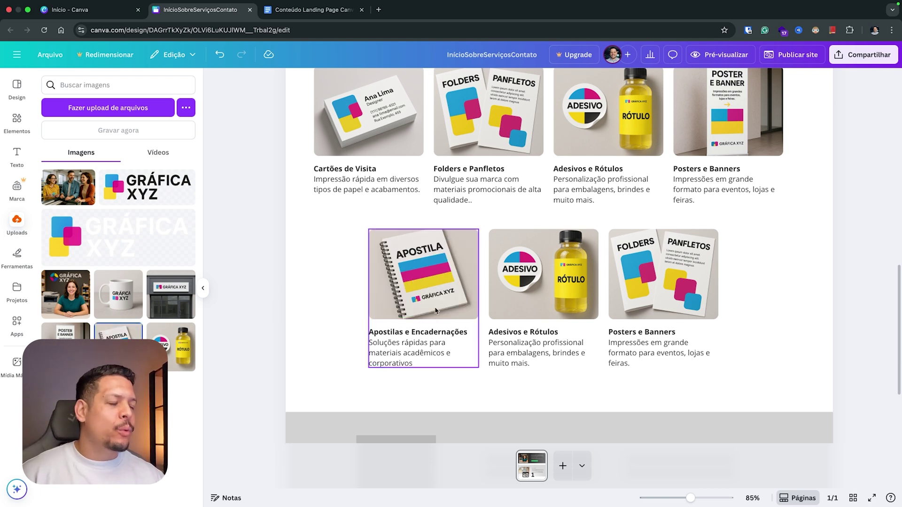
scroll(437, 311, "up", 5)
scroll(443, 313, "up", 5)
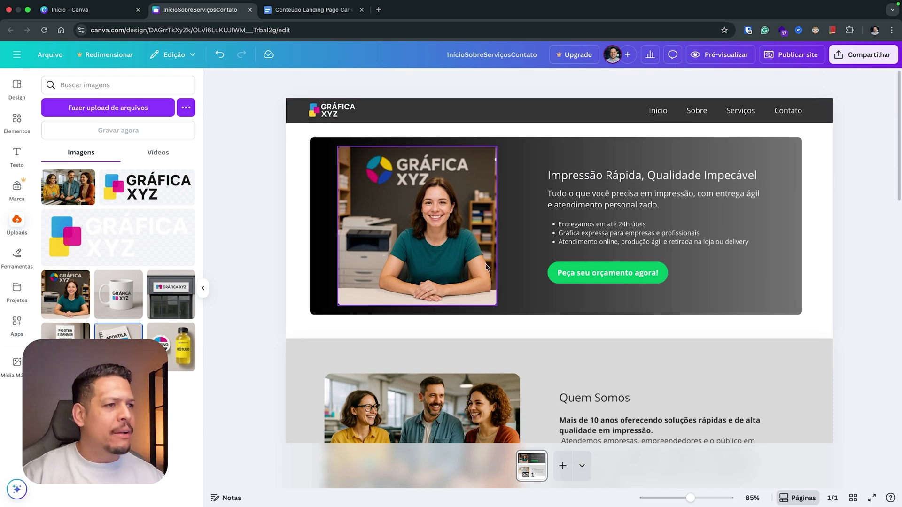
scroll(487, 266, "down", 8)
scroll(486, 273, "down", 4)
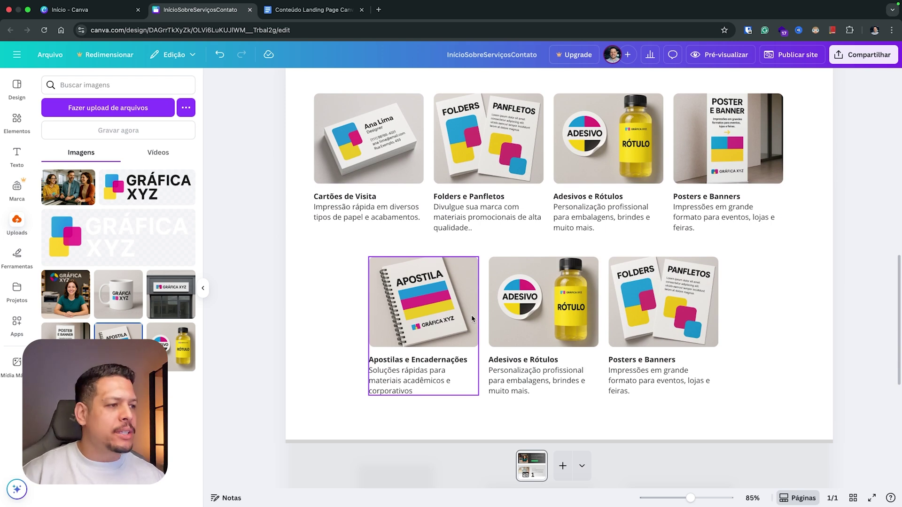
Replace the title of the second row's middle card with "Brindes Personalizados", copied from the Google Docs document.
scroll(472, 318, "down", 1)
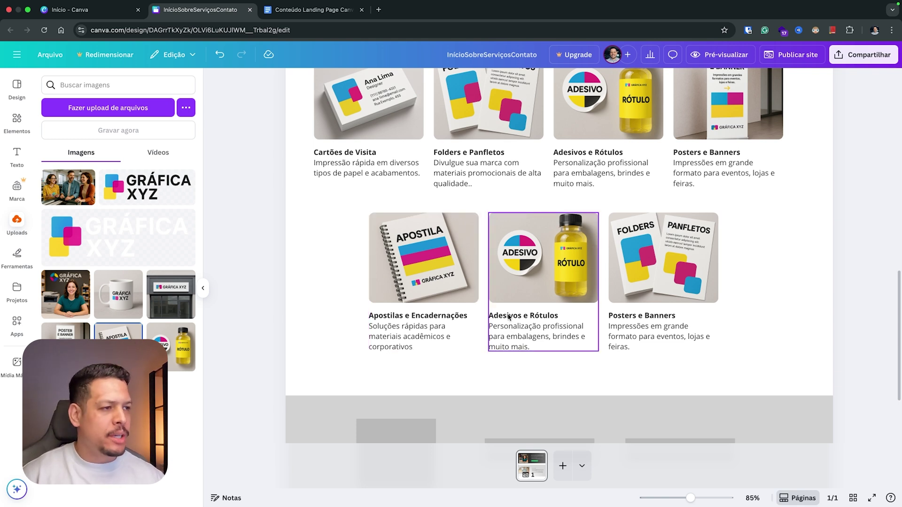
scroll(561, 270, "down", 1)
left_click(565, 259)
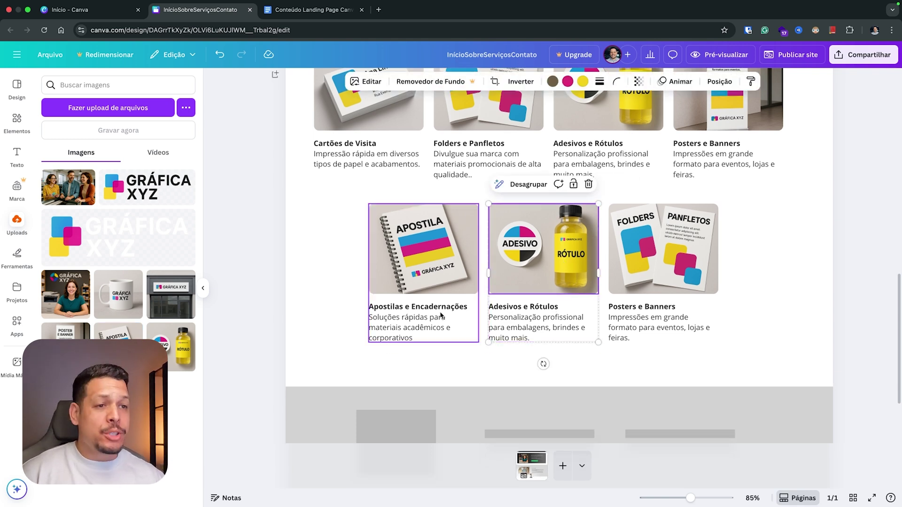
left_click(332, 10)
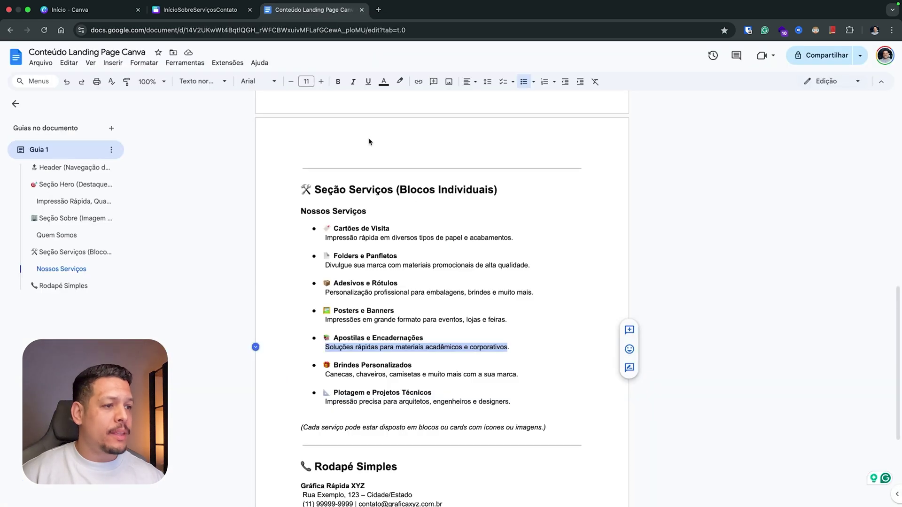
left_click_drag(333, 366, 405, 366)
key("super+c")
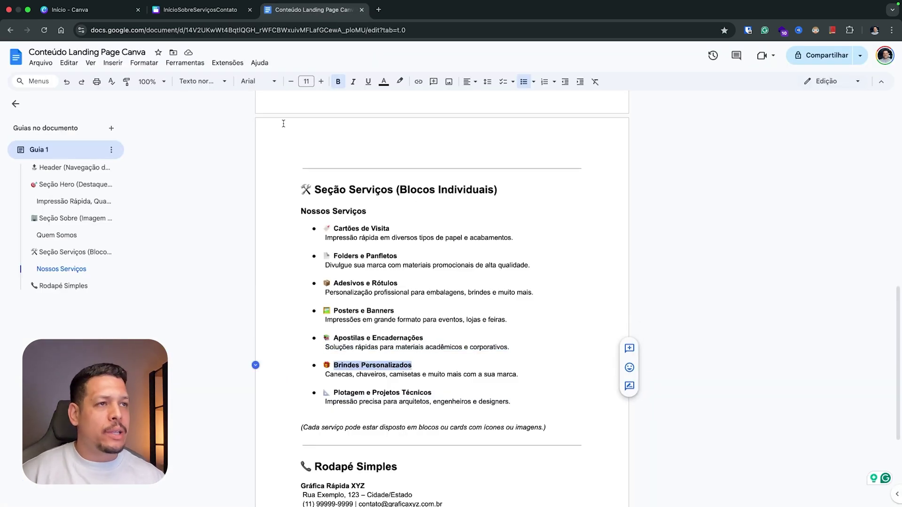
left_click(199, 10)
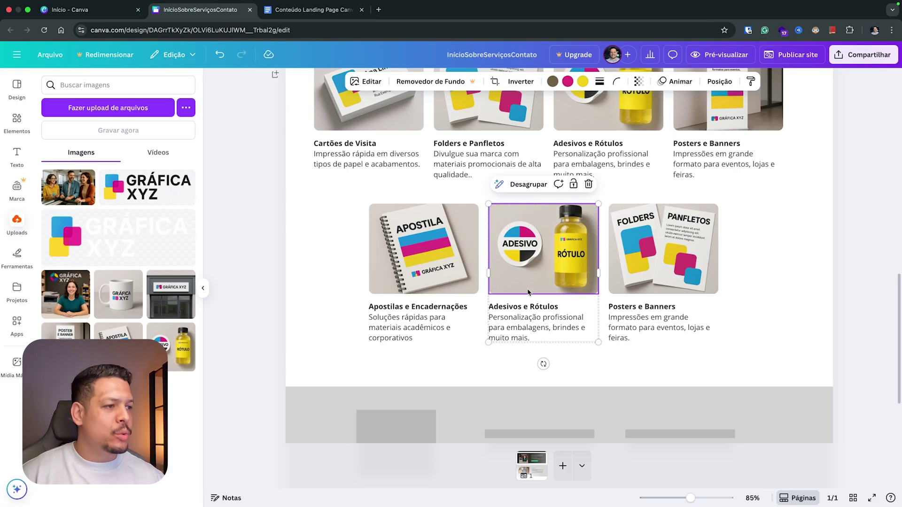
double_click(524, 316)
left_click(560, 307)
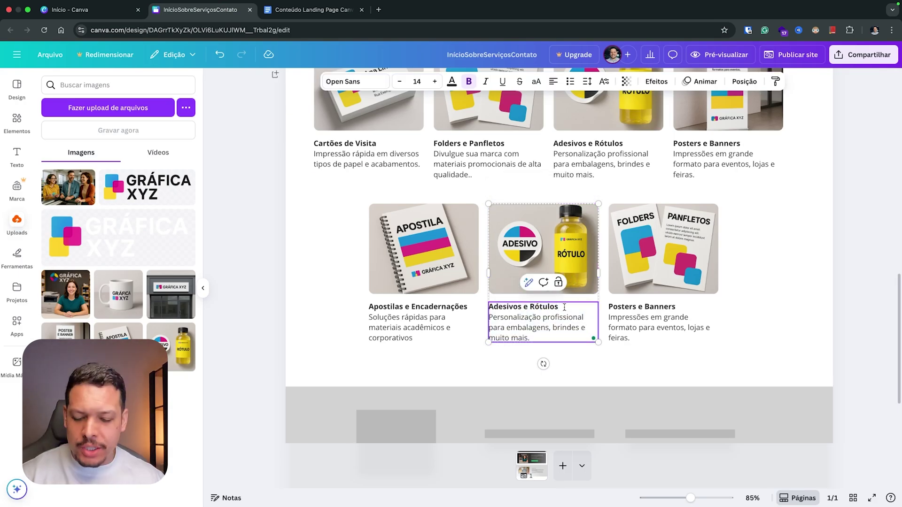
key("super+v")
left_click_drag(558, 307, 492, 307)
key("BackSpace")
key("BackSpace")
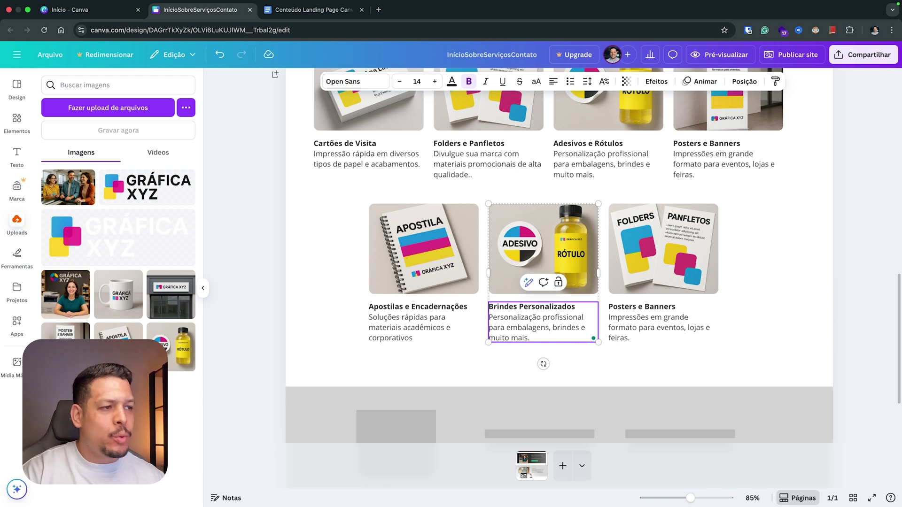
Replace the "Brindes Personalizados" description with "Canecas, chaveiros, camisetas e muito mais com a sua marca" from Google Docs and its image with the uploaded mug.
left_click(531, 335)
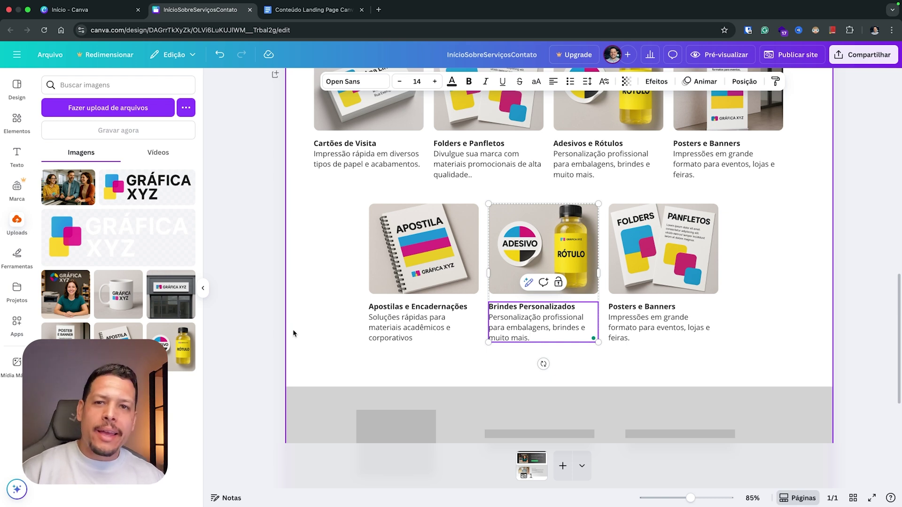
left_click(318, 17)
left_click_drag(326, 376, 517, 374)
key("ctrl+c")
left_click(214, 12)
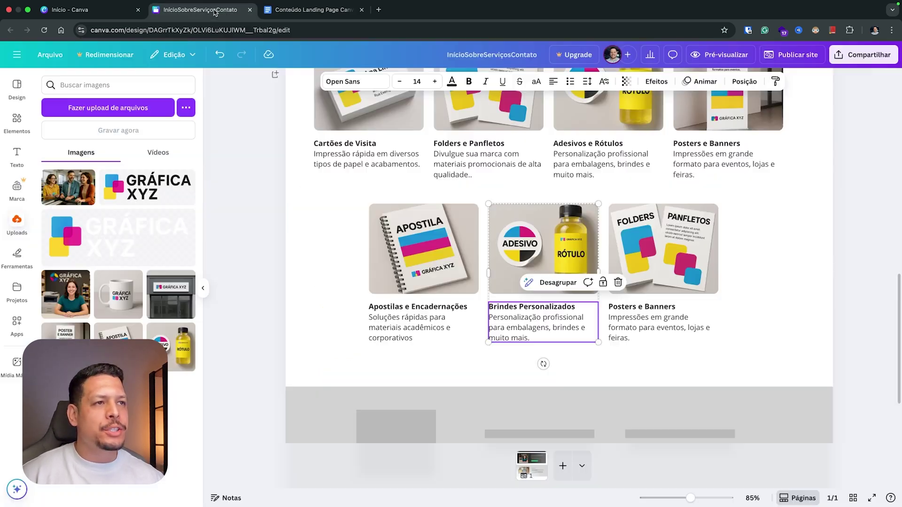
double_click(508, 319)
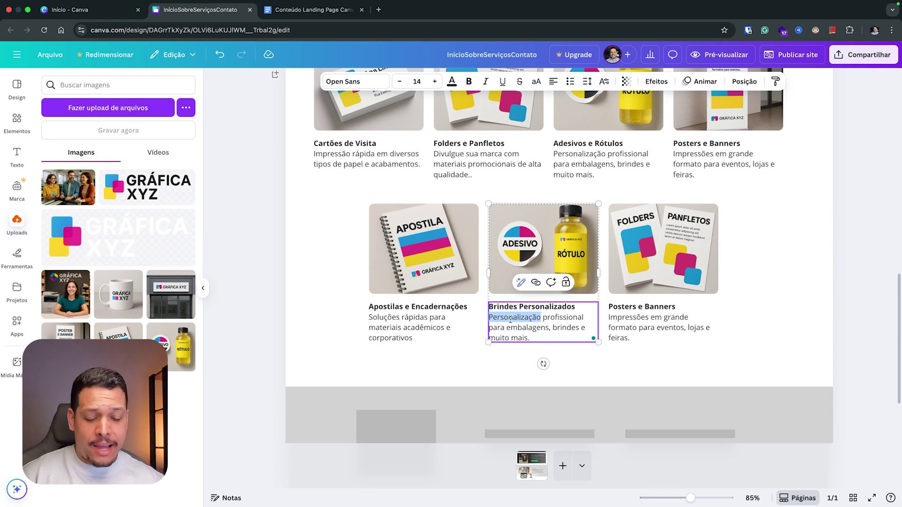
left_click_drag(511, 319, 530, 338)
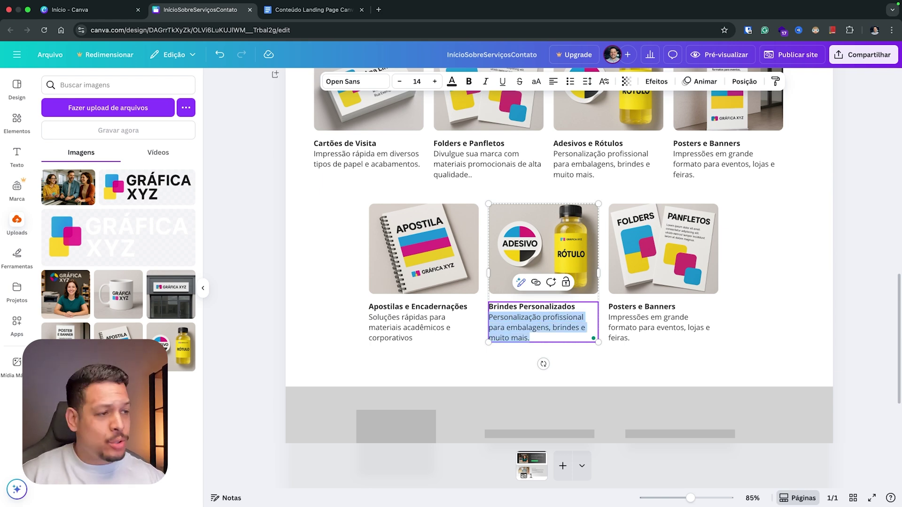
key("ctrl+v")
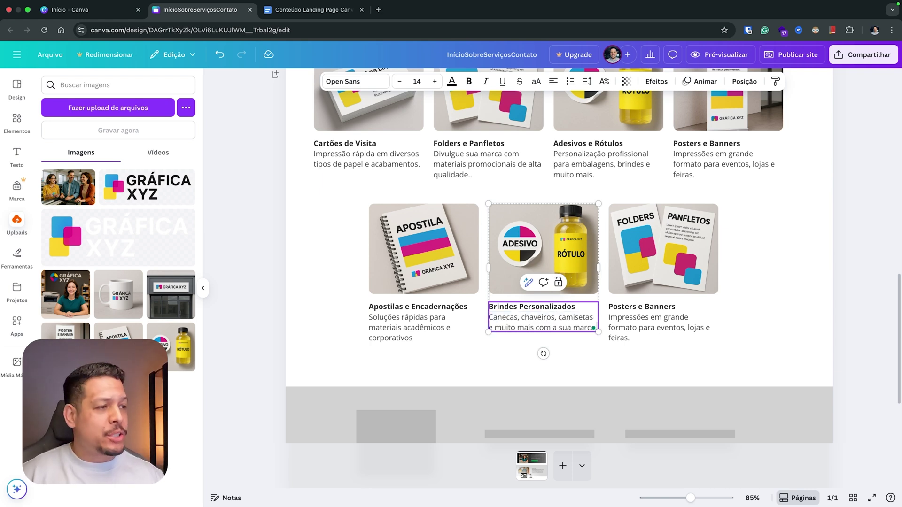
left_click(267, 312)
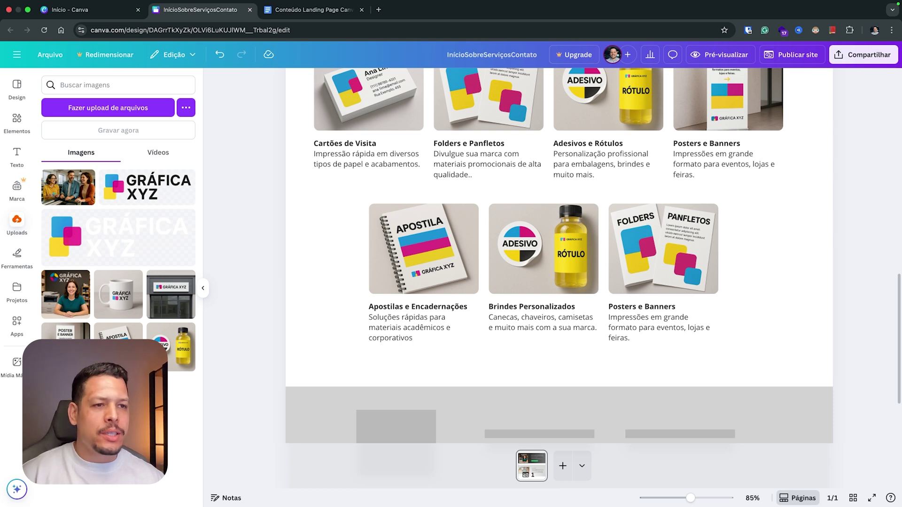
left_click_drag(123, 295, 499, 272)
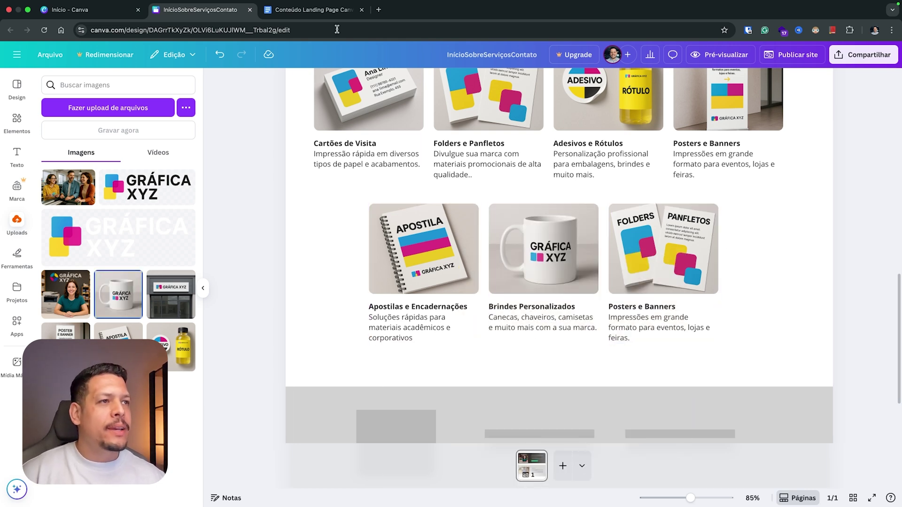
Replace the title of the second row's last card with "Plotagem e Projetos Técnicos", copied from the Google Docs document.
left_click(334, 12)
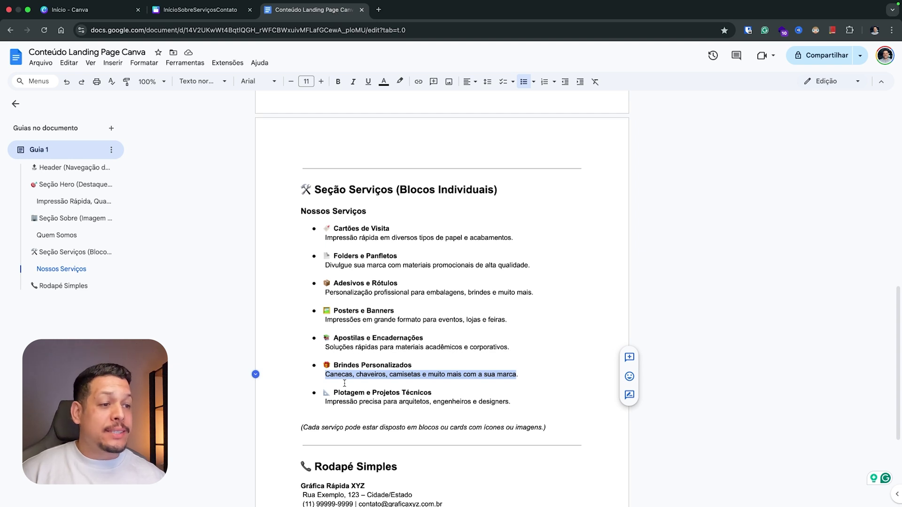
left_click_drag(334, 394, 431, 394)
key("ctrl+c")
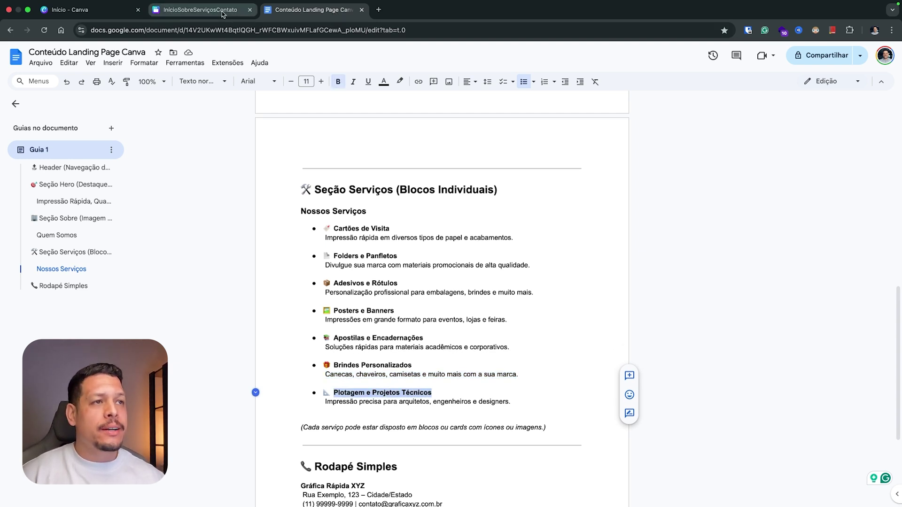
left_click(202, 10)
left_click(677, 338)
double_click(677, 329)
left_click(663, 308)
left_click_drag(676, 308, 608, 308)
key("ctrl+v")
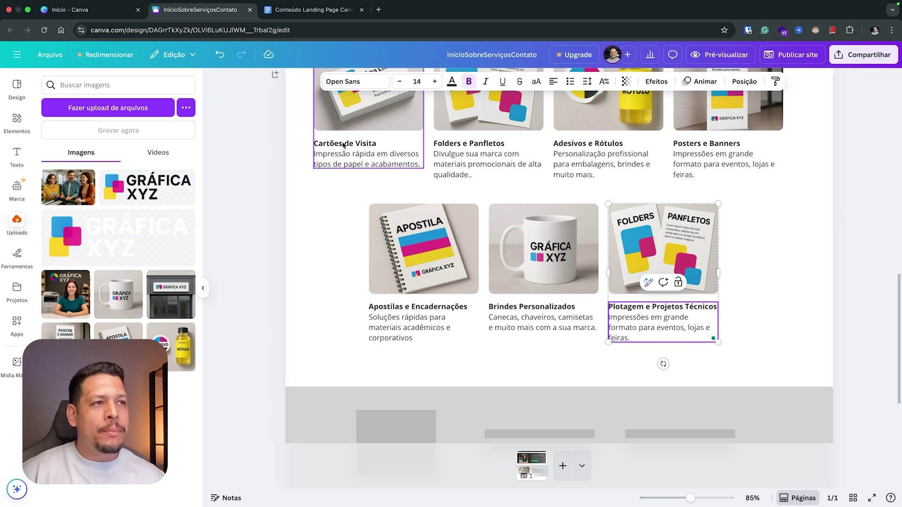
Replace the "Plotagem e Projetos Técnicos" description with "Impressão precisa para arquitetos, engenheiros e designers." copied from the Google Docs document.
left_click(322, 10)
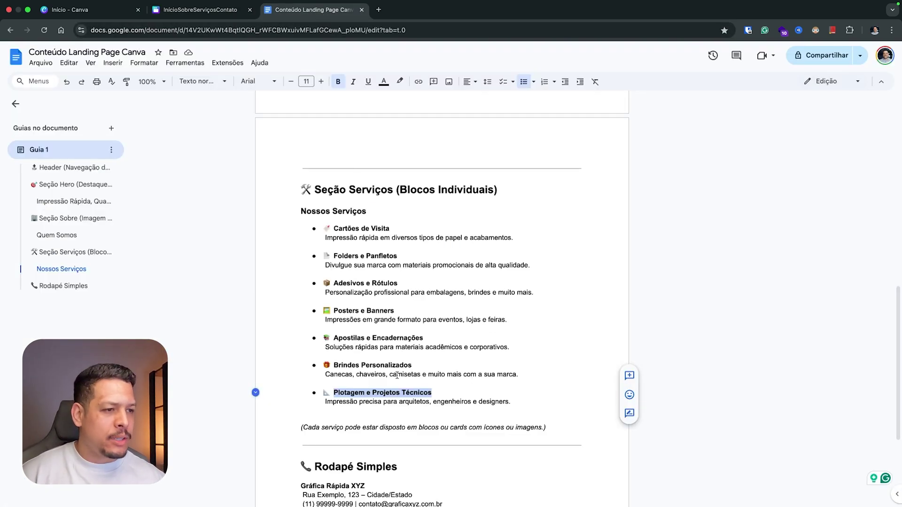
left_click_drag(325, 401, 512, 402)
key("ctrl+c")
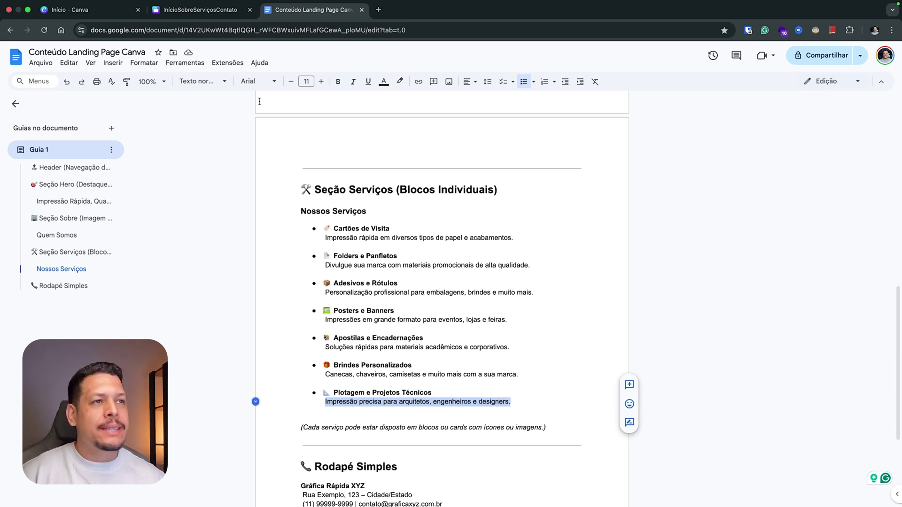
left_click(200, 10)
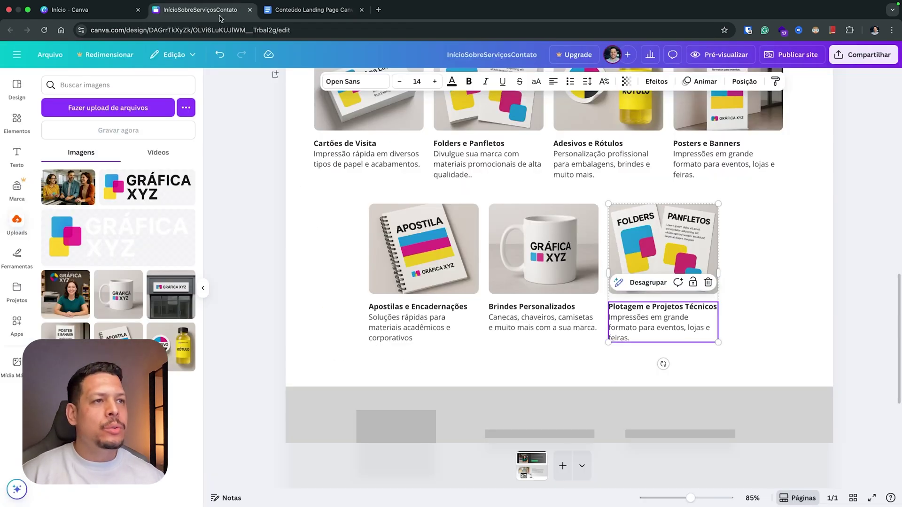
double_click(652, 327)
left_click(639, 337)
key("shift+Left")
key("shift+Left")
key("shift+Left")
key("shift+Left")
key("shift+Left")
key("shift+Left")
key("shift+Left")
key("shift+Left")
key("shift+Left")
key("shift+Left")
key("shift+Left")
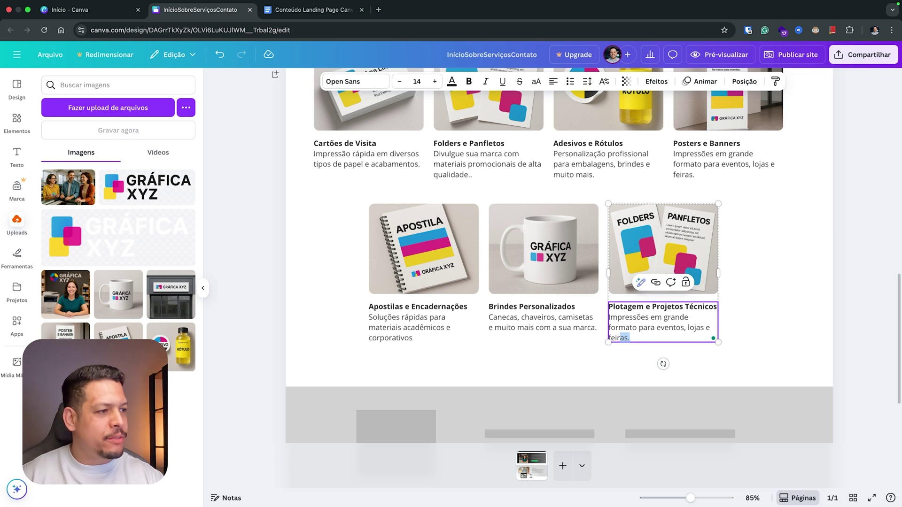
key("shift+Left")
key("shift+Left")
key("shift+Left")
key("shift+Up")
key("shift+Left")
key("shift+Left")
key("shift+Left")
key("shift+Left")
key("shift+Left")
key("shift+Left")
key("shift+Left")
key("shift+Left")
key("shift+Left")
key("shift+Left")
key("shift+Left")
key("shift+Left")
key("shift+Left")
key("shift+Left")
key("shift+Left")
key("shift+Left")
key("shift+Left")
key("shift+Left")
key("shift+Left")
key("shift+Left")
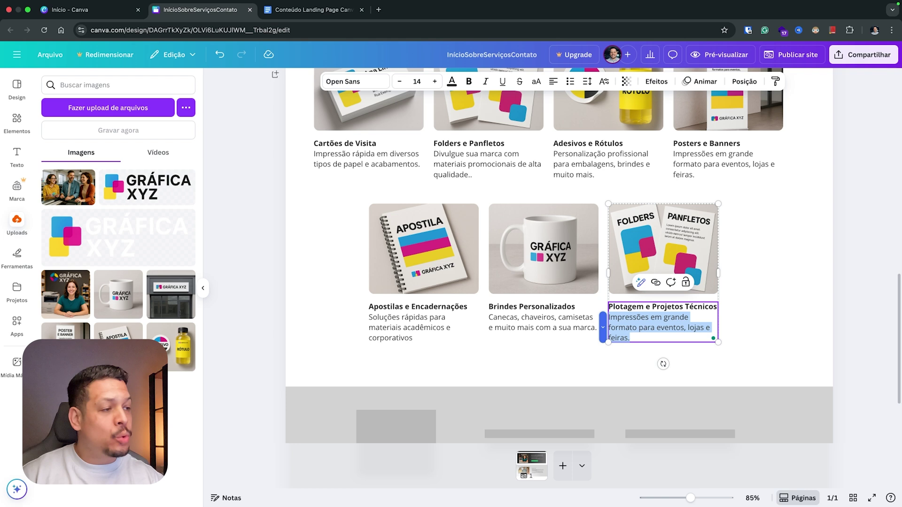
key("ctrl+v")
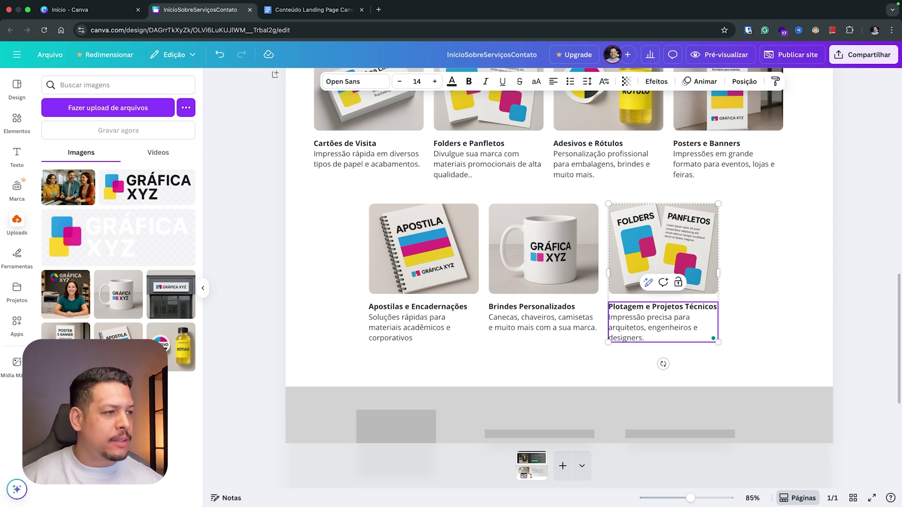
left_click(747, 289)
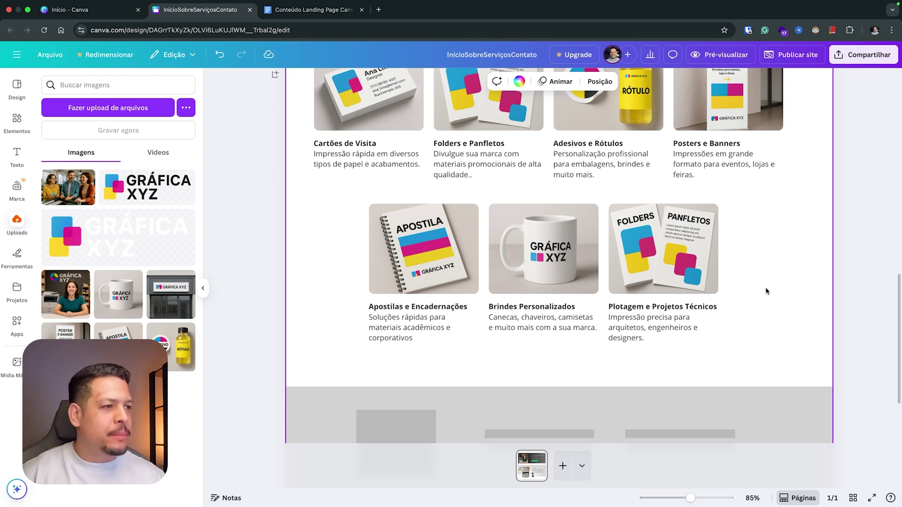
Review the landing page in the editor, from the header through the service cards to the footer placeholders.
scroll(744, 293, "up", 15)
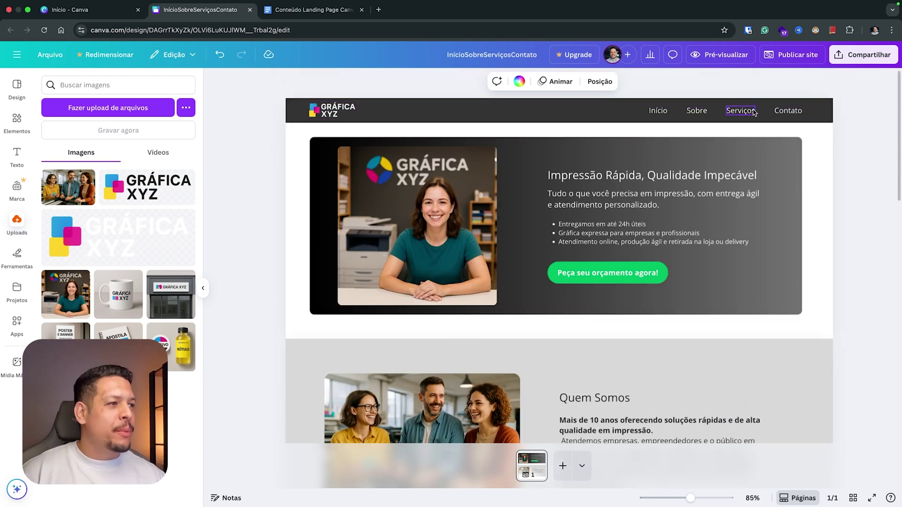
scroll(705, 155, "down", 2)
scroll(670, 194, "down", 3)
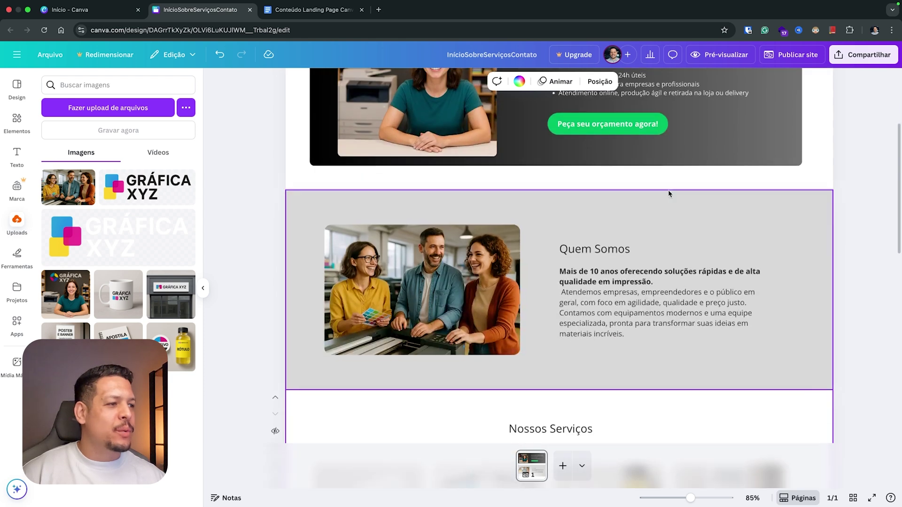
scroll(484, 250, "down", 8)
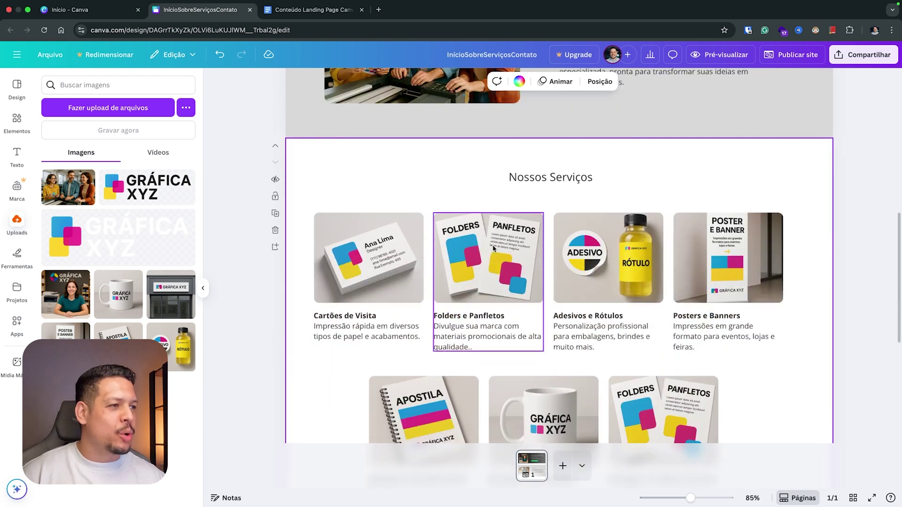
scroll(459, 223, "down", 2)
scroll(459, 223, "down", 3)
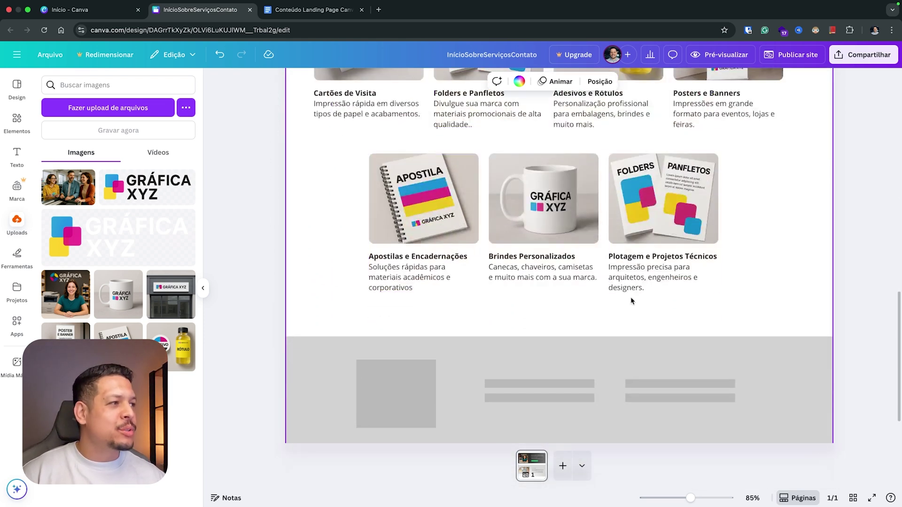
scroll(706, 190, "down", 2)
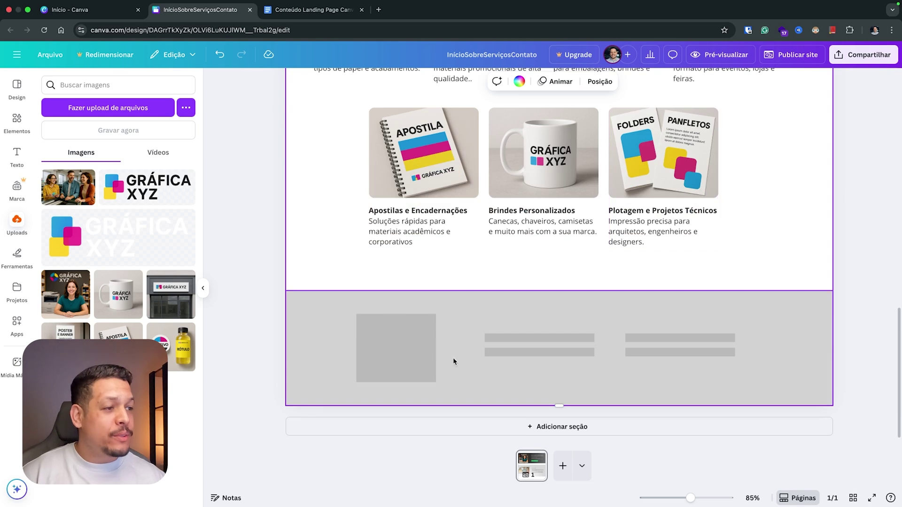
Preview the site on desktop, trying the header's "Serviços" link and looking through all sections, and close the preview.
left_click(730, 56)
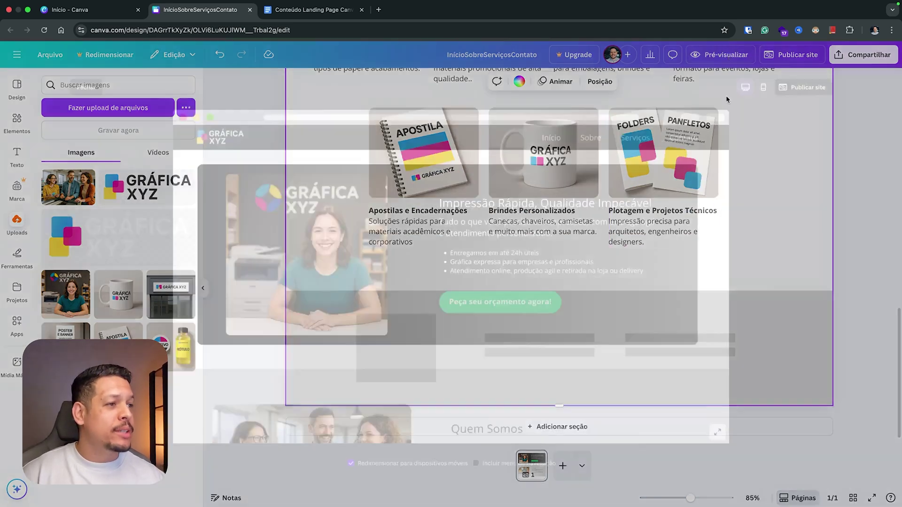
scroll(400, 211, "down", 12)
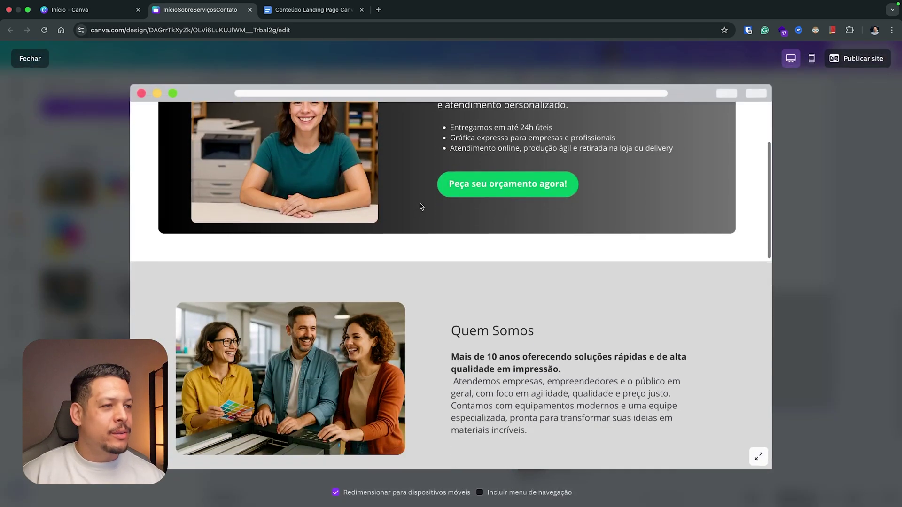
scroll(421, 206, "down", 5)
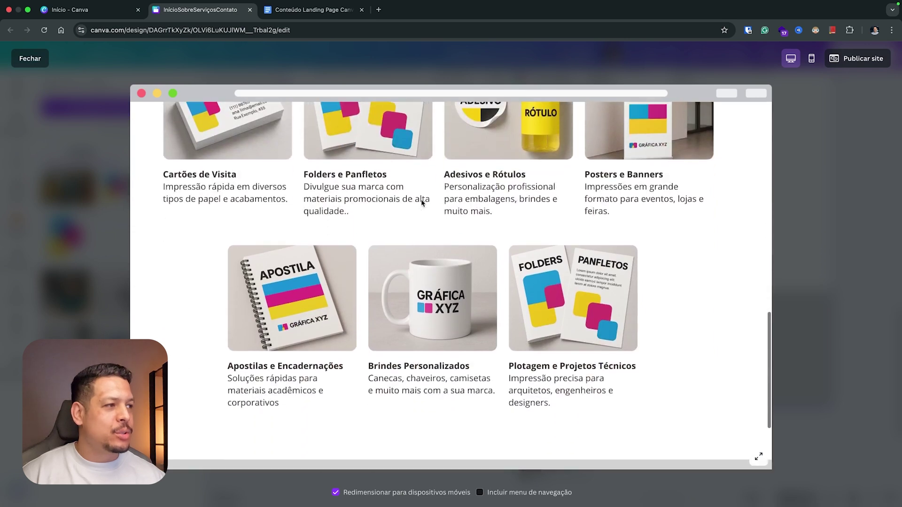
scroll(417, 206, "up", 4)
scroll(418, 209, "up", 10)
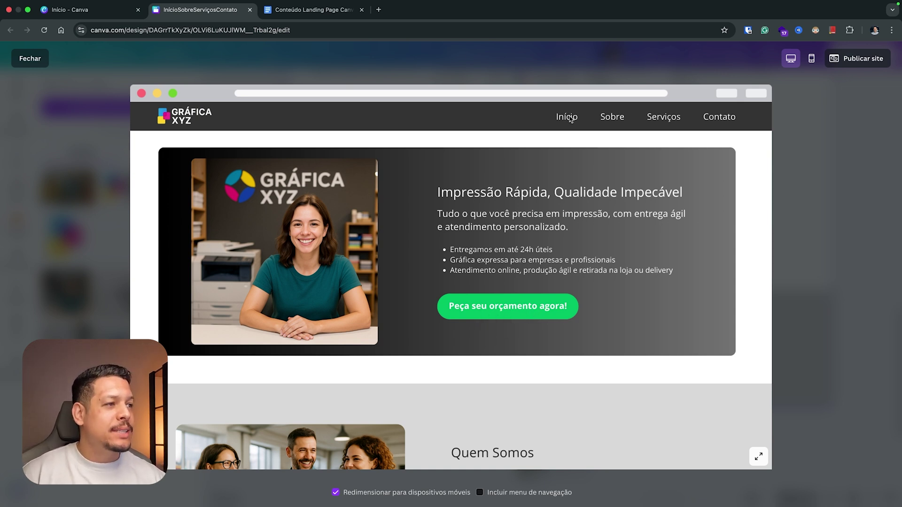
left_click(675, 121)
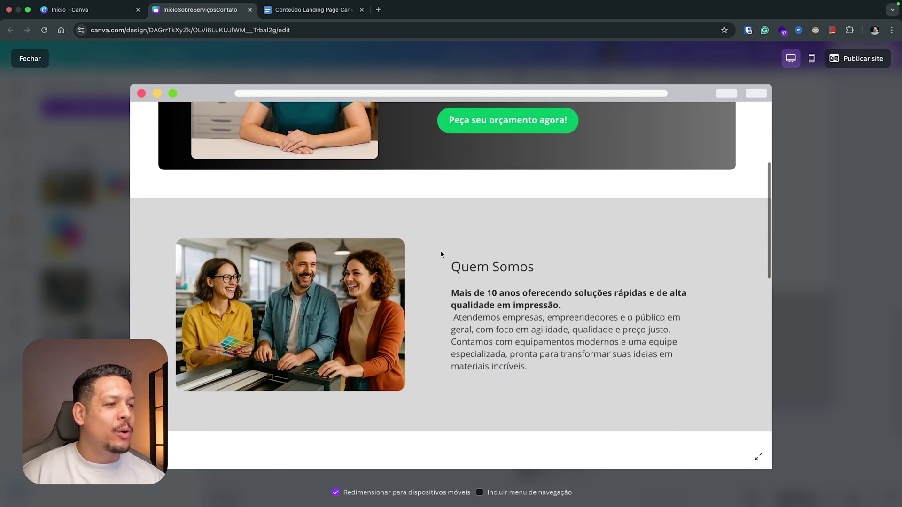
scroll(440, 254, "down", 6)
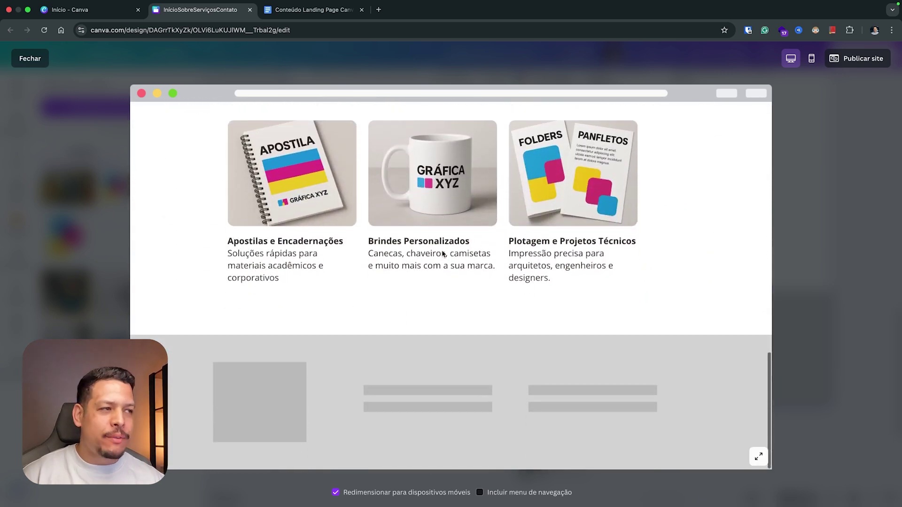
left_click(38, 65)
Shift all seven service cards and the "Nossos Serviços" heading slightly to the right to centre them in the section.
scroll(413, 230, "up", 5)
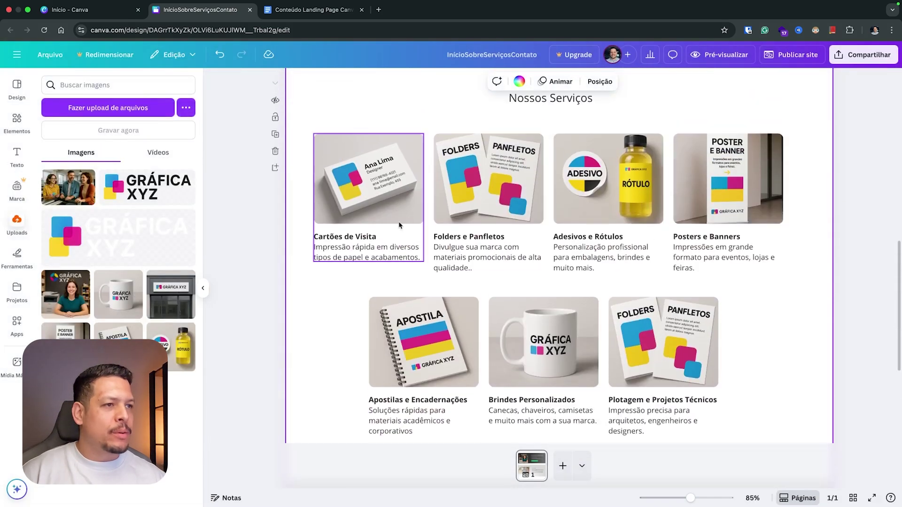
left_click_drag(297, 138, 779, 405)
left_click_drag(652, 334, 663, 333)
scroll(564, 198, "up", 2)
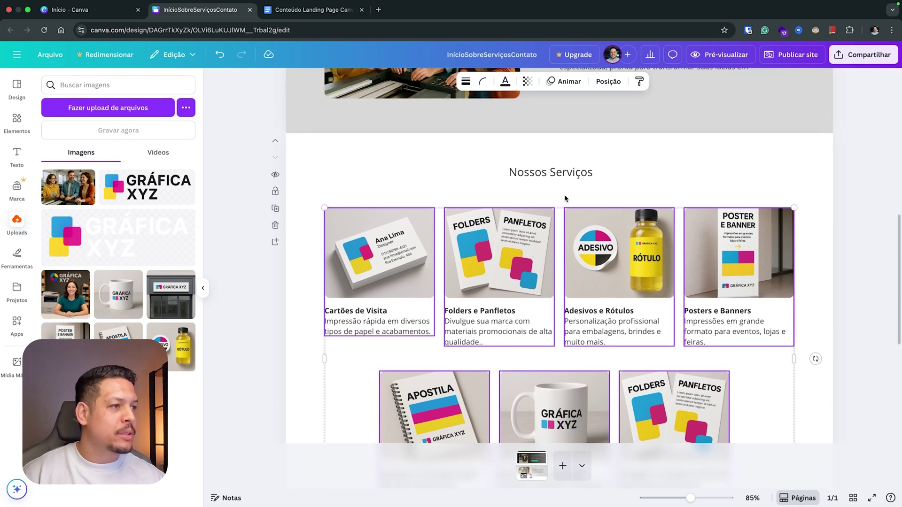
left_click(564, 173)
left_click_drag(560, 175, 569, 175)
Recolour the footer's background rectangle dark grey #333333 and set its transparency value to 100.
scroll(595, 208, "down", 6)
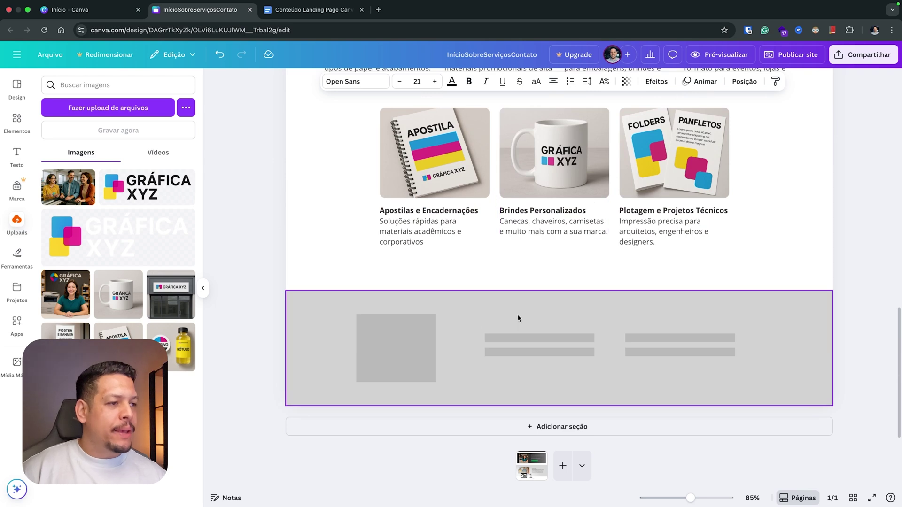
left_click(520, 318)
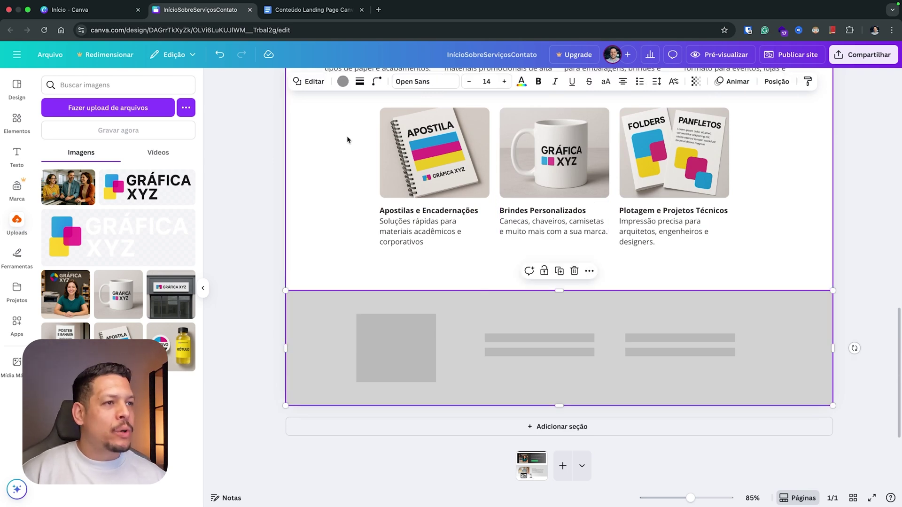
left_click(343, 81)
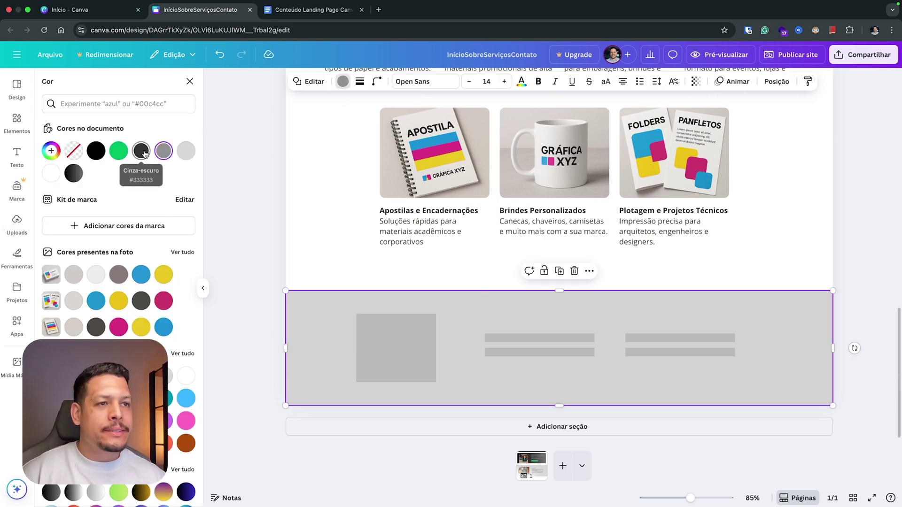
left_click(139, 153)
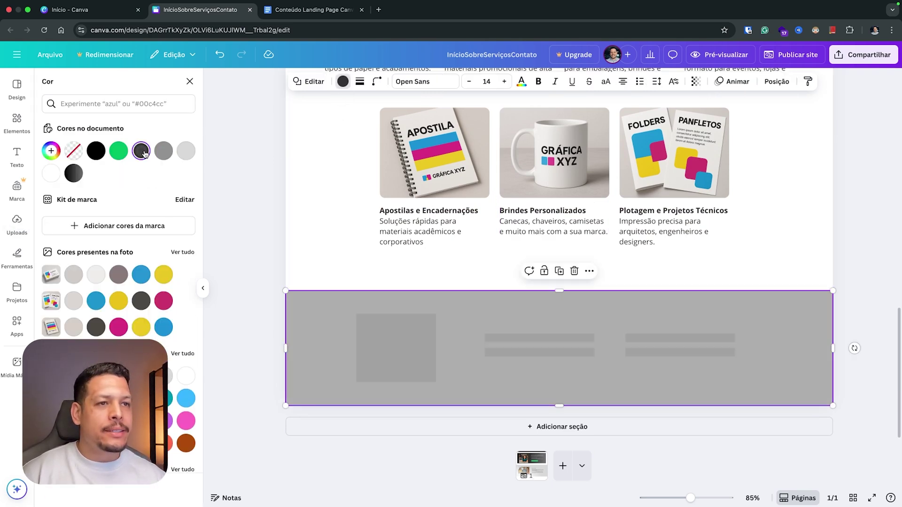
left_click(696, 81)
left_click_drag(681, 120, 742, 123)
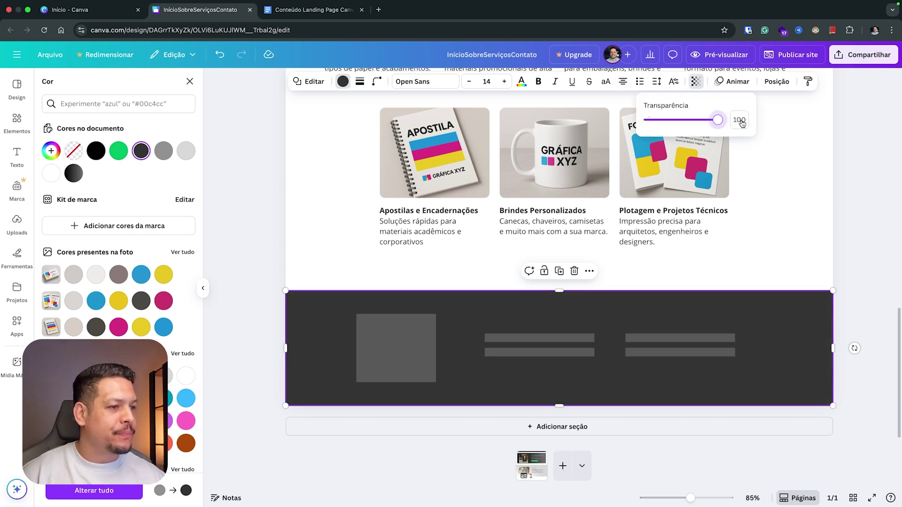
left_click(456, 271)
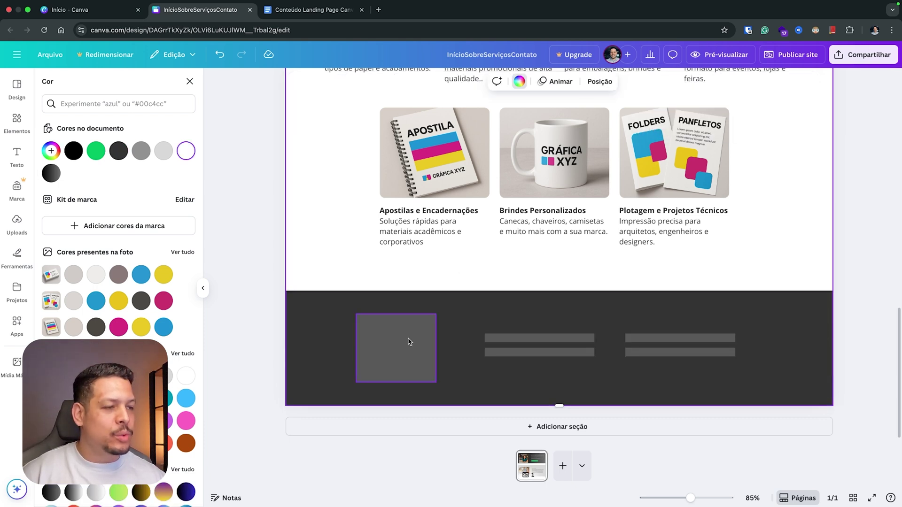
Copy the header's Gráfica XYZ logo into the footer, enlarging it and placing it where the square placeholder stood, with that placeholder removed.
scroll(408, 347, "up", 15)
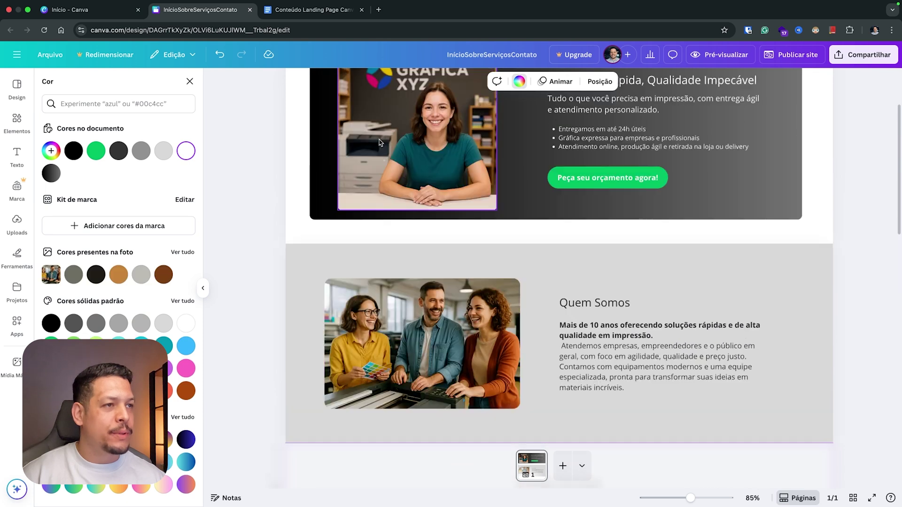
scroll(380, 143, "up", 4)
left_click(332, 110)
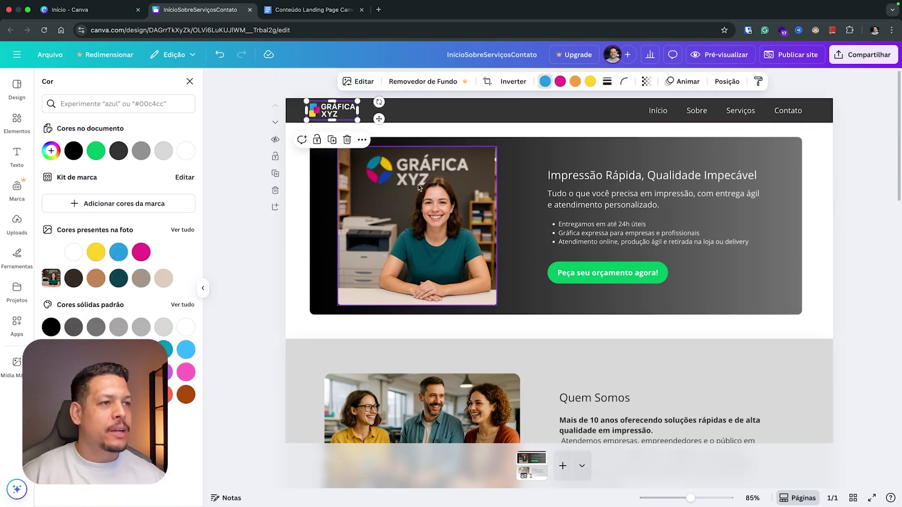
scroll(419, 188, "down", 18)
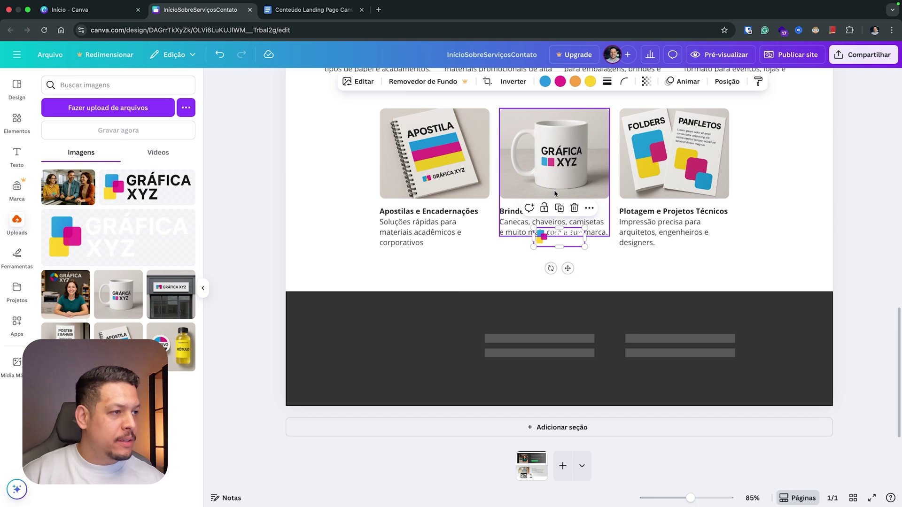
left_click_drag(545, 237, 445, 355)
left_click_drag(398, 329, 398, 341)
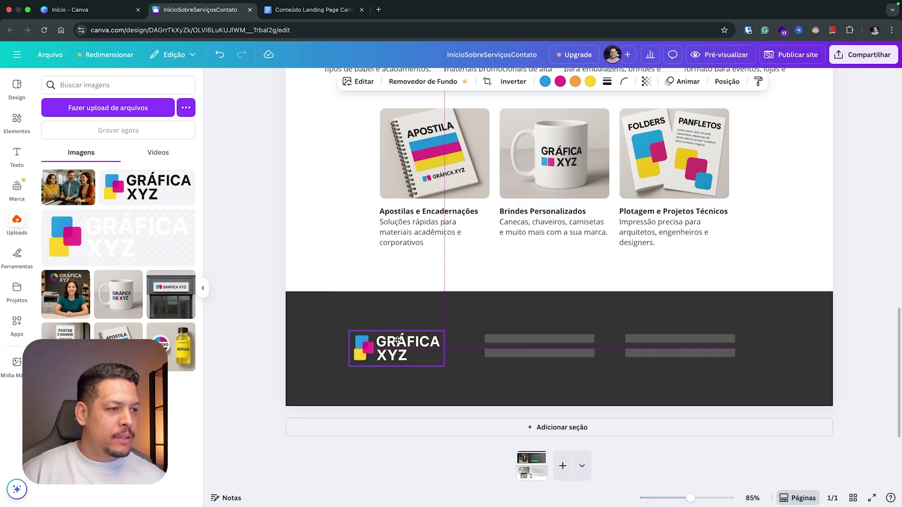
left_click(531, 226)
Make a text-only copy beside the "Plotagem e Projetos Técnicos" card by duplicating it, ungrouping the copy and deleting its image.
left_click(601, 203)
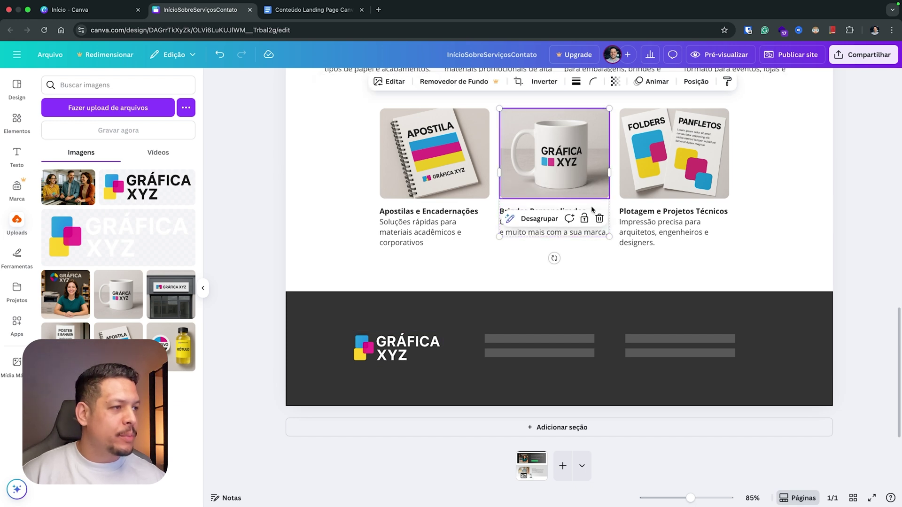
left_click(651, 222)
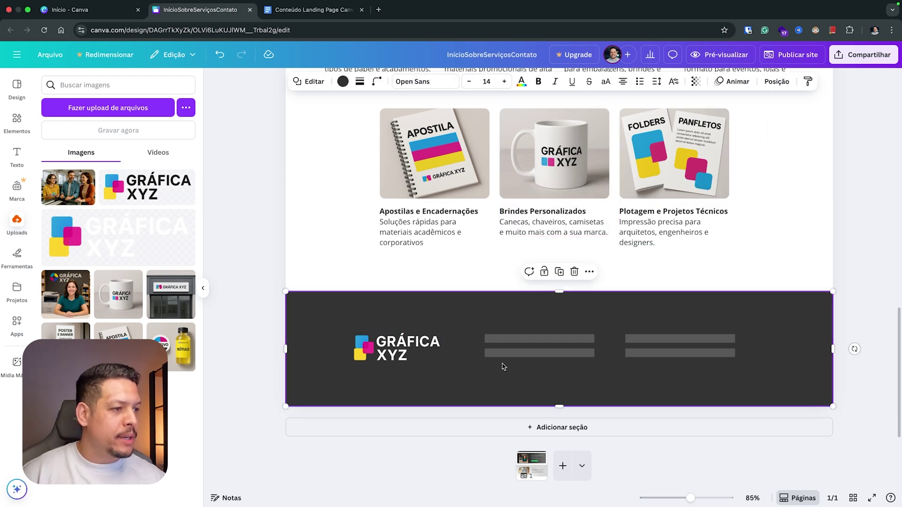
key("ctrl+d")
left_click_drag(659, 230, 785, 233)
right_click(783, 236)
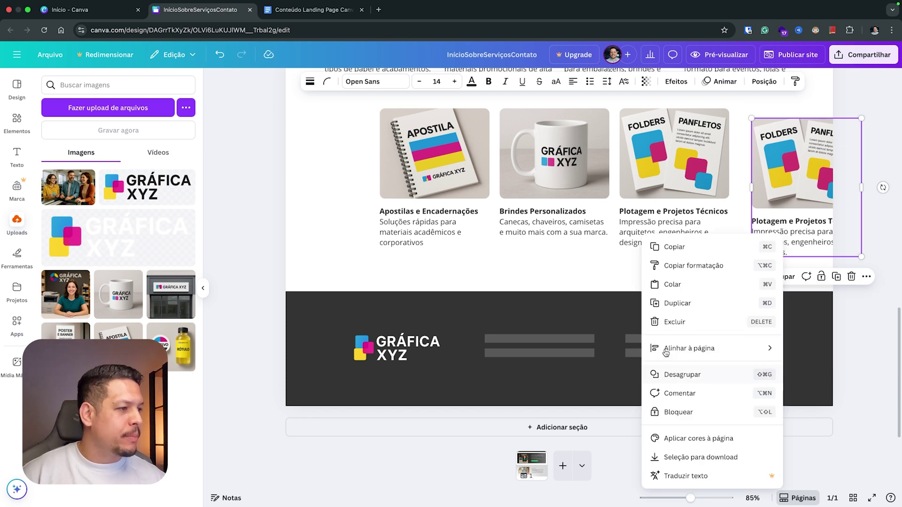
left_click(684, 374)
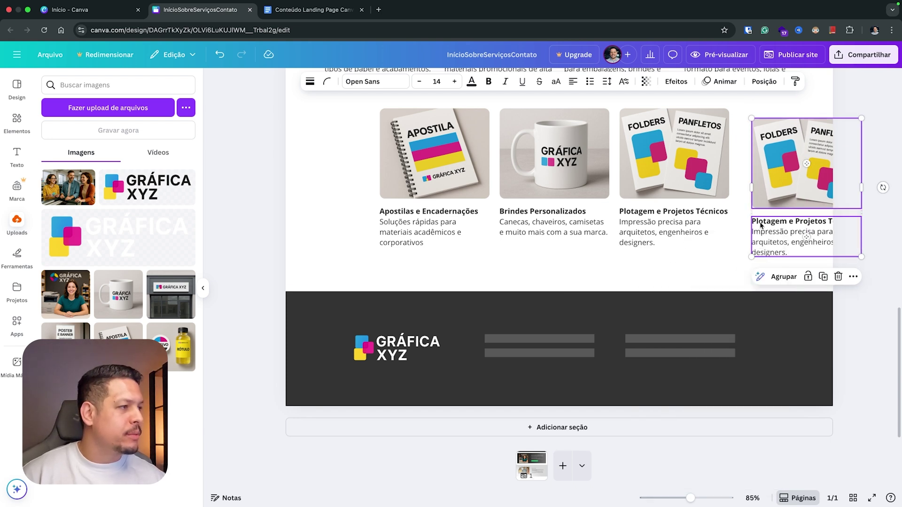
left_click(768, 187)
key("Delete")
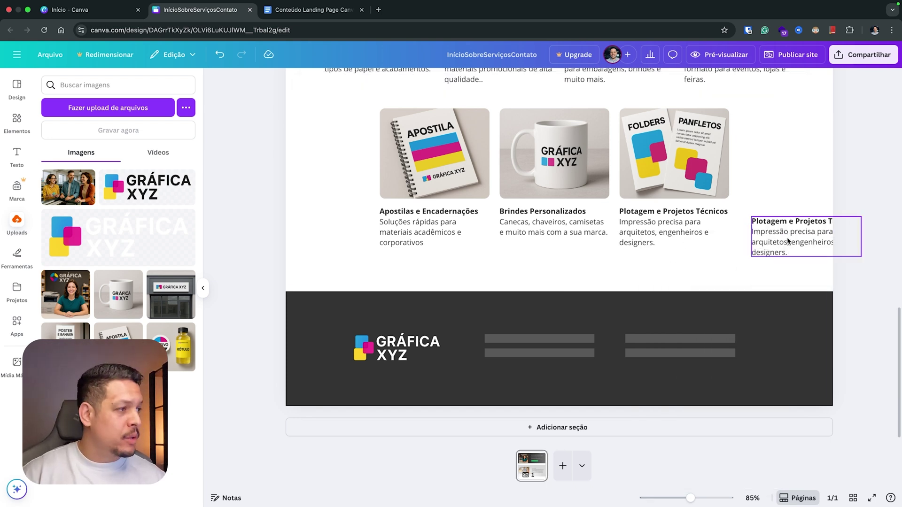
Move the text-only "Plotagem e Projetos Técnicos" copy into the footer beside the logo and recolour its text white.
left_click_drag(791, 238, 516, 338)
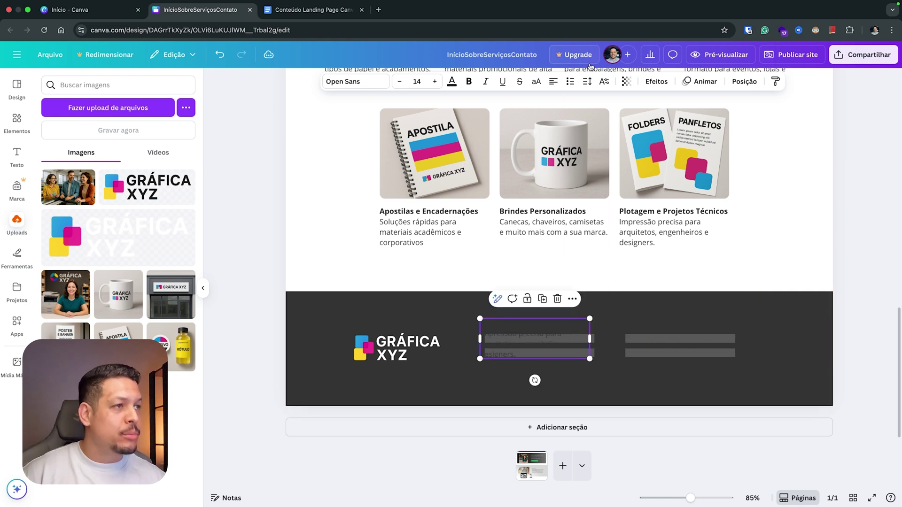
left_click(458, 82)
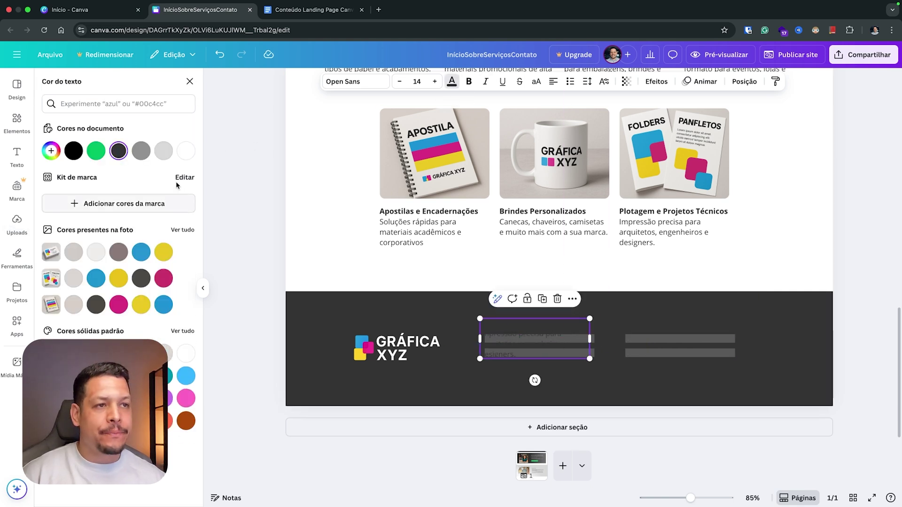
left_click(185, 151)
Delete the footer's grey placeholder bars and set two copies of the white text block side by side to the right of the logo.
left_click_drag(577, 353, 537, 358)
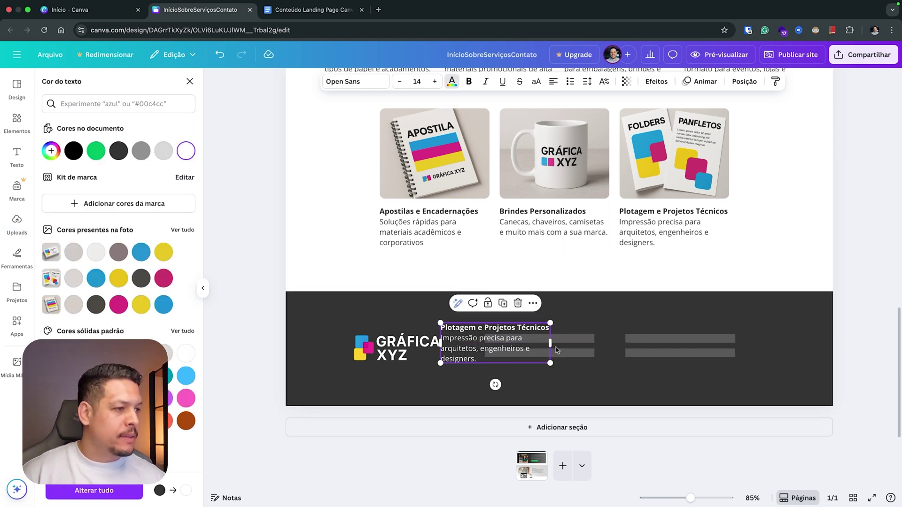
left_click(578, 344)
left_click(654, 343, "shift")
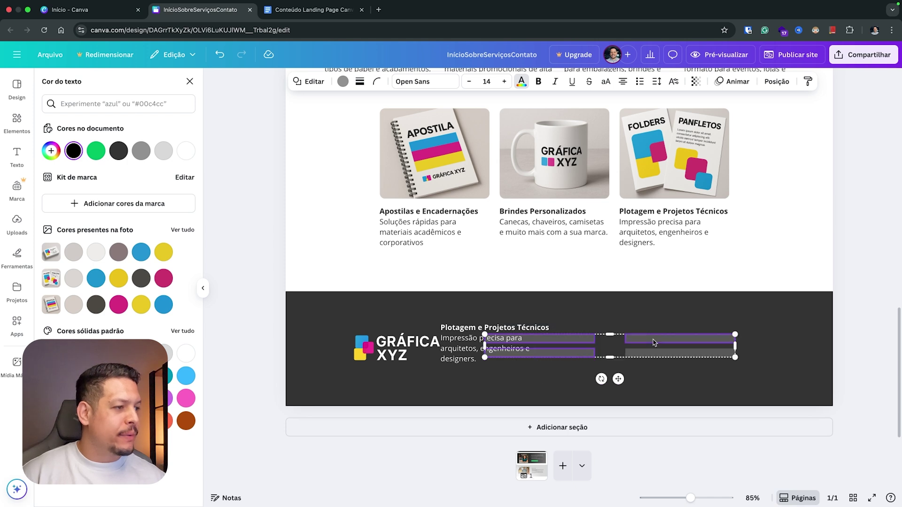
key("Delete")
left_click(484, 337)
left_click_drag(484, 338, 668, 337)
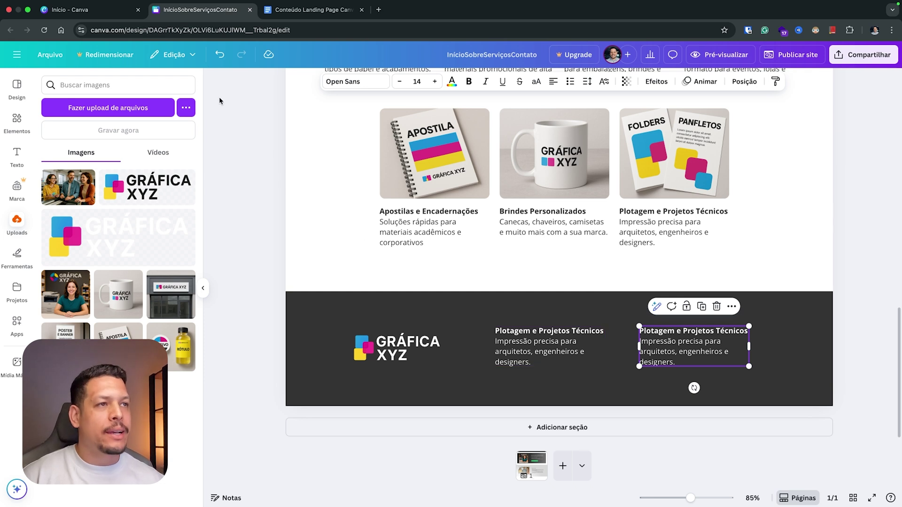
Copy the company name from the Google Docs content document and make "Gráfica Rápida XYZ" the title of the first footer text block.
left_click(314, 9)
scroll(394, 287, "down", 3)
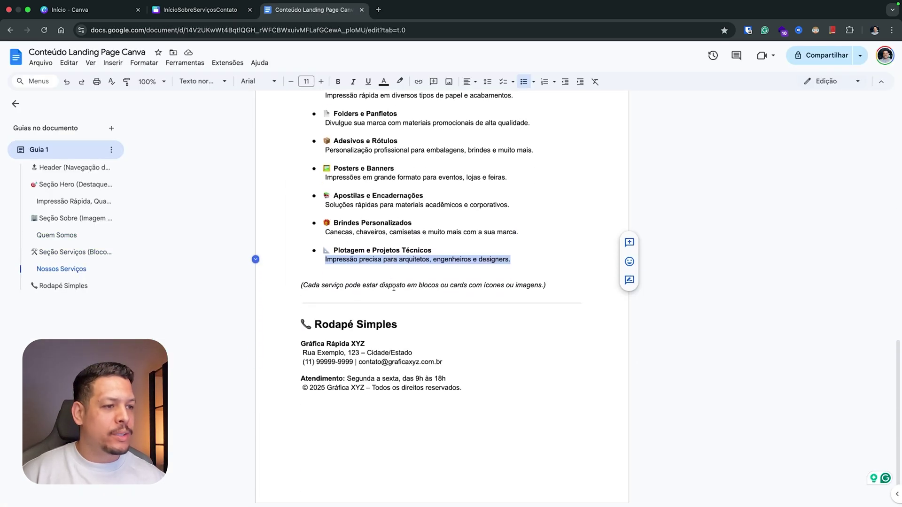
left_click_drag(437, 371, 310, 342)
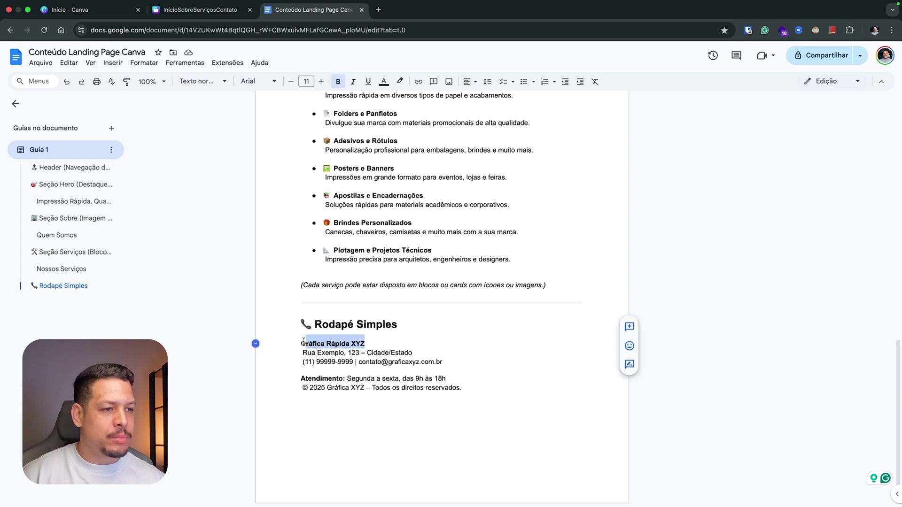
left_click(200, 9)
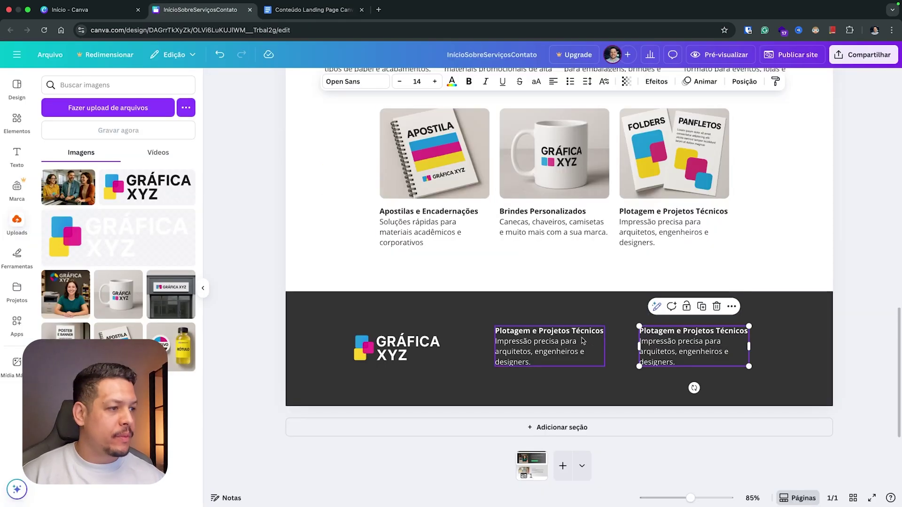
double_click(554, 333)
left_click(598, 332)
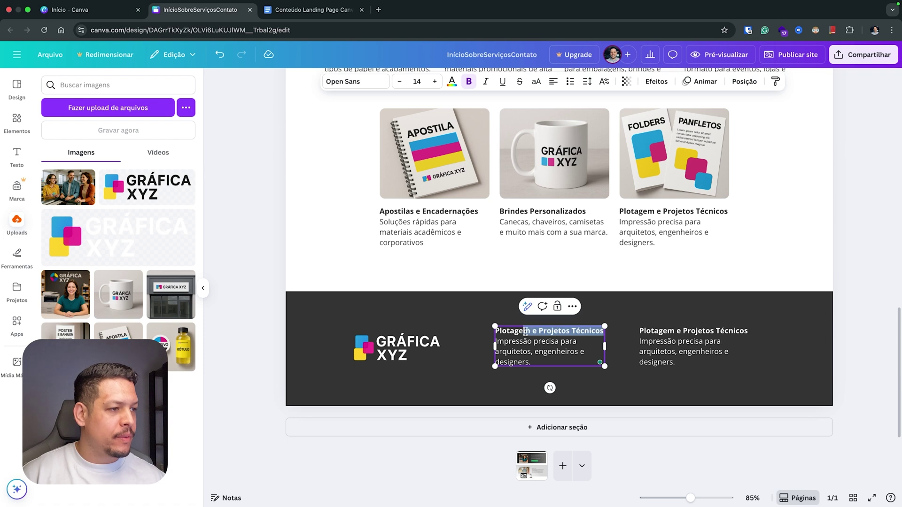
type("Gráfica Rápida XYZ")
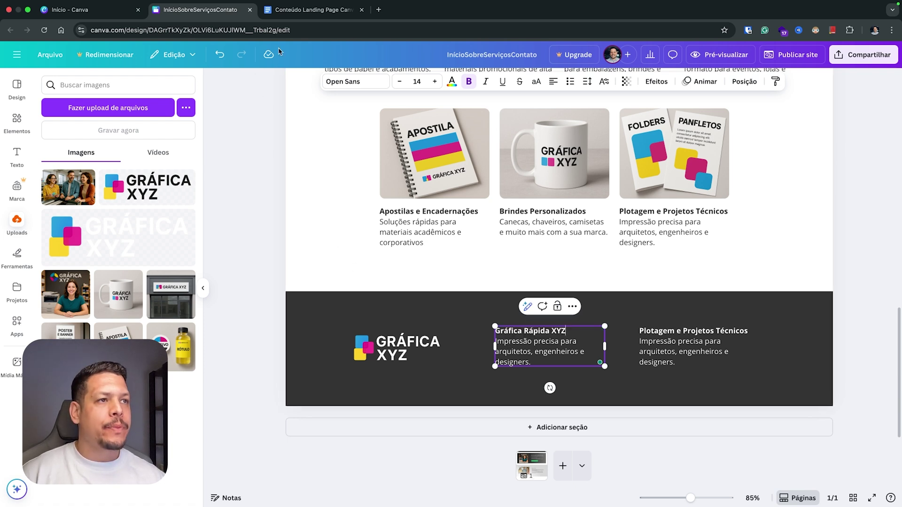
Replace the first footer block's description with the address and contact lines from the Google Docs document, widening the box to fit the address line.
left_click(313, 17)
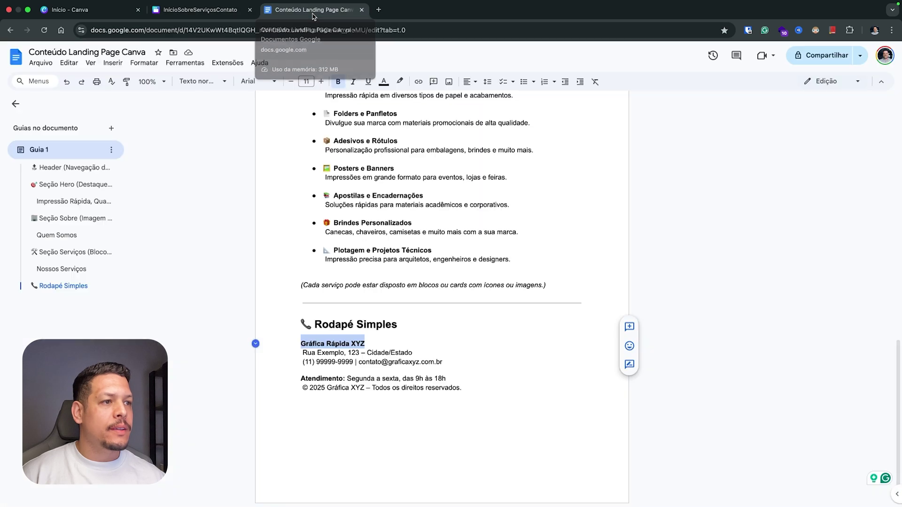
left_click_drag(442, 361, 303, 357)
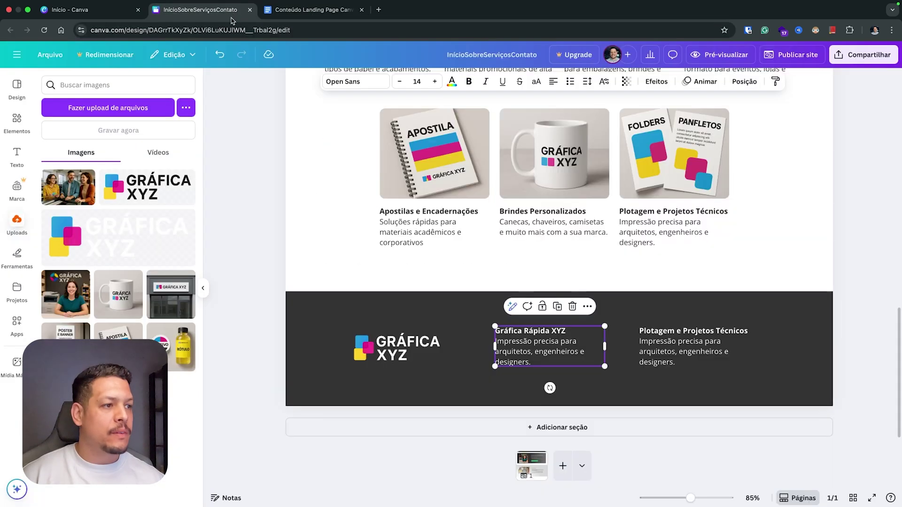
left_click(200, 9)
left_click_drag(532, 363, 496, 345)
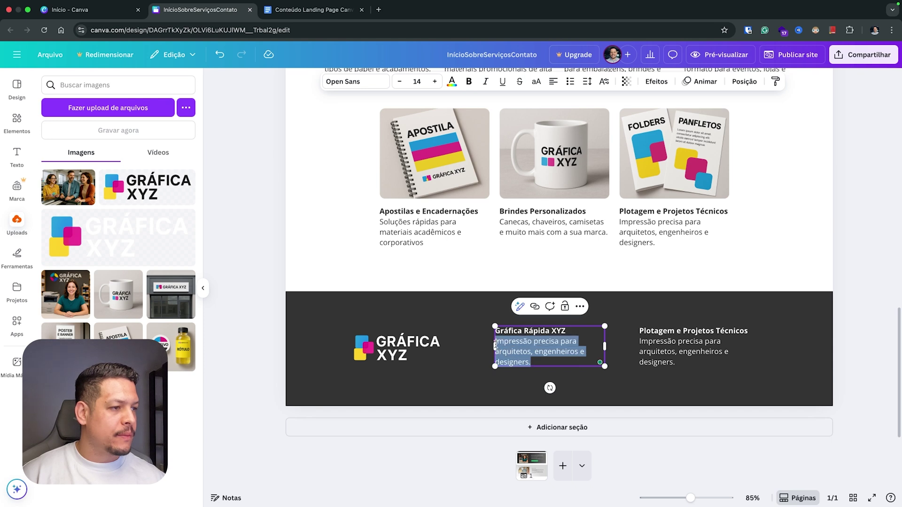
key("ctrl+v")
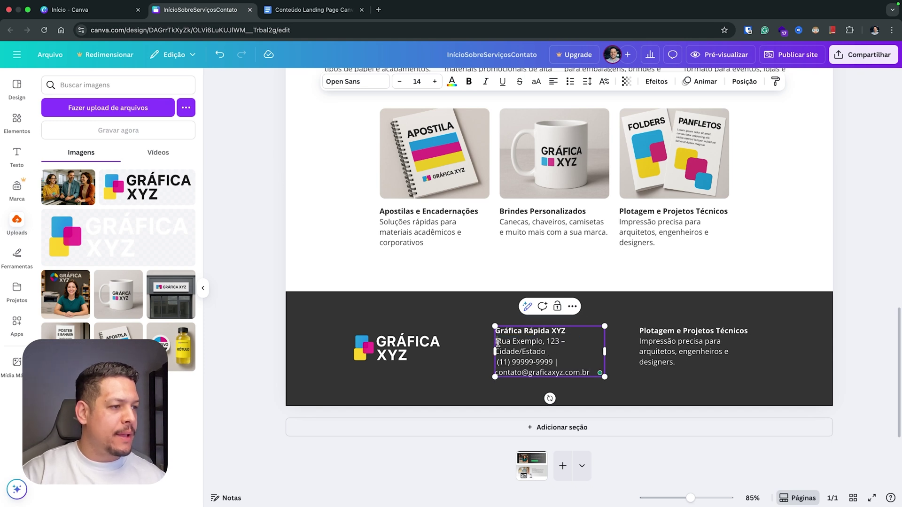
left_click(498, 343)
left_click_drag(606, 351, 617, 355)
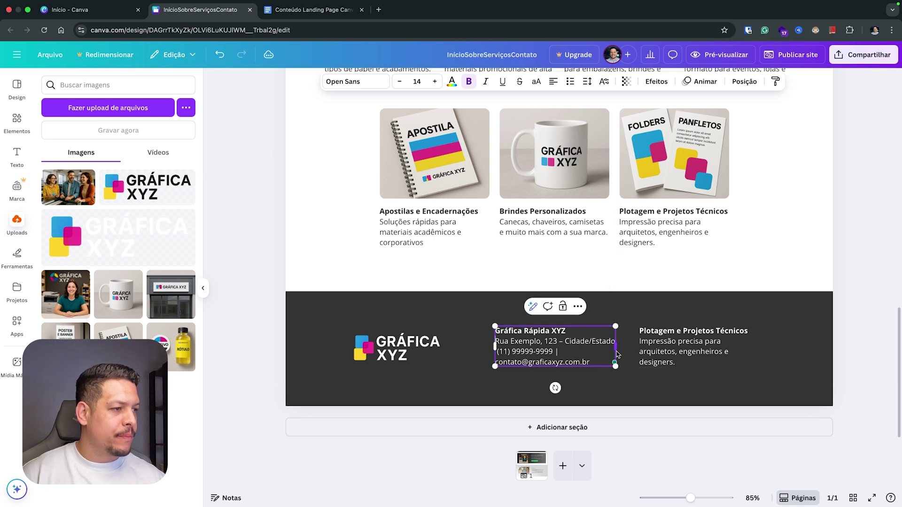
Copy the opening-hours label from the Google Docs document and make "Atendimento:" the title of the second footer text block.
left_click(313, 10)
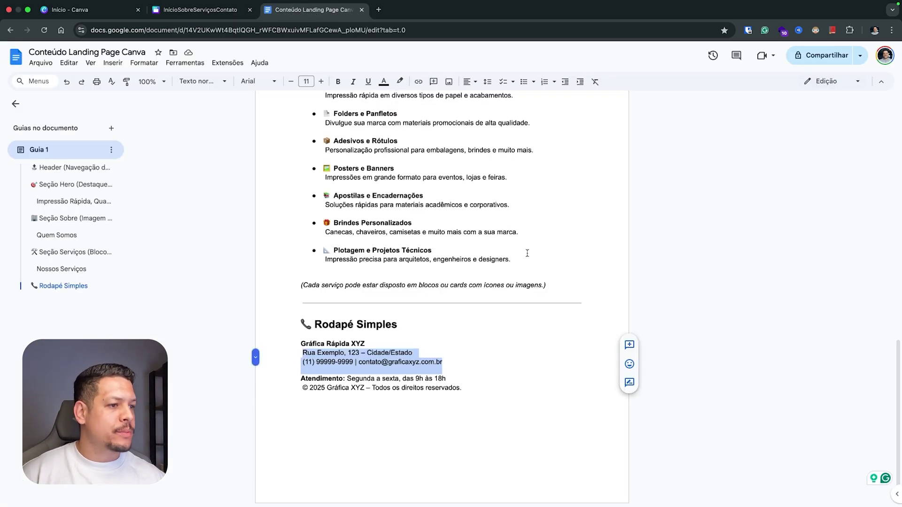
left_click(361, 379)
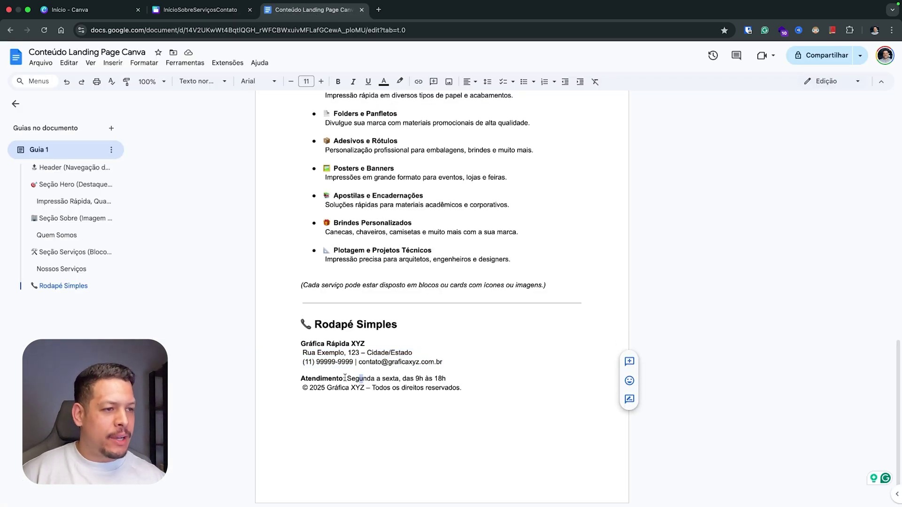
left_click(202, 9)
key("ctrl+v")
double_click(683, 343)
left_click(702, 331)
left_click_drag(747, 331, 705, 330)
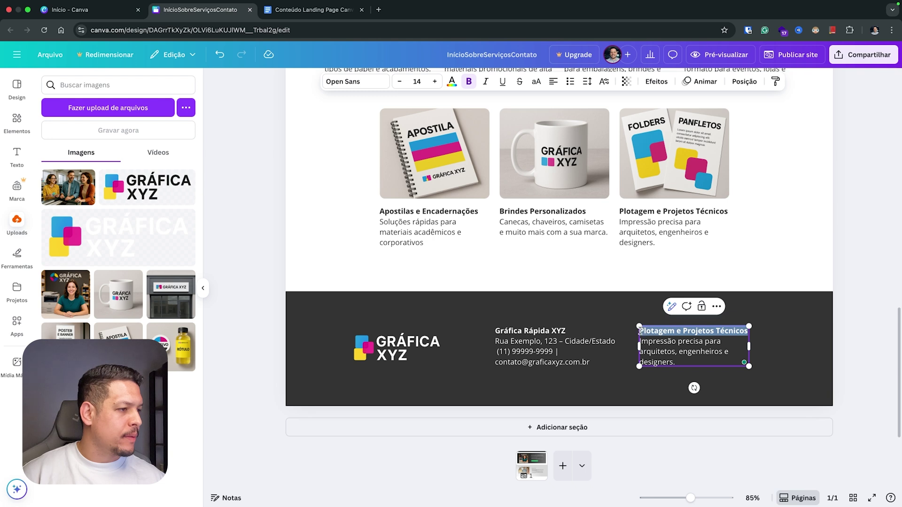
type("Atendimento:")
Replace the second footer block's description with the Google Docs lines "Segunda a sexta, das 9h às 18h" and the © 2025 notice, without a trailing blank line.
left_click(331, 12)
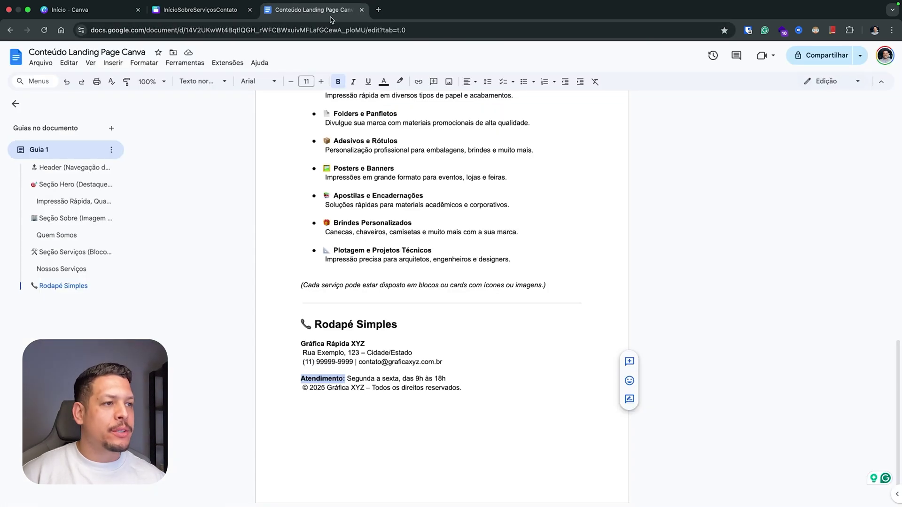
left_click_drag(348, 379, 464, 387)
key("super+c")
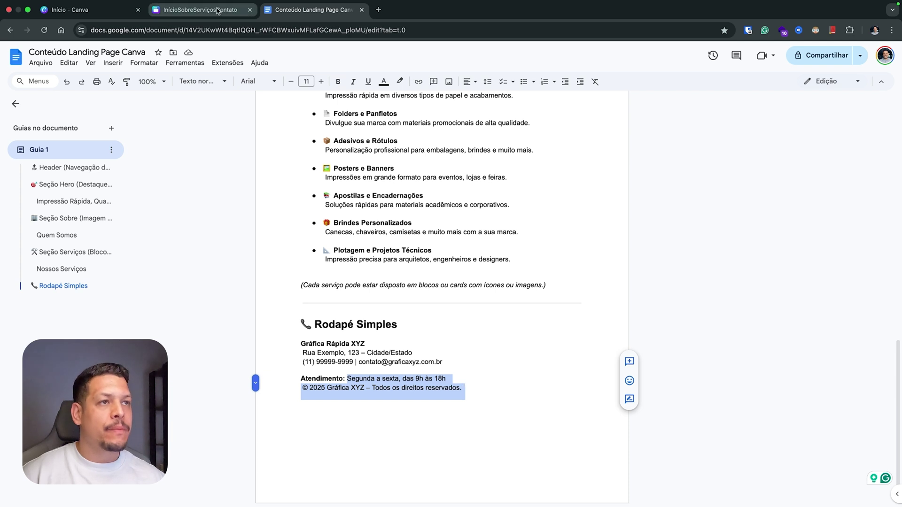
left_click(200, 9)
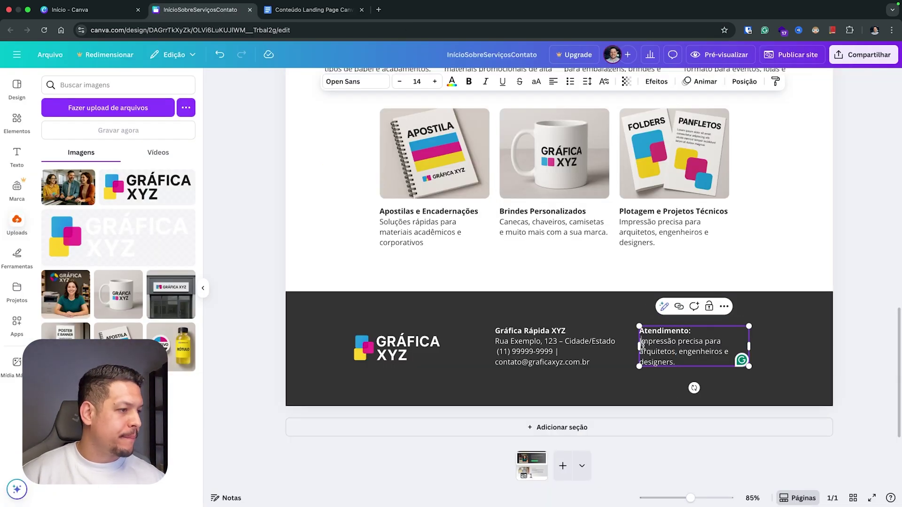
left_click_drag(675, 363, 643, 342)
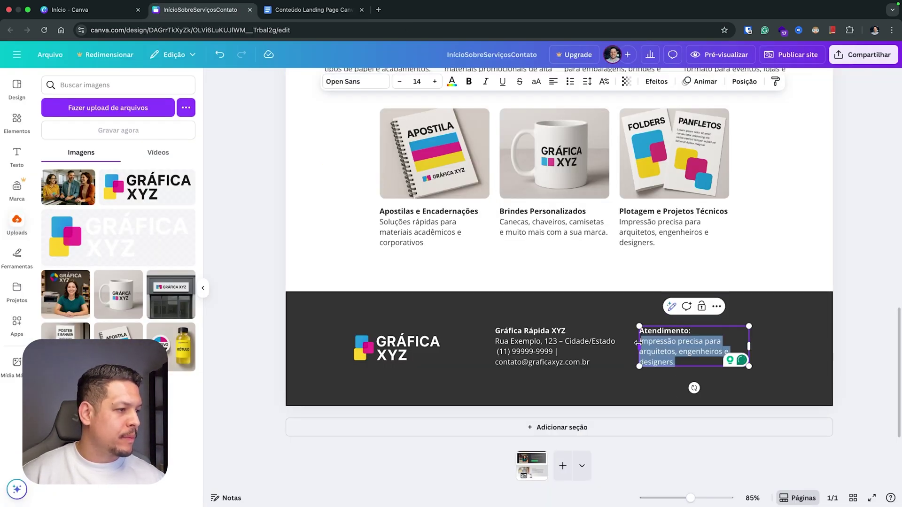
key("super+v")
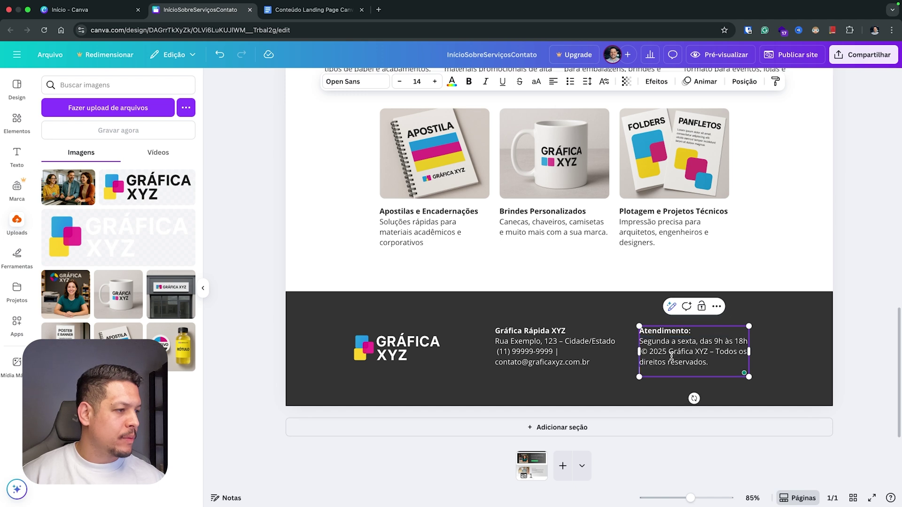
key("BackSpace")
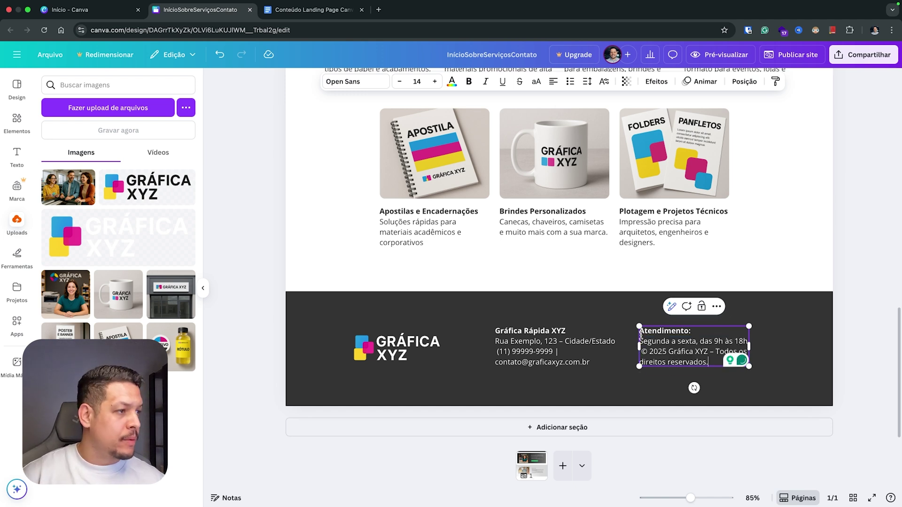
left_click(795, 237)
Preview the site in desktop view and check the whole page from the header to the new footer.
scroll(562, 253, "down", 3)
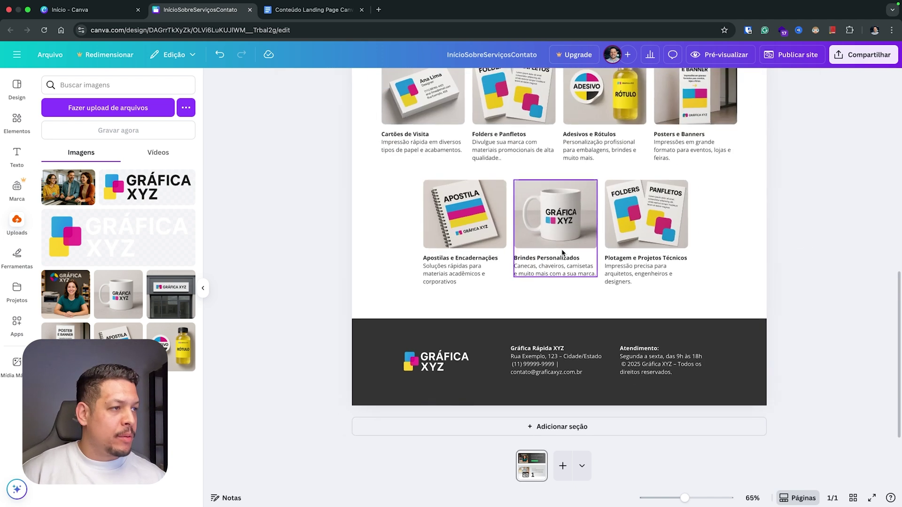
scroll(562, 253, "up", 10)
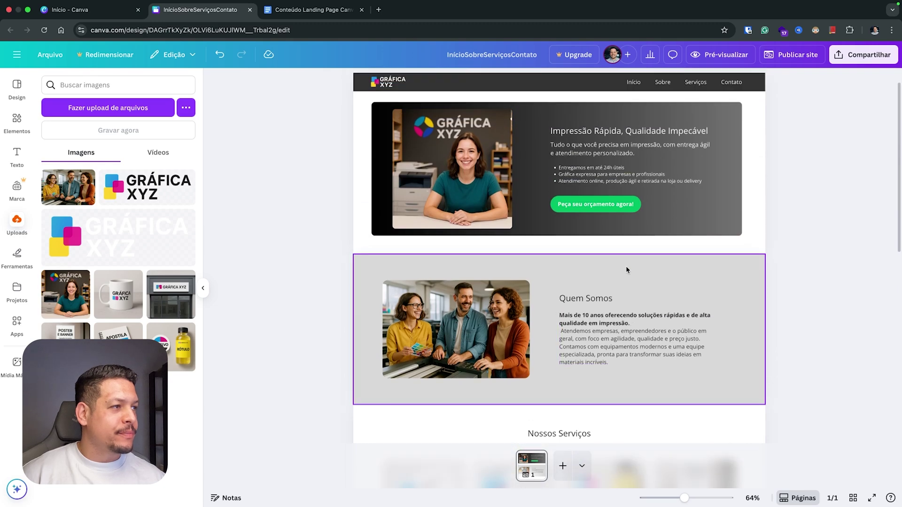
left_click(712, 58)
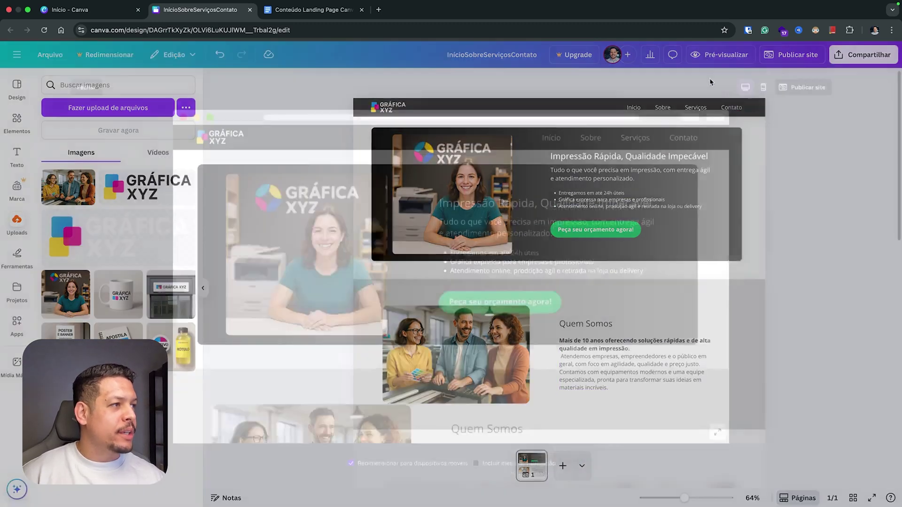
scroll(478, 243, "down", 10)
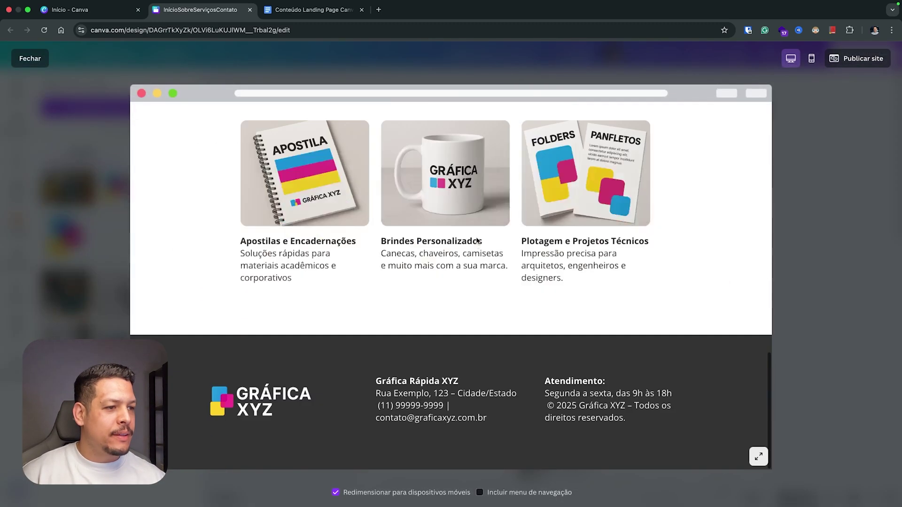
scroll(468, 299, "up", 10)
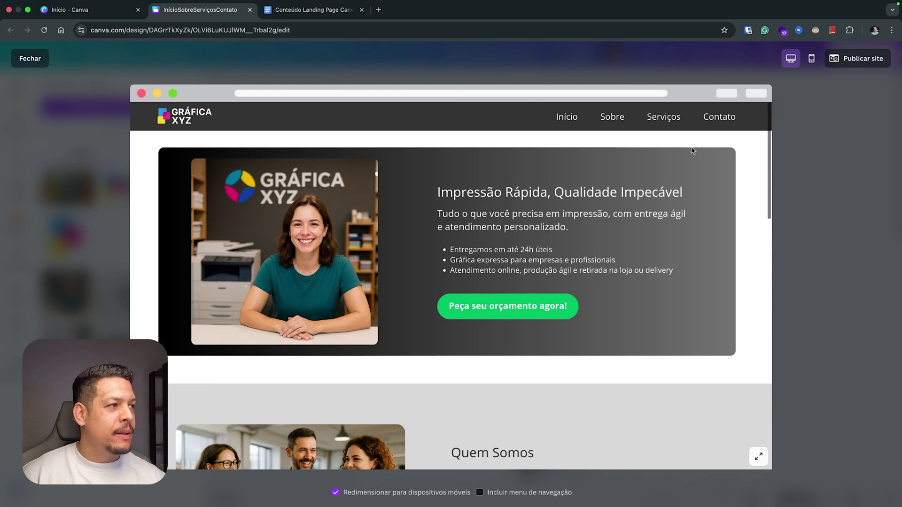
Check the service cards and the page's stacking in the mobile preview, and return to the desktop preview.
left_click(811, 59)
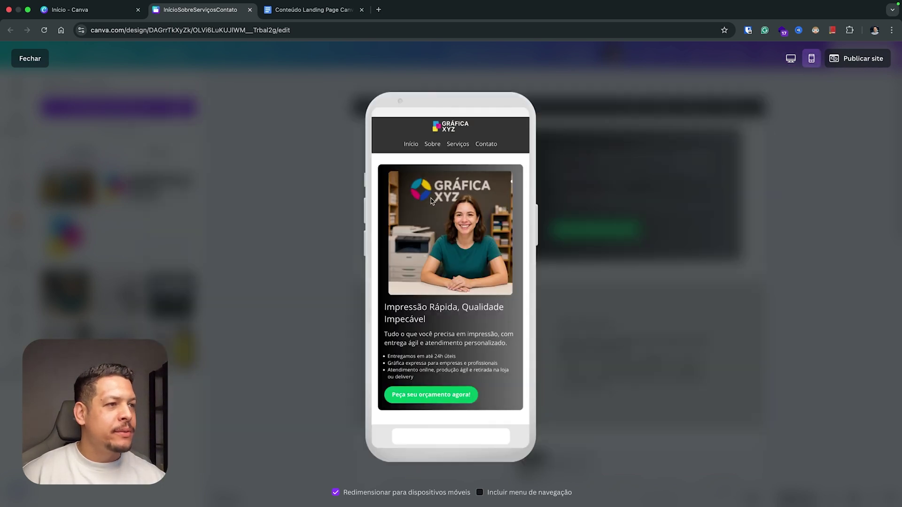
scroll(455, 192, "down", 15)
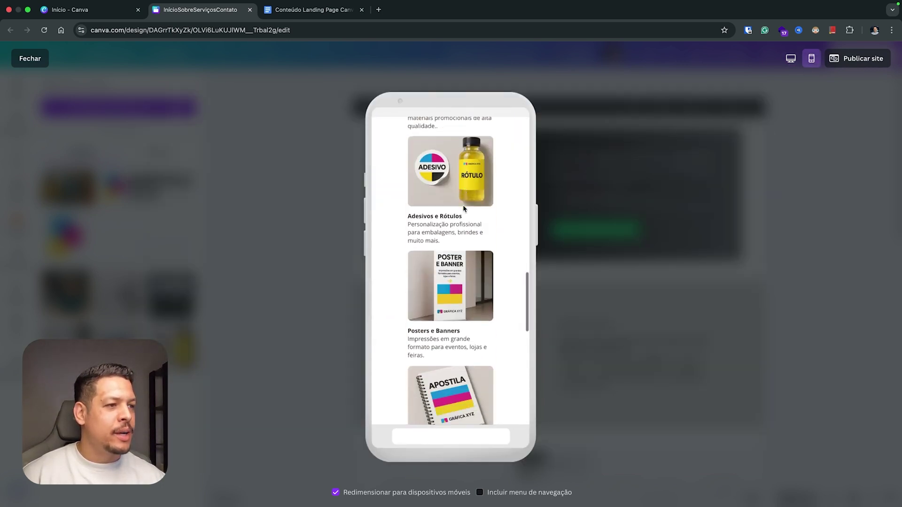
scroll(467, 215, "down", 3)
scroll(467, 220, "up", 5)
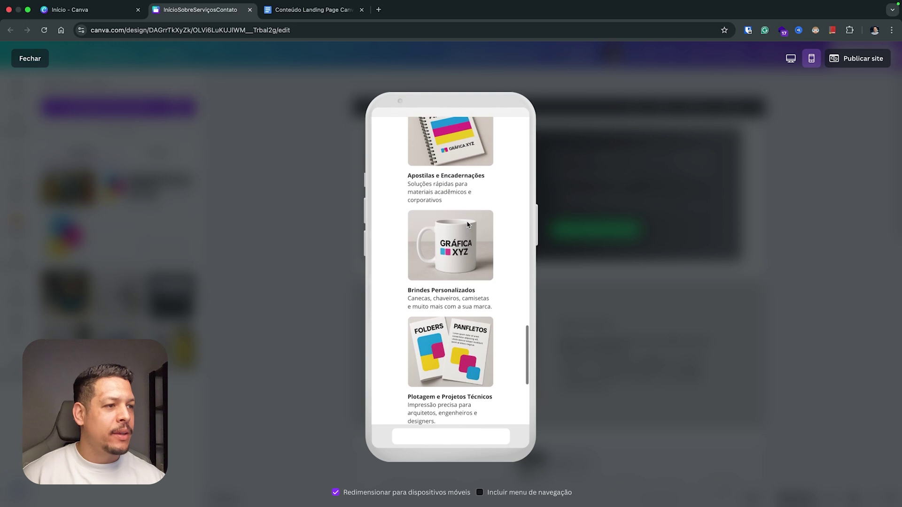
scroll(468, 224, "up", 10)
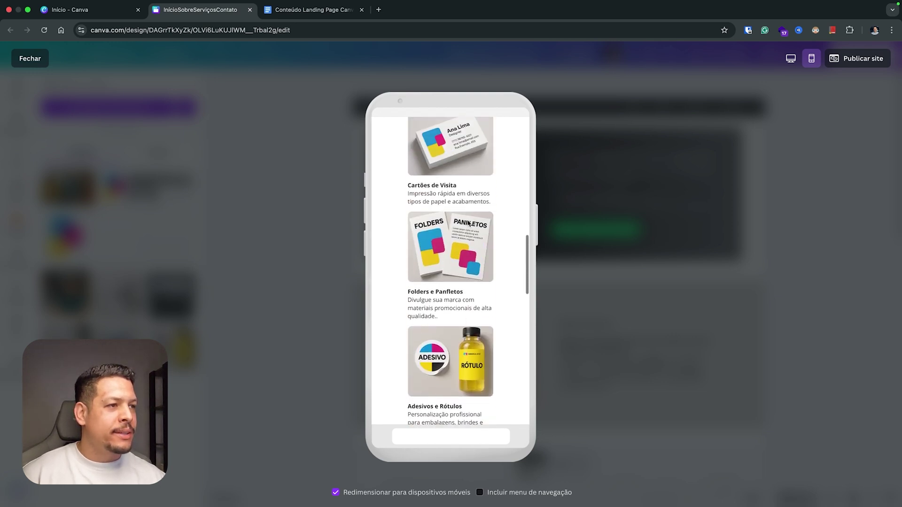
scroll(437, 276, "down", 2)
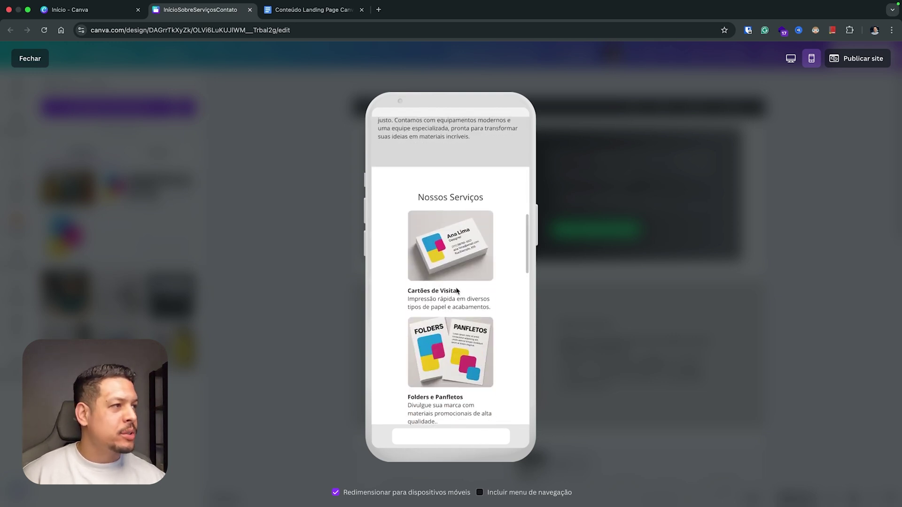
left_click(789, 63)
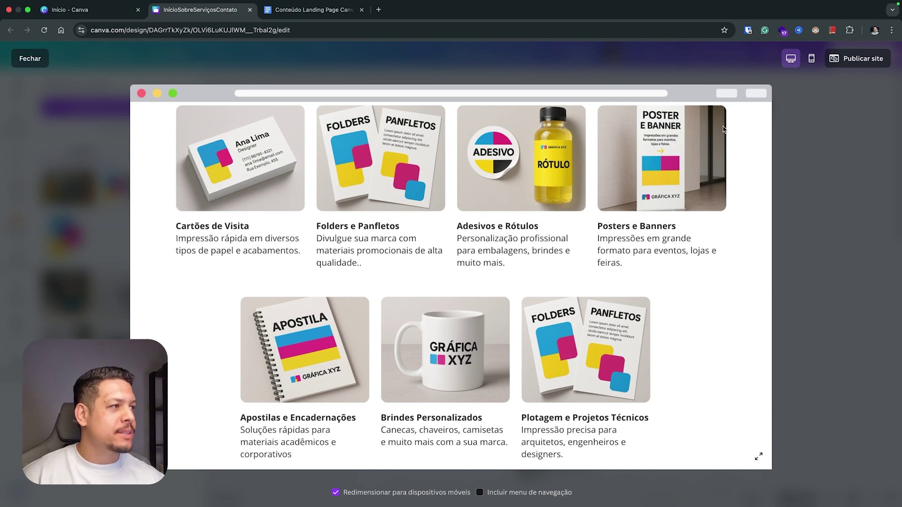
Close the preview and add a line break after the Cartões de Visita and Folders e Panfletos descriptions, removing the duplicate full stop in the latter.
left_click(30, 60)
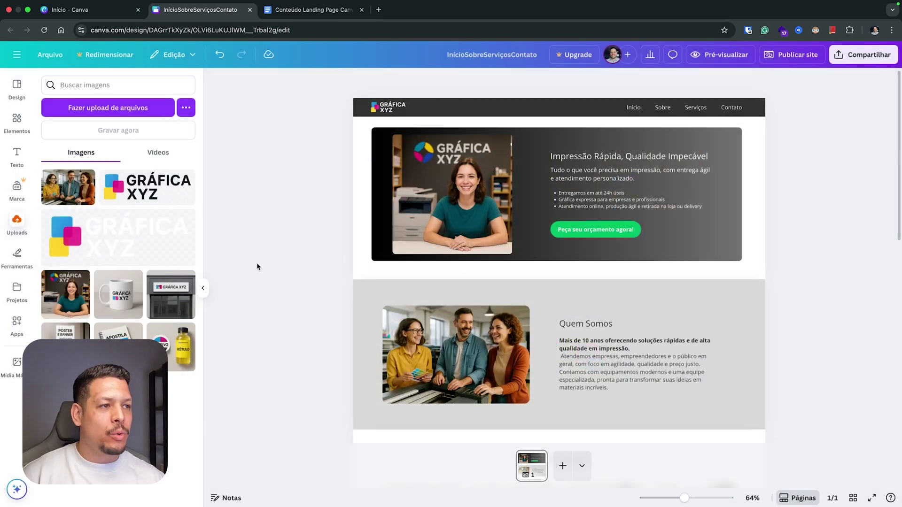
scroll(449, 308, "down", 3)
scroll(450, 309, "down", 5)
left_click(419, 214)
left_click(432, 246)
left_click(433, 245)
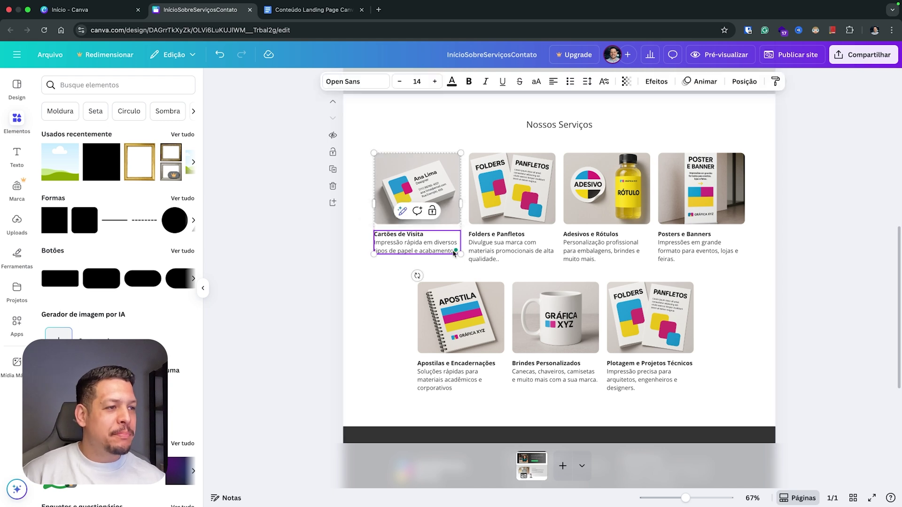
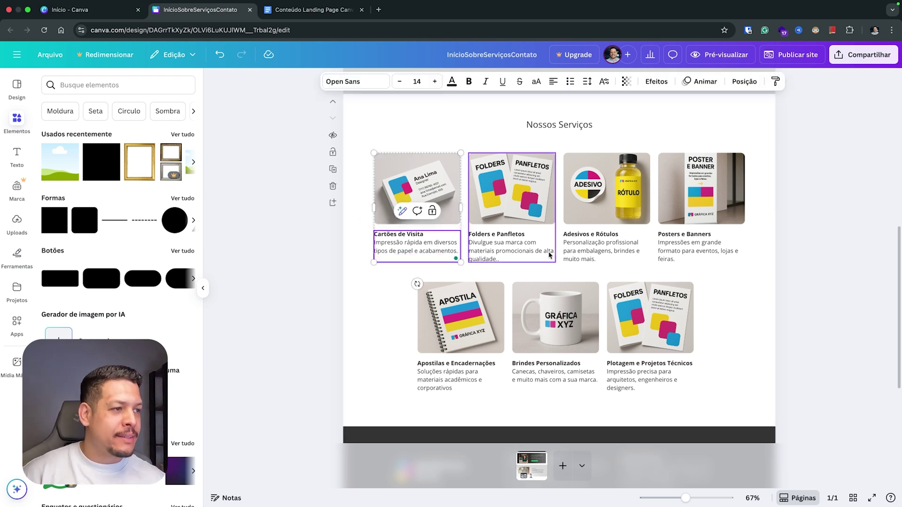
double_click(507, 259)
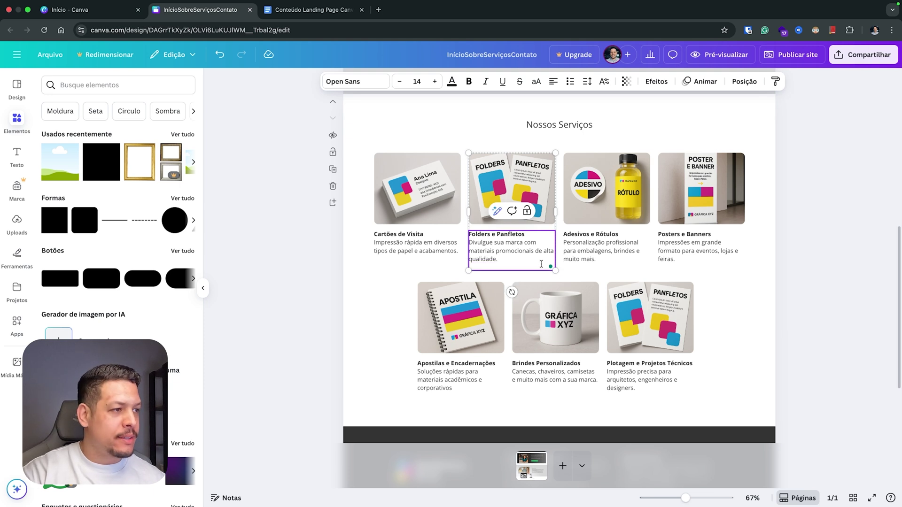
Add a closing line break to the remaining service descriptions, from Adesivos e Rótulos to Plotagem e Projetos Técnicos.
double_click(602, 258)
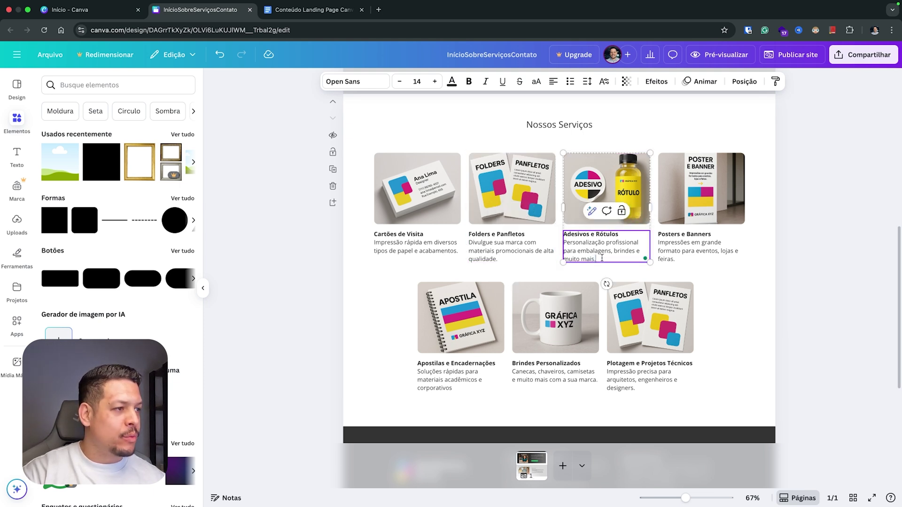
double_click(680, 258)
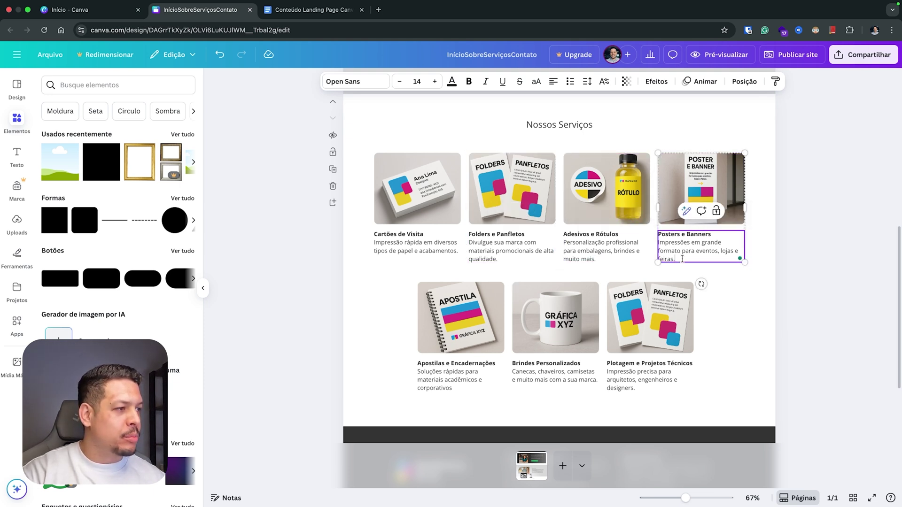
key("Return")
double_click(454, 367)
key("Return")
double_click(556, 374)
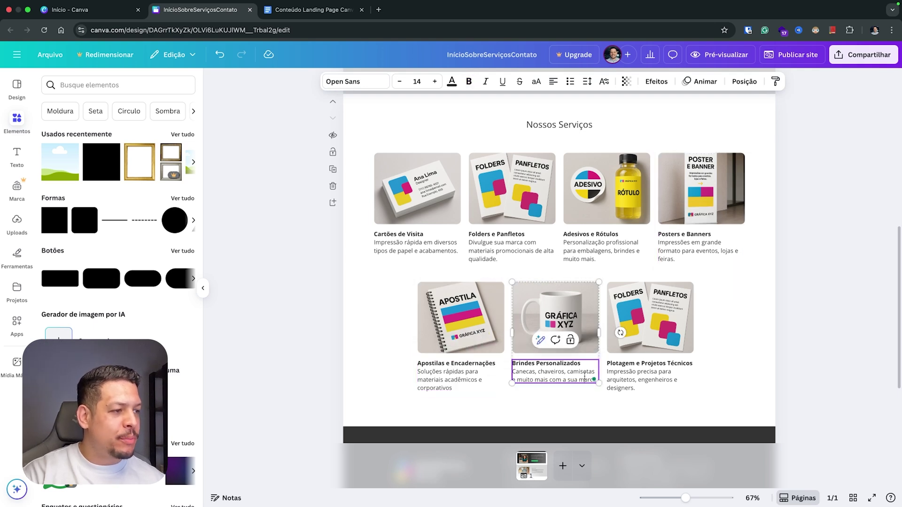
key("Return")
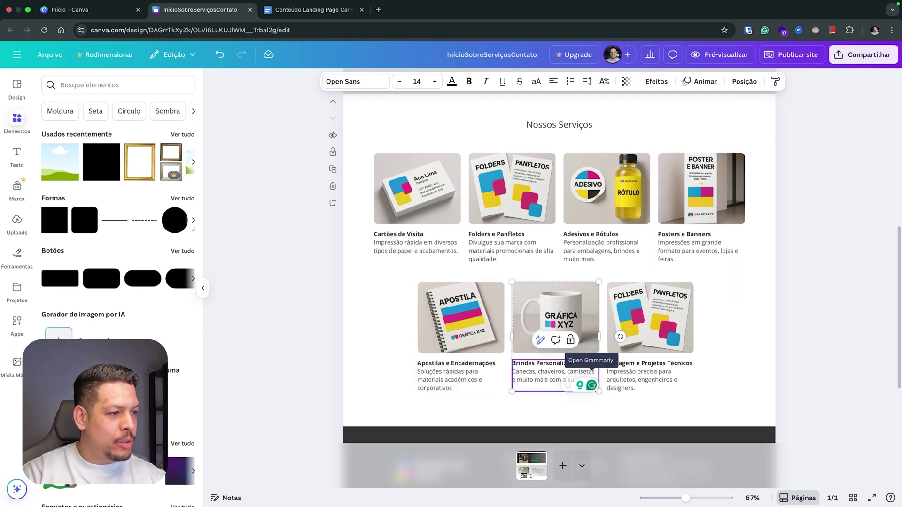
double_click(629, 373)
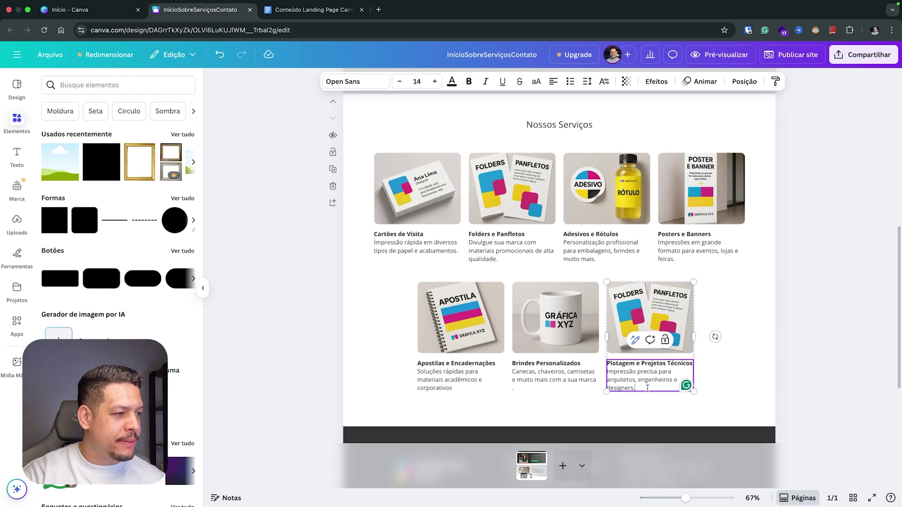
left_click(785, 334)
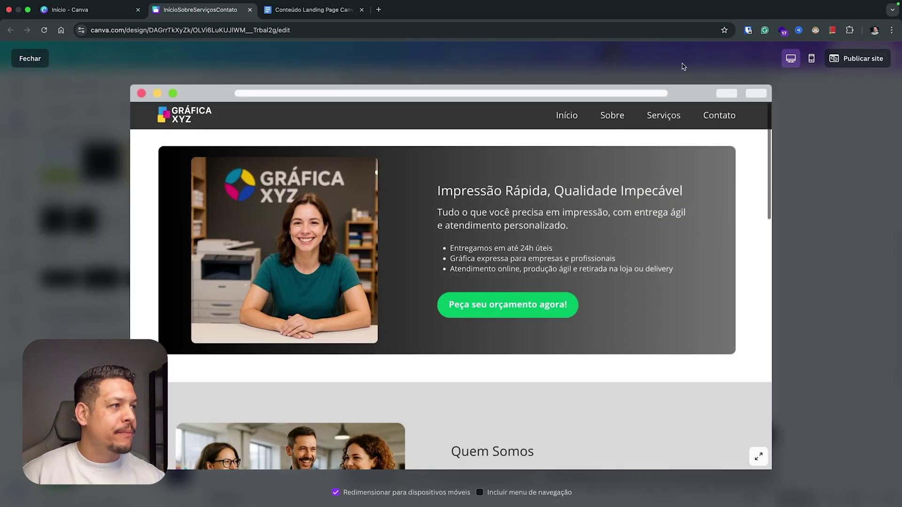
Check the spacing between the service cards and the whole page's stacking in the mobile preview, and return to the editor.
left_click(811, 58)
scroll(466, 328, "down", 15)
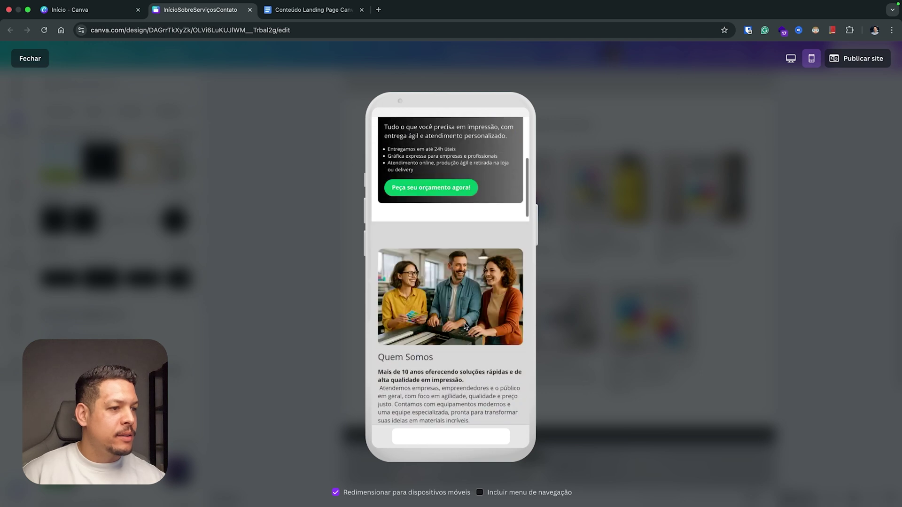
scroll(432, 236, "up", 5)
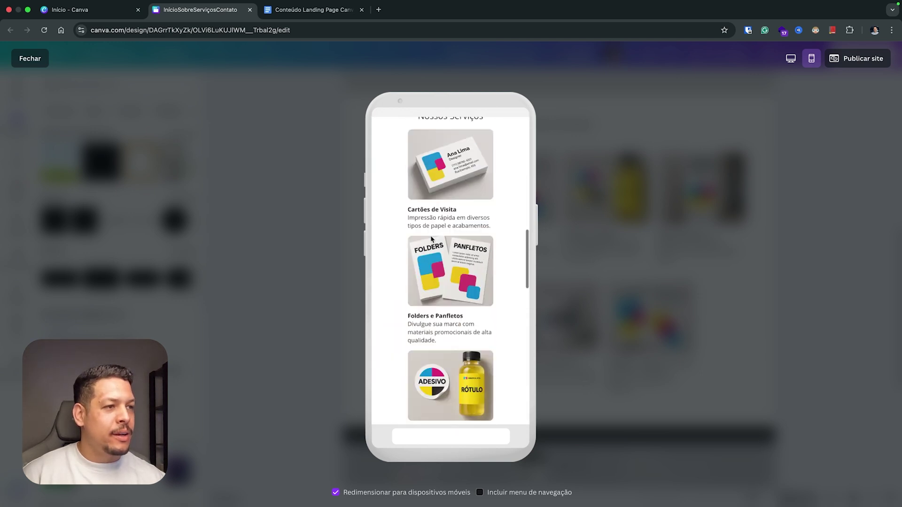
scroll(435, 271, "down", 10)
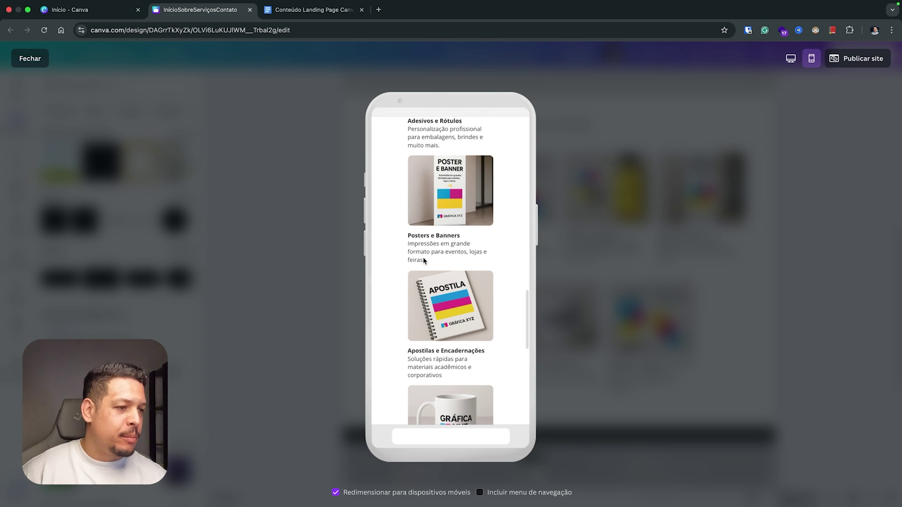
scroll(423, 257, "down", 10)
scroll(426, 286, "up", 20)
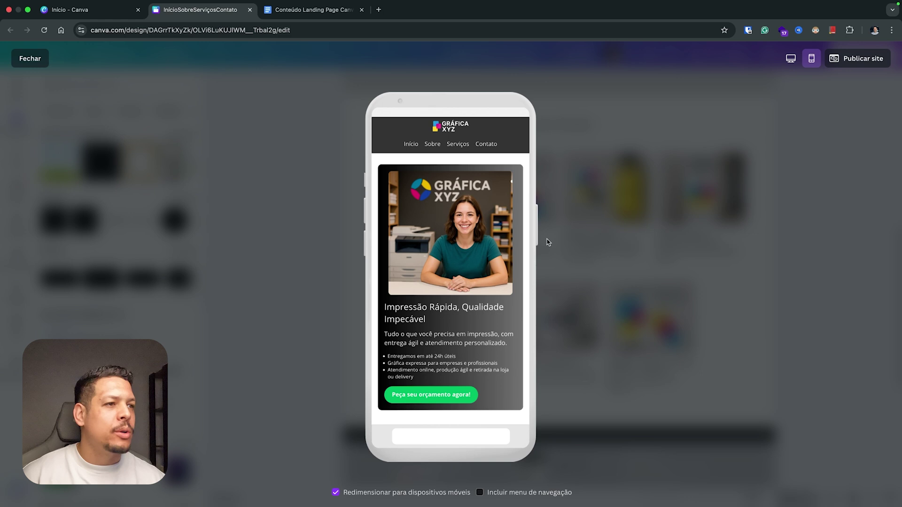
scroll(413, 291, "down", 15)
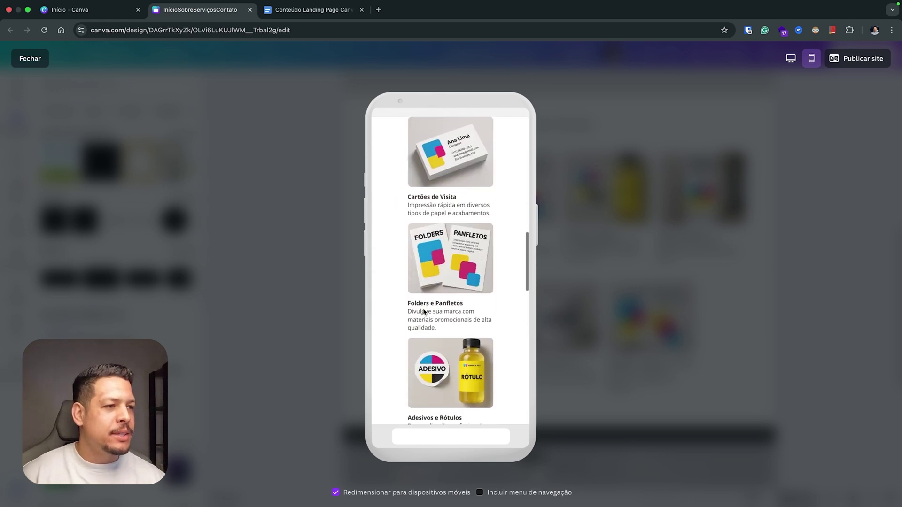
scroll(423, 312, "down", 5)
scroll(437, 361, "up", 10)
scroll(437, 362, "up", 10)
left_click(41, 60)
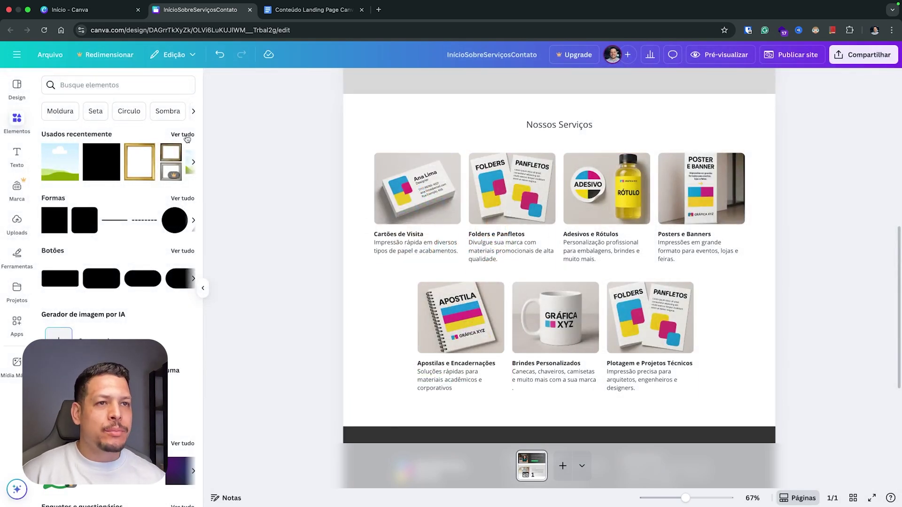
Link the Gráfica XYZ logo in the page header to Seção 1 of page "1 - Sem nome".
left_click(17, 87)
scroll(663, 251, "up", 5)
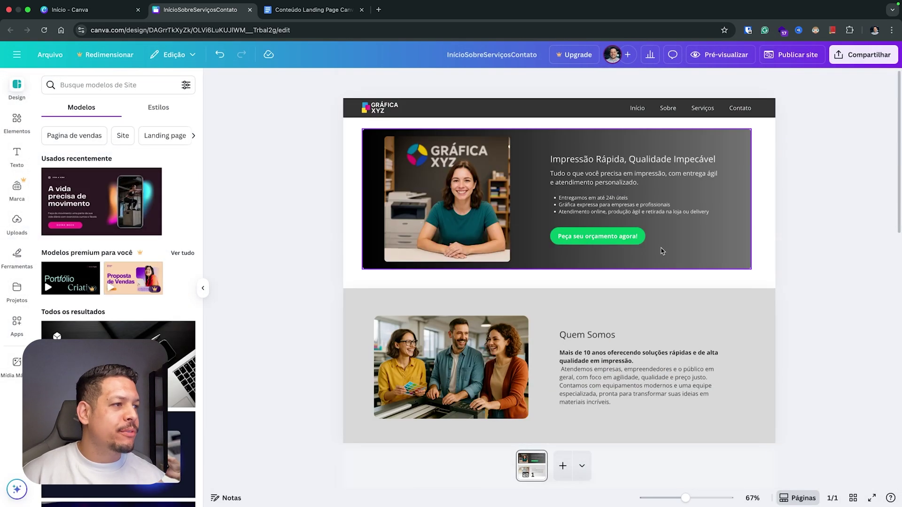
left_click(638, 109)
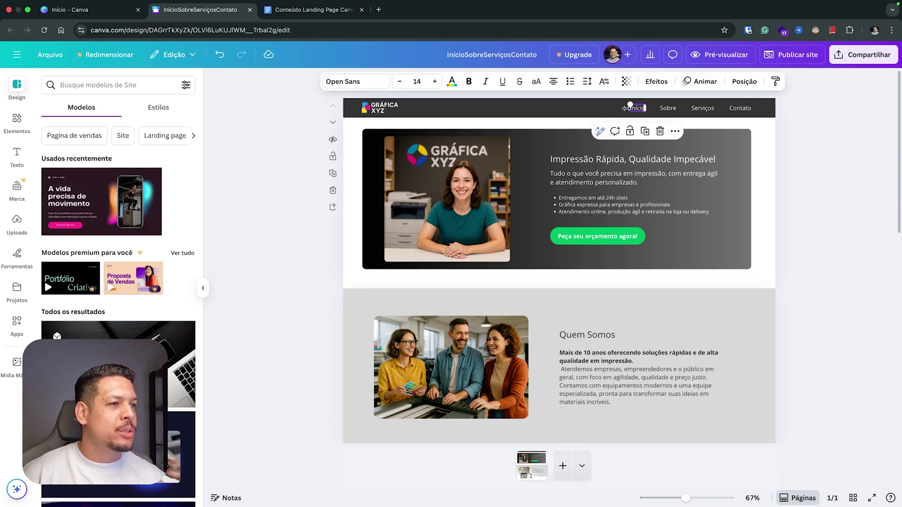
left_click(381, 111)
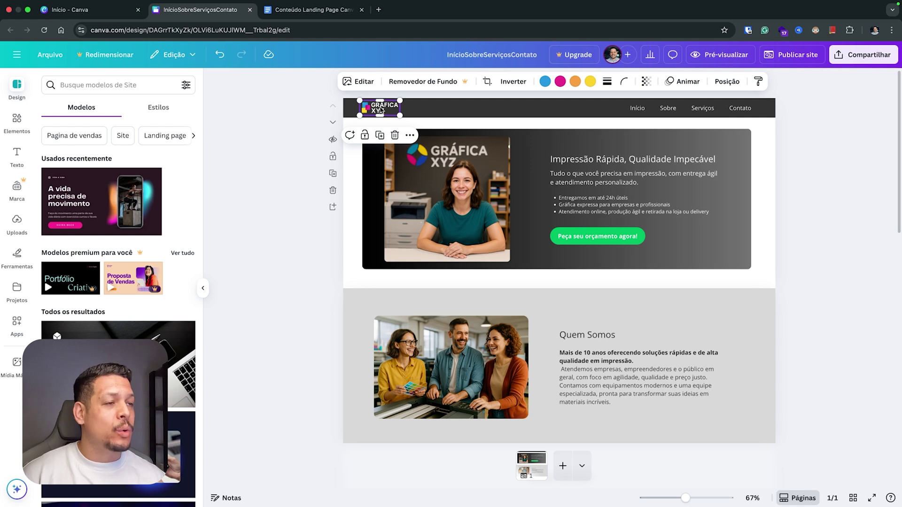
scroll(545, 119, "up", 3)
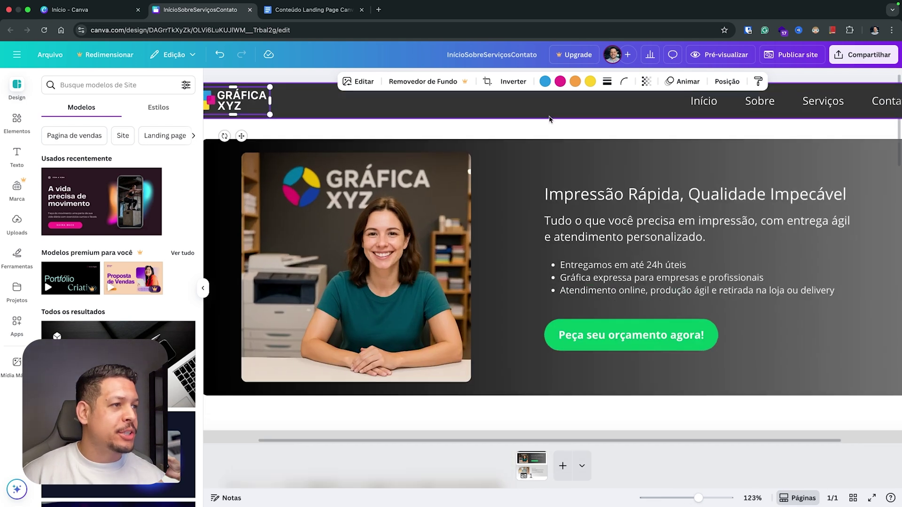
scroll(547, 118, "down", 1)
scroll(548, 118, "up", 1)
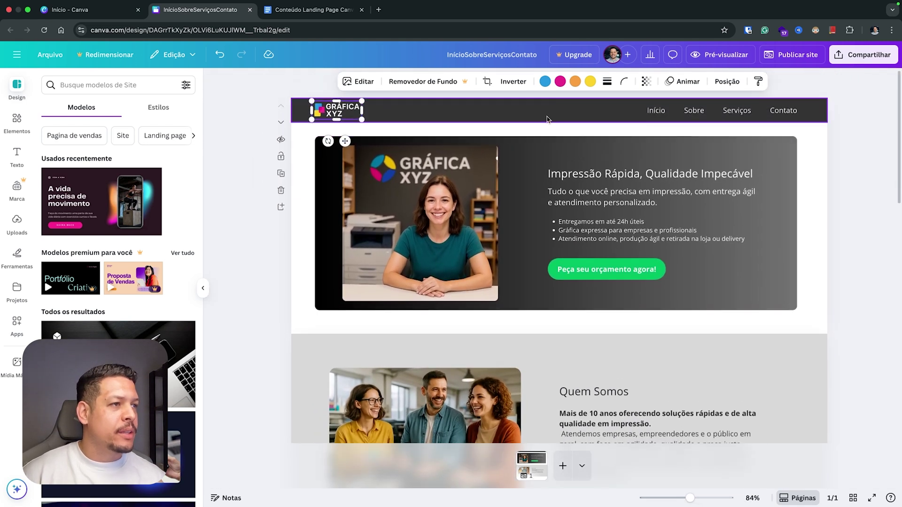
right_click(346, 115)
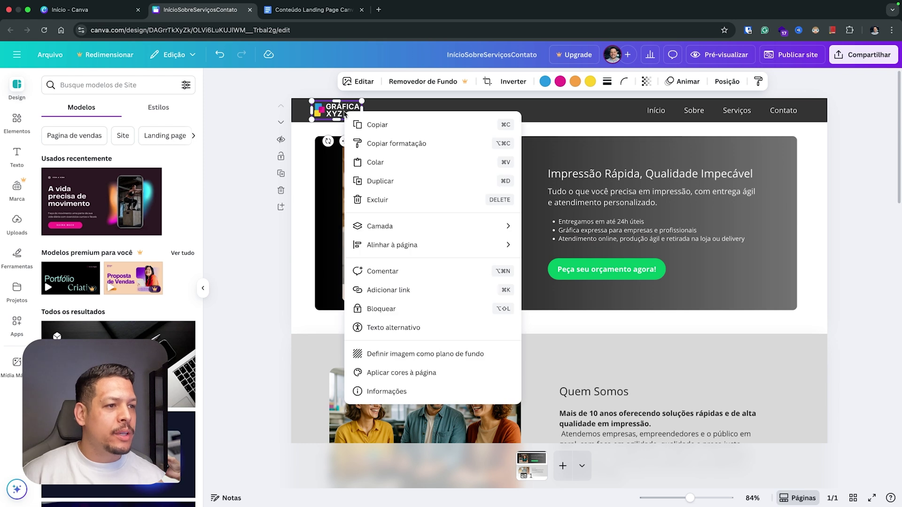
left_click(399, 291)
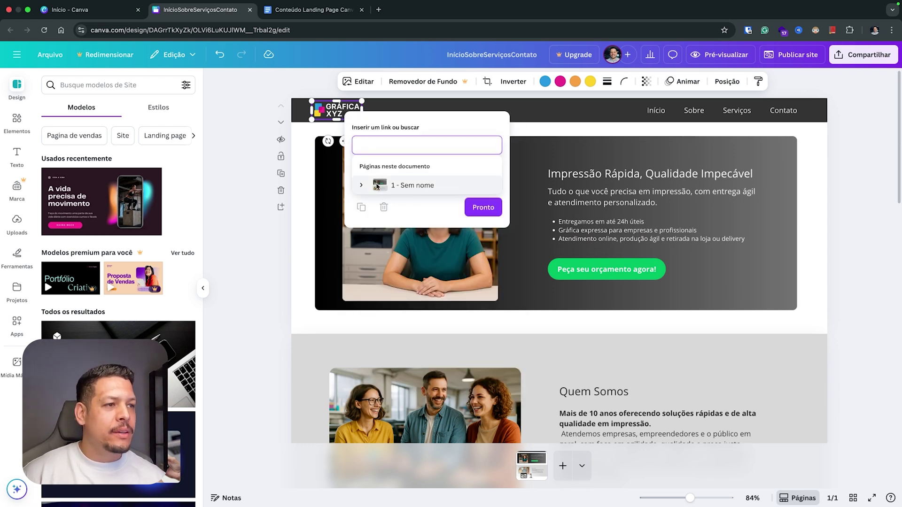
left_click(360, 186)
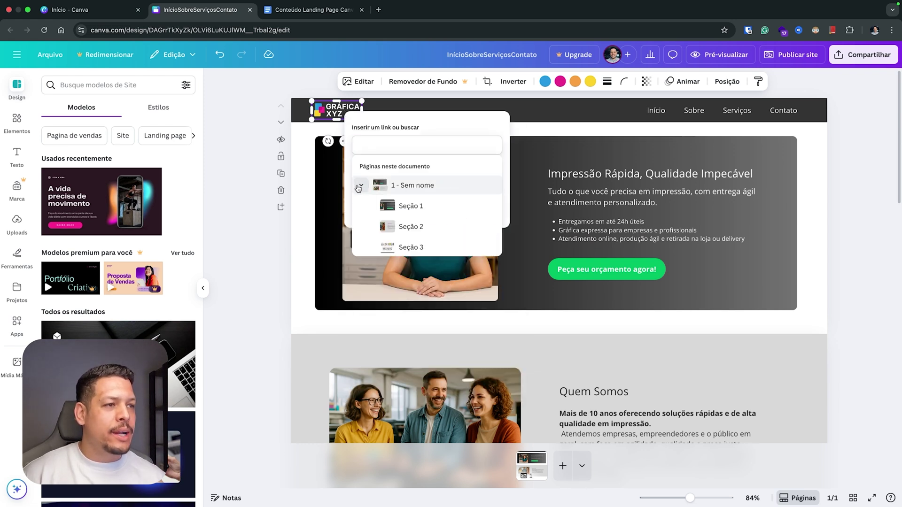
left_click(421, 207)
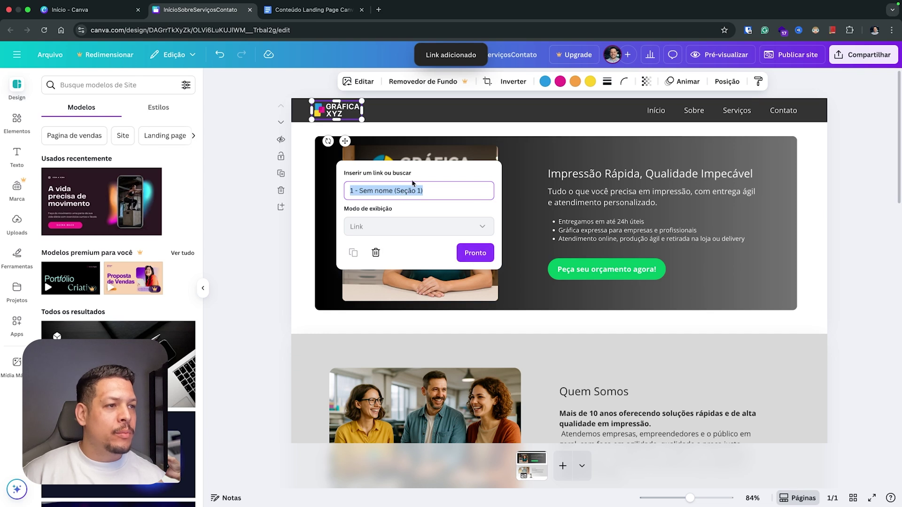
left_click(475, 252)
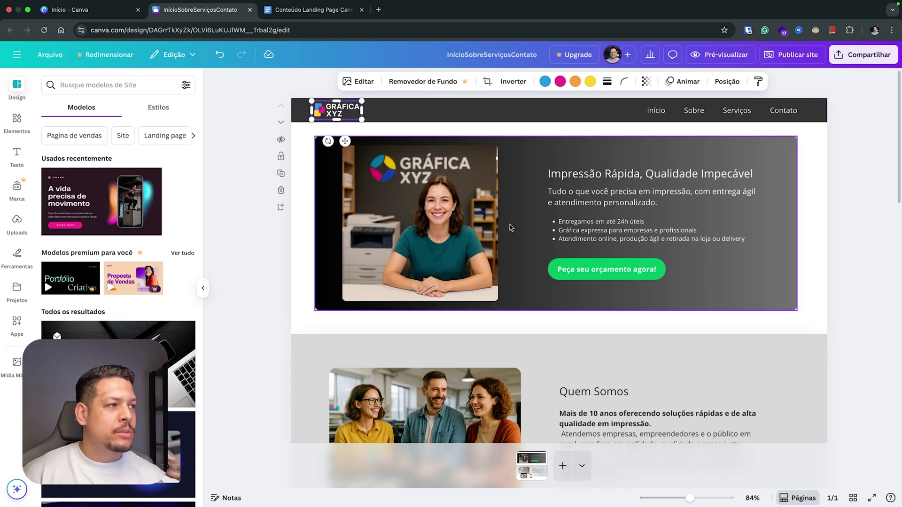
Link the "Início" item in the header navigation to Seção 1 of page "1 - Sem nome".
left_click(664, 111)
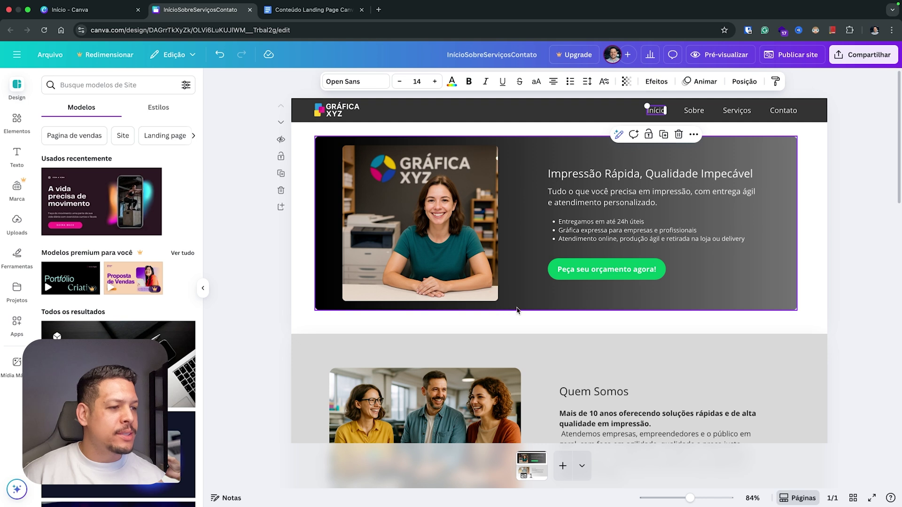
left_click(531, 480)
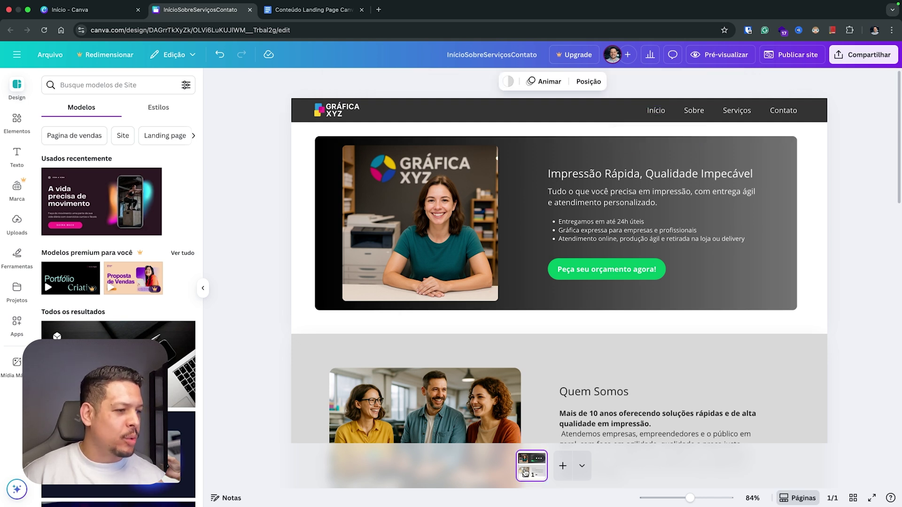
left_click(503, 331)
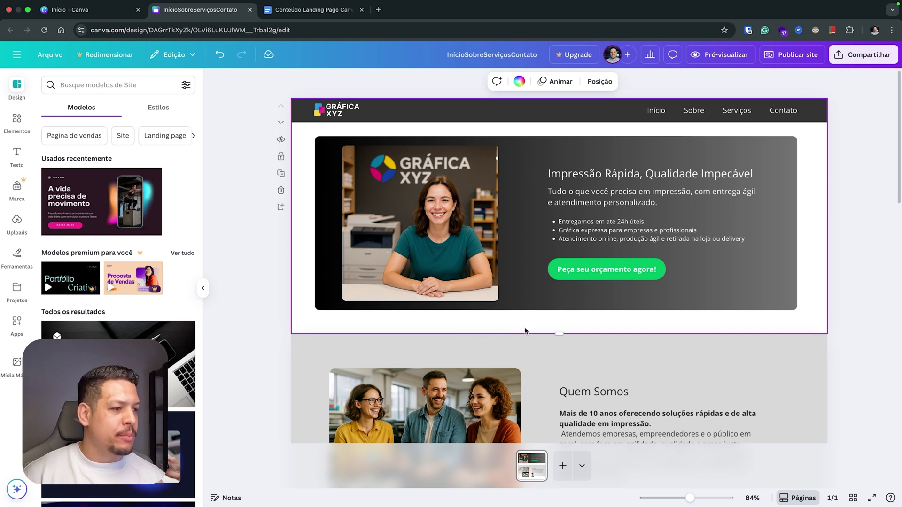
left_click(659, 111)
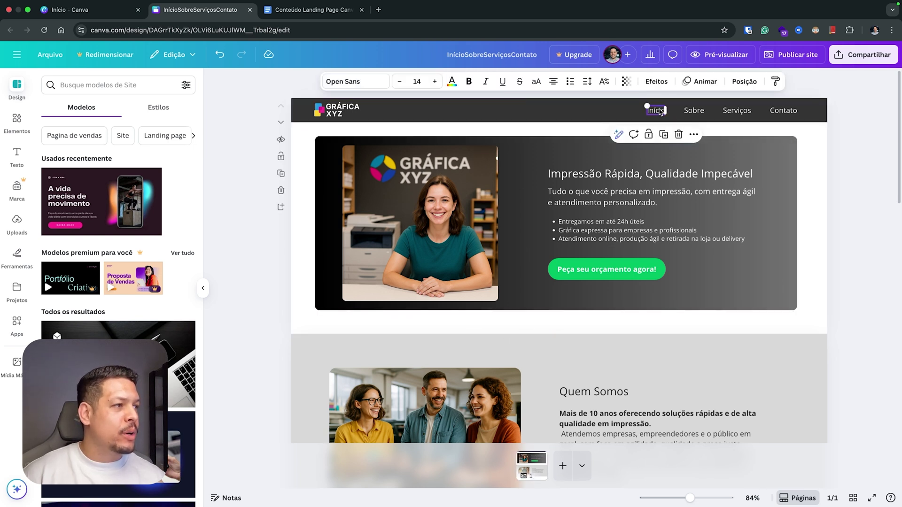
right_click(656, 113)
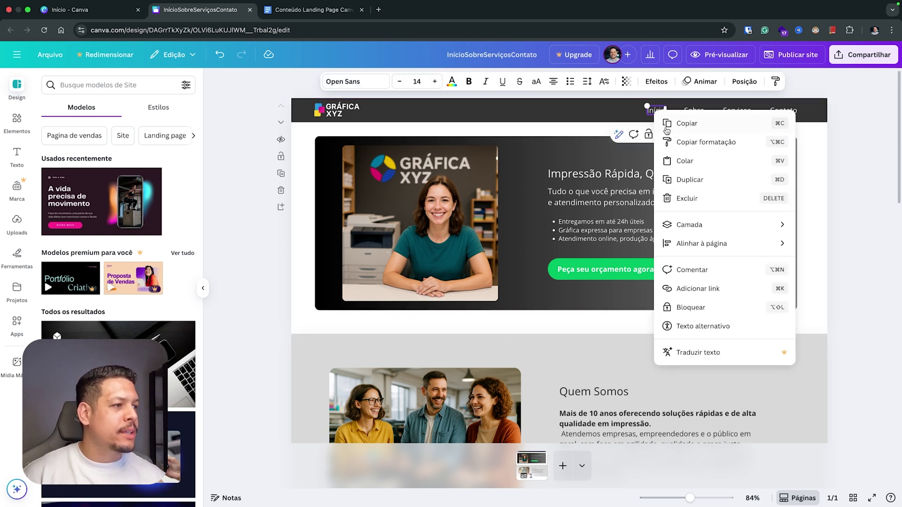
left_click(689, 291)
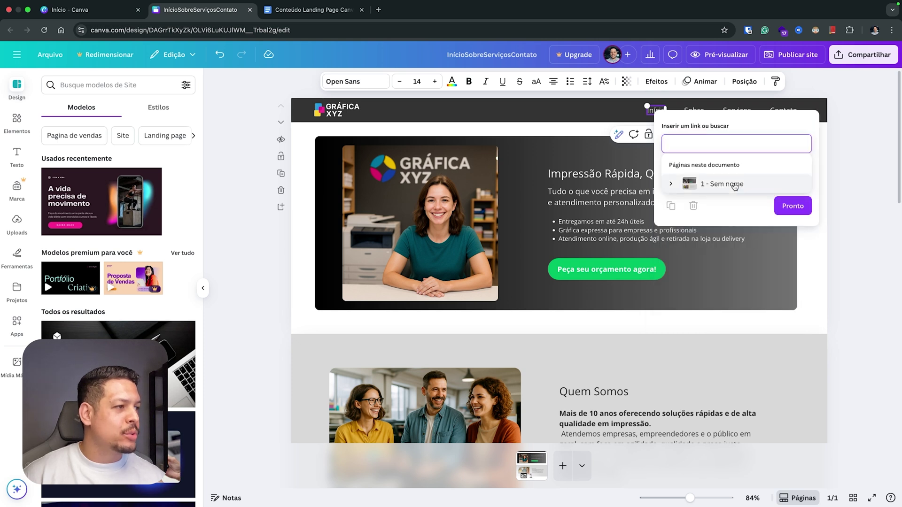
left_click(672, 186)
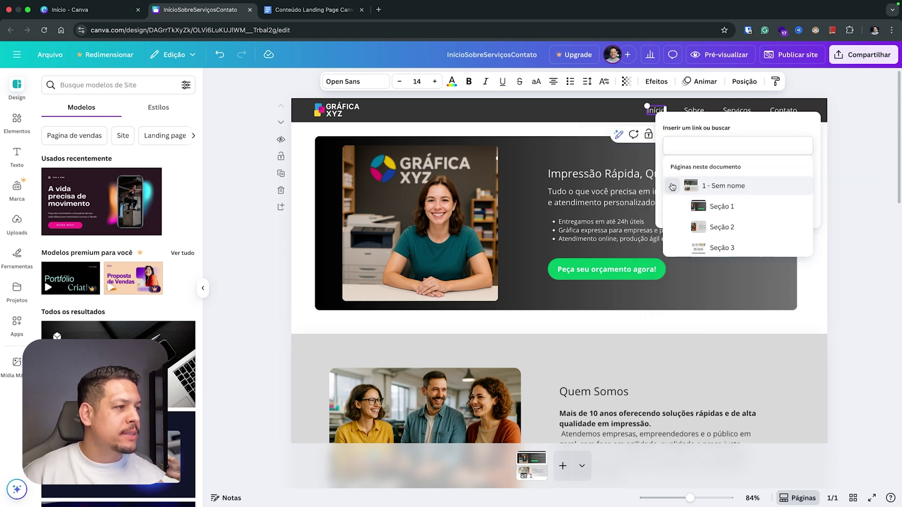
left_click(723, 208)
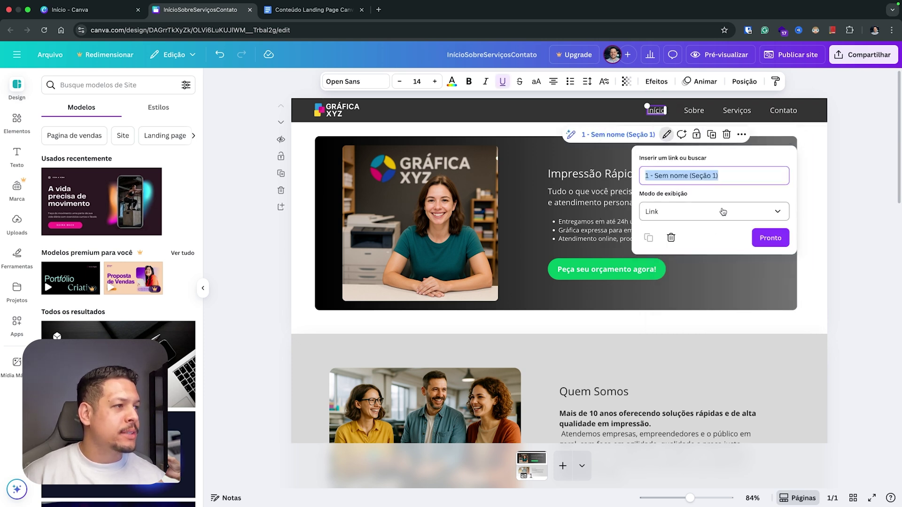
left_click(696, 111)
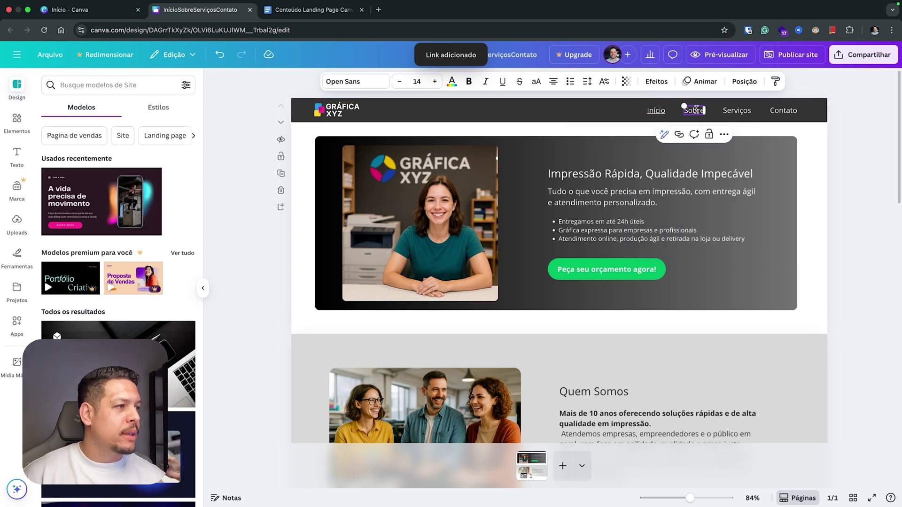
Link the "Sobre" item in the header navigation to Seção 2 of page "1 - Sem nome".
right_click(695, 111)
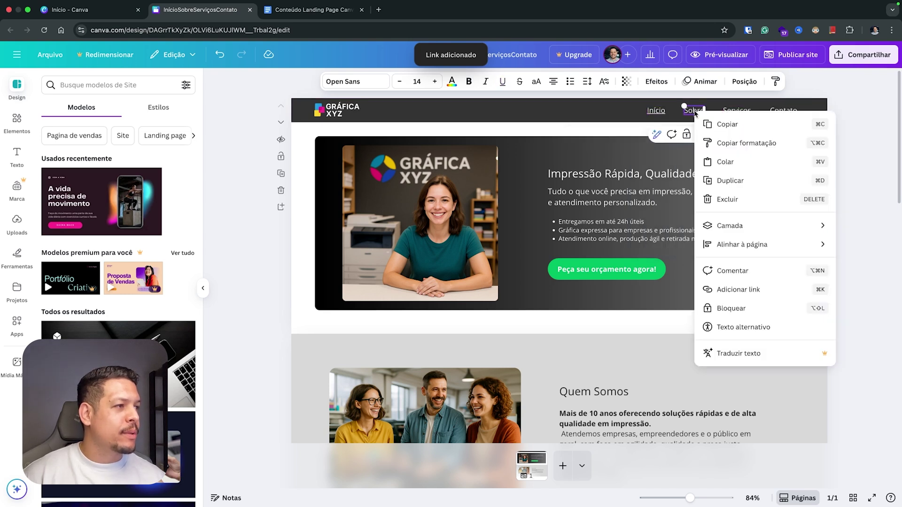
left_click(736, 289)
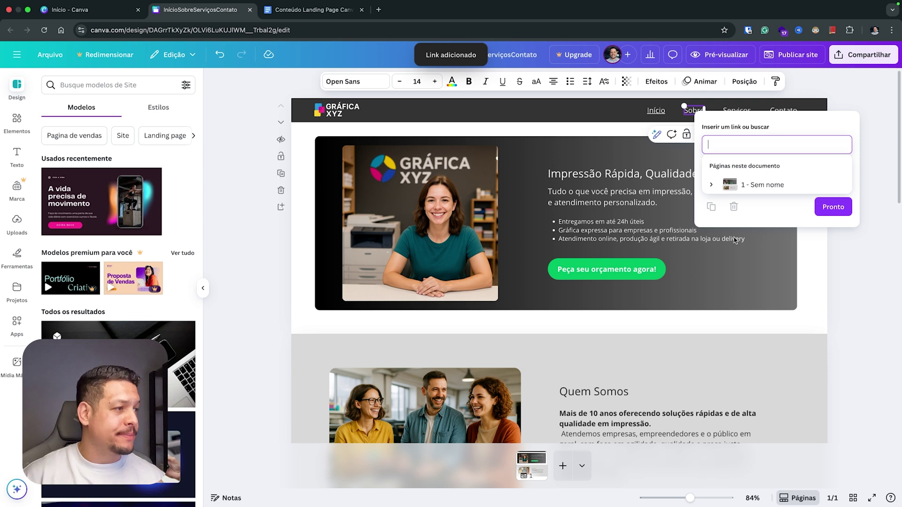
left_click(713, 185)
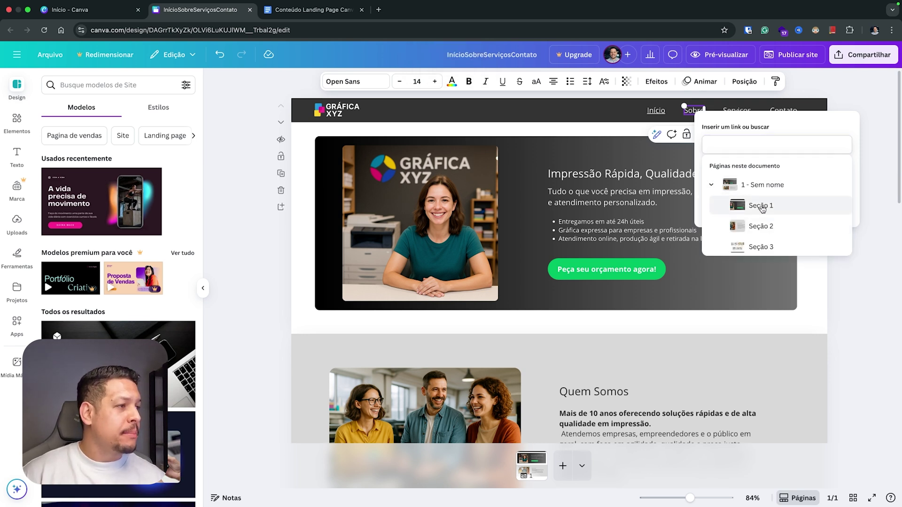
left_click(759, 229)
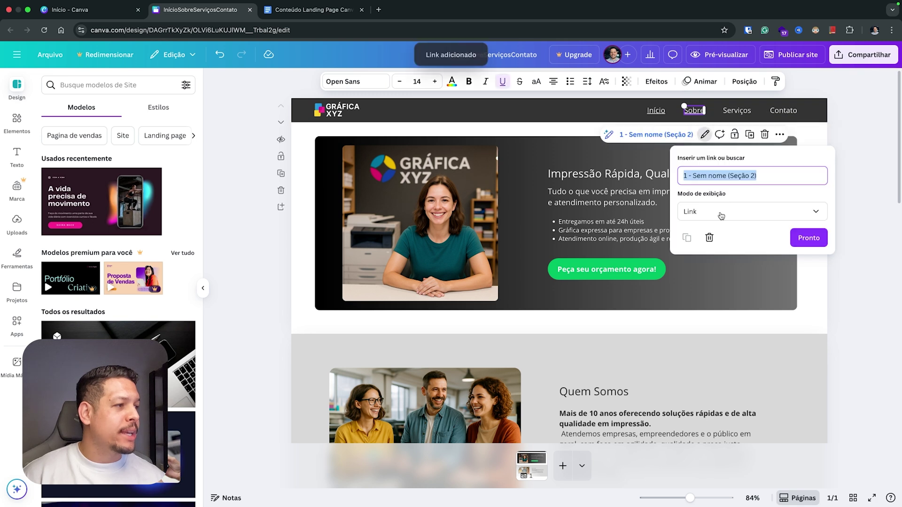
Link the "Serviços" item in the header navigation to Seção 3 of page "1 - Sem nome".
double_click(737, 111)
right_click(741, 114)
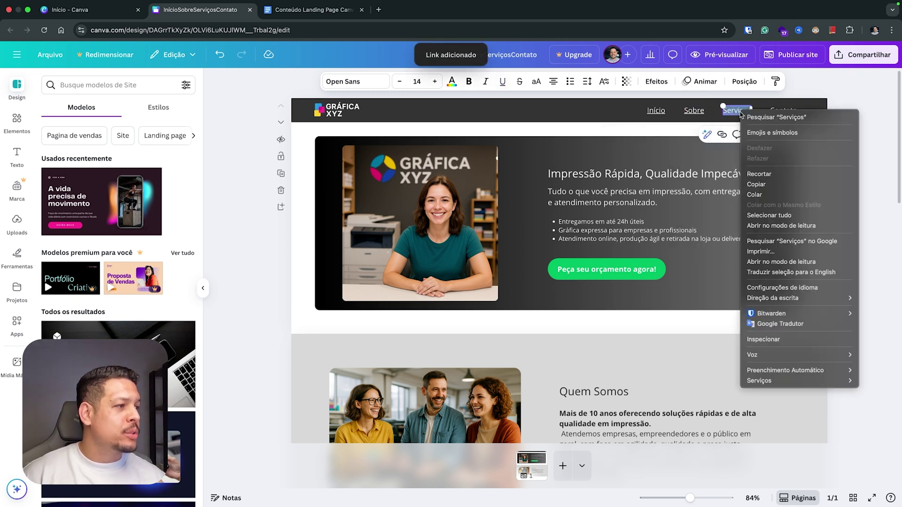
left_click(716, 198)
left_click(723, 135)
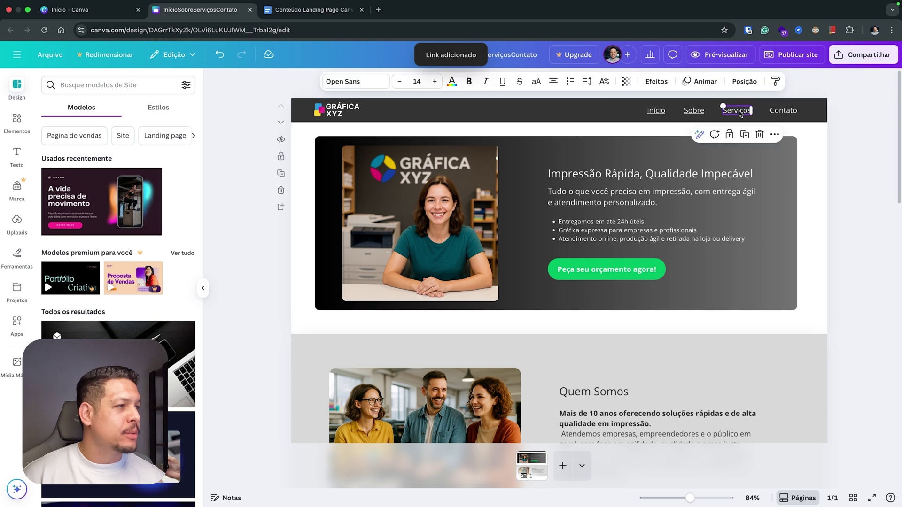
right_click(743, 115)
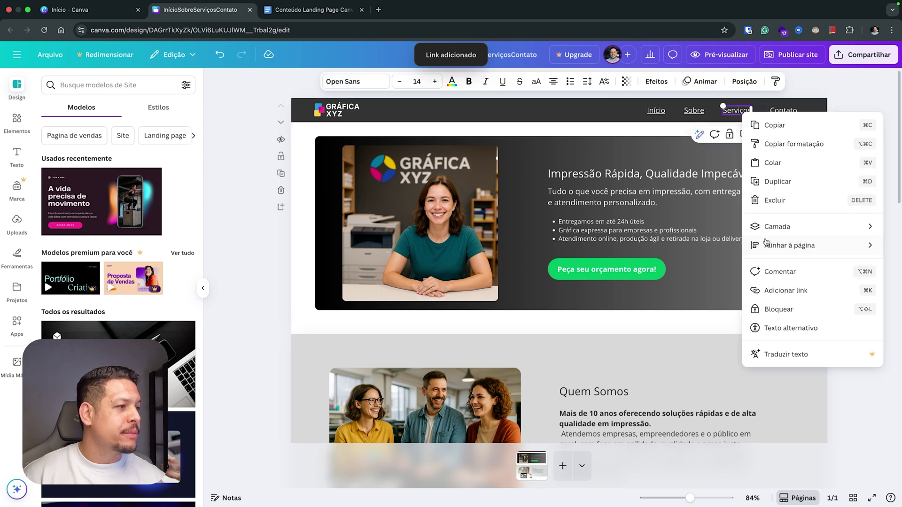
left_click(784, 290)
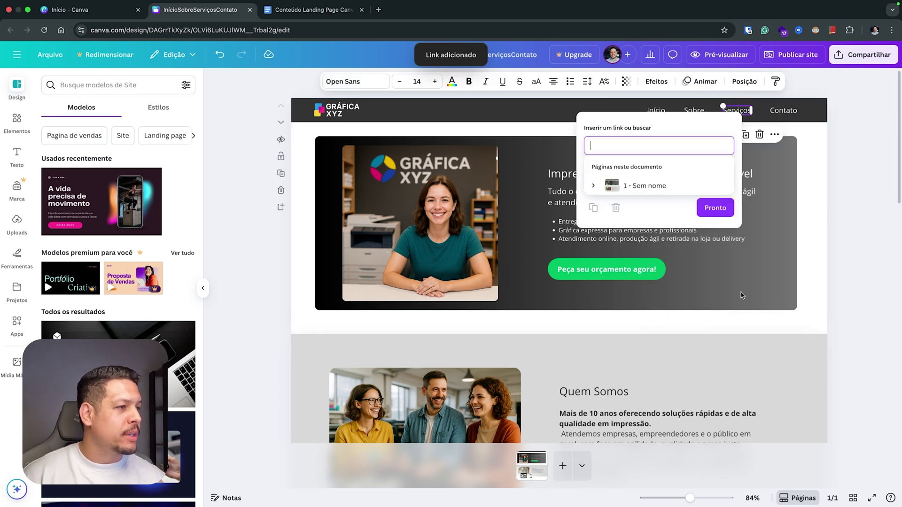
left_click(594, 185)
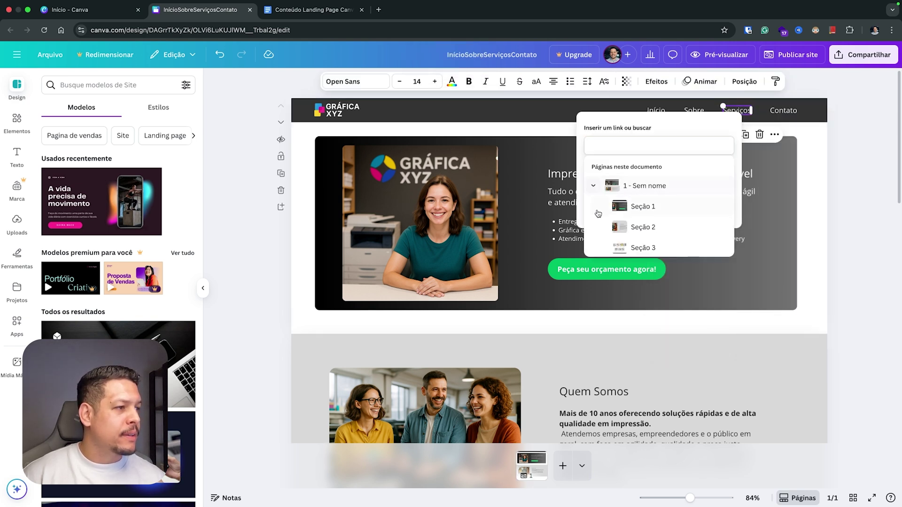
left_click(651, 249)
left_click(849, 236)
Link the "Contato" item in the header navigation to Seção 3 of page "1 - Sem nome".
left_click(778, 110)
right_click(778, 110)
left_click(721, 115)
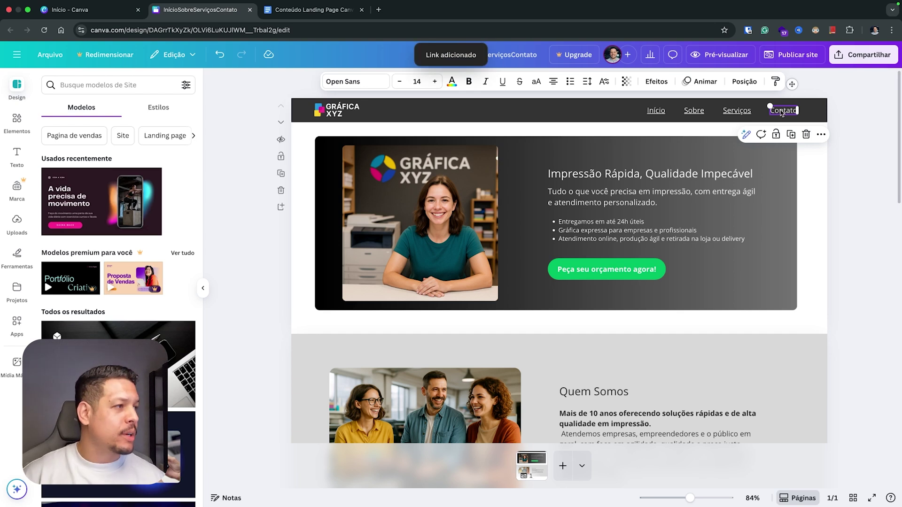
right_click(788, 121)
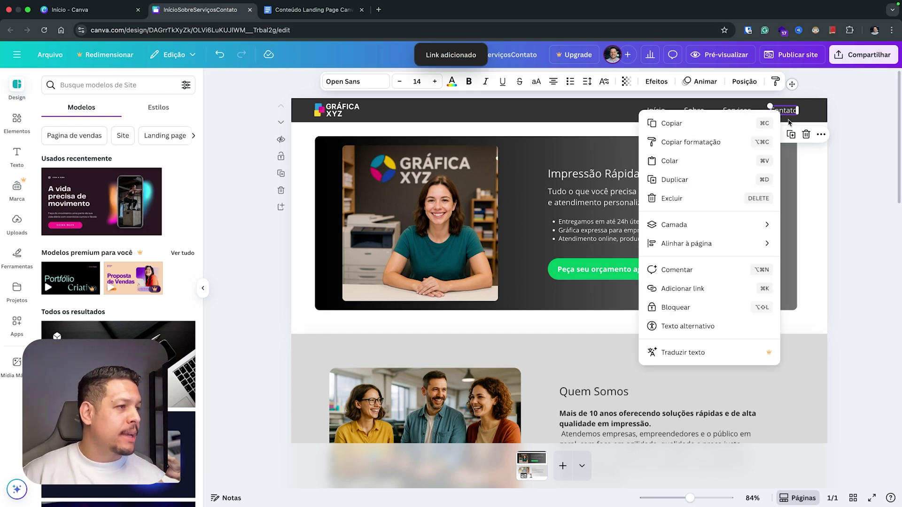
left_click(700, 290)
left_click(632, 184)
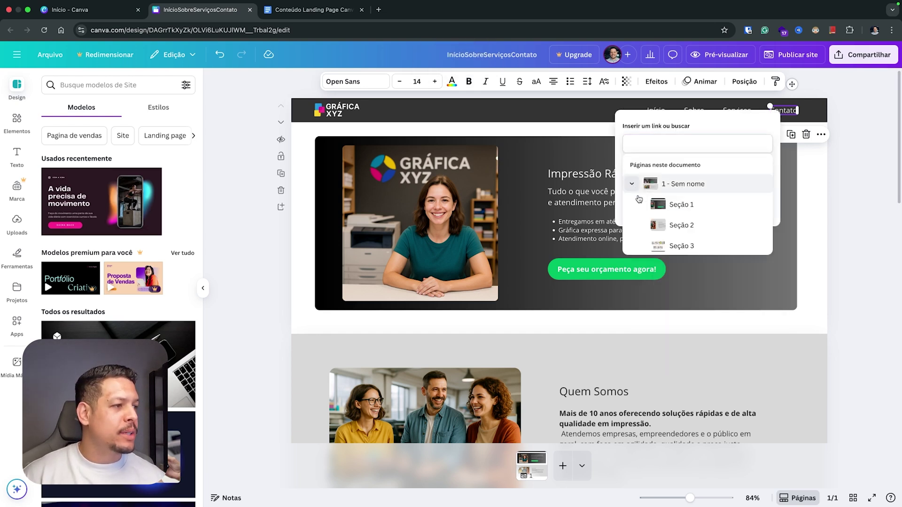
left_click(693, 251)
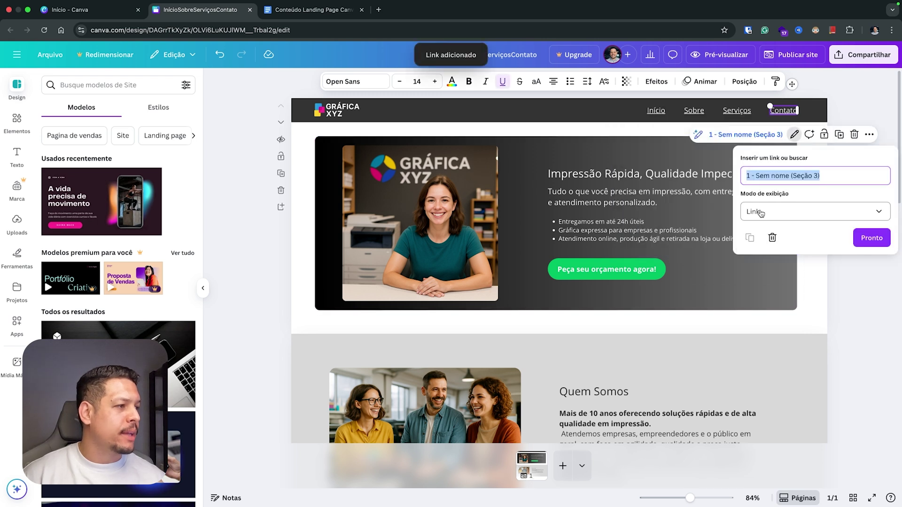
left_click(880, 242)
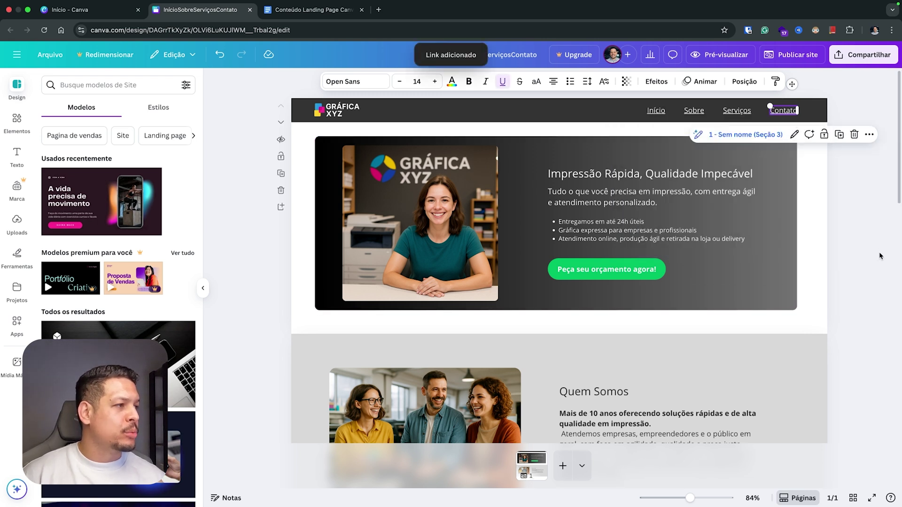
left_click(848, 190)
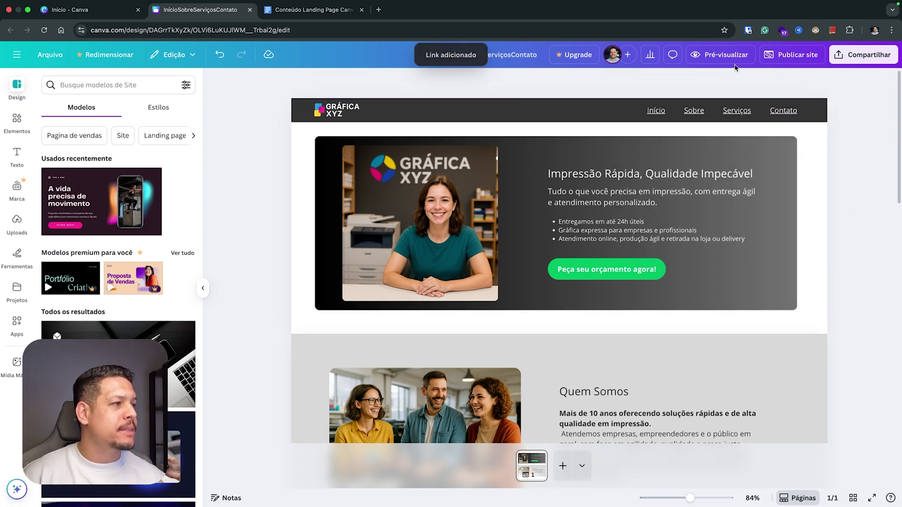
Test the Sobre, Serviços and Contato header links in the desktop preview of the site.
left_click(719, 54)
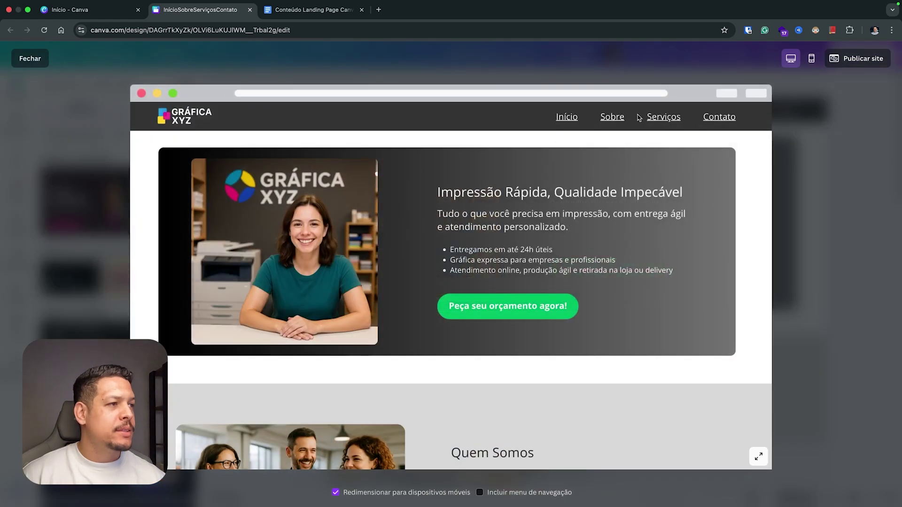
left_click(613, 117)
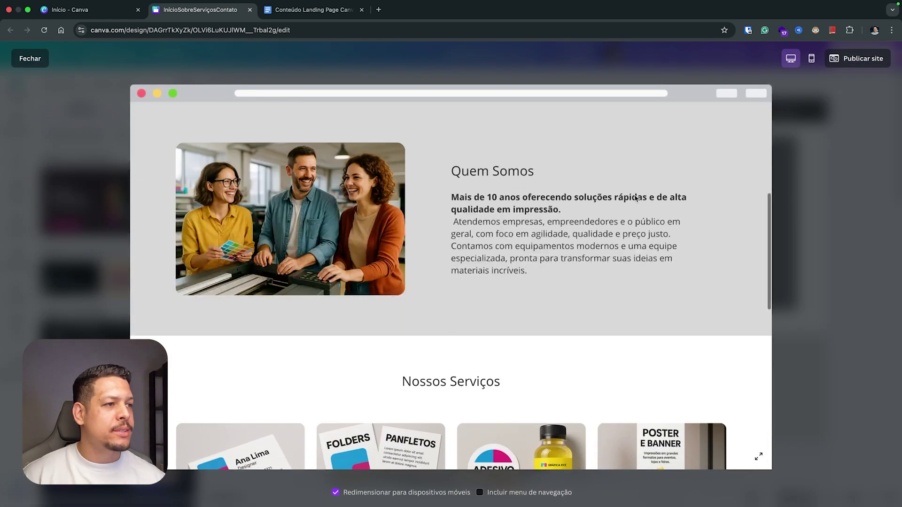
scroll(657, 177, "up", 5)
left_click(665, 120)
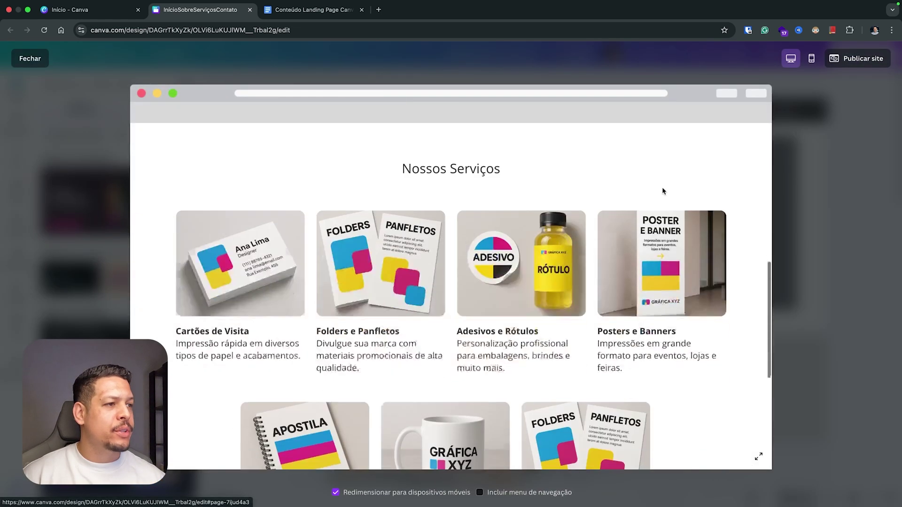
scroll(611, 192, "up", 10)
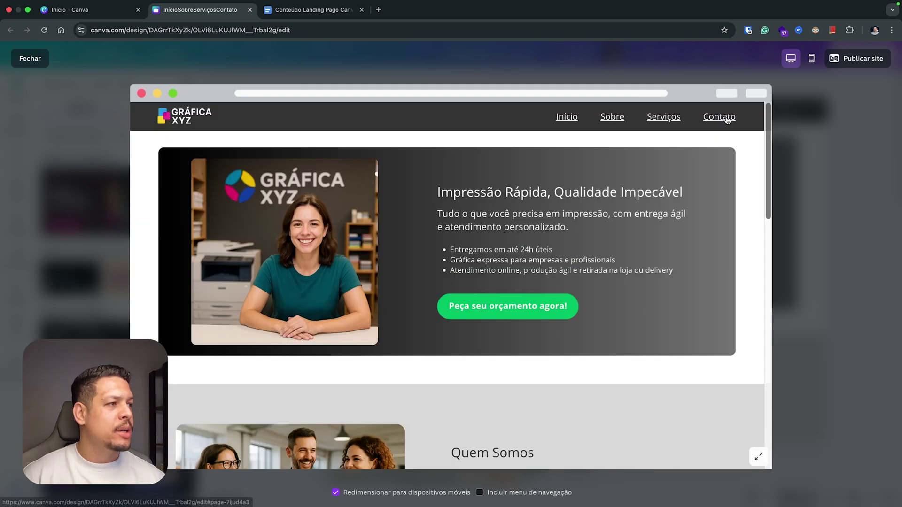
left_click(724, 119)
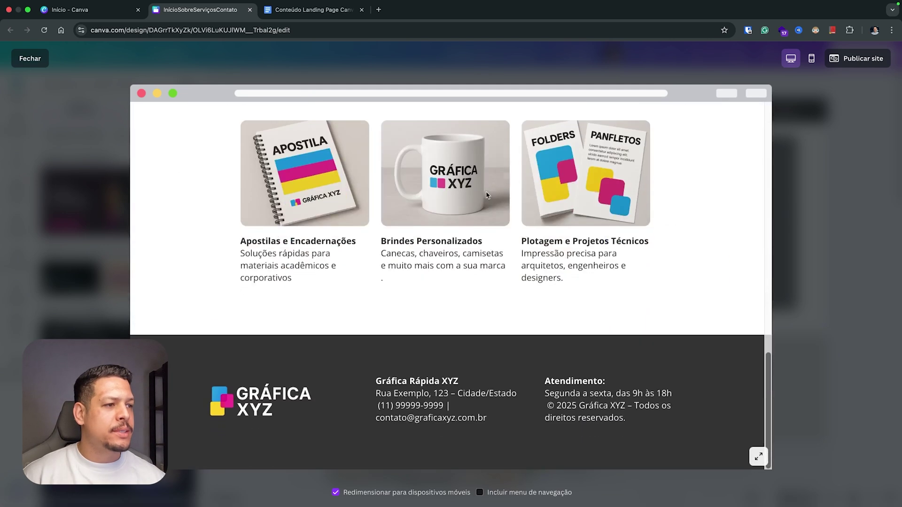
scroll(470, 294, "up", 5)
scroll(553, 287, "down", 5)
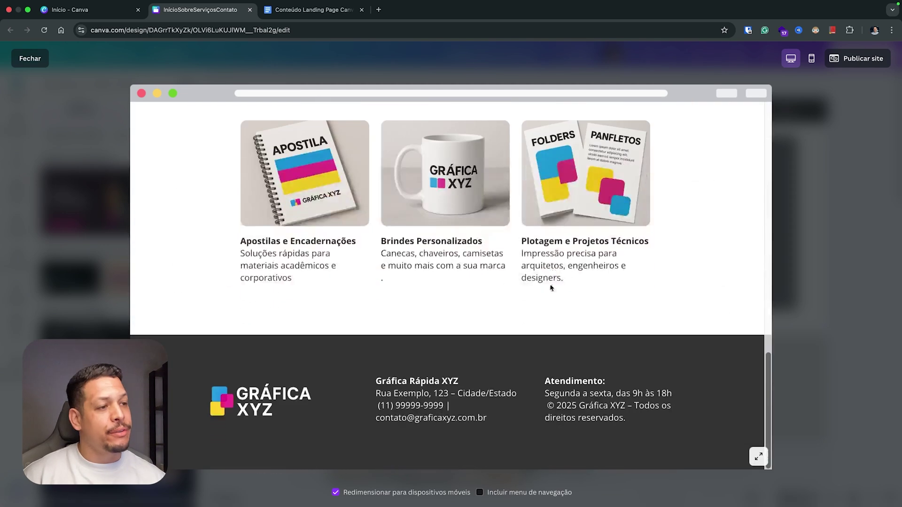
scroll(477, 353, "up", 15)
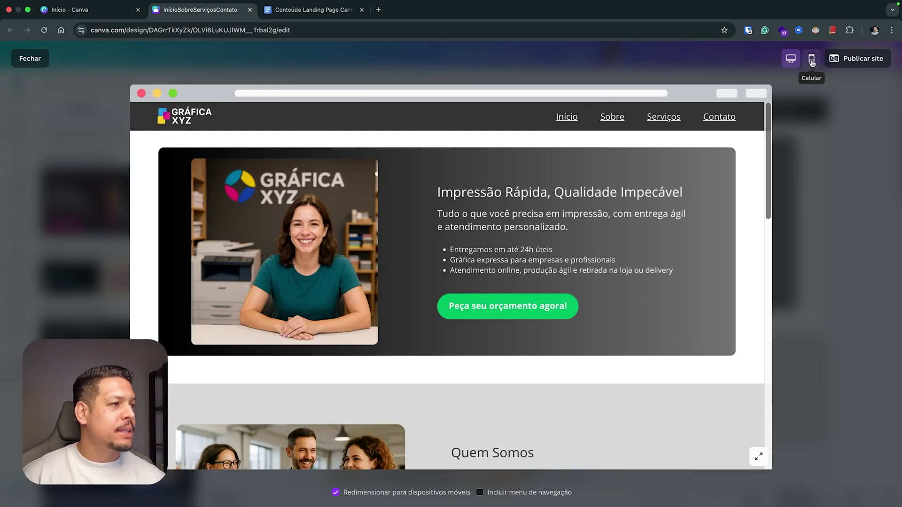
Test the Serviços header link in the mobile preview and return to the editor.
left_click(811, 59)
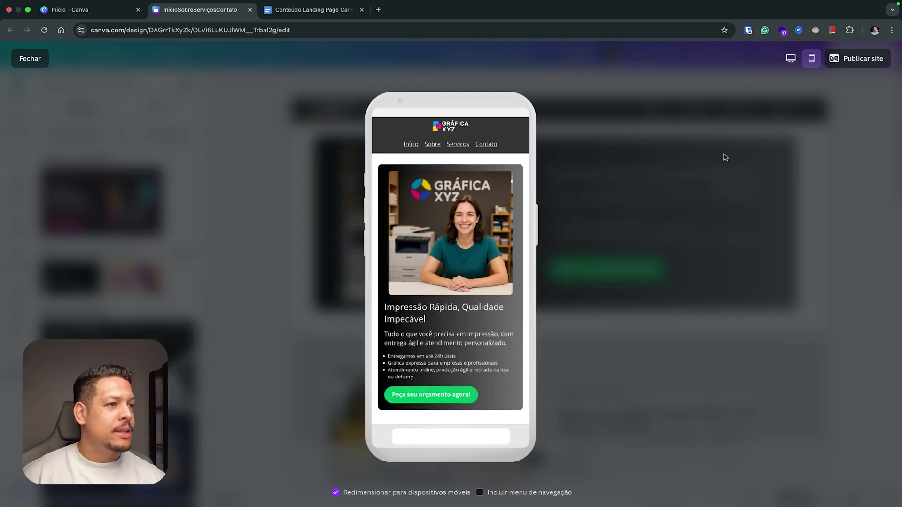
left_click(456, 145)
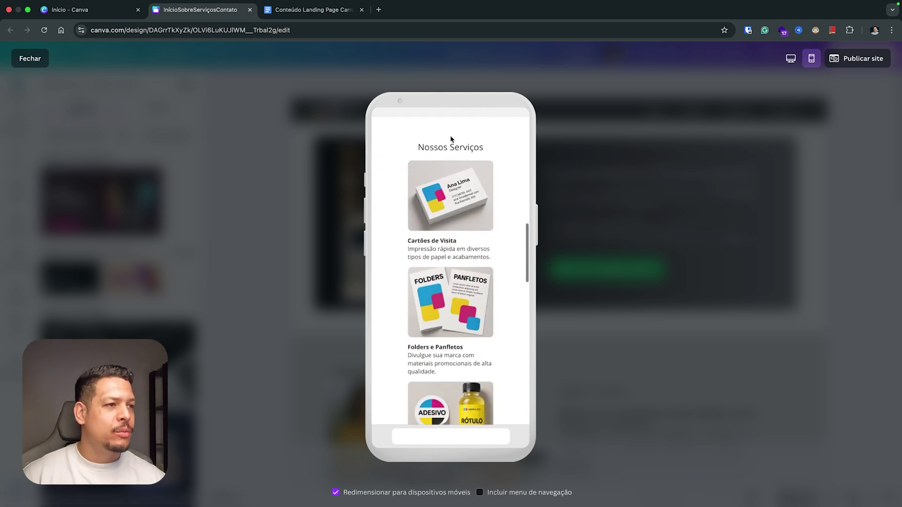
left_click(40, 59)
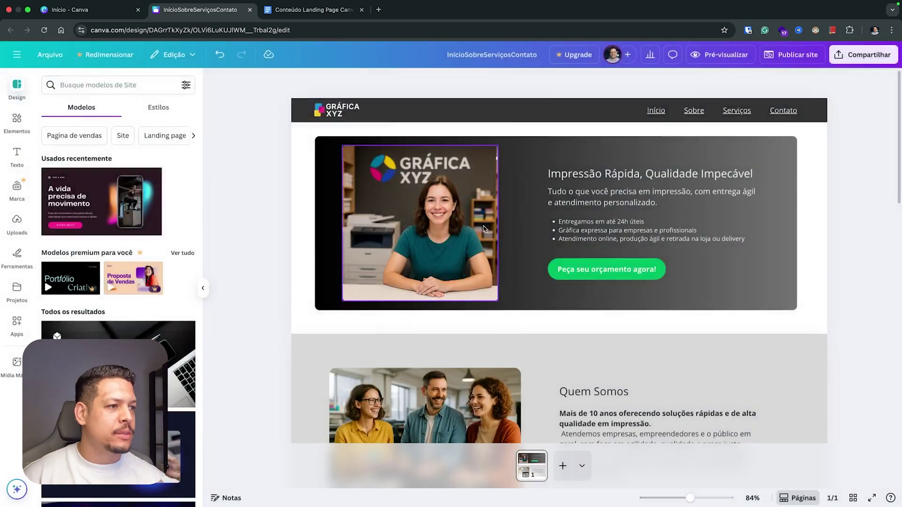
scroll(605, 231, "down", 15)
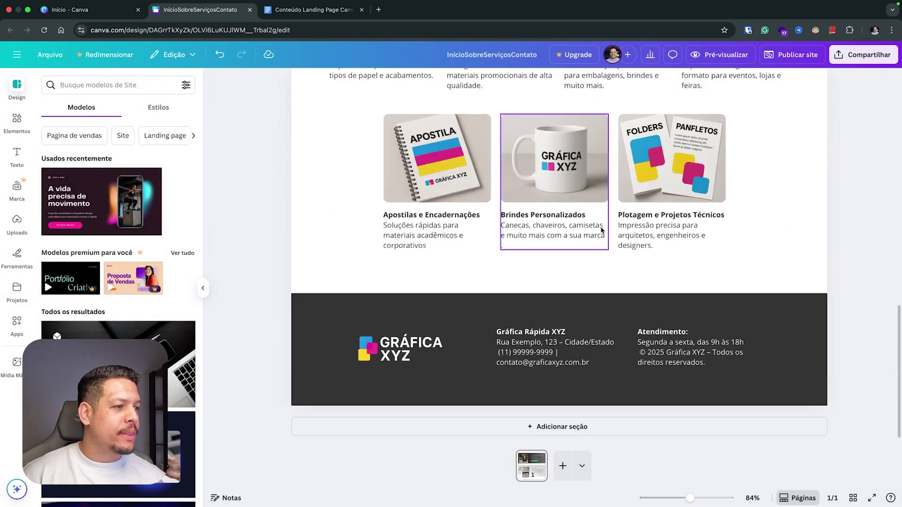
scroll(603, 237, "up", 10)
scroll(605, 242, "up", 5)
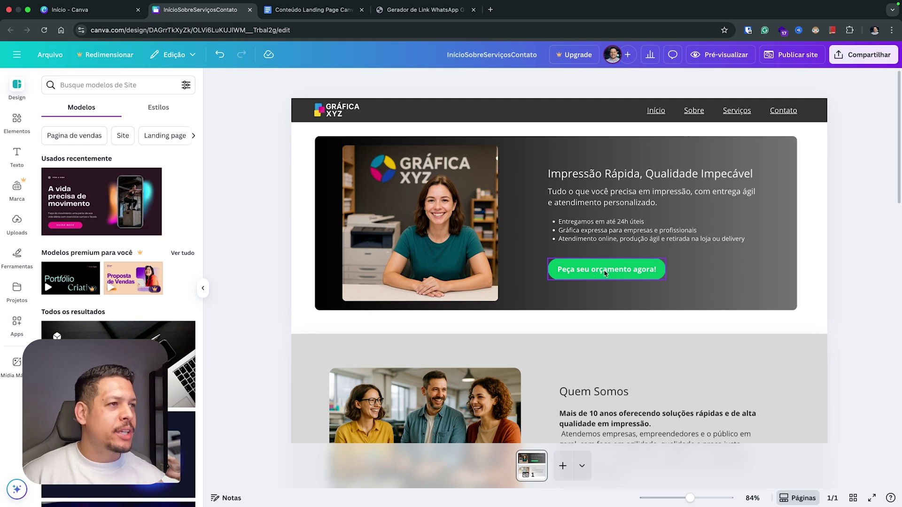
Switch to the Gerador de Link WhatsApp site and enter the business's phone number as the WhatsApp number.
left_click(414, 9)
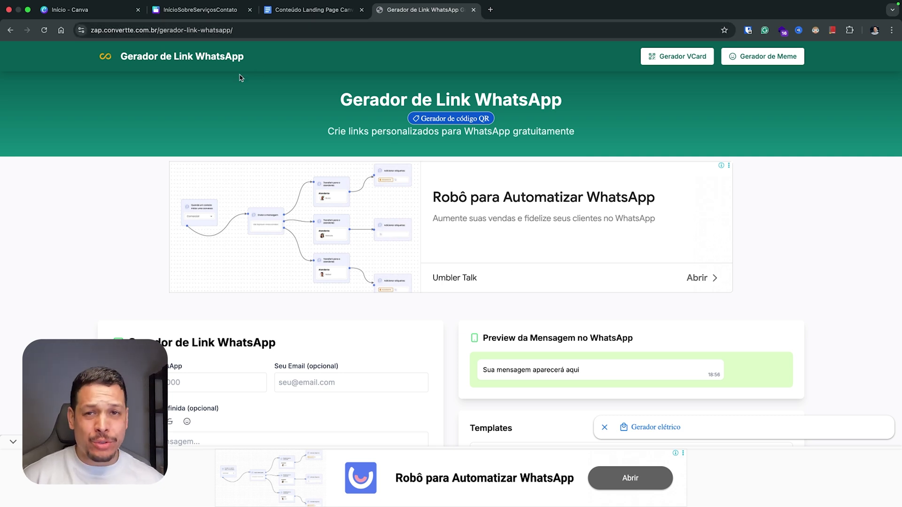
scroll(133, 197, "down", 4)
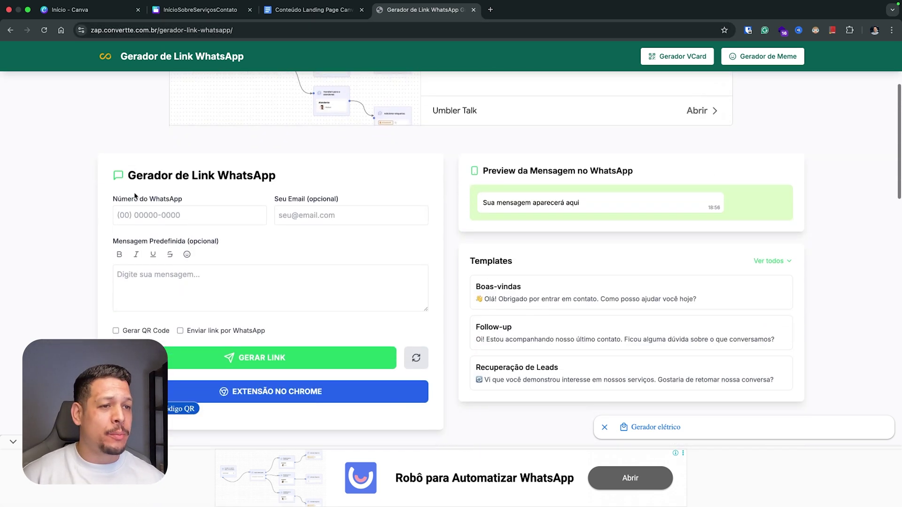
left_click(171, 216)
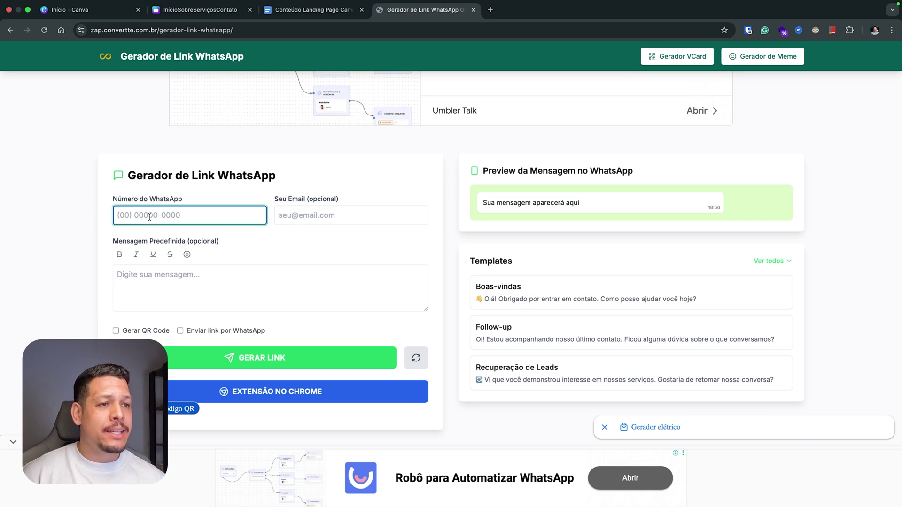
left_click(318, 215)
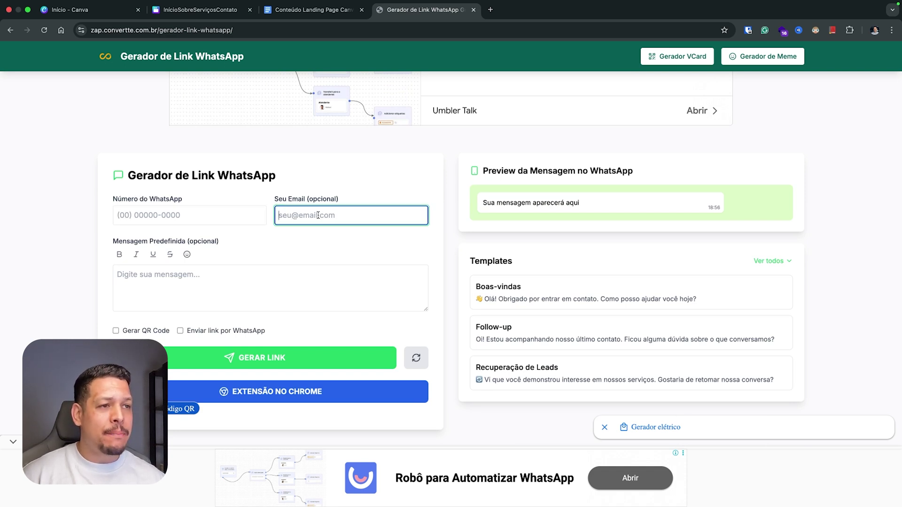
left_click(167, 281)
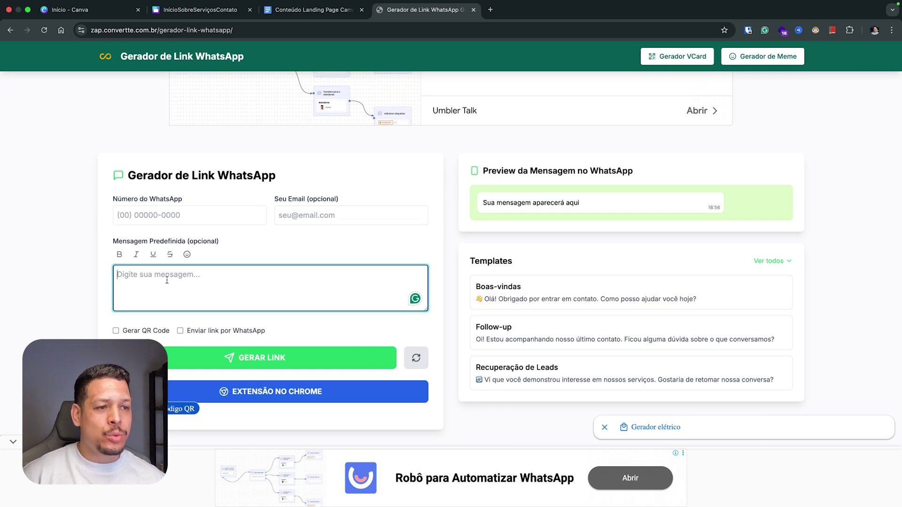
left_click(278, 360)
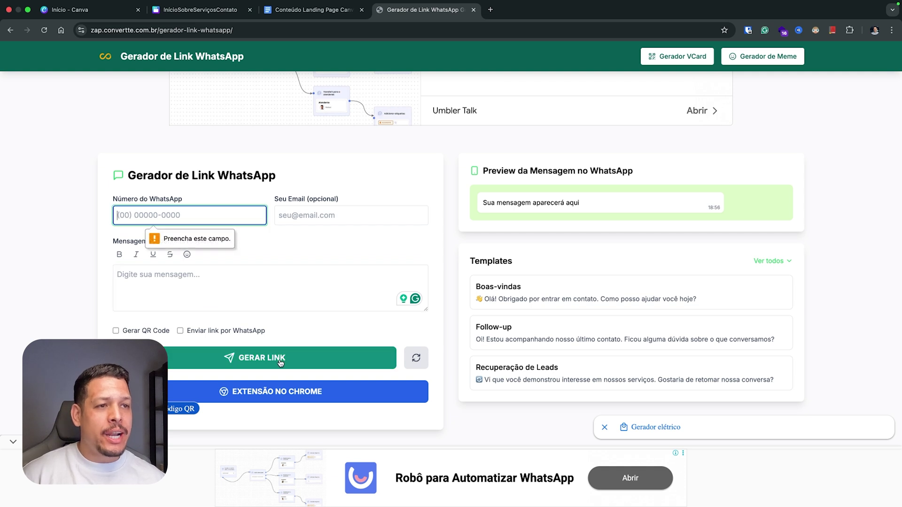
type("11111-1111")
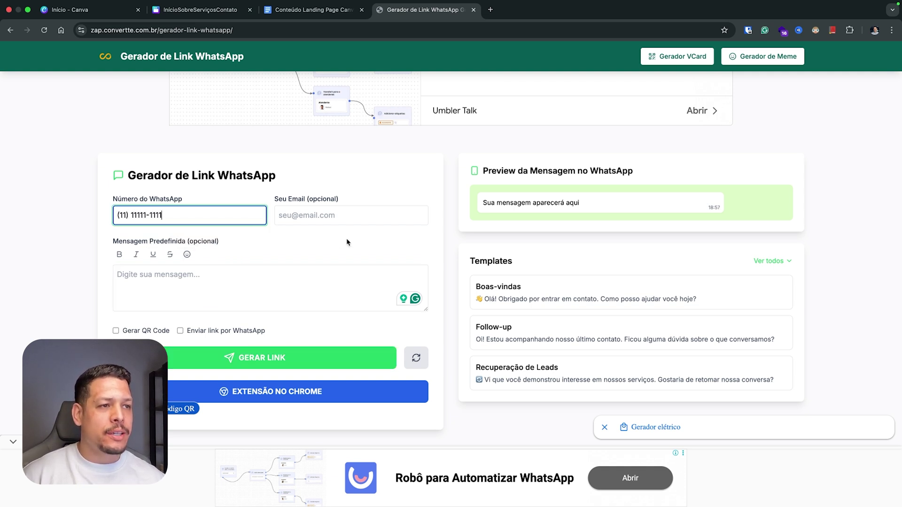
Generate and copy a WhatsApp link with the predefined message "Você está entrando em contato com gráfica XYZ. Solicite um orçamento!".
left_click(193, 289)
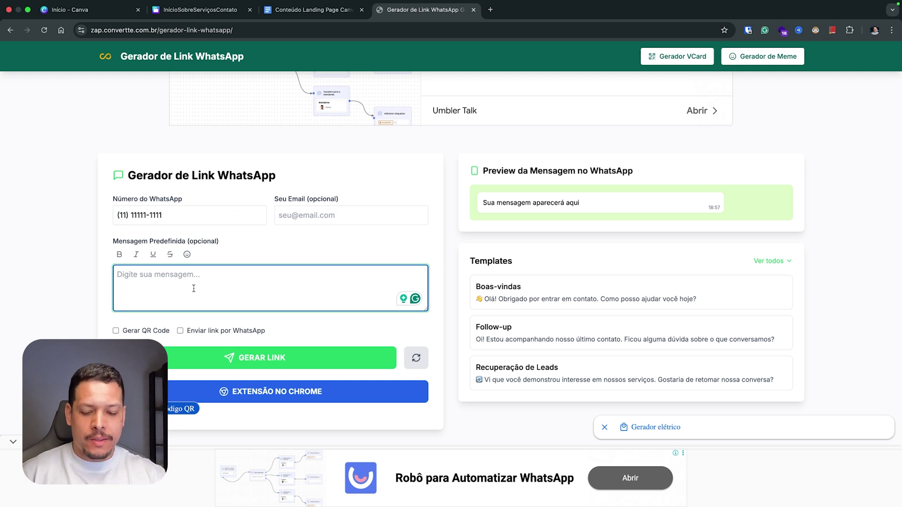
type("Você e")
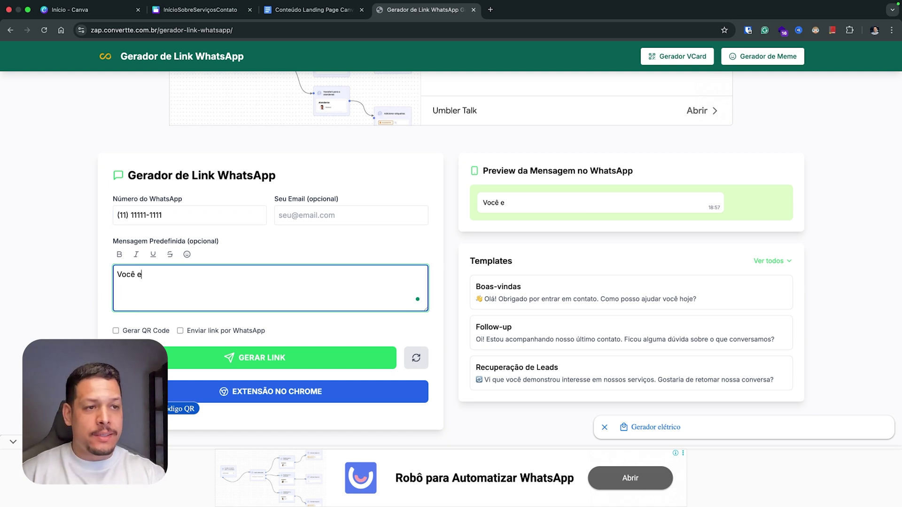
type("stá entrando em contato com gr")
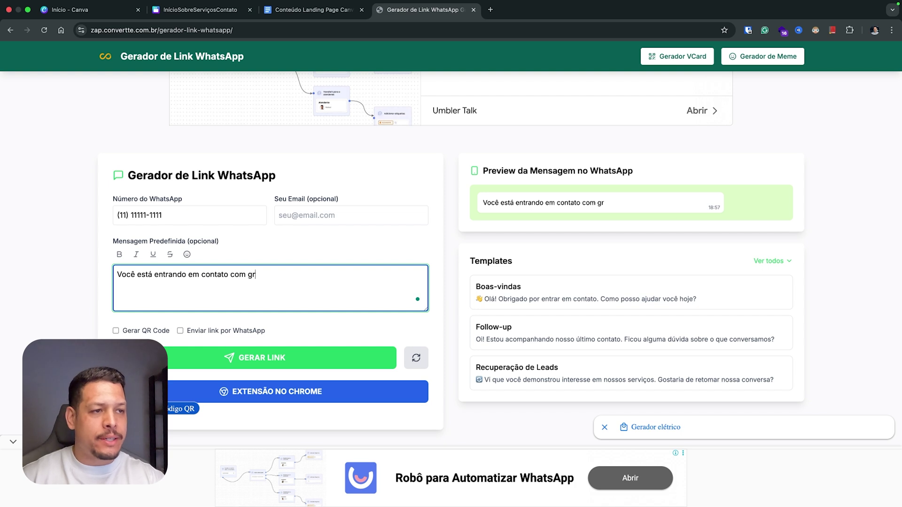
type("áfica ")
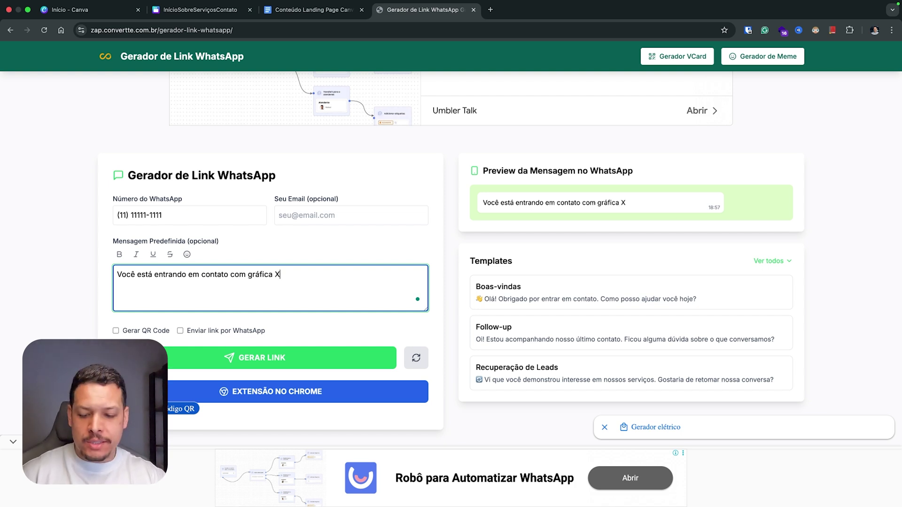
type("XYZ. So")
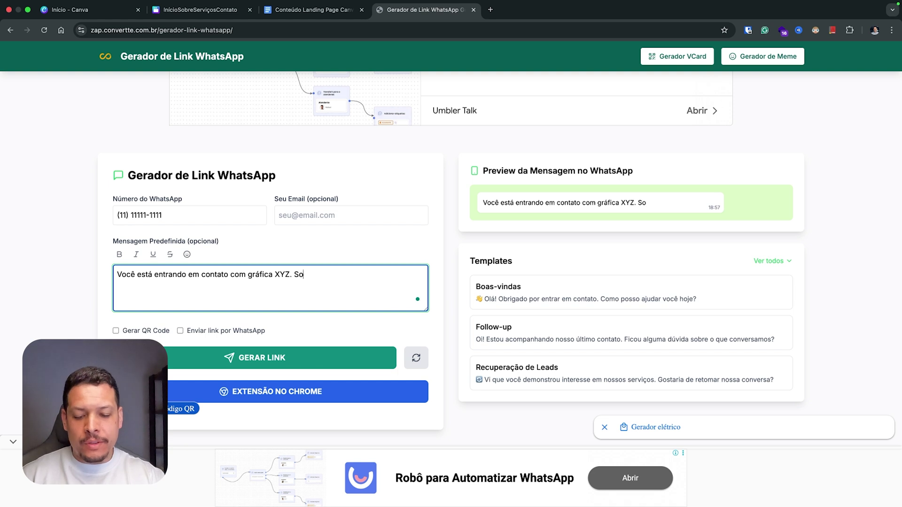
type("licite um orçamento!")
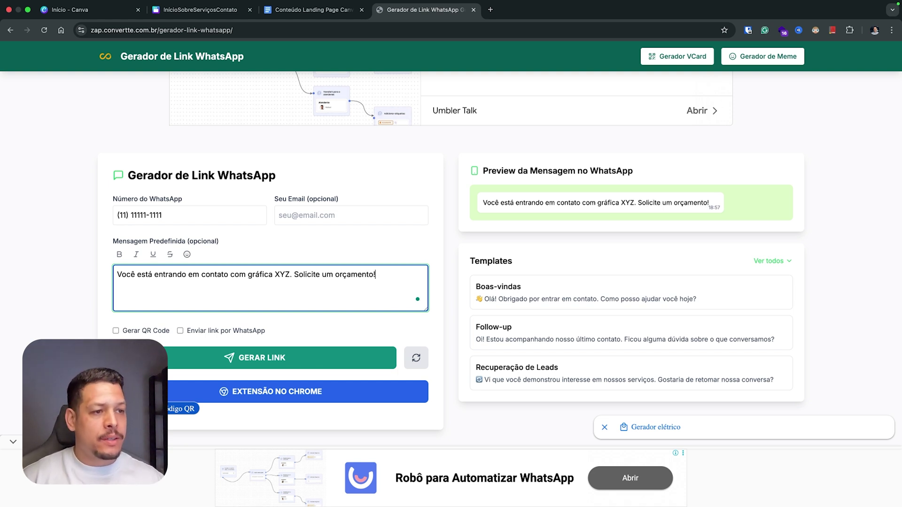
left_click(323, 360)
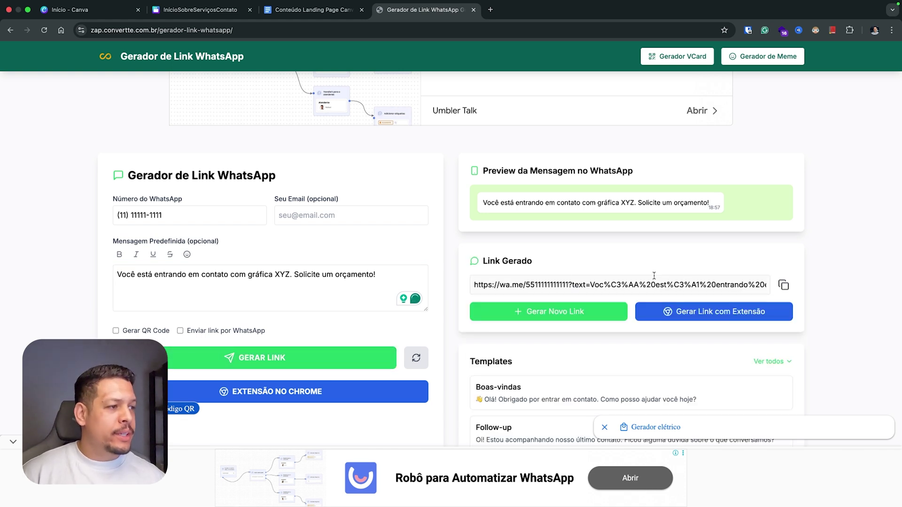
left_click(784, 286)
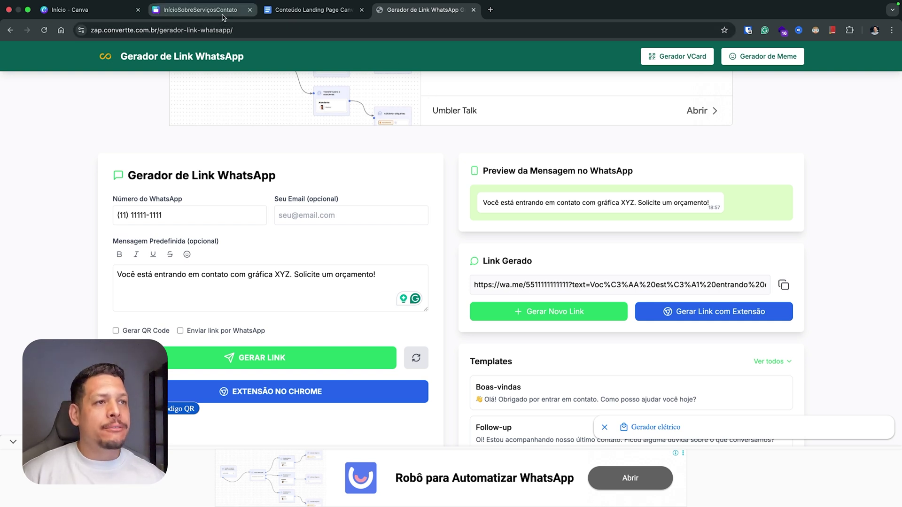
Switch back to the Canva design and link the "Peça seu orçamento agora!" button to the copied WhatsApp link.
left_click(200, 9)
right_click(596, 268)
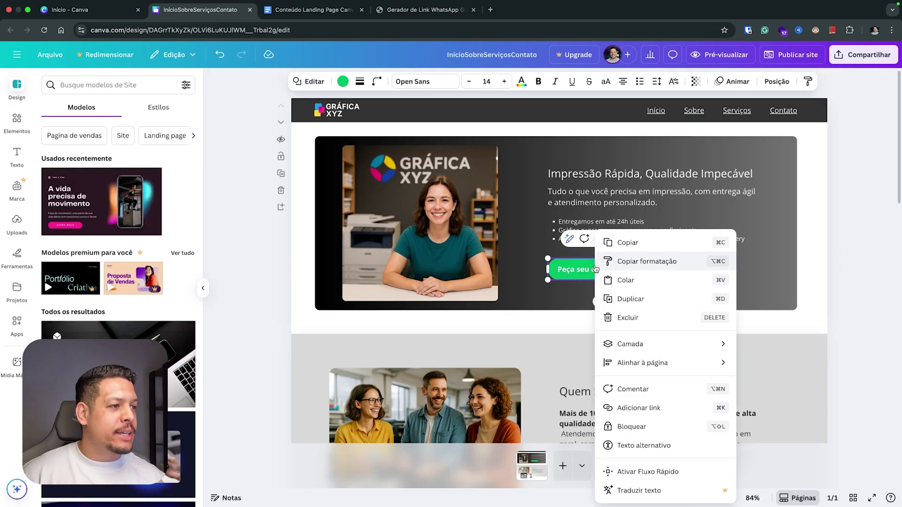
left_click(652, 408)
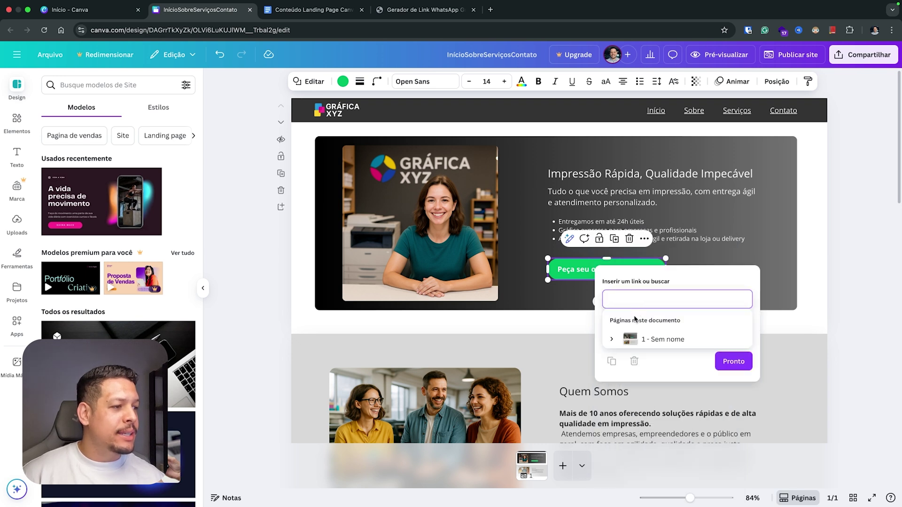
key("super+v")
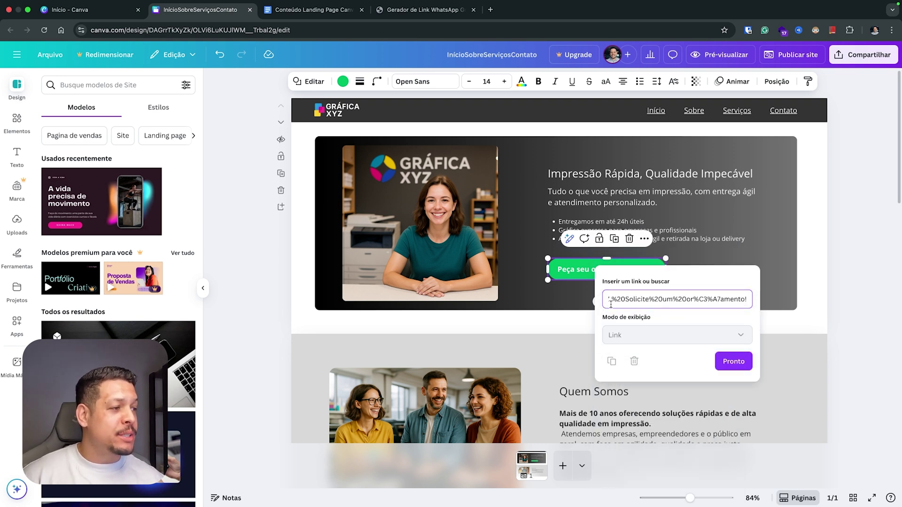
left_click(737, 363)
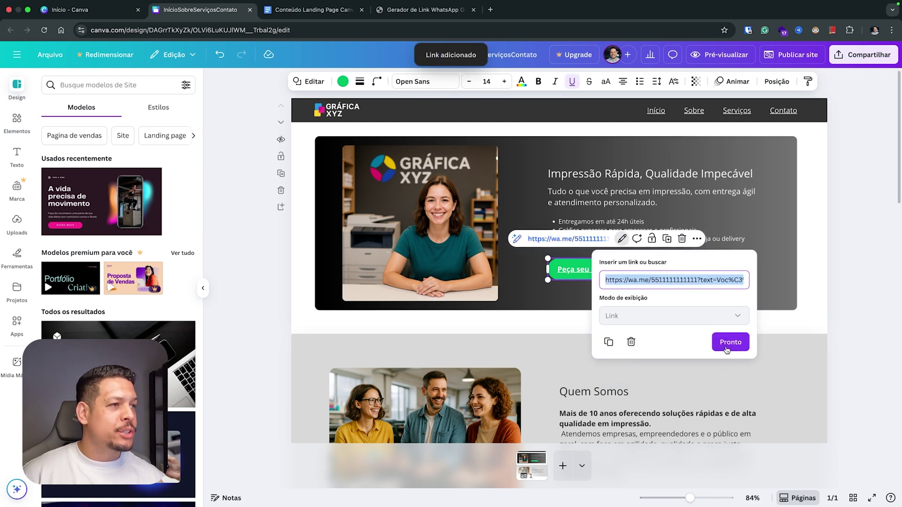
left_click(720, 350)
left_click(834, 258)
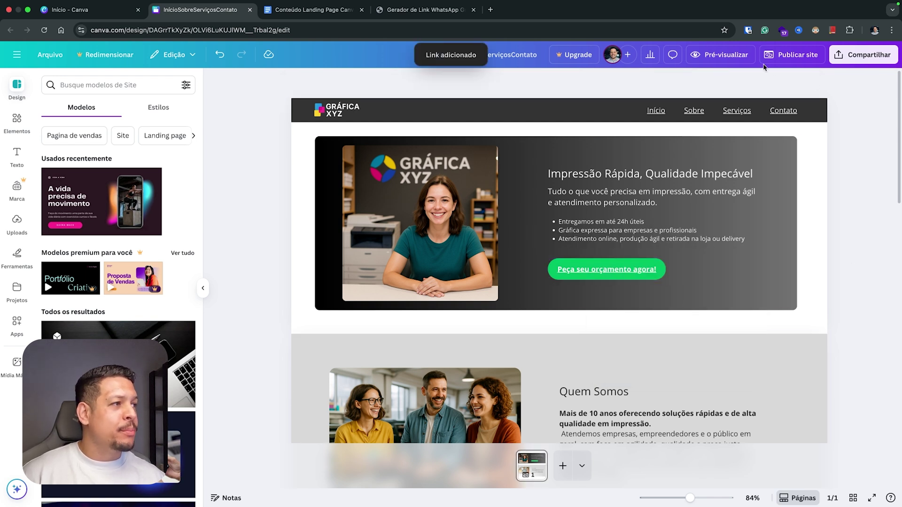
Test the "Peça seu orçamento agora!" button in the desktop preview and close the WhatsApp page it opens.
left_click(724, 58)
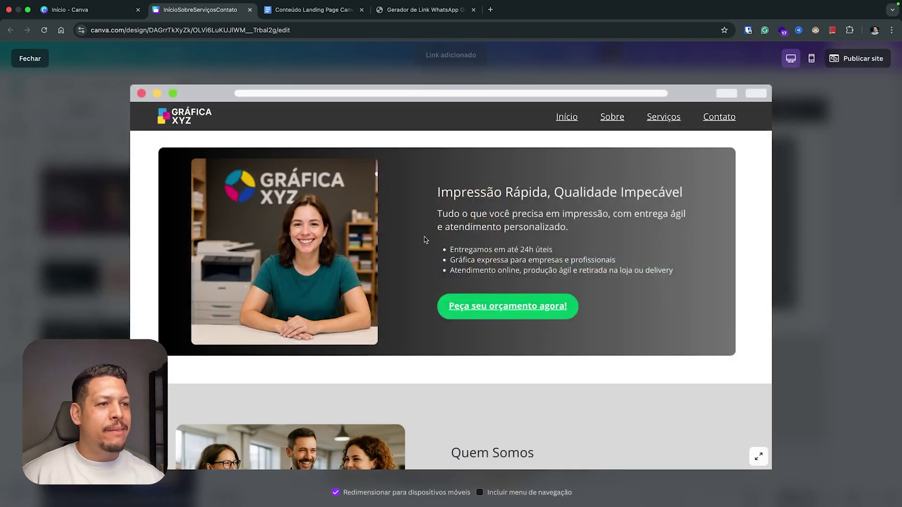
left_click(504, 310)
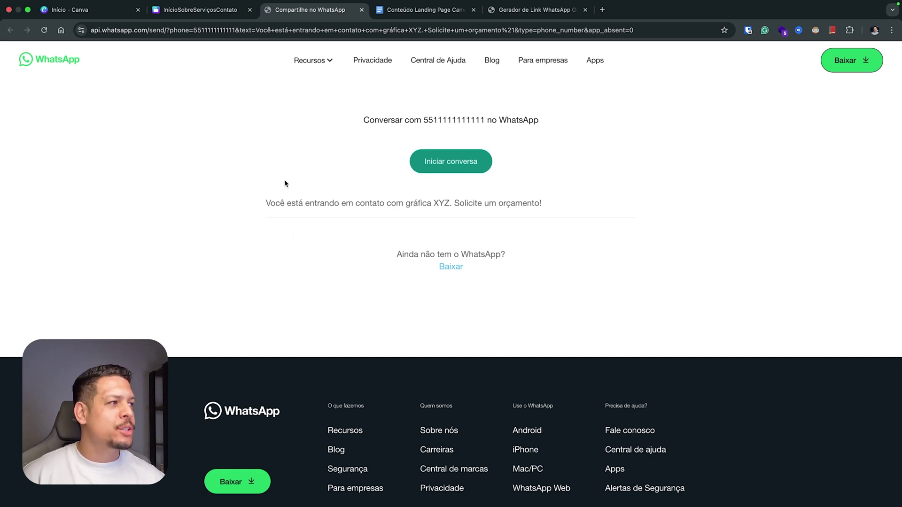
left_click(361, 10)
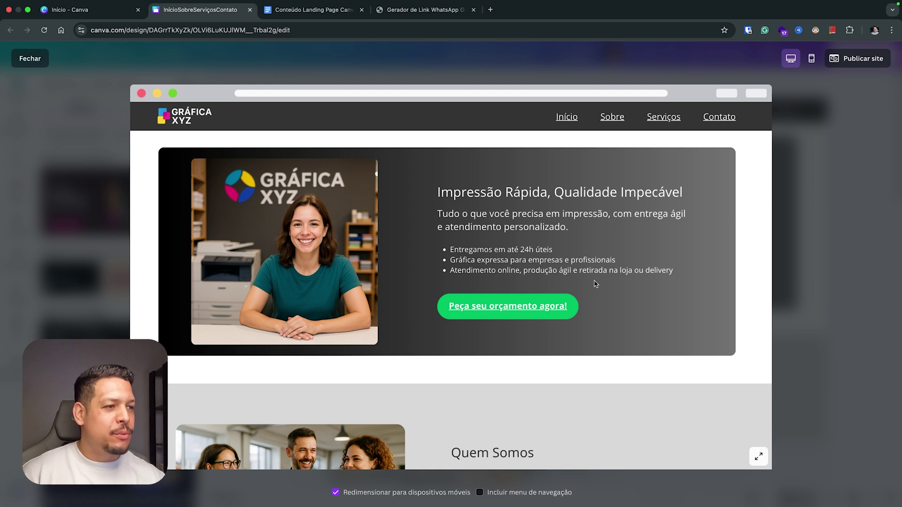
Review the whole page in the desktop preview, check the mobile preview, and return to the editor with the design panel collapsed.
scroll(568, 306, "down", 15)
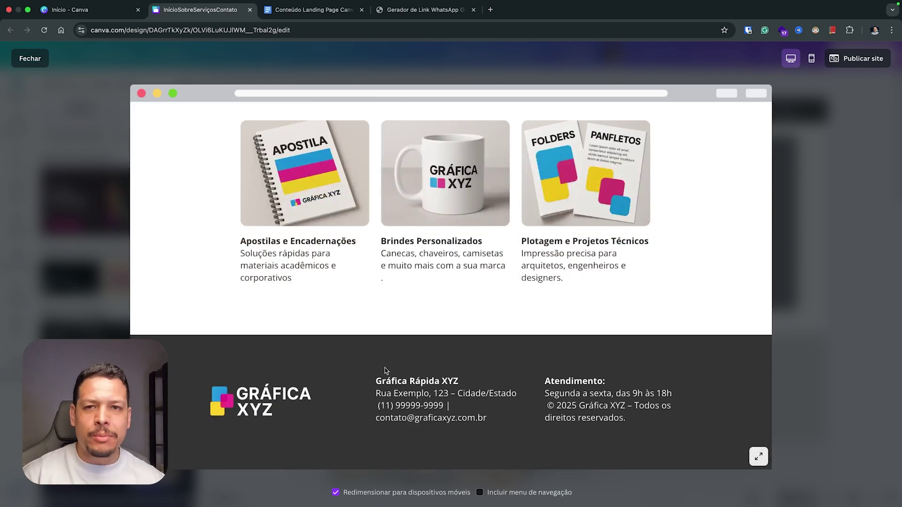
scroll(387, 371, "up", 15)
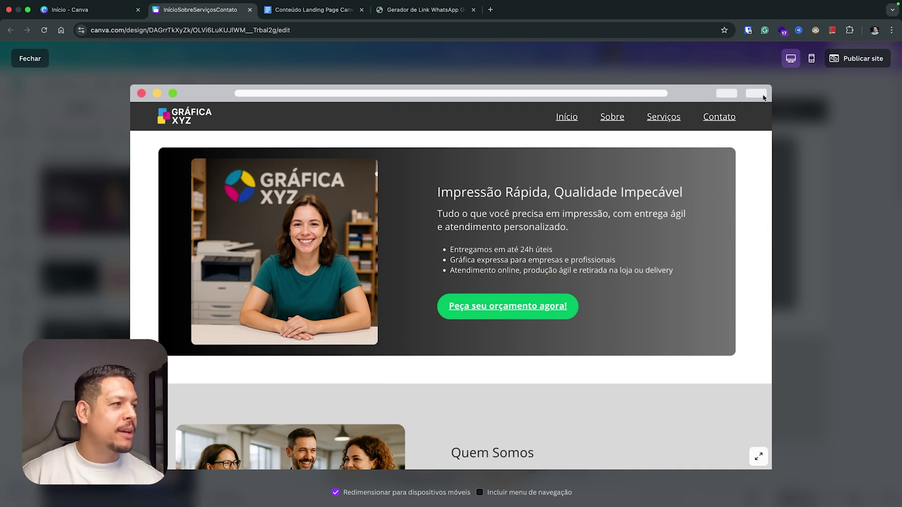
left_click(811, 59)
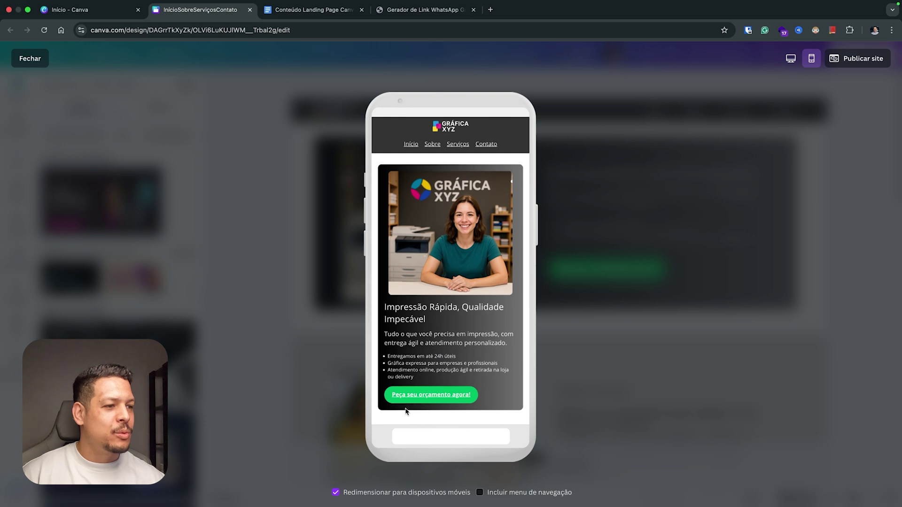
left_click(30, 59)
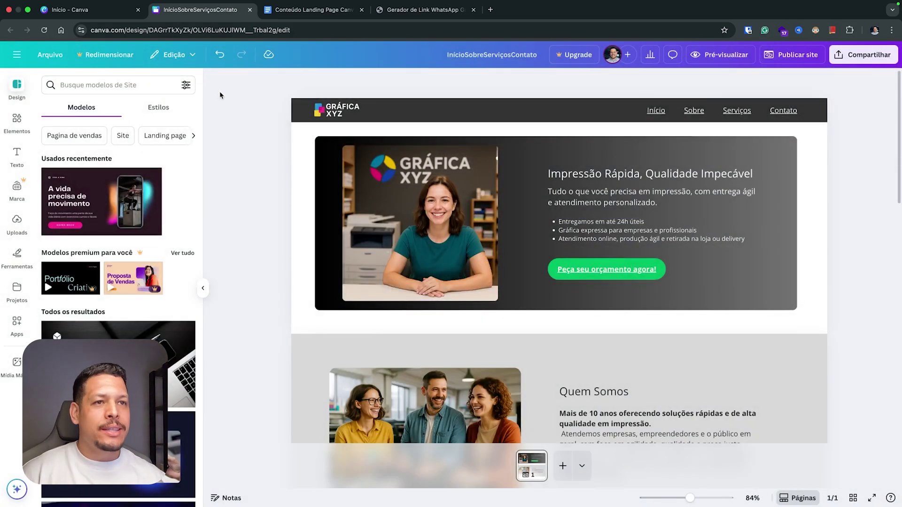
left_click(16, 92)
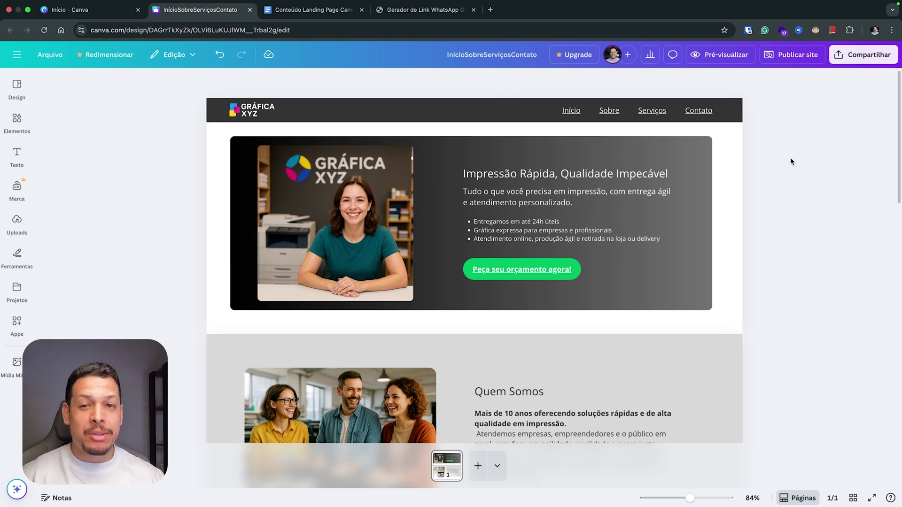
Open the site publishing options and try to set the site's URL path to "grafica-xyz".
left_click(794, 59)
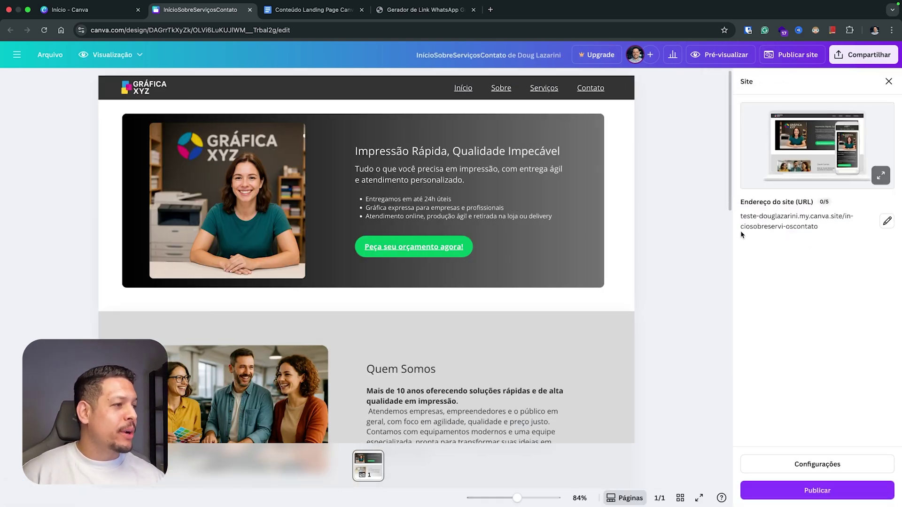
left_click(886, 221)
left_click(857, 239)
key("super+a")
type("gr")
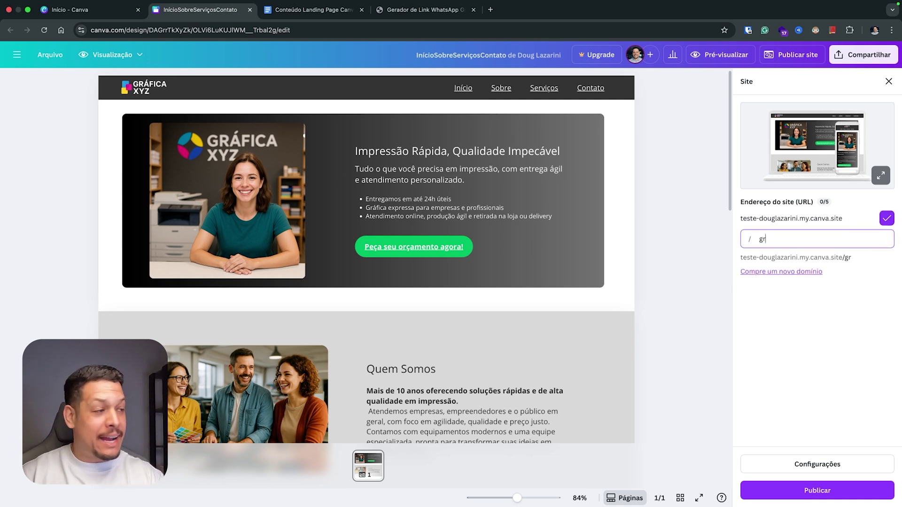
type("afoca")
key("BackSpace")
key("BackSpace")
type("ica-xyz")
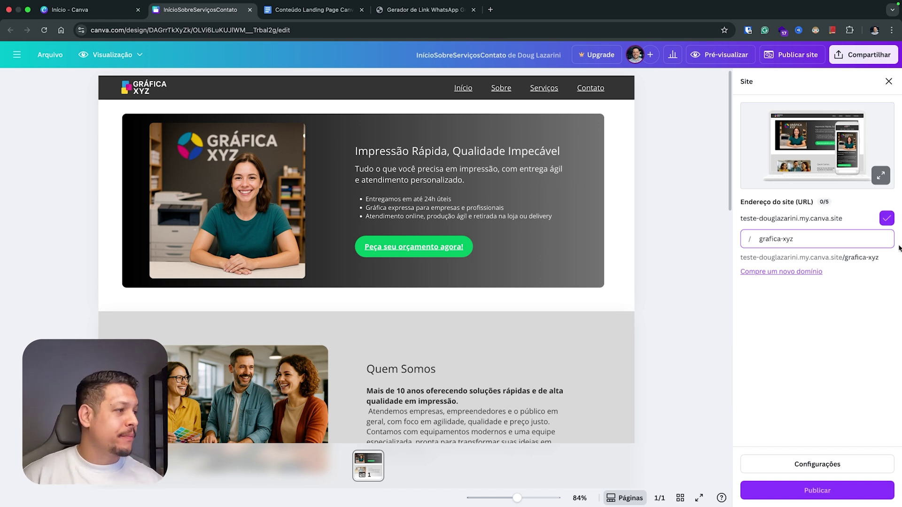
Set the site title to "Grática XYZ" in the publishing settings.
left_click(811, 468)
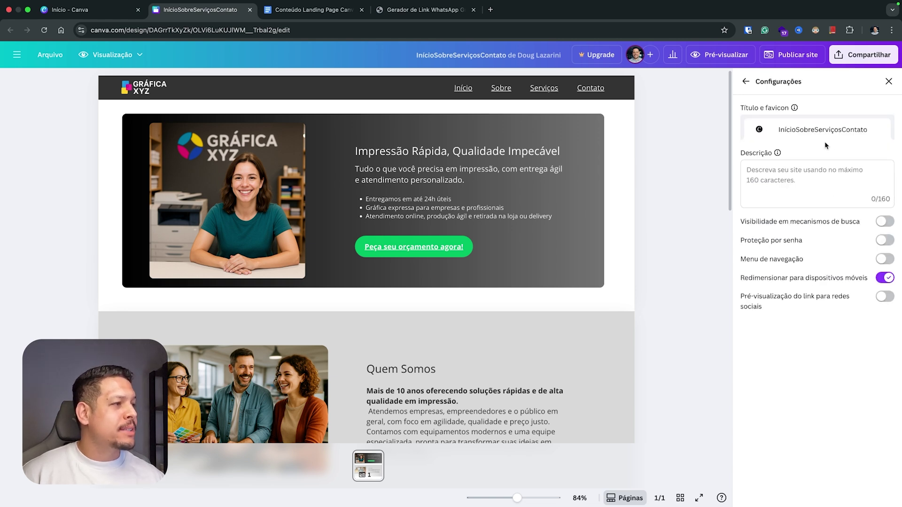
double_click(810, 130)
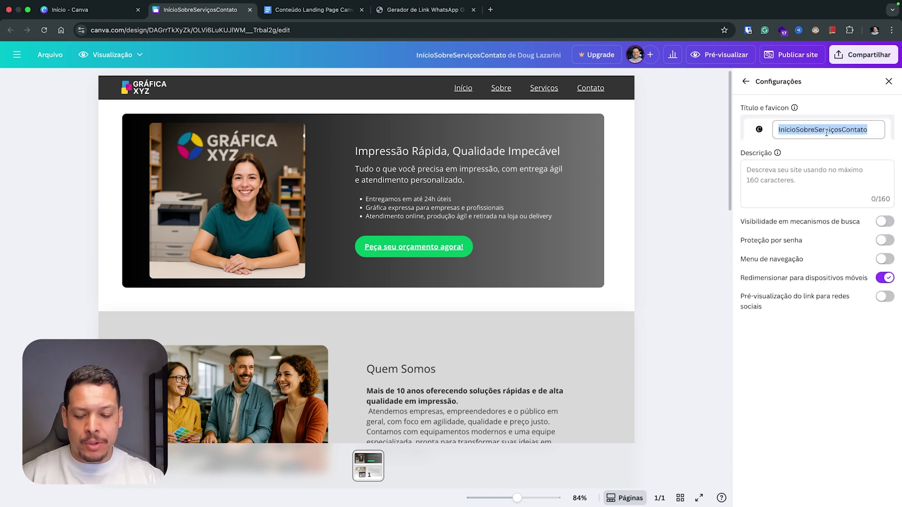
type("Grática XYZ")
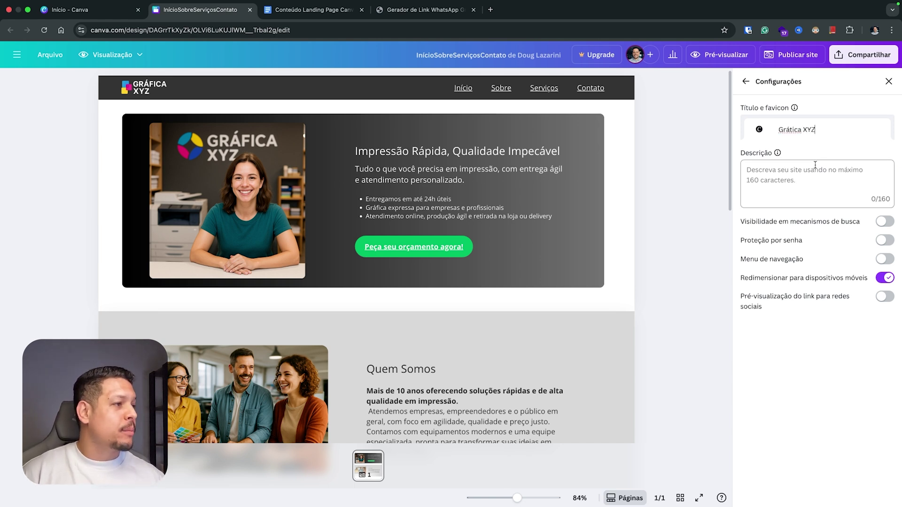
Enter the site description "Esta é uma gráfica de exemplo para nosso exercício.".
left_click(766, 180)
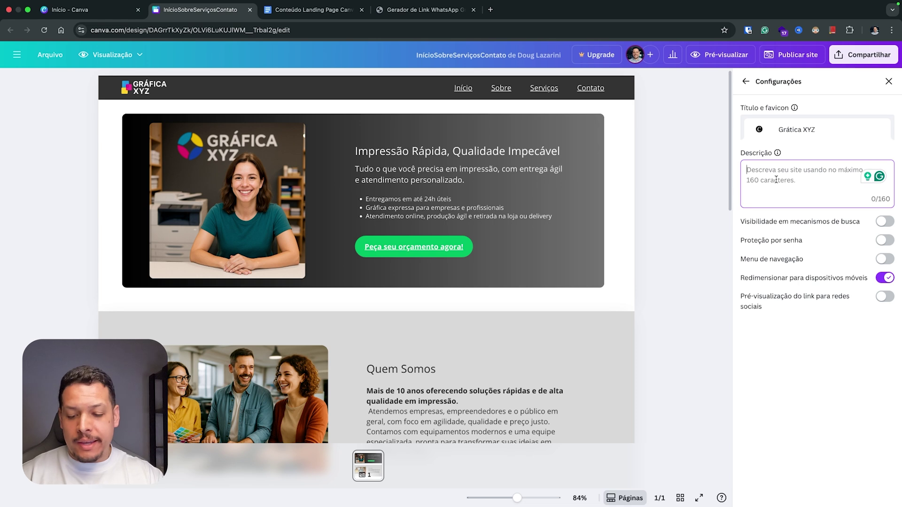
type("Esta é uma")
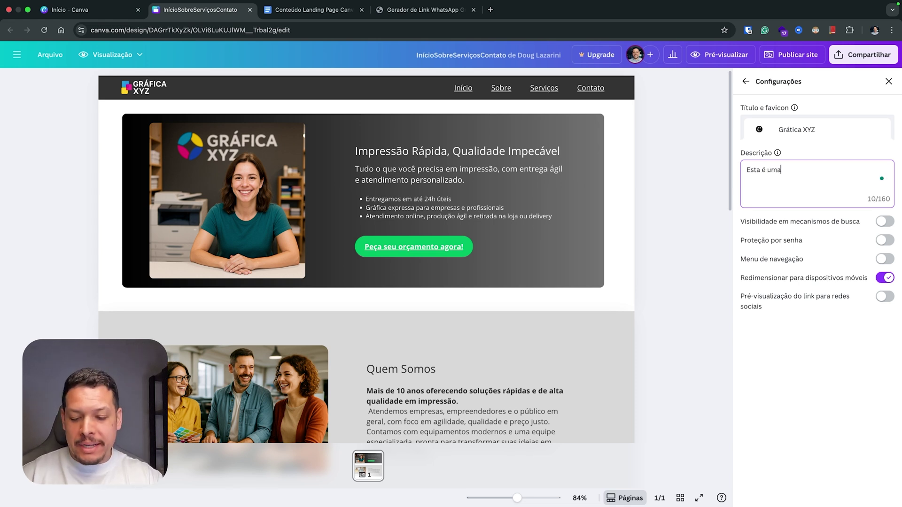
type(" gráfica de e")
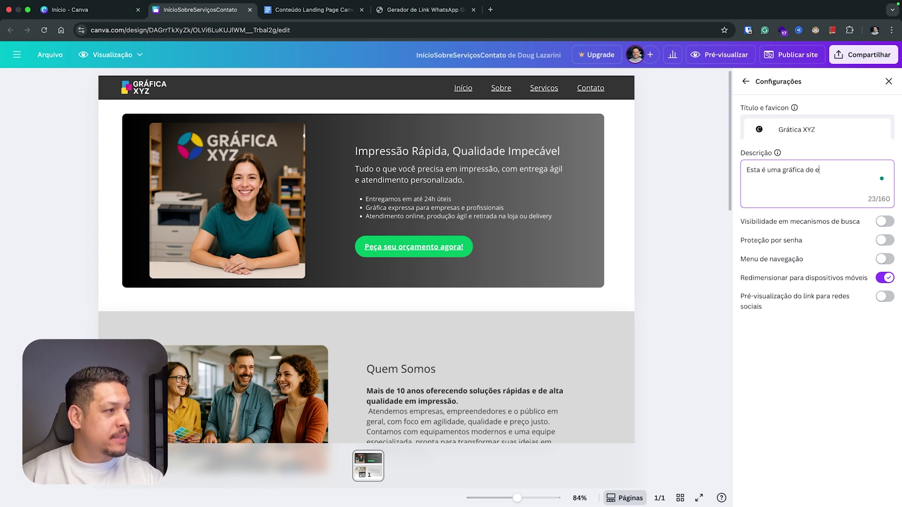
type("xemplo para nosso exerc")
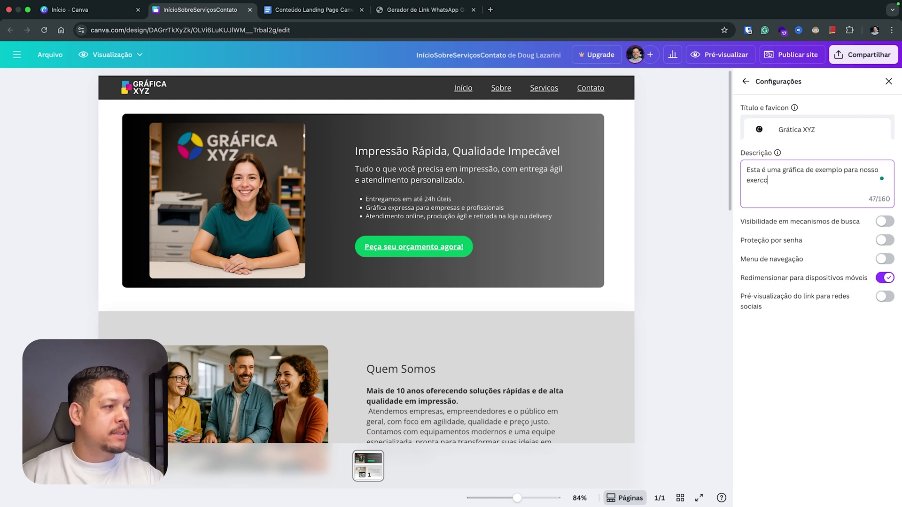
type("ício.")
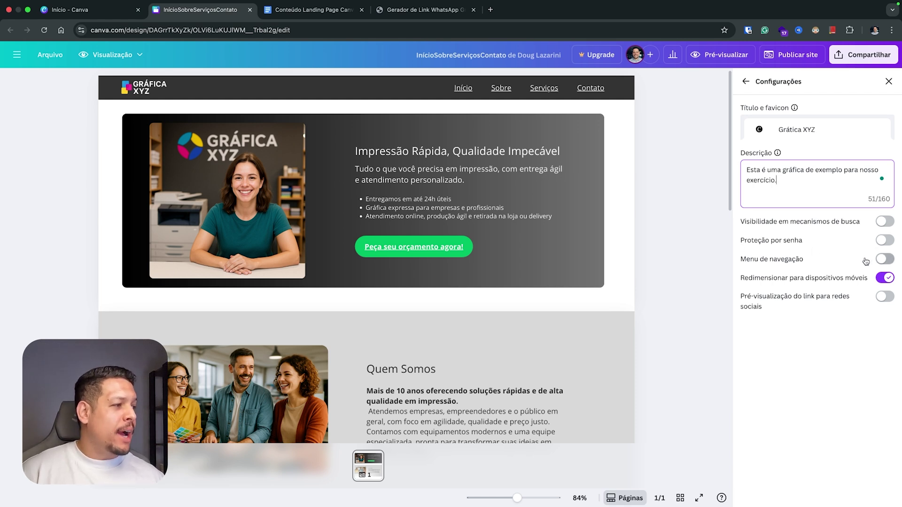
Leave the site settings with the navigation menu off and publish the site.
left_click(887, 259)
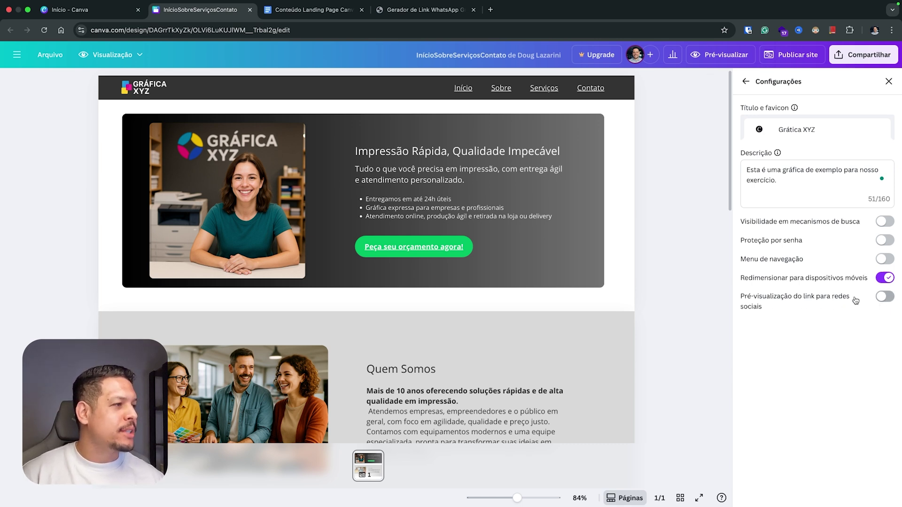
left_click(746, 81)
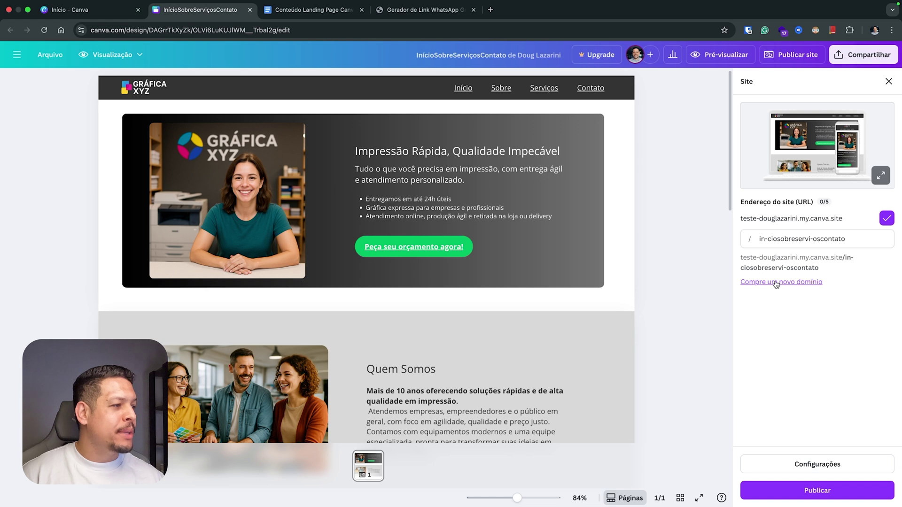
left_click(817, 491)
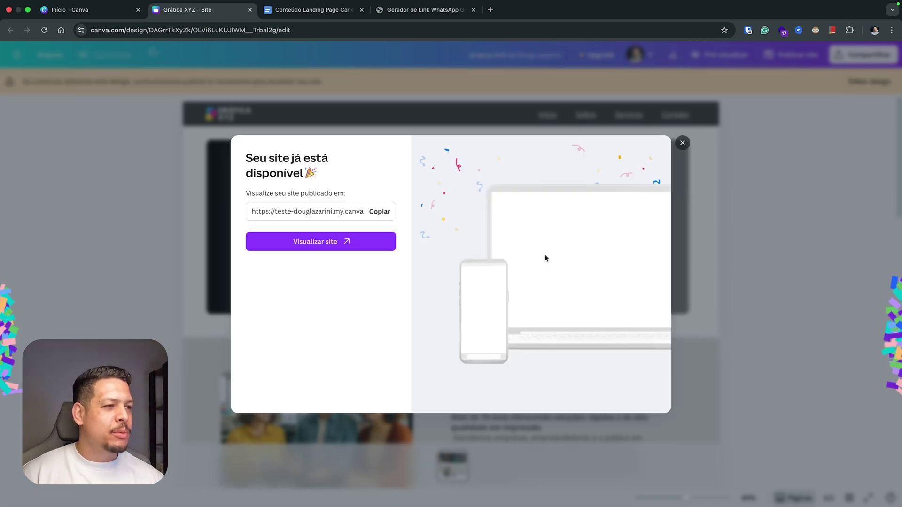
Open the published site and check its page content and the Sobre and Serviços header links.
left_click(329, 242)
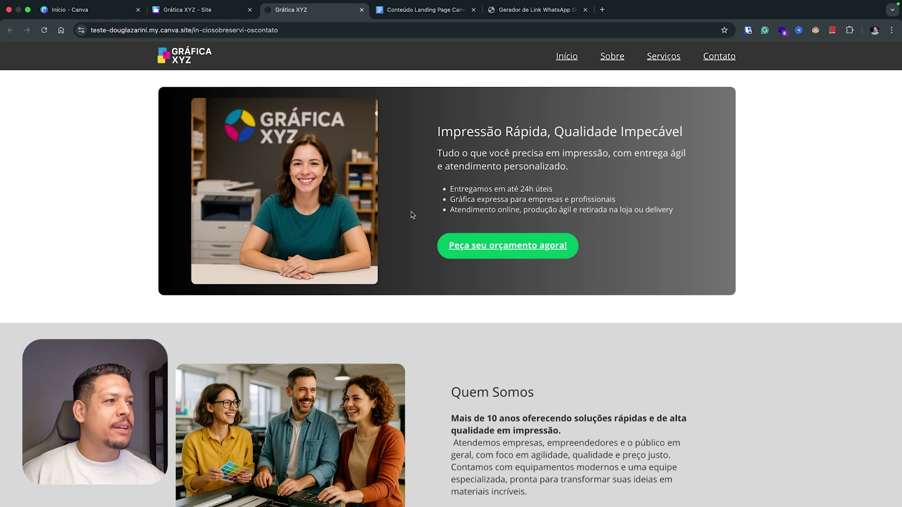
scroll(475, 151, "down", 15)
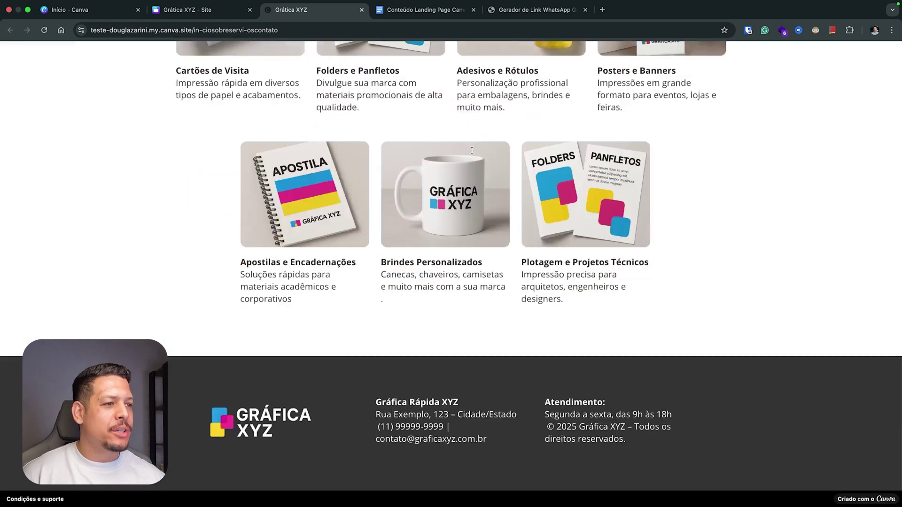
scroll(470, 158, "up", 15)
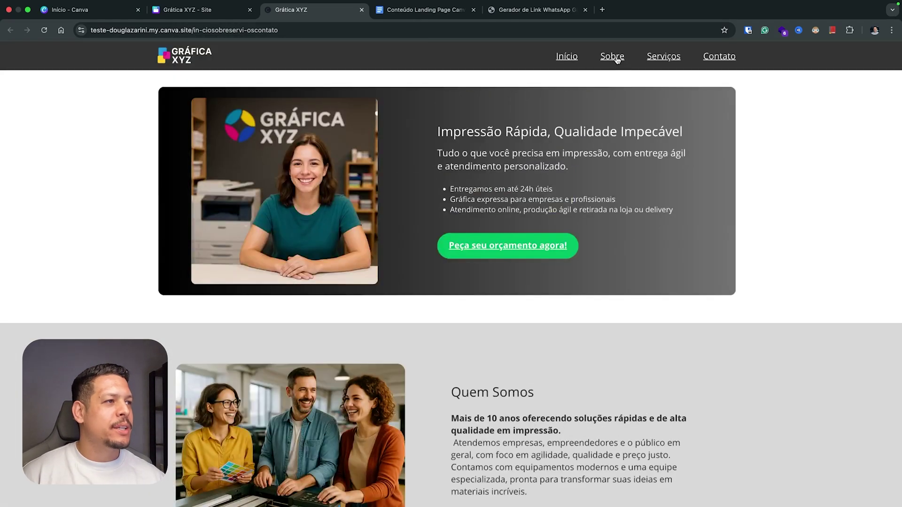
left_click(615, 59)
left_click(664, 54)
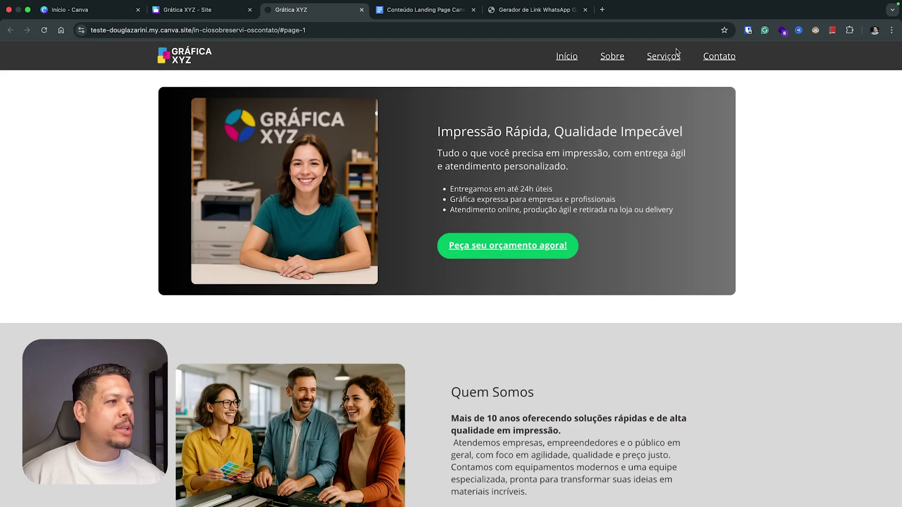
scroll(598, 165, "down", 4)
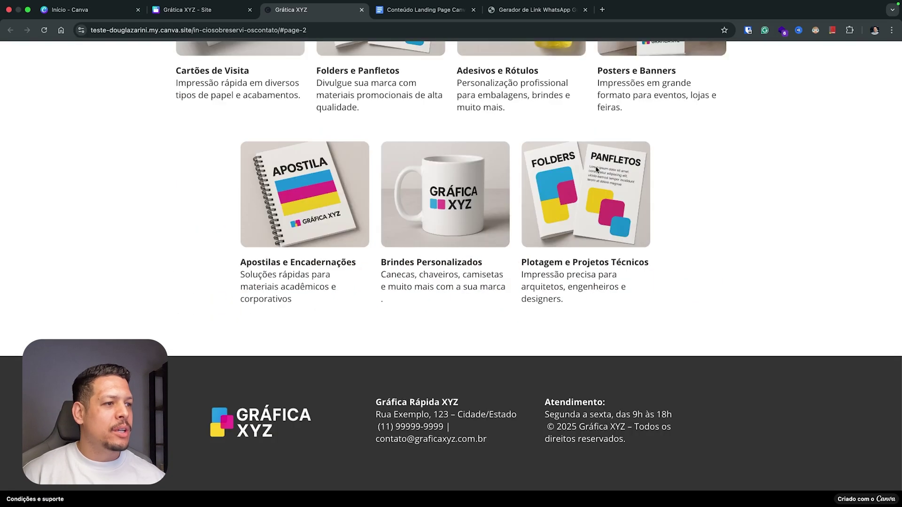
scroll(462, 434, "up", 15)
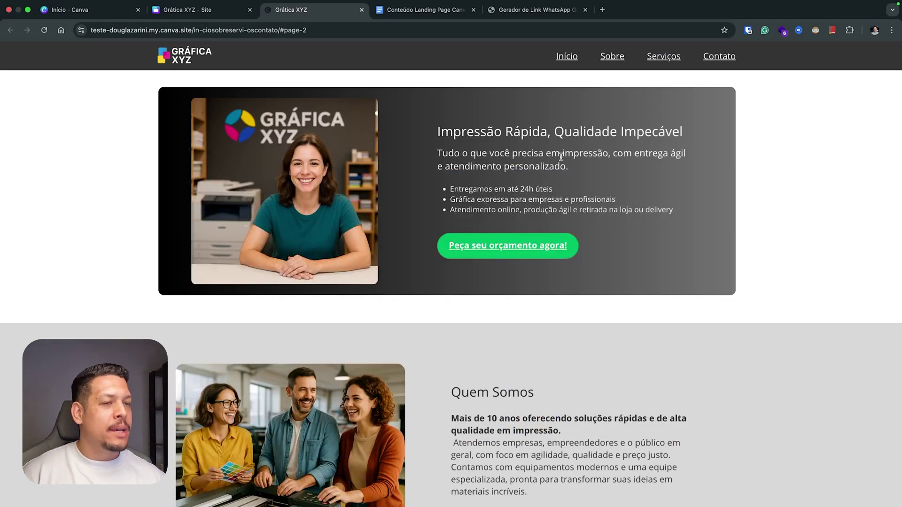
Emulate a phone screen for the published site with the browser's developer tools and enlarge the preview area.
key("super+alt+i")
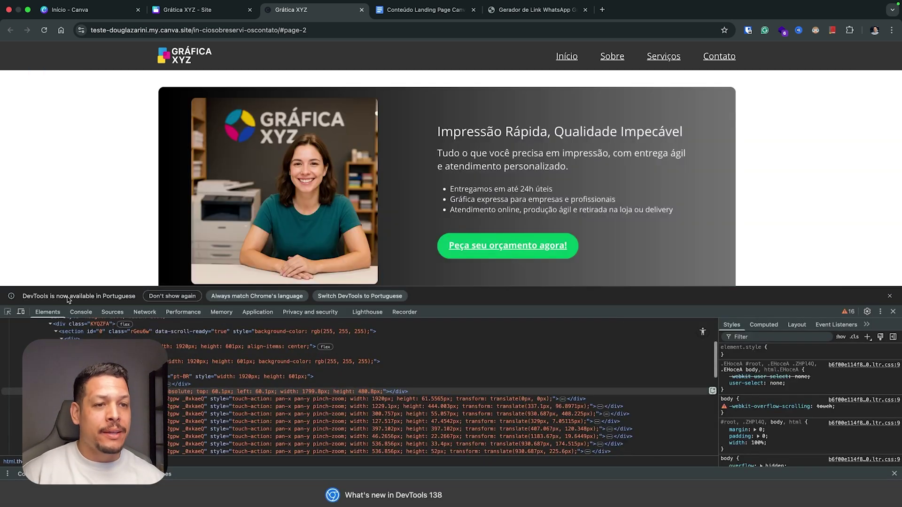
left_click(20, 312)
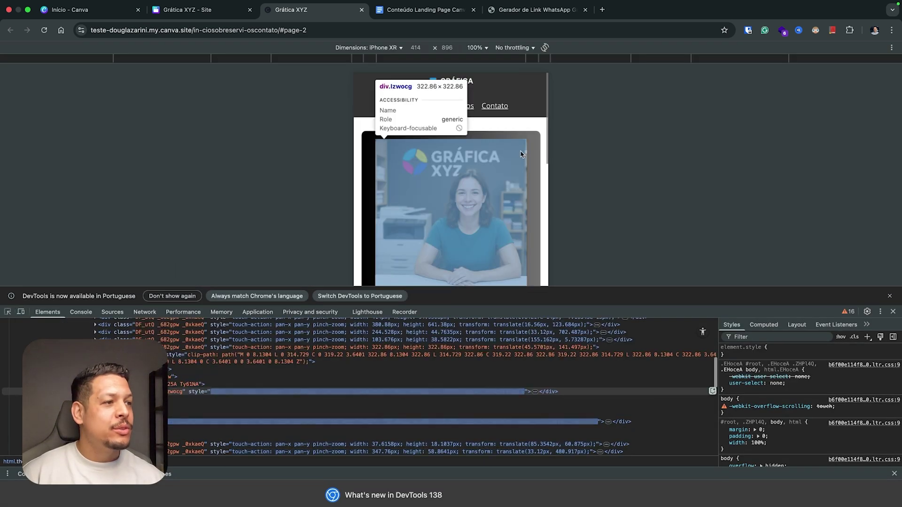
left_click(428, 173)
left_click_drag(613, 287, 610, 429)
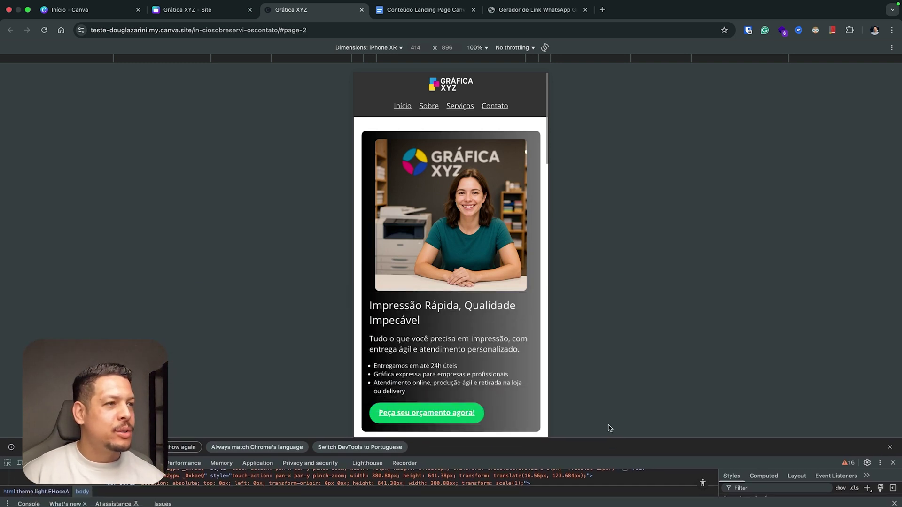
Review the site's mobile layout from header to footer and close the developer tools.
scroll(444, 203, "down", 1)
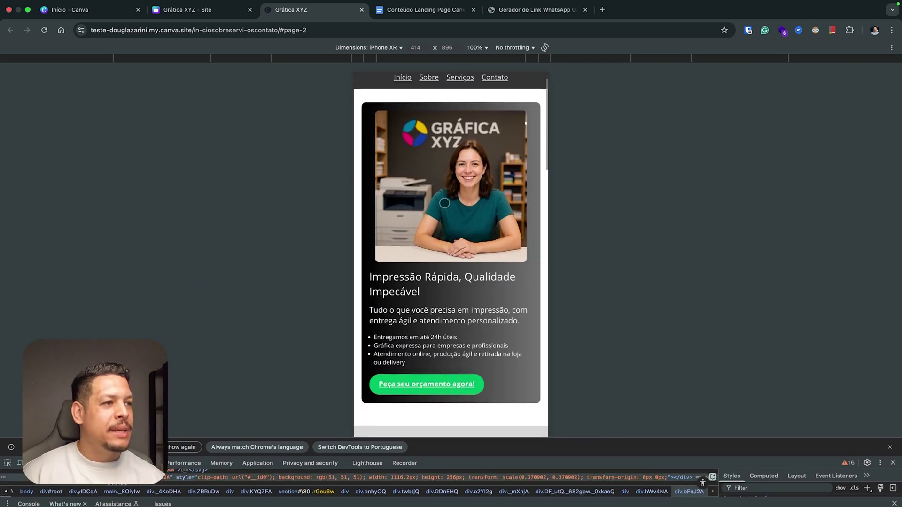
scroll(444, 203, "down", 10)
scroll(446, 198, "down", 15)
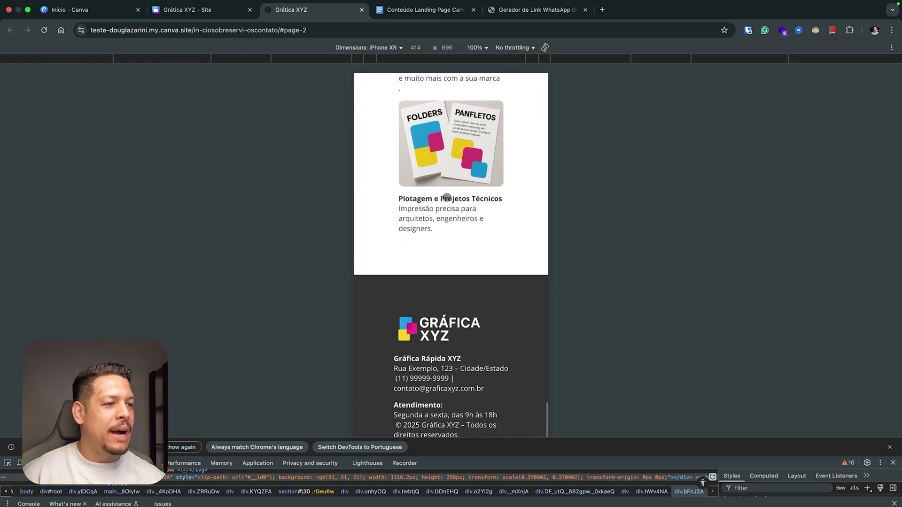
scroll(446, 198, "up", 20)
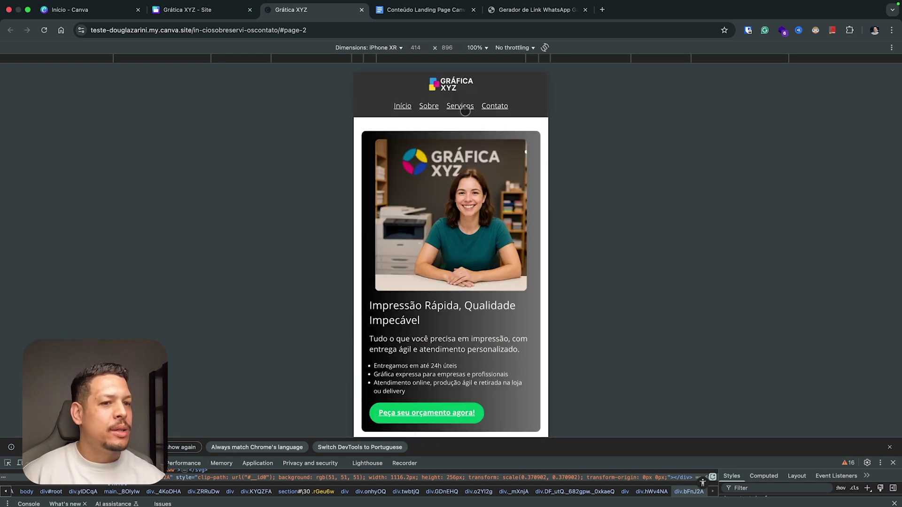
left_click(893, 464)
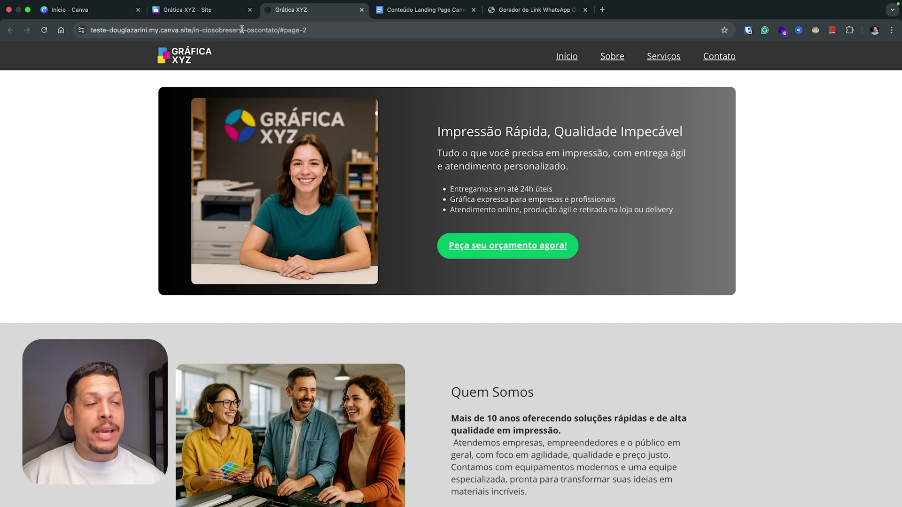
Return to the Canva design, dismiss the publication dialog and open the published site's URL for editing.
left_click(216, 15)
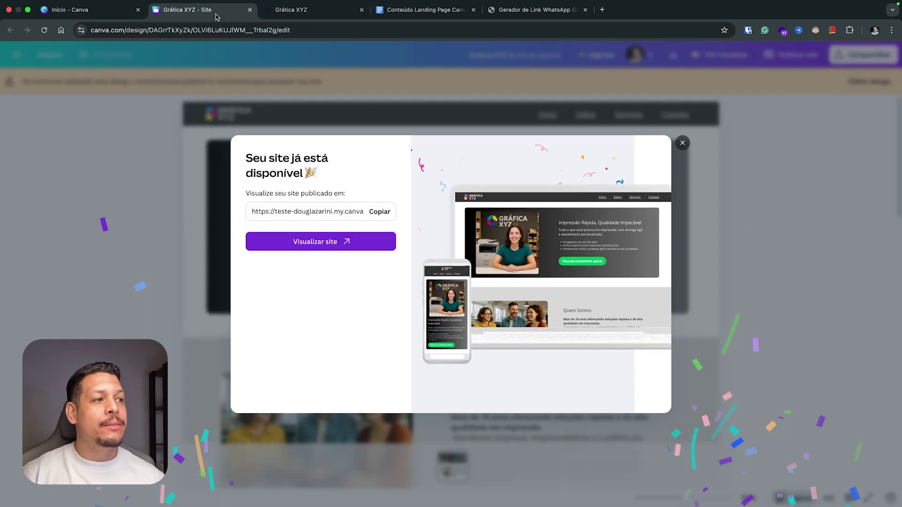
left_click(683, 145)
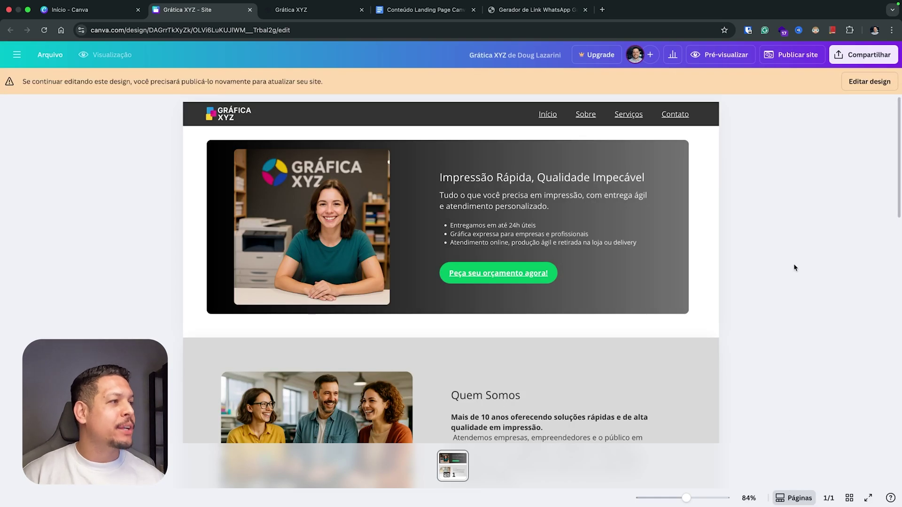
left_click(789, 56)
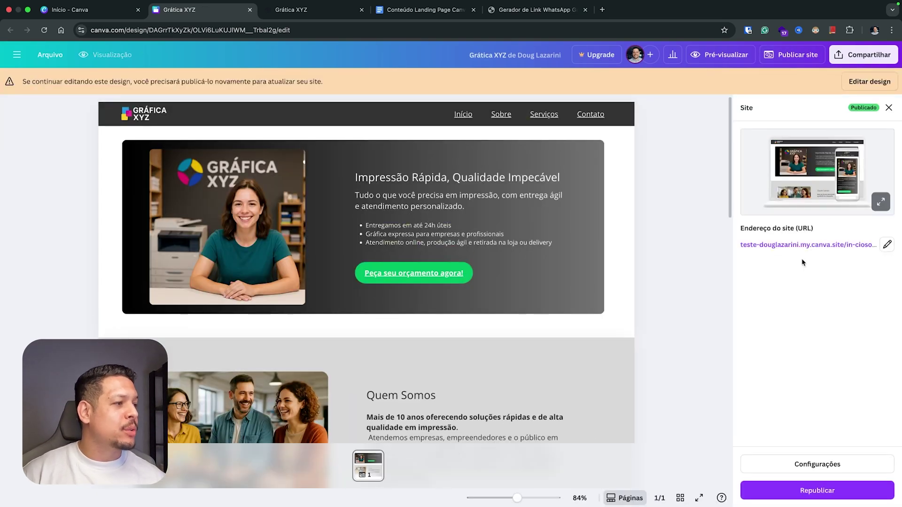
left_click(887, 245)
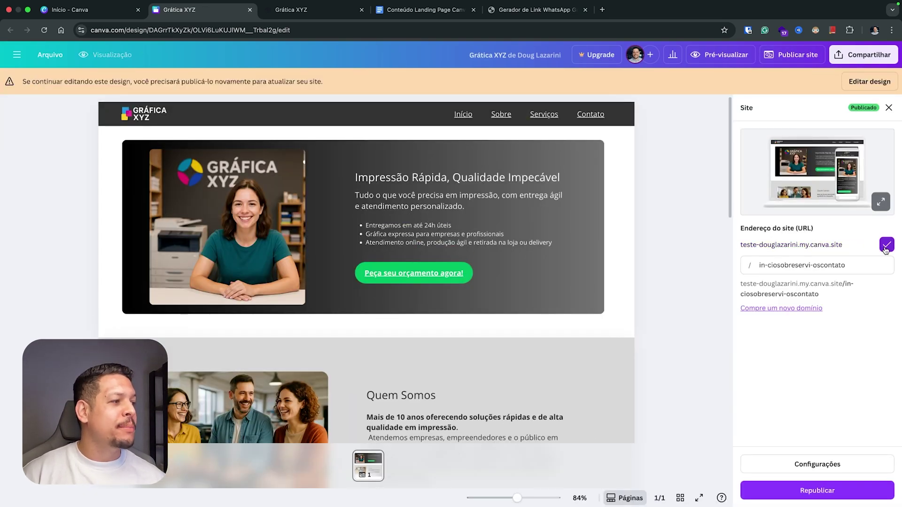
Open the custom domain options and choose to buy a new domain.
left_click(778, 309)
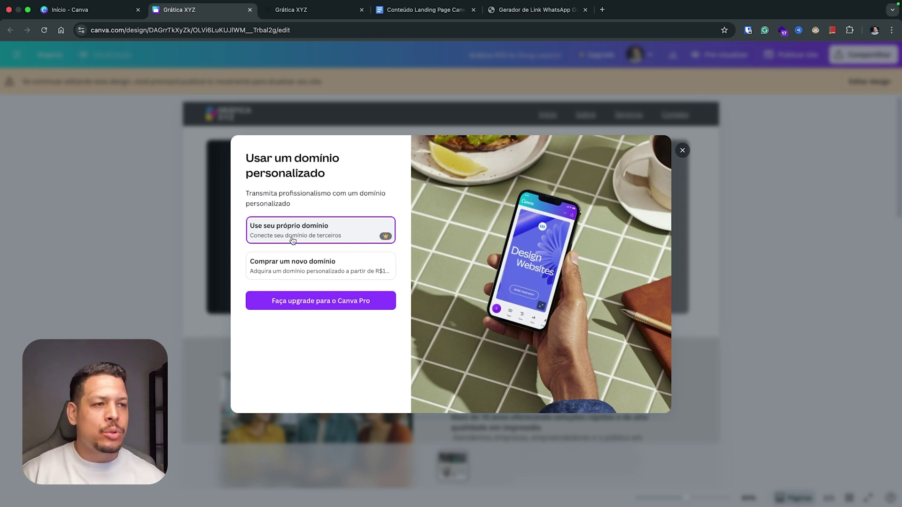
left_click(321, 268)
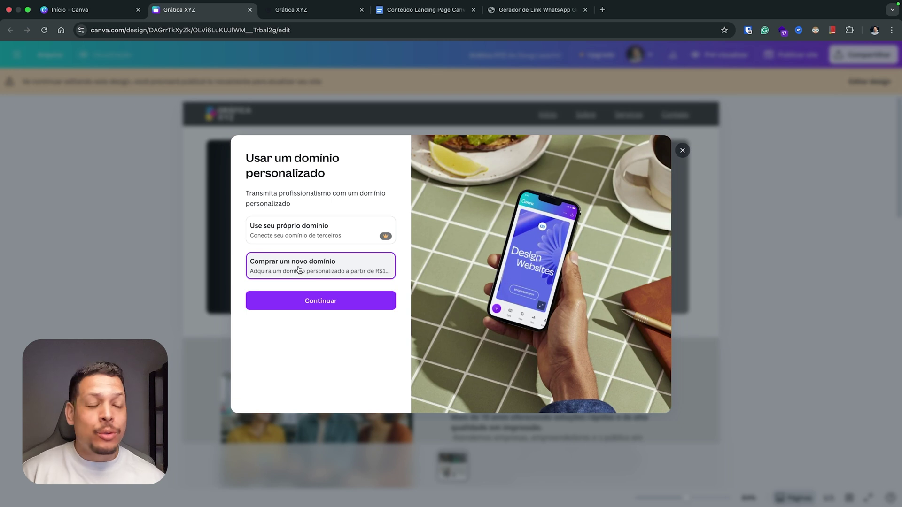
left_click(331, 303)
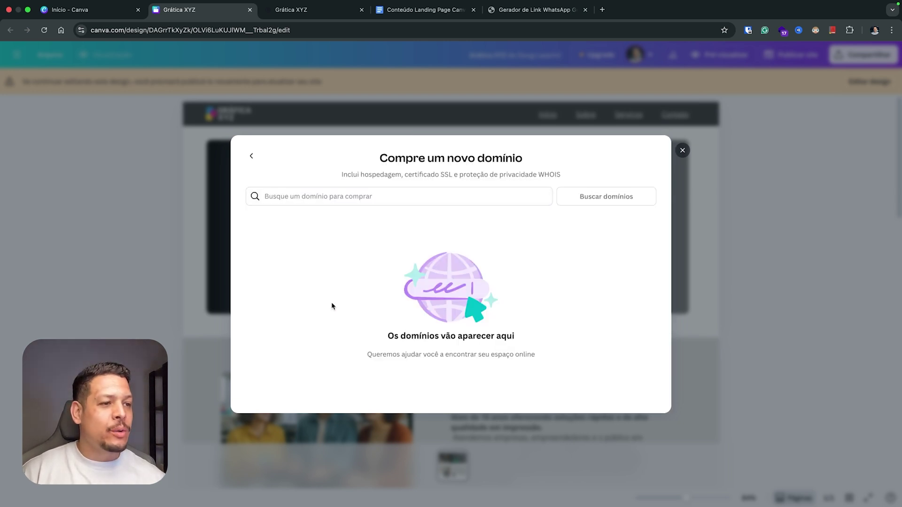
Search for available domains named "graficaxyz".
left_click(350, 196)
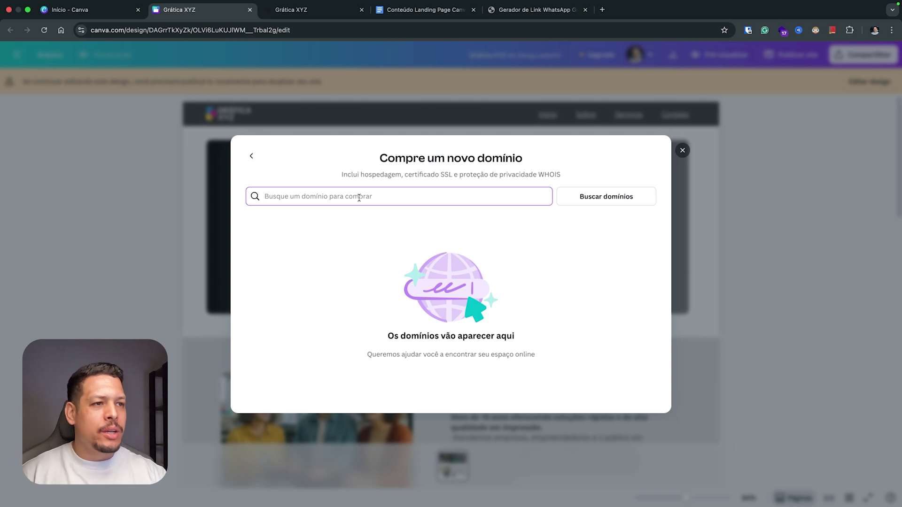
type("g")
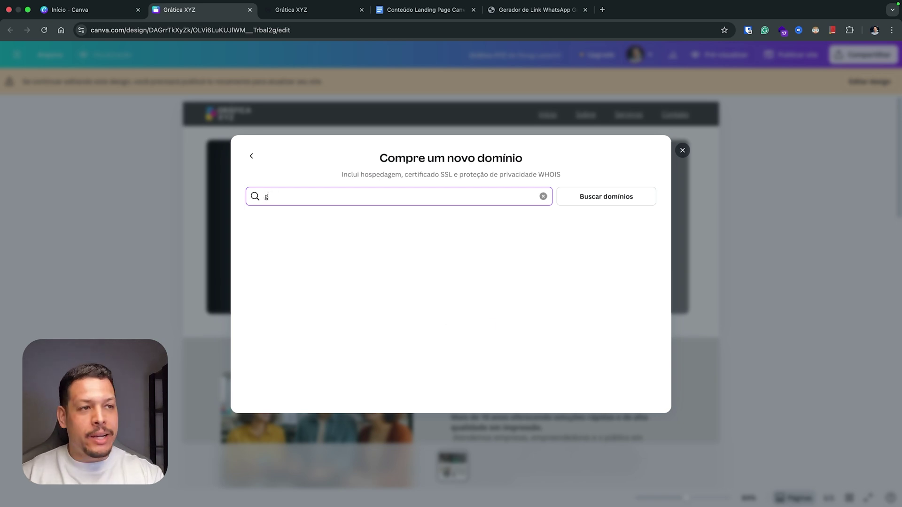
type("raficaxyz")
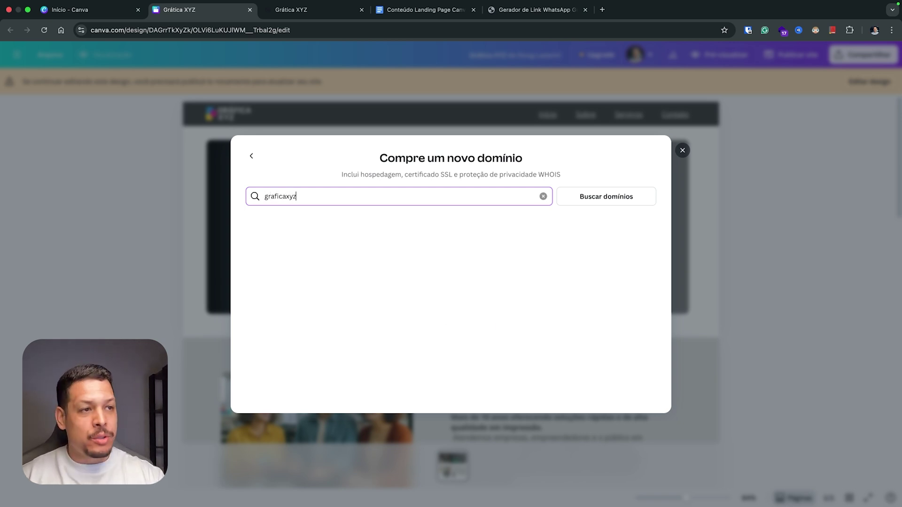
left_click(613, 200)
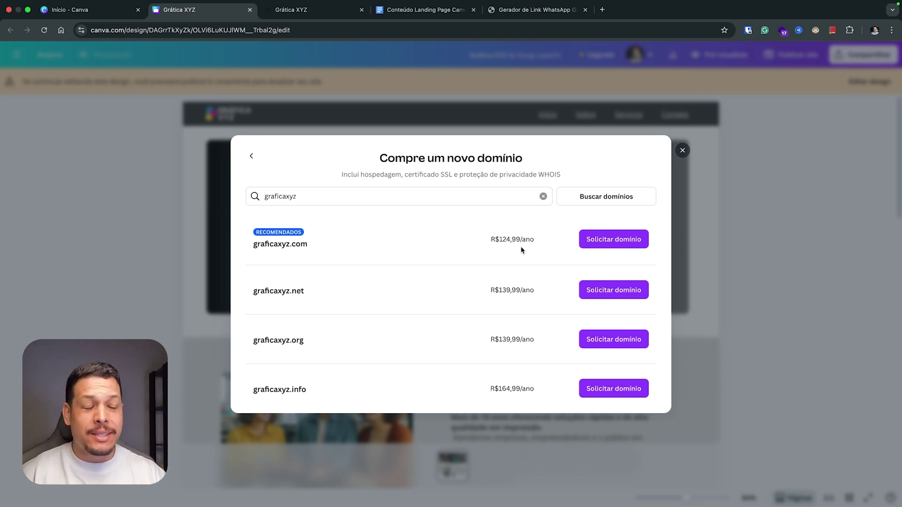
Request the domain graficaxyz.com and review the contact fields and order summary at checkout.
left_click(610, 241)
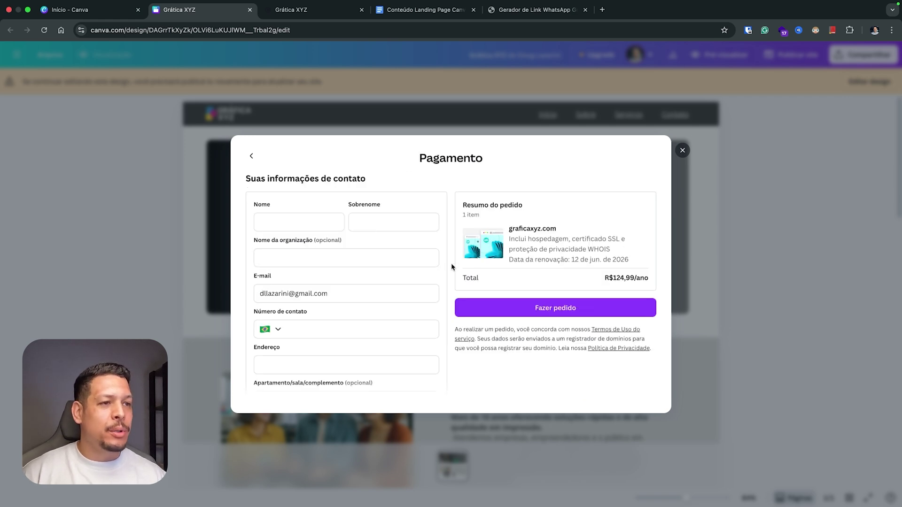
scroll(395, 235, "down", 4)
scroll(395, 227, "up", 5)
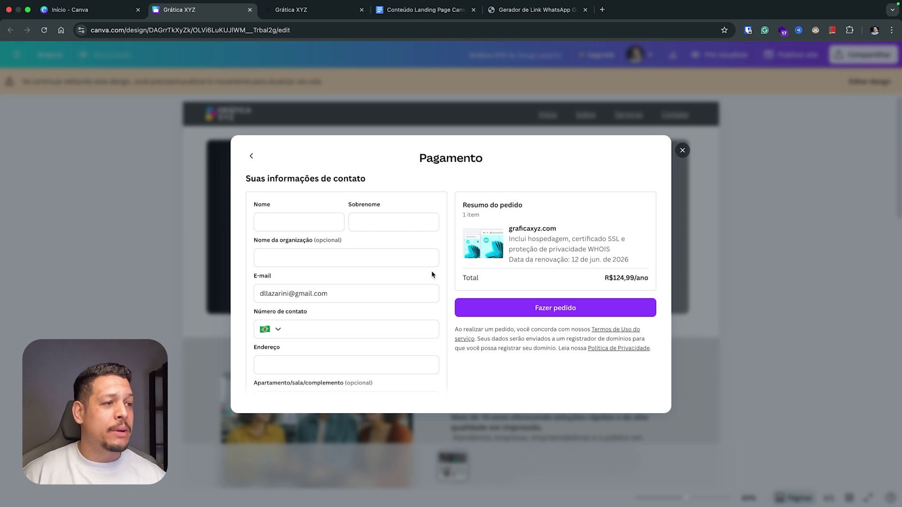